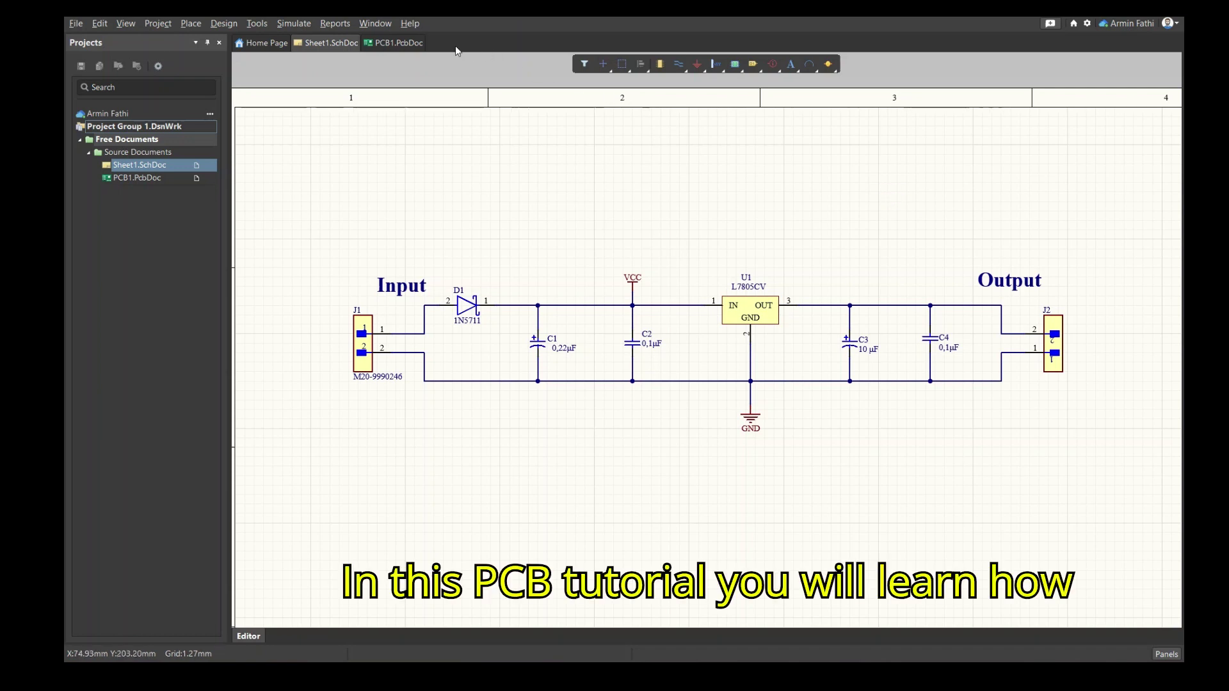
Inspect the finished voltage regulator board in 3D from several angles, and return to its schematic
click(397, 43)
shift+right_drag(757, 344, 769, 318)
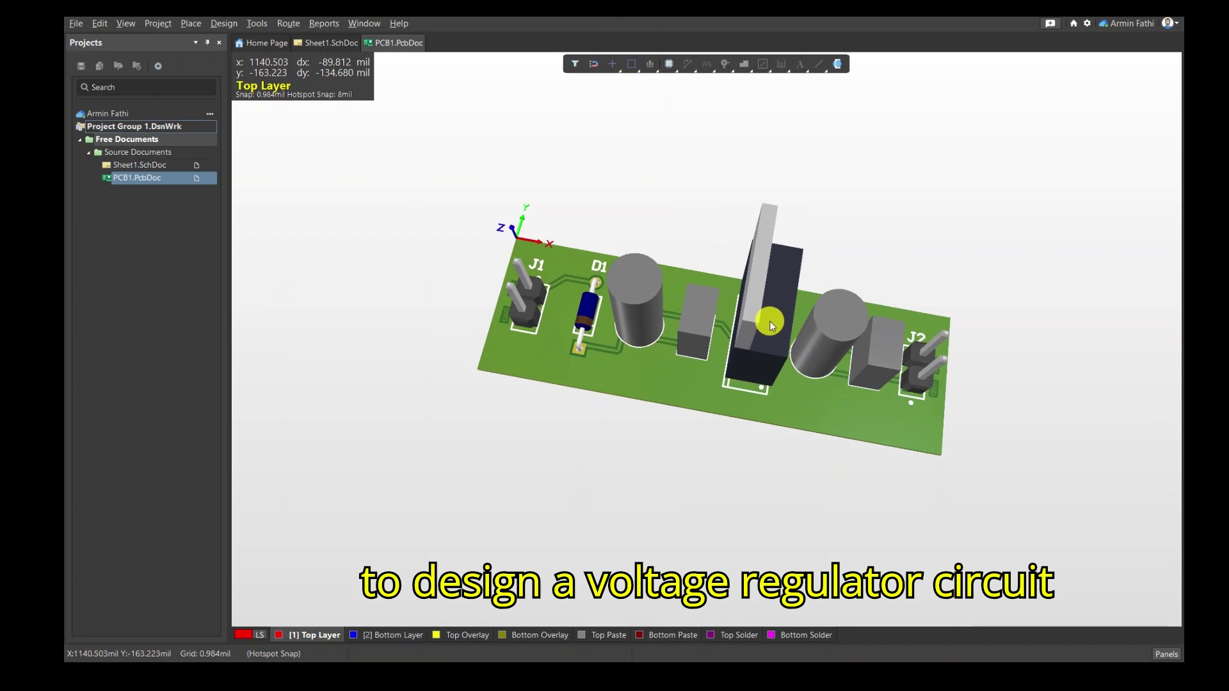
shift+right_drag(727, 389, 699, 403)
click(342, 42)
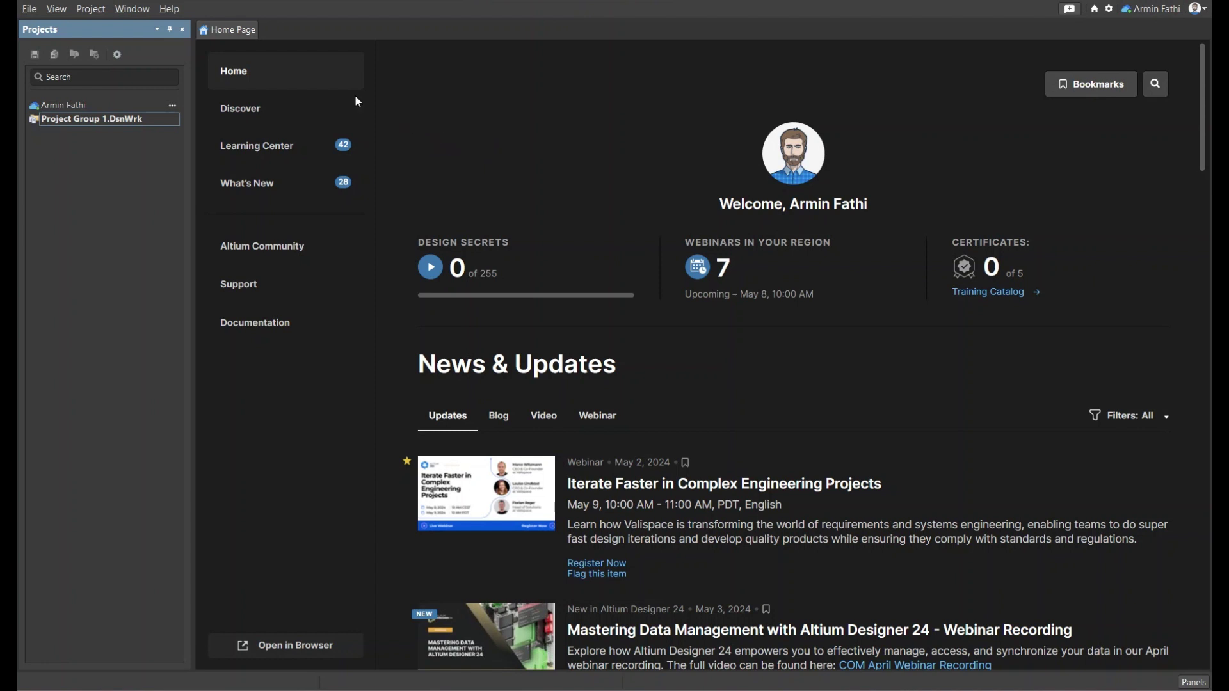
Create a new empty PCB project named VoltageRegulator1 in the cloud workspace
click(30, 11)
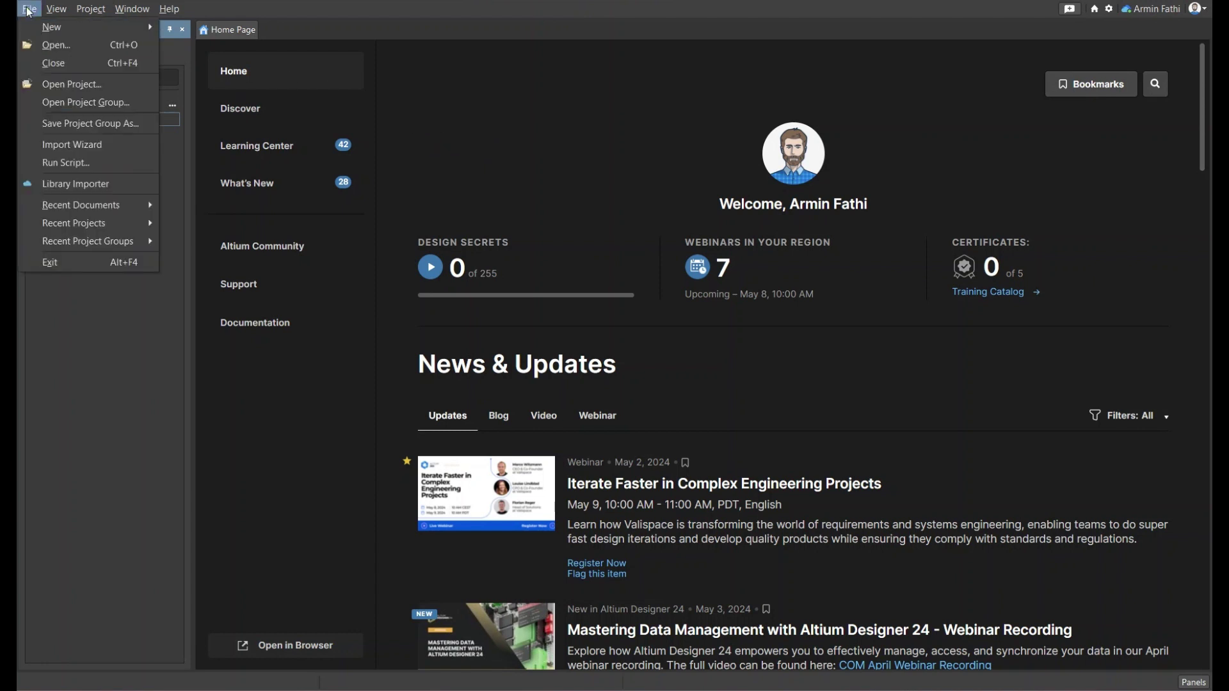
mouse_move(64, 27)
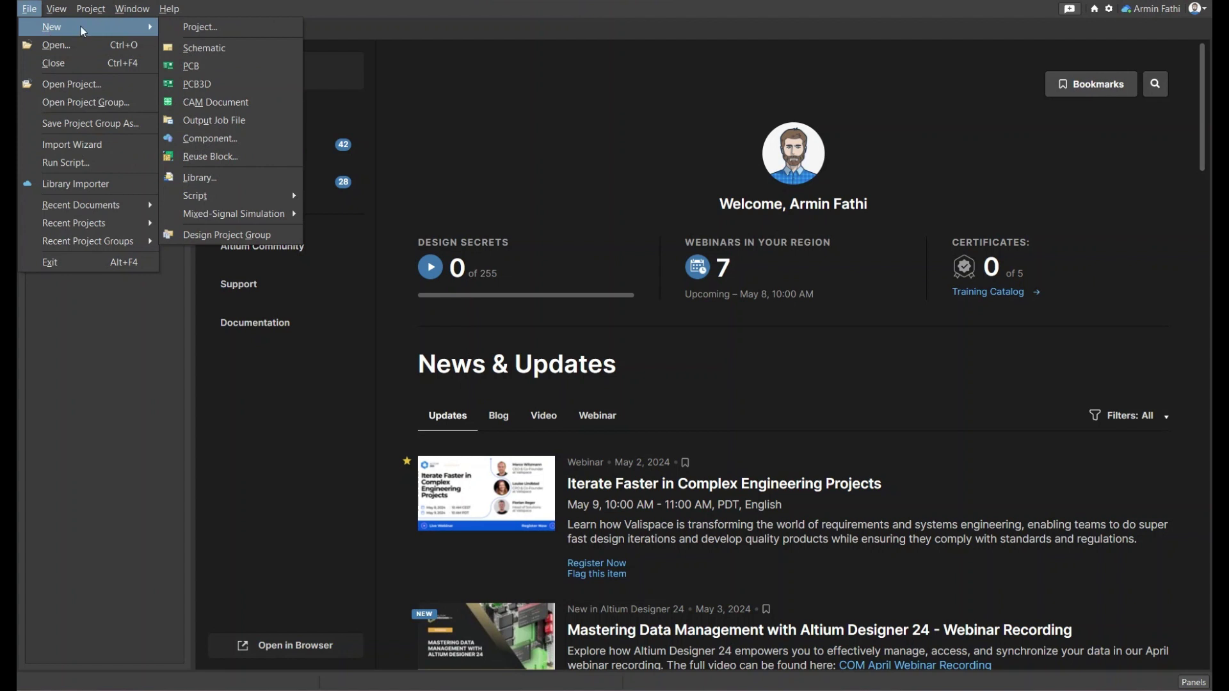
click(198, 28)
click(650, 176)
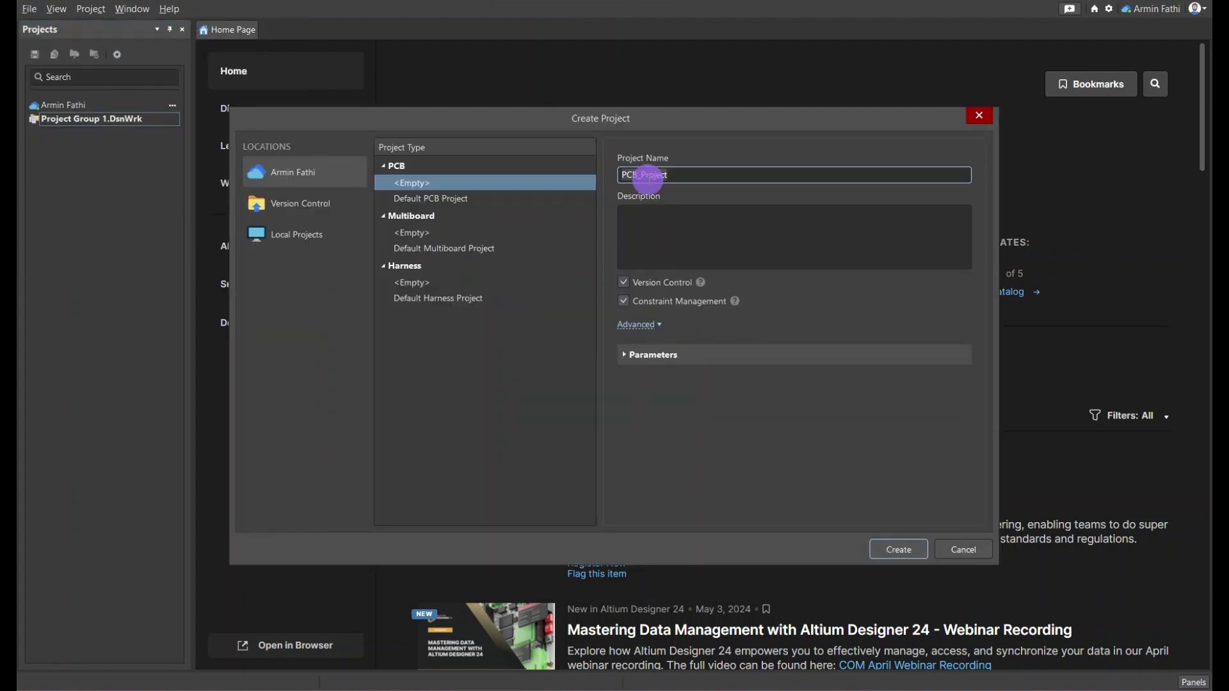
key(ctrl+a)
text(V)
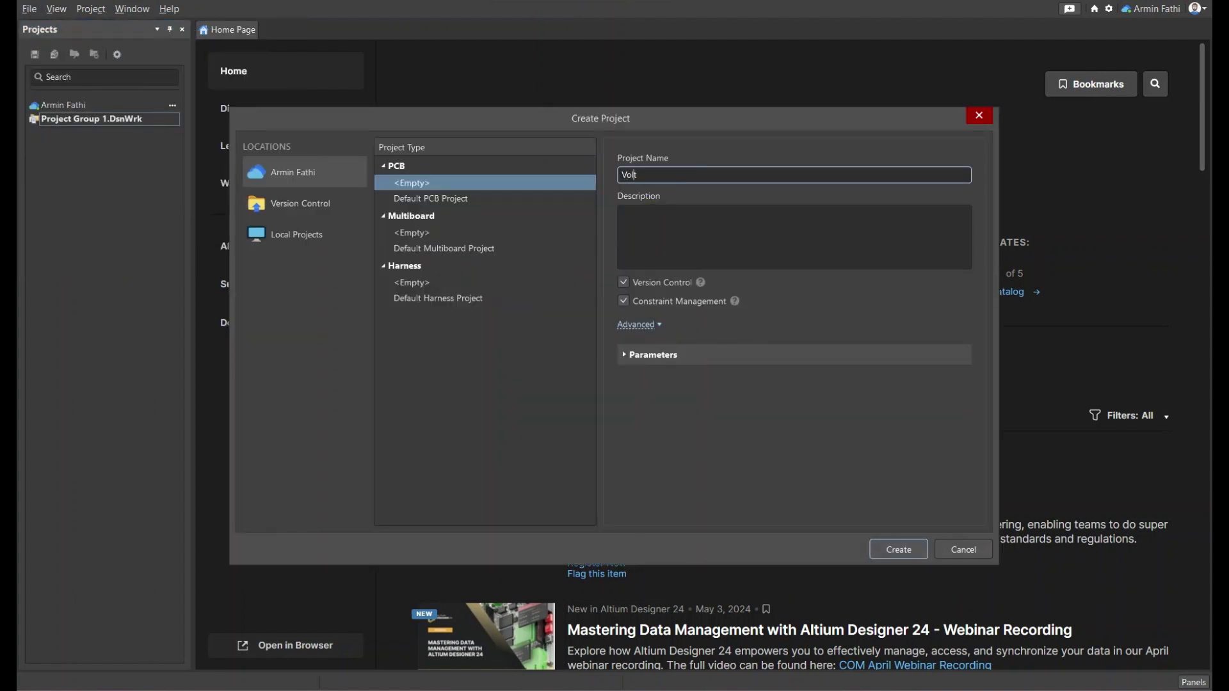
text(oltageRegulator)
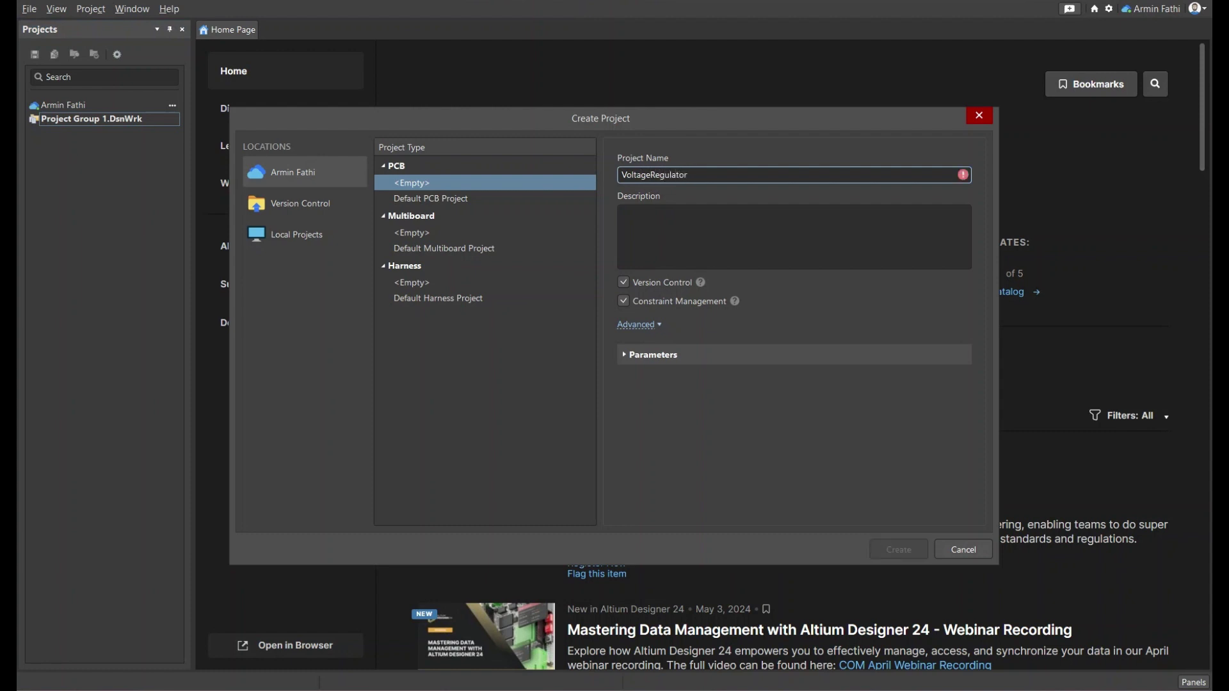
text(1)
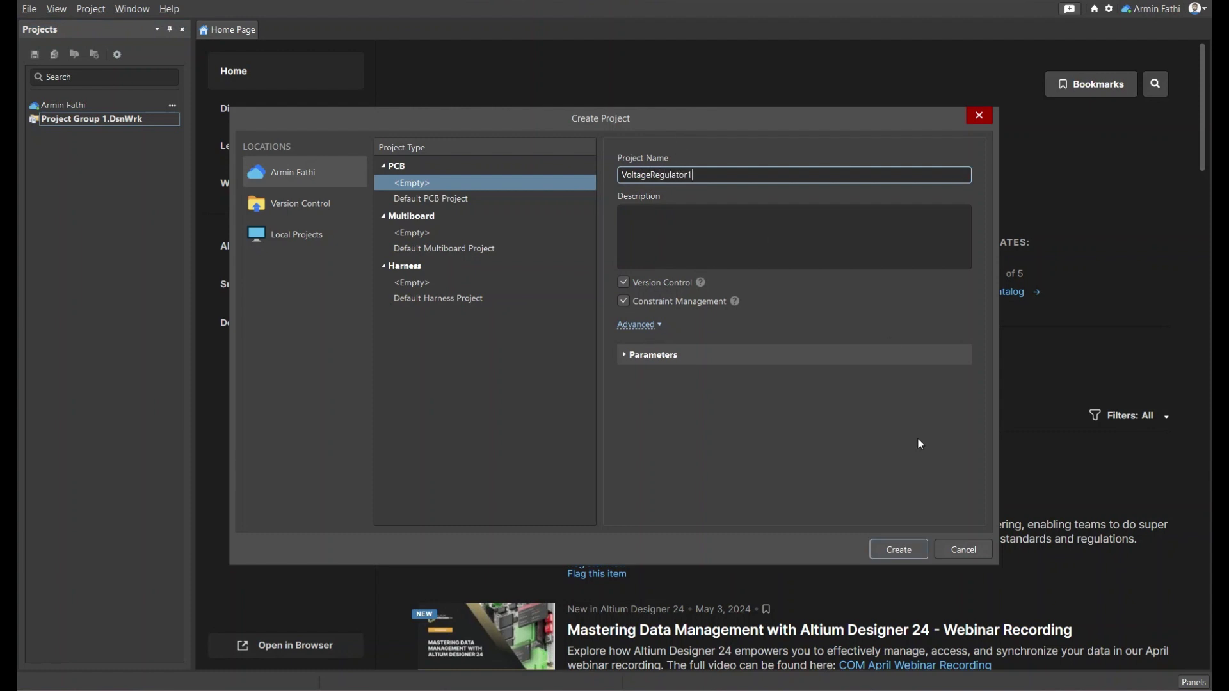
double_click(675, 174)
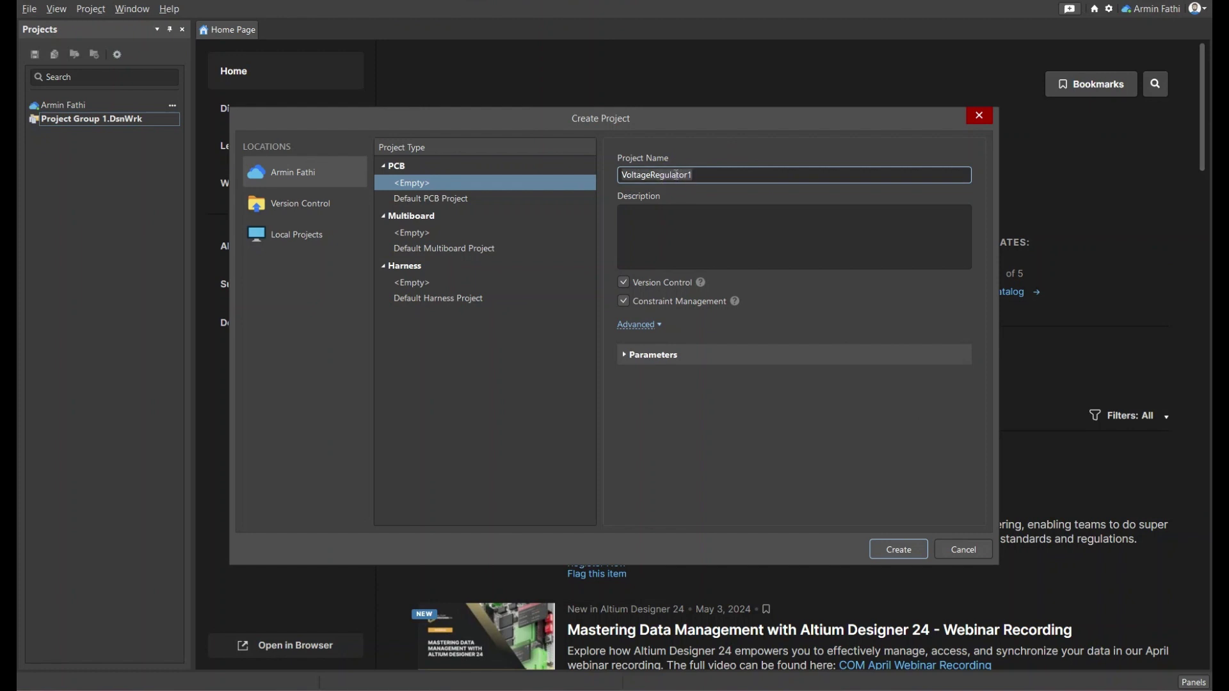
click(899, 549)
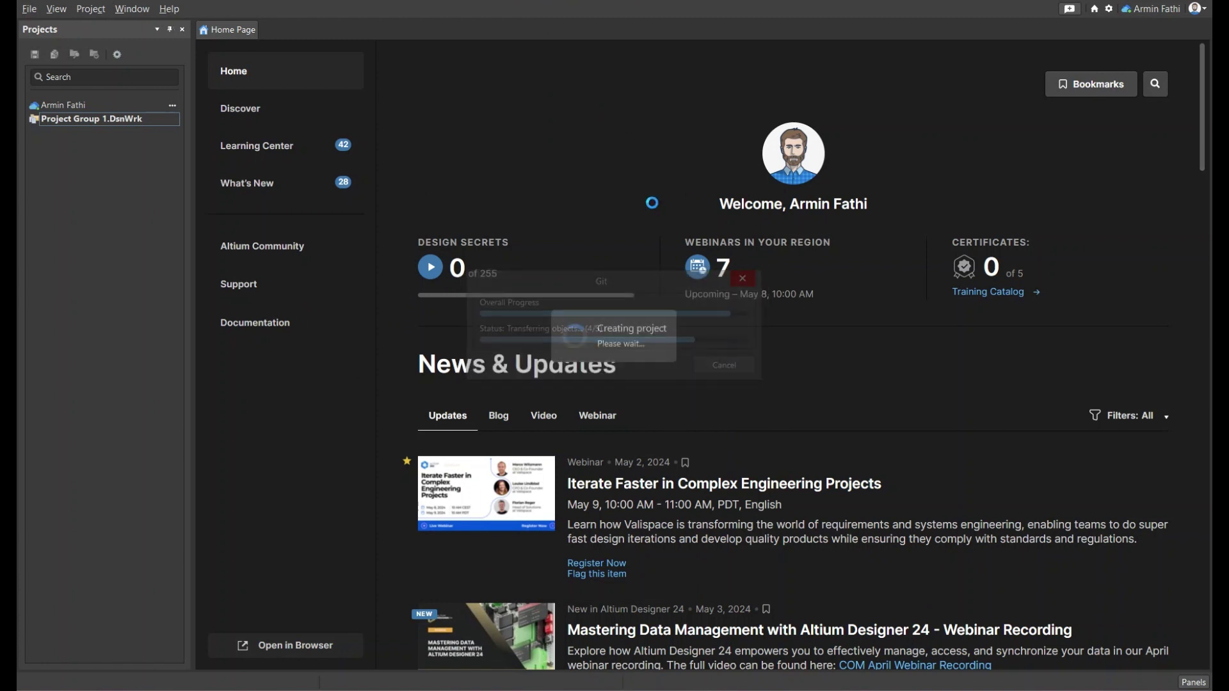
Add a new schematic and a new PCB document to the VoltageRegulator1 project
click(102, 120)
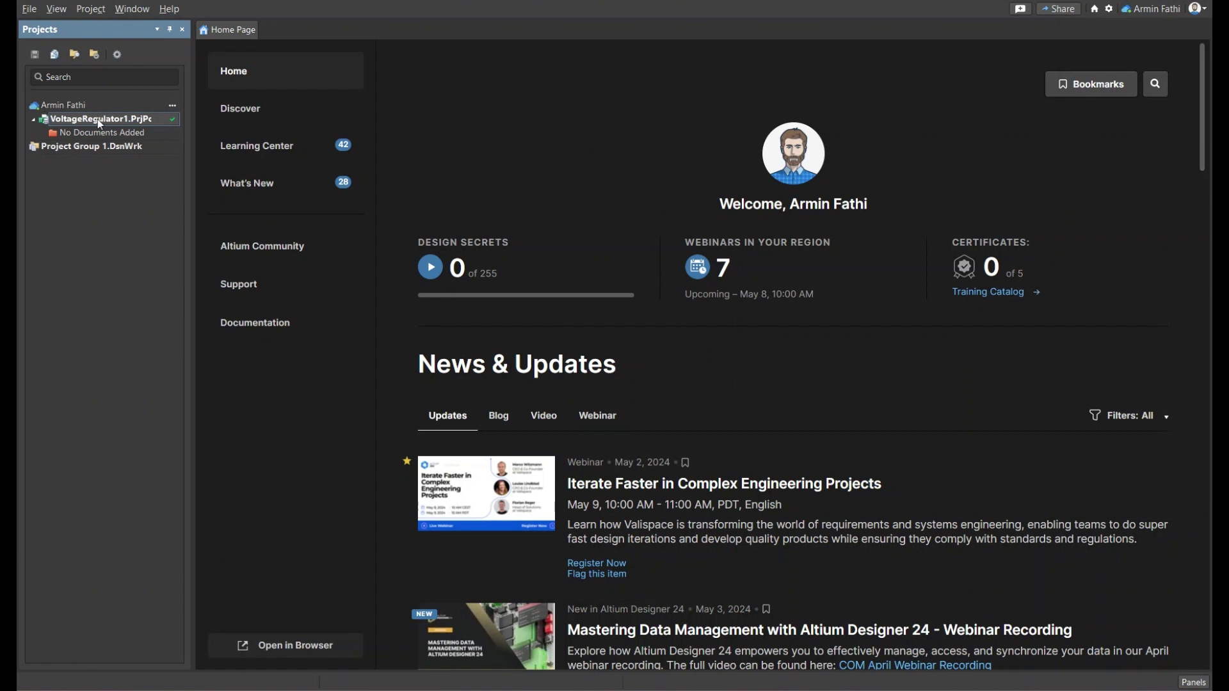
right_click(99, 121)
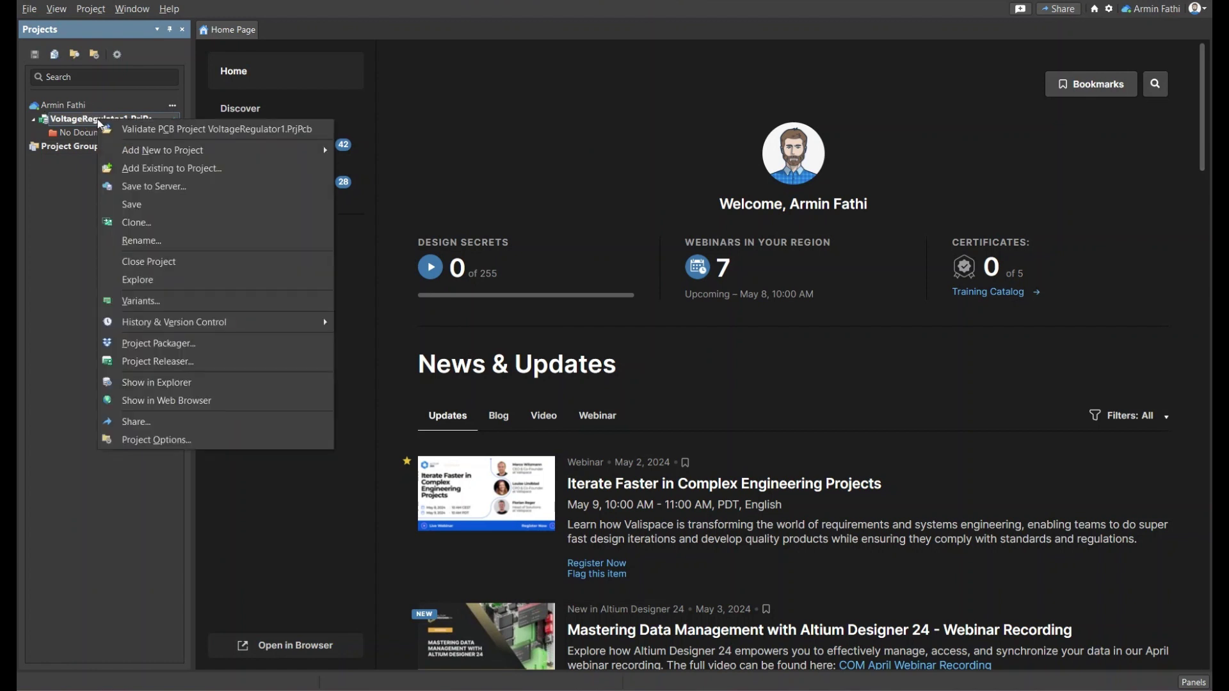
mouse_move(128, 152)
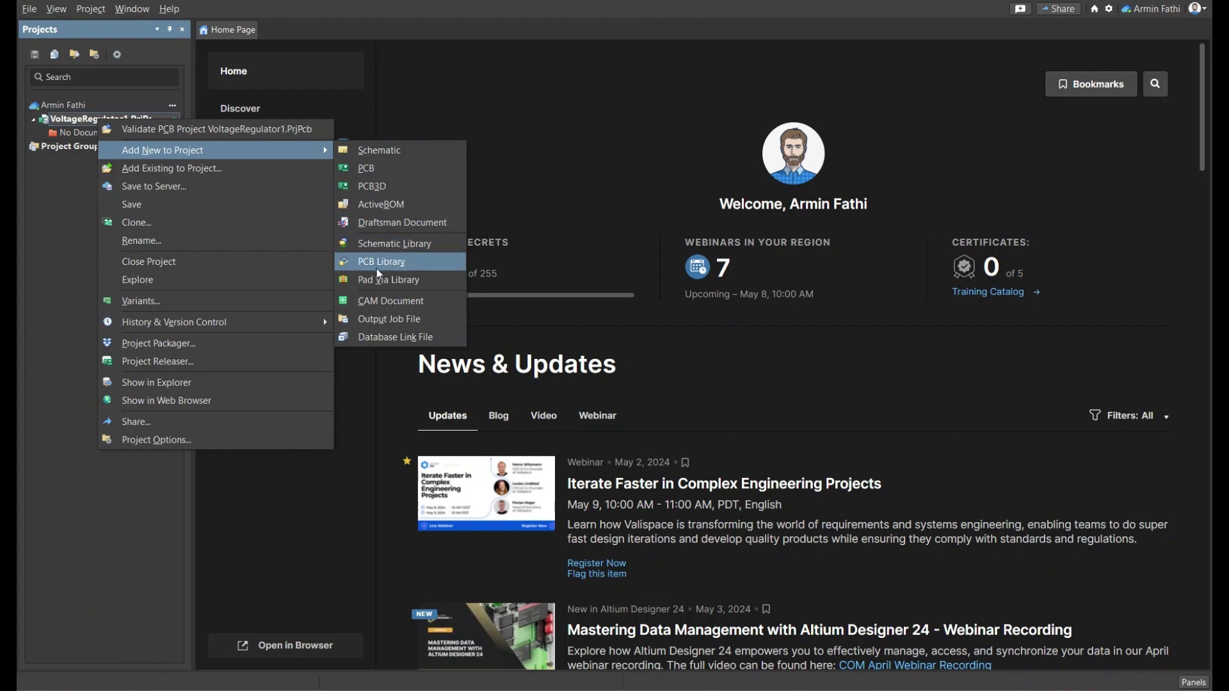
click(376, 152)
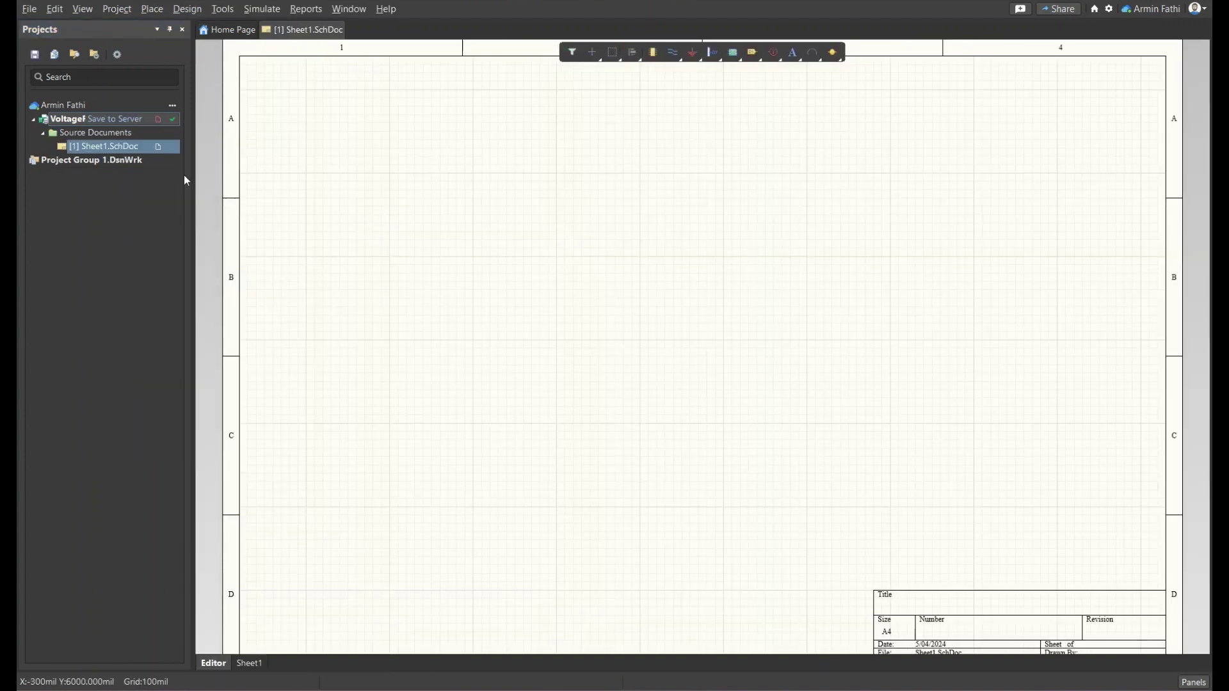
right_click(76, 119)
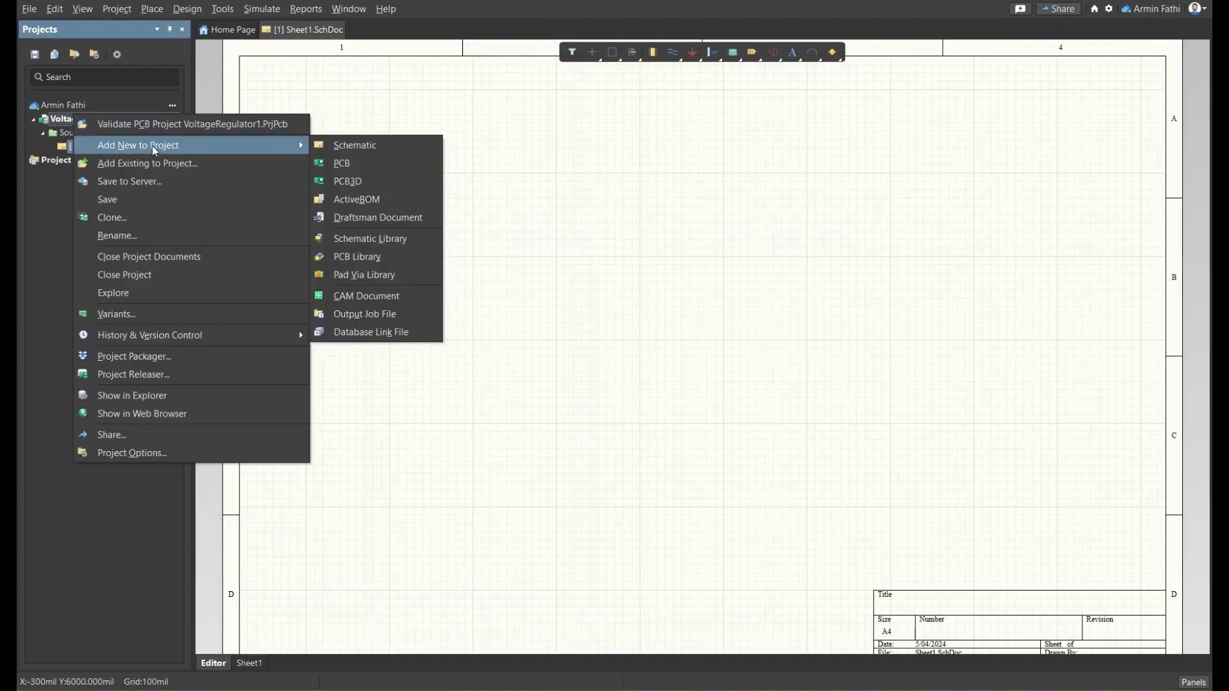
click(382, 164)
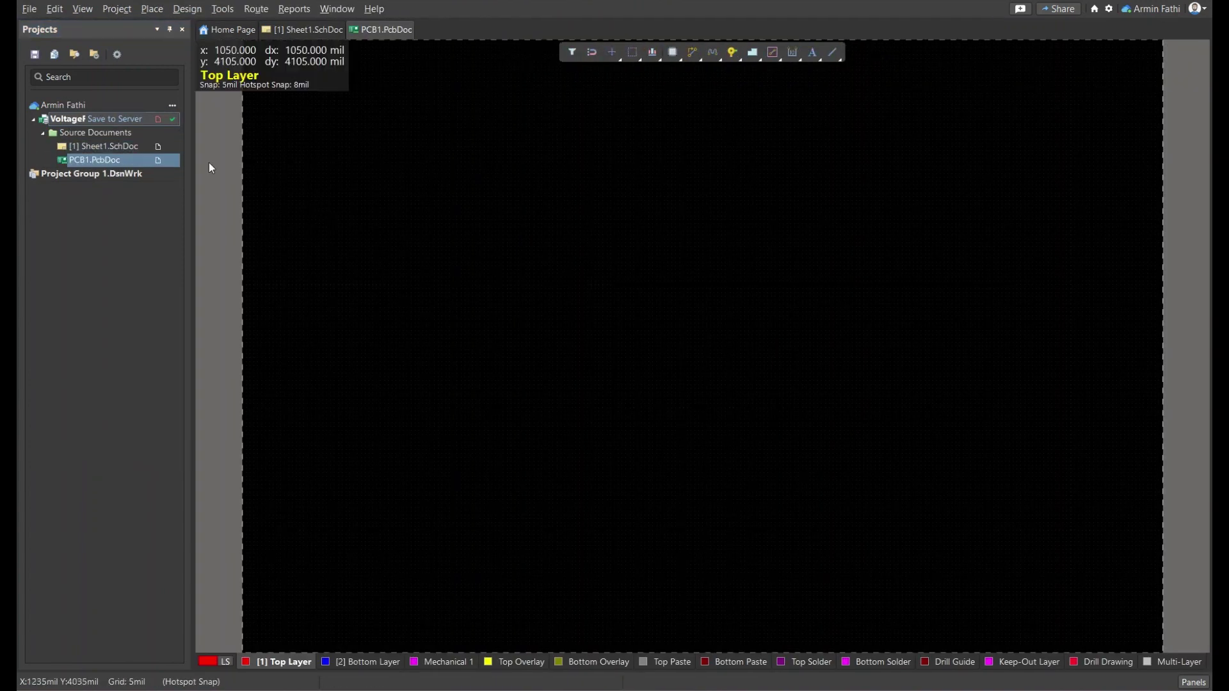
Rename the new schematic document as VoltageRegulator1 in the project folder
click(116, 147)
right_click(116, 148)
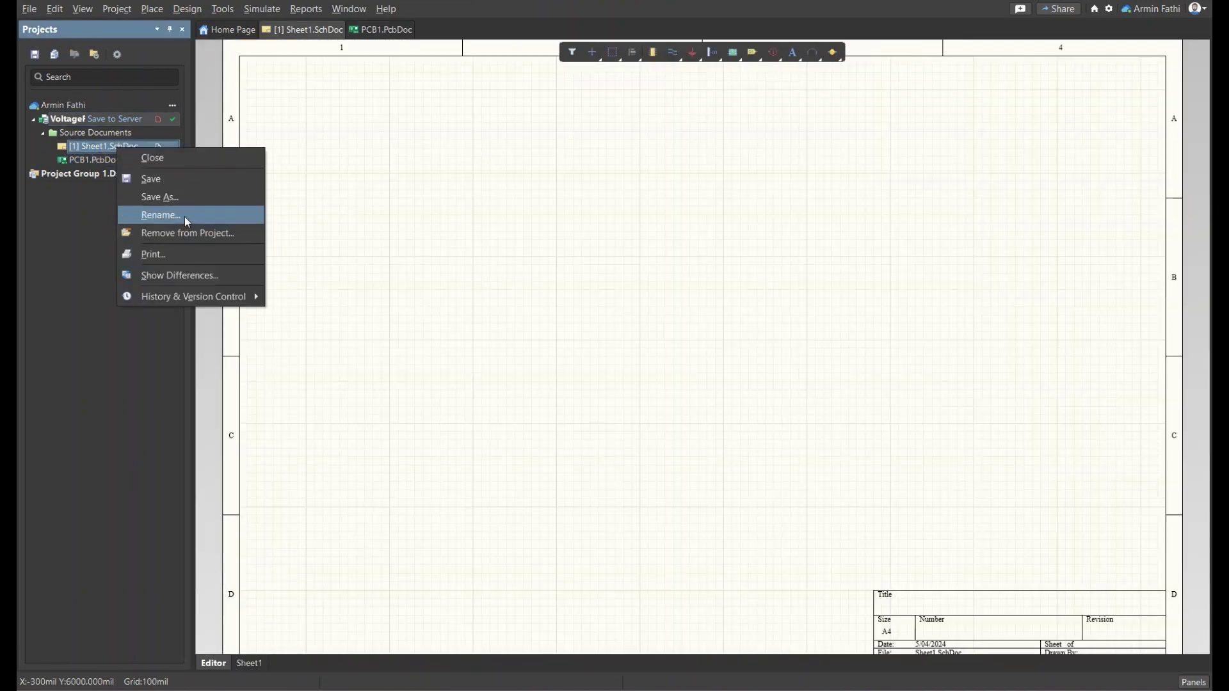
click(185, 217)
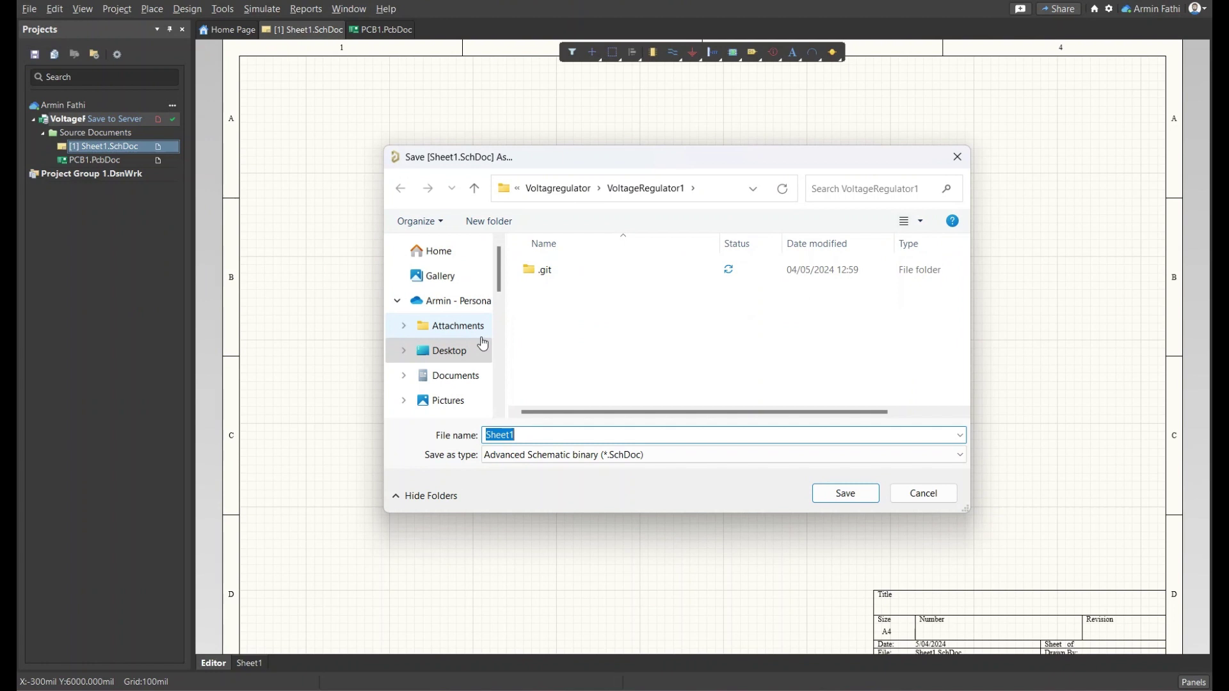
text(VoltageRegulator1)
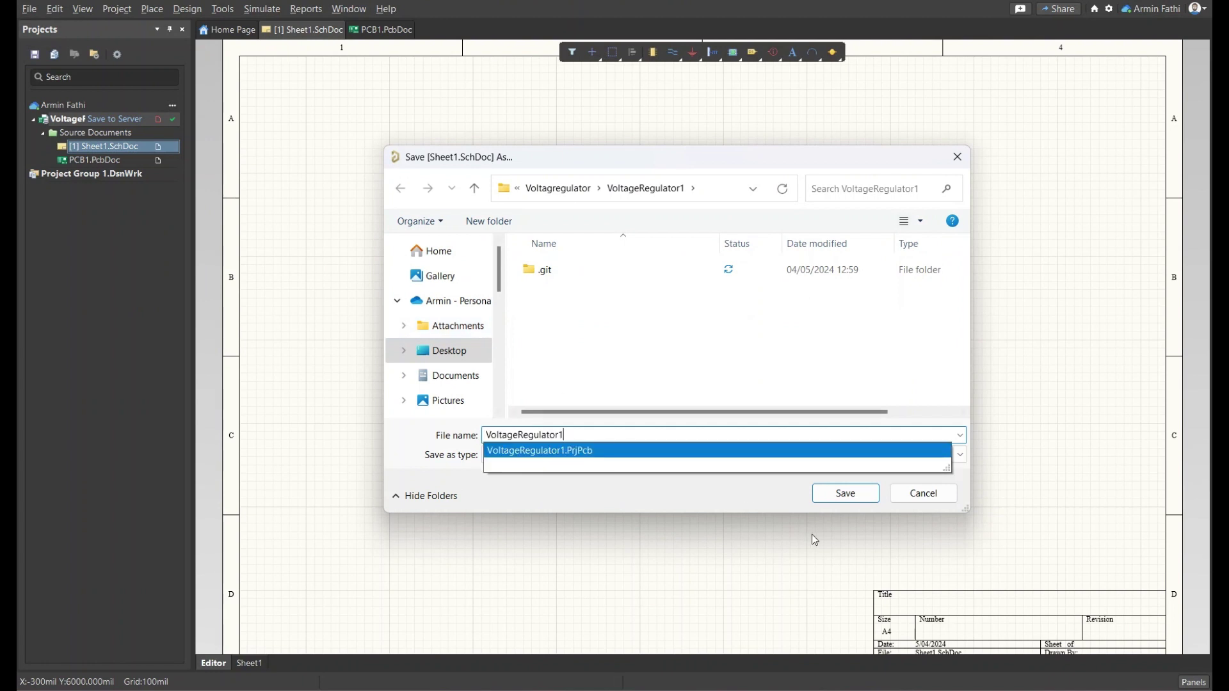
click(840, 492)
Rename the PCB document as VoltageRegulator1 and save the project with all its files to the server
right_click(118, 160)
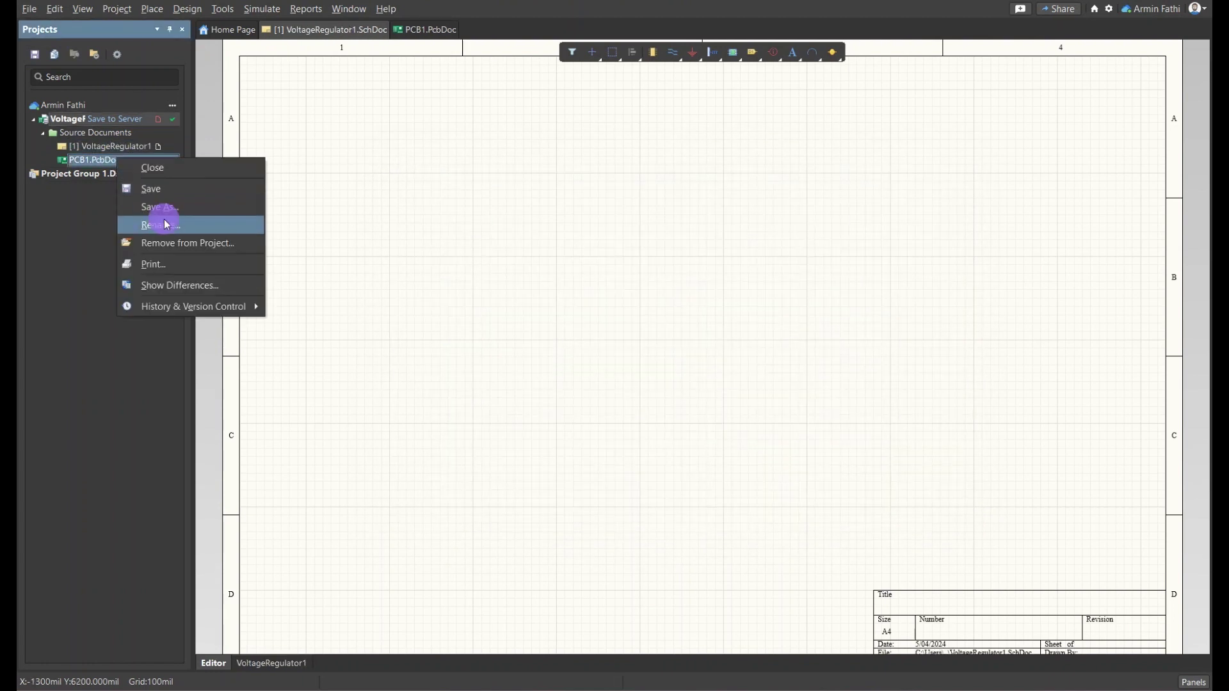
click(164, 221)
text(VoltageRegulator1)
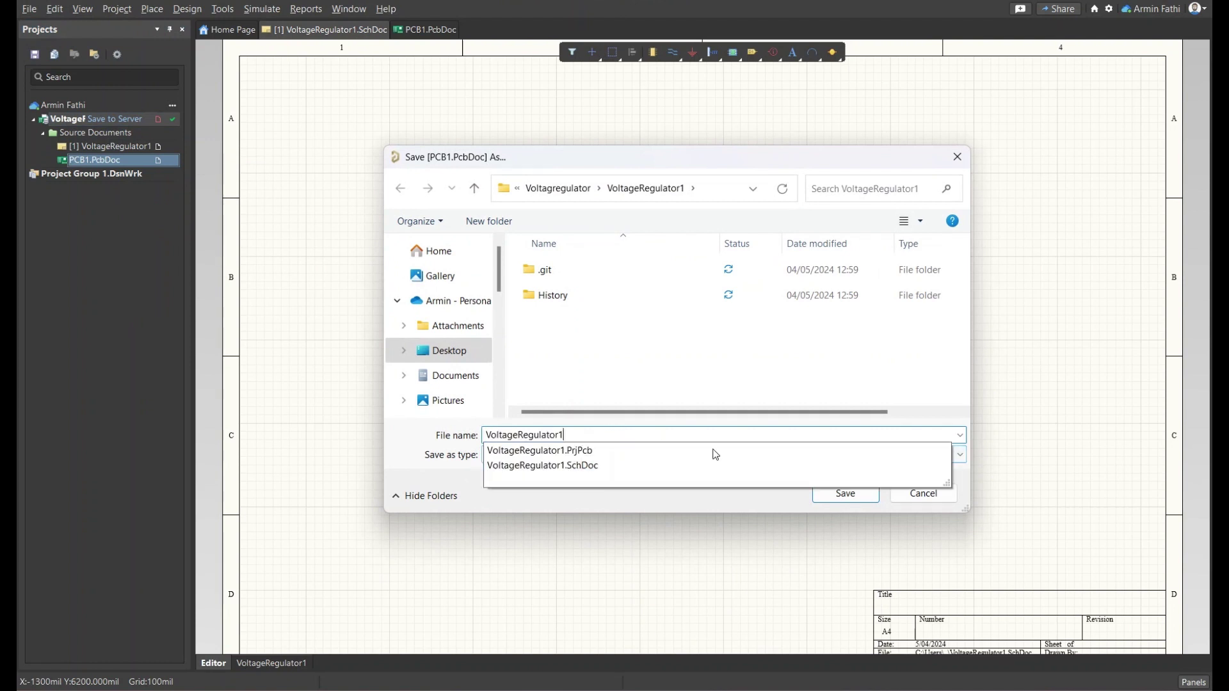
click(826, 495)
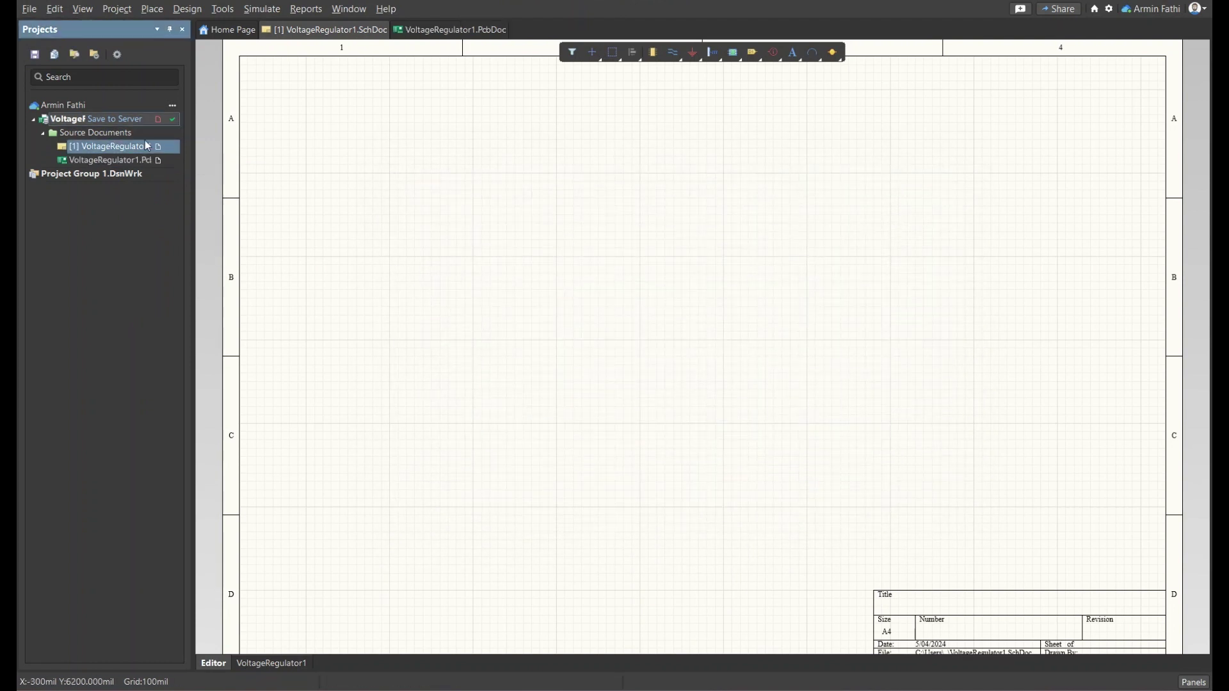
click(114, 126)
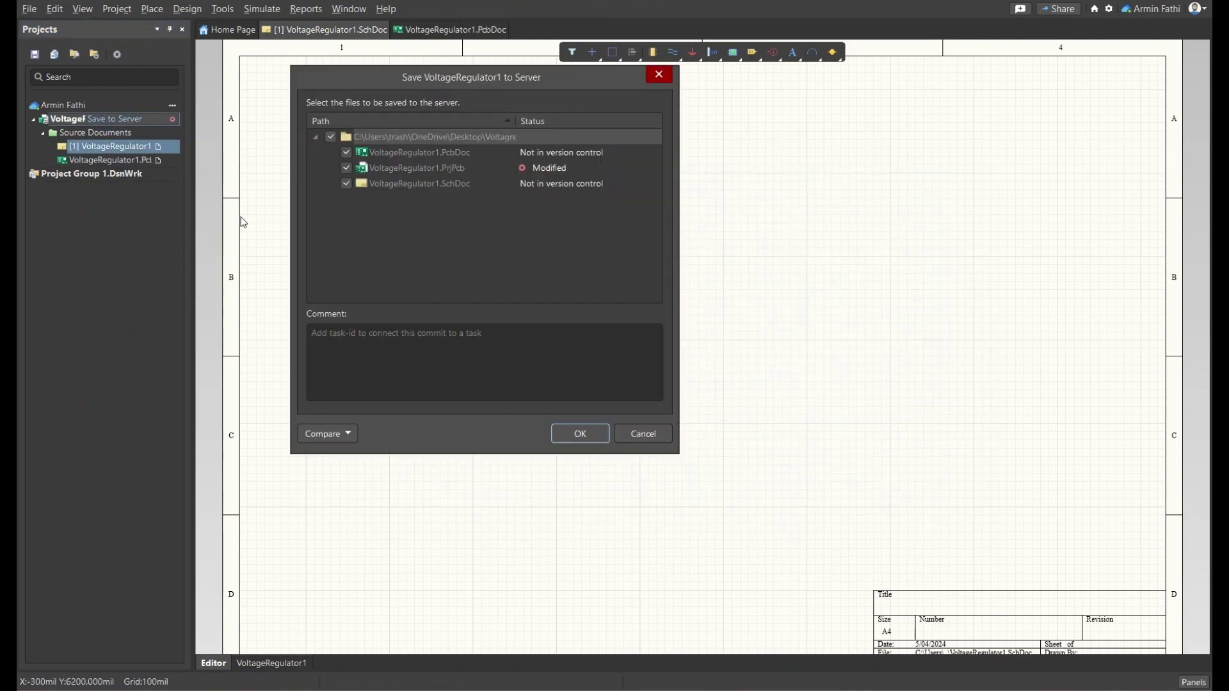
click(560, 435)
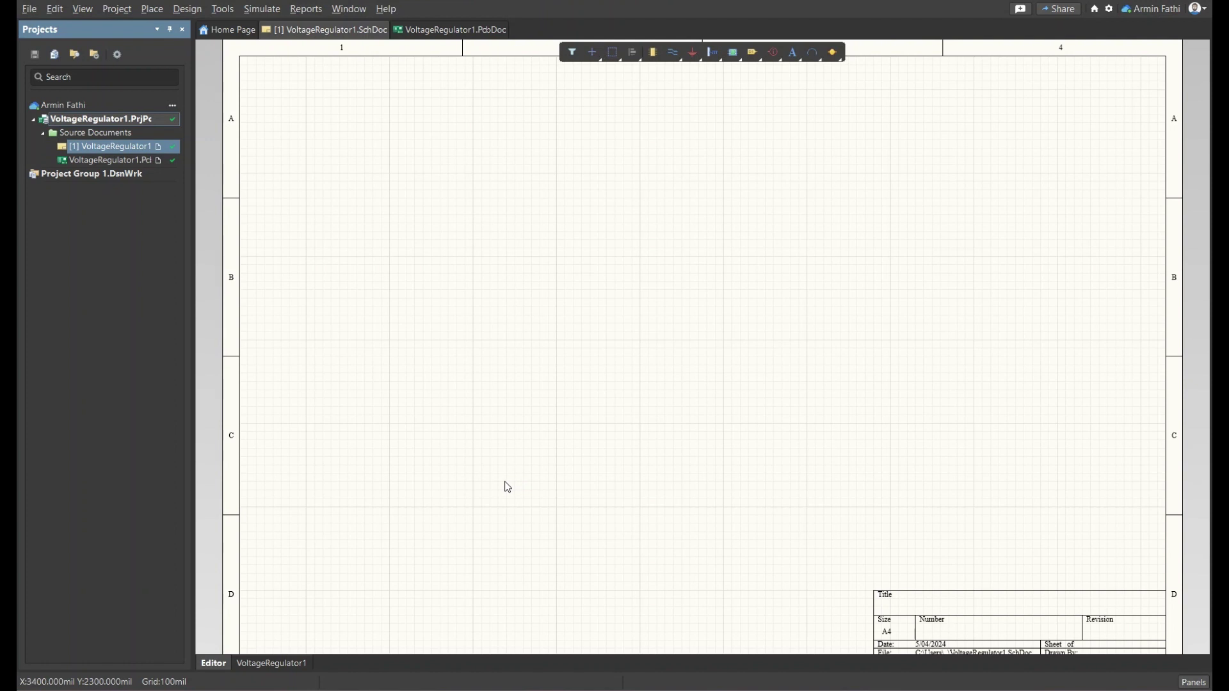
Open Manufacturer Part Search, clear the previous query and search for "7805 through hole IC"
click(1194, 682)
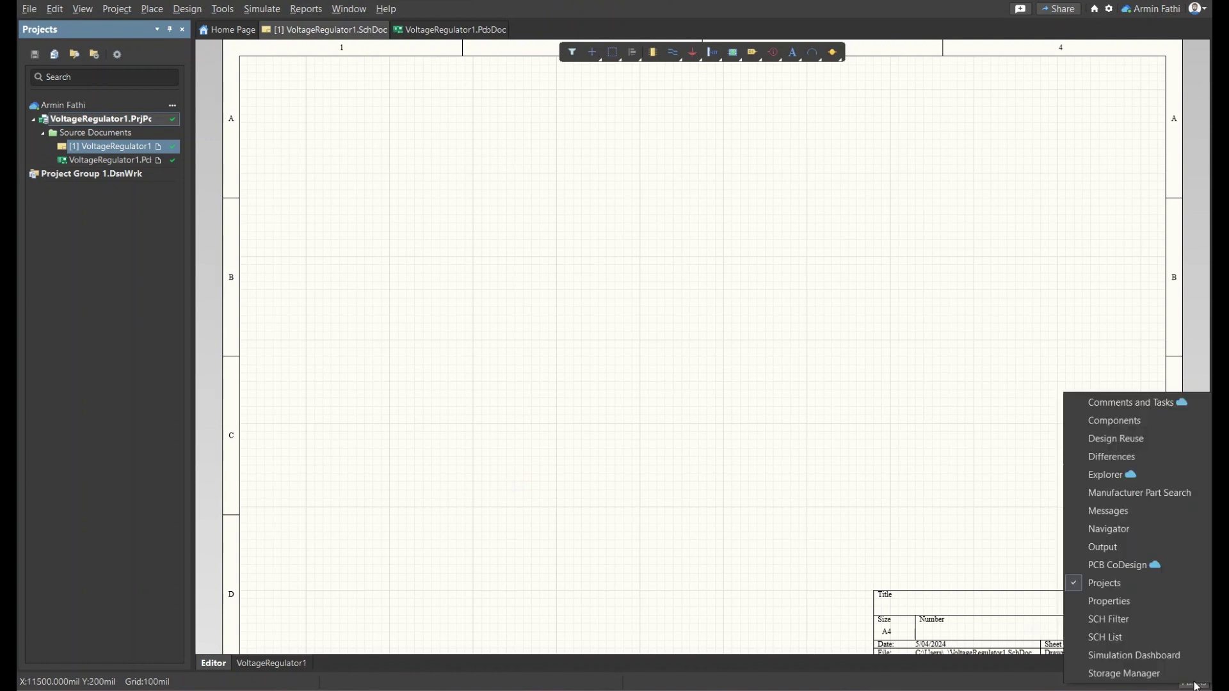
click(1160, 494)
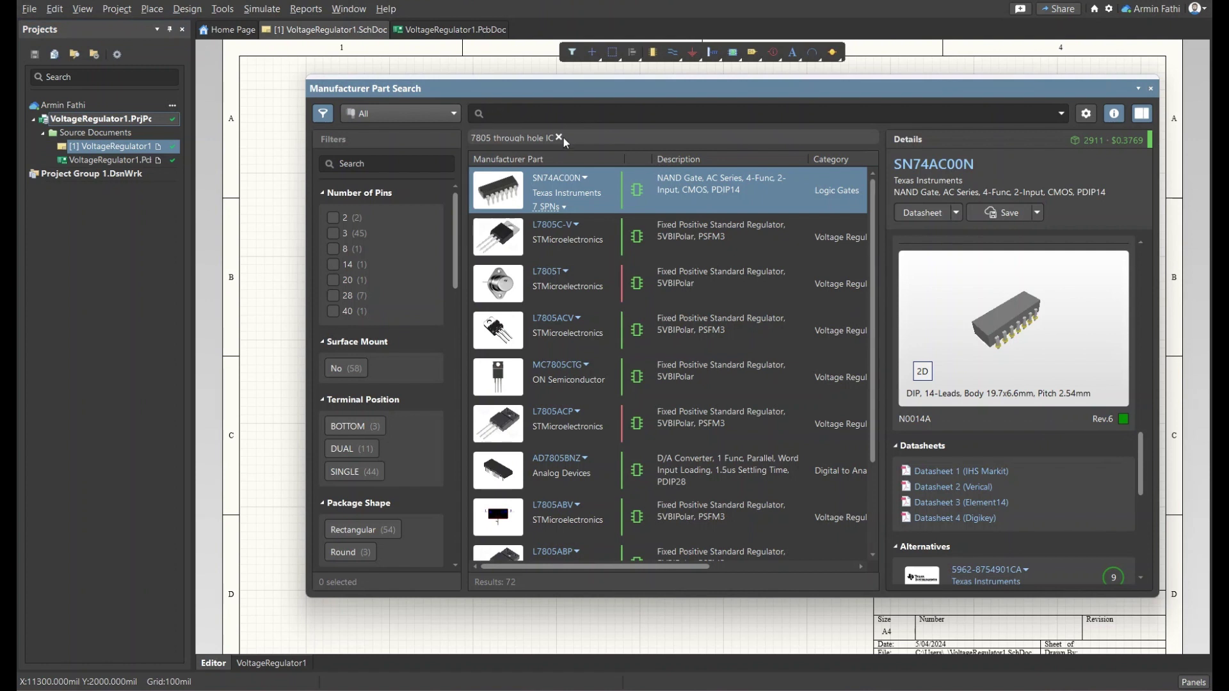
click(561, 138)
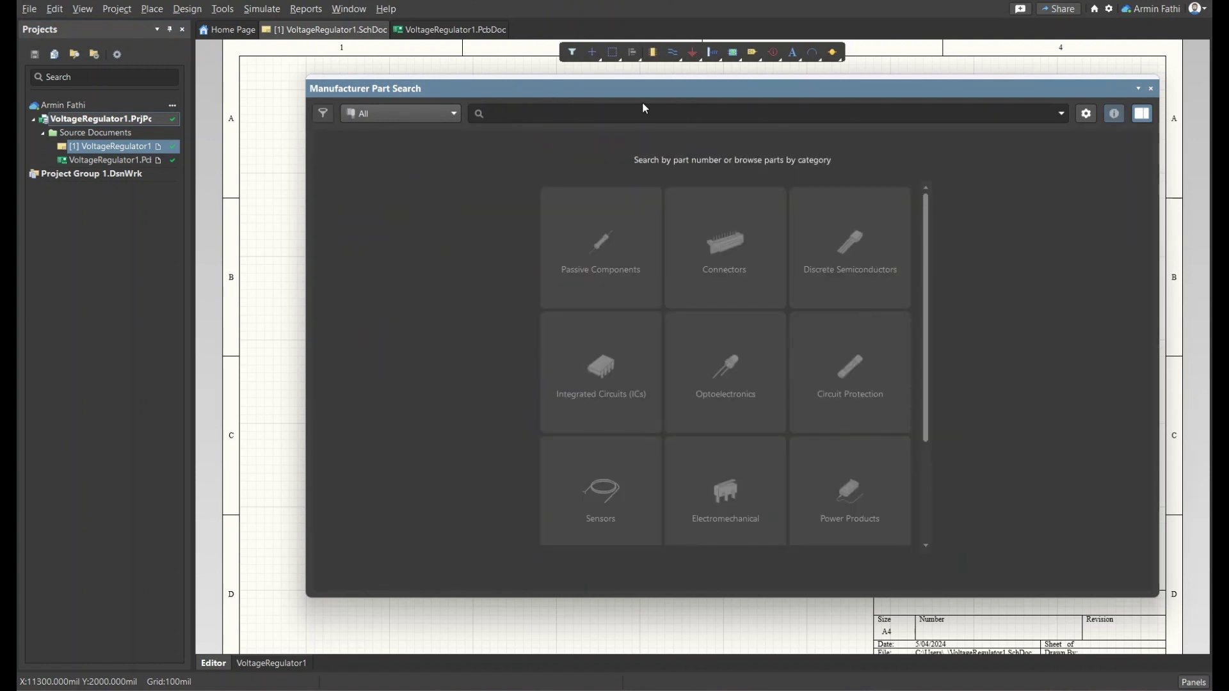
click(497, 106)
text(7805)
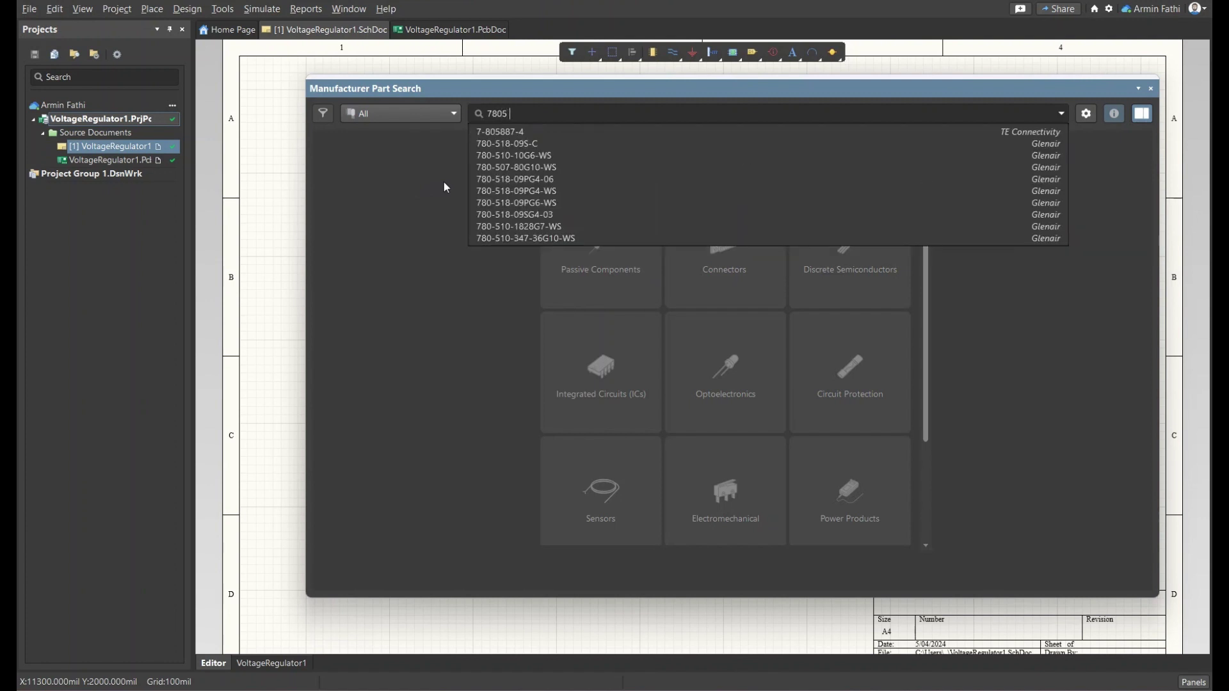
text( through hole l)
text(C)
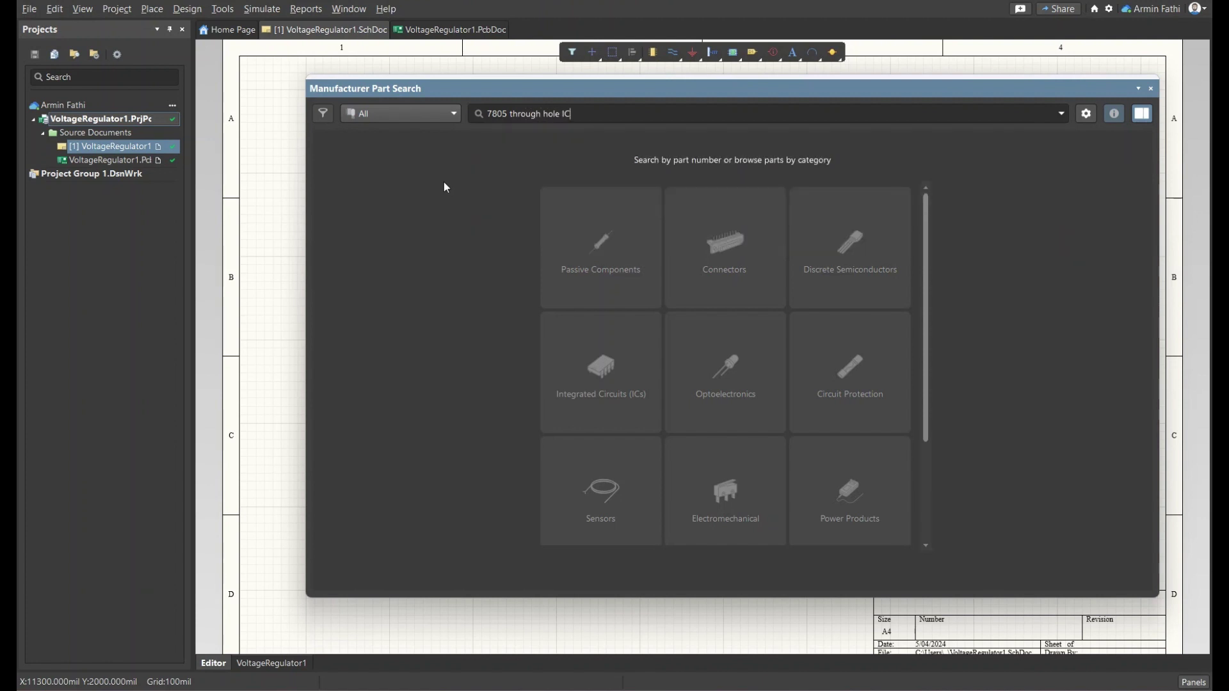
key(Return)
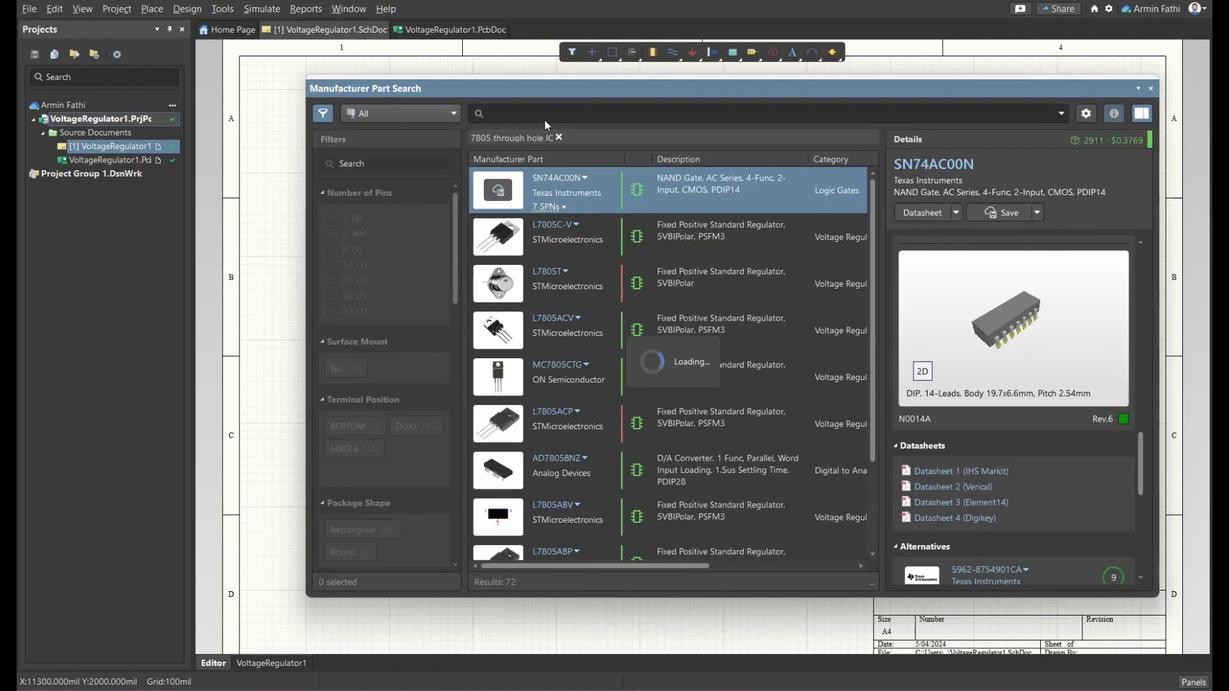
Look through the manufacturer part results for a suitable through-hole 7805 regulator
drag(590, 88, 541, 91)
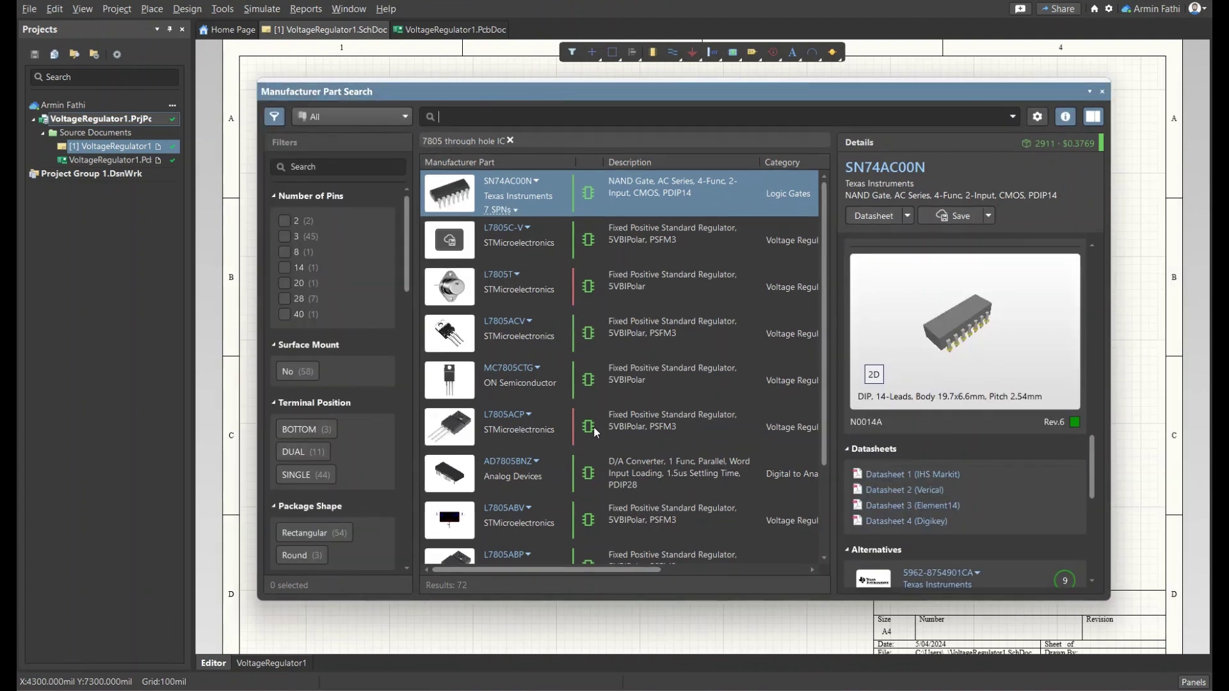
scroll(543, 419, down, 3)
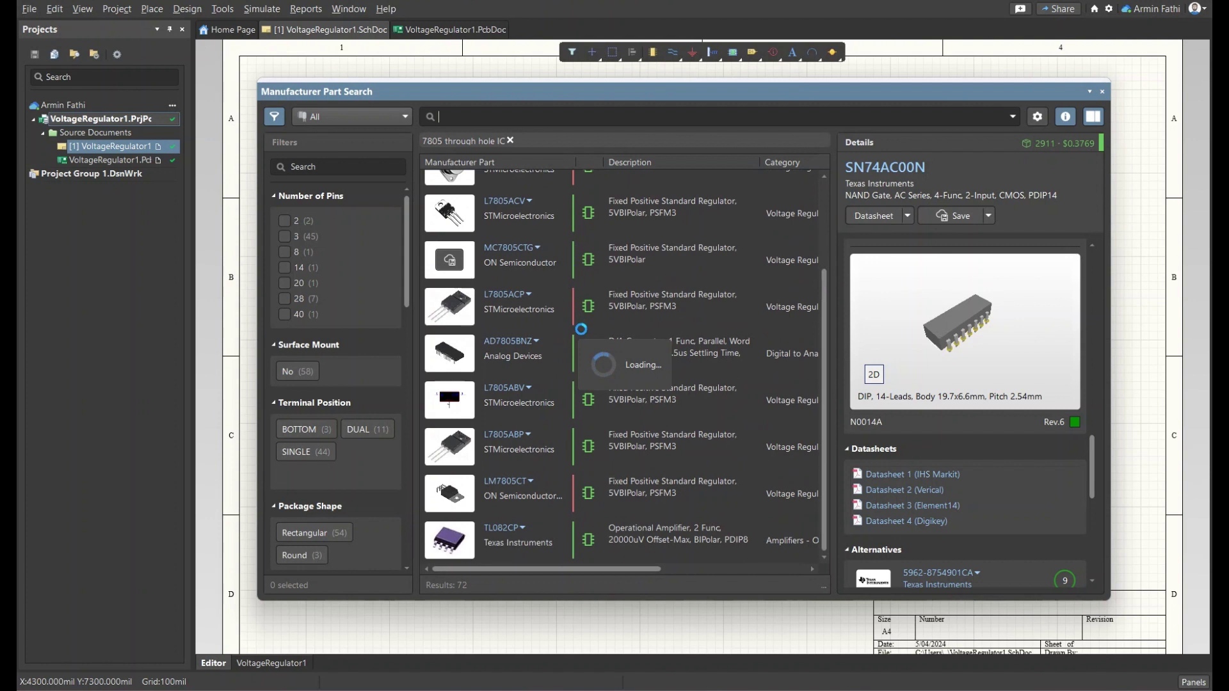
scroll(576, 384, up, 3)
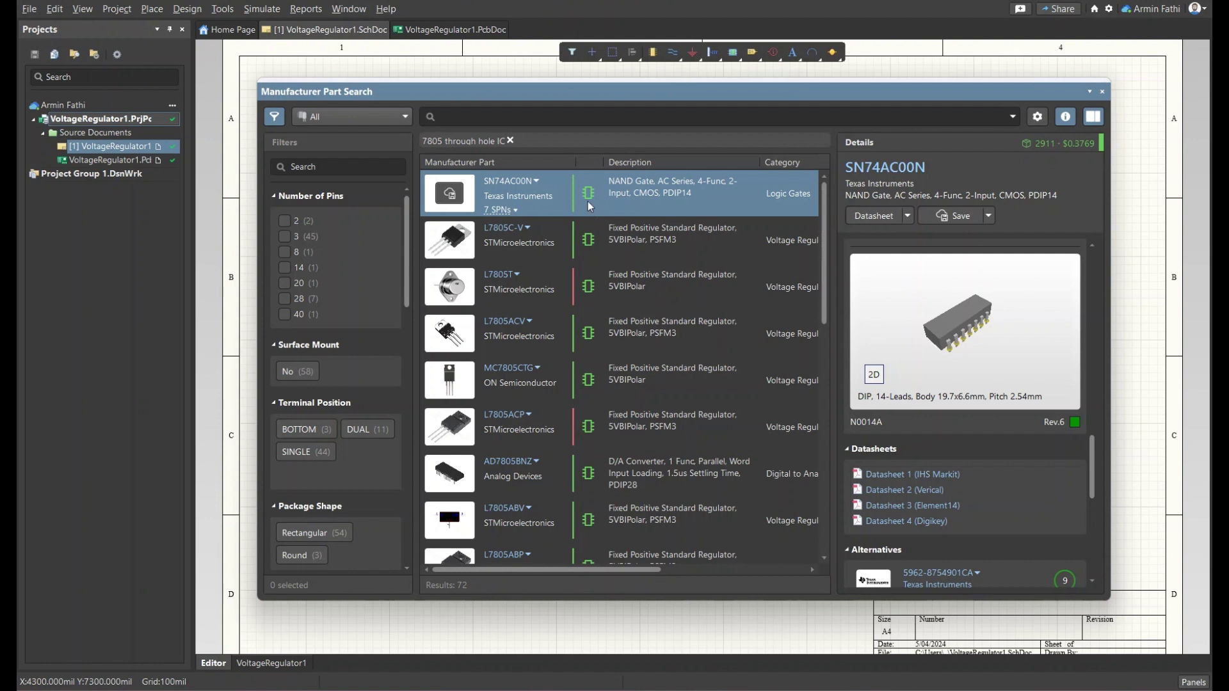
scroll(589, 209, down, 5)
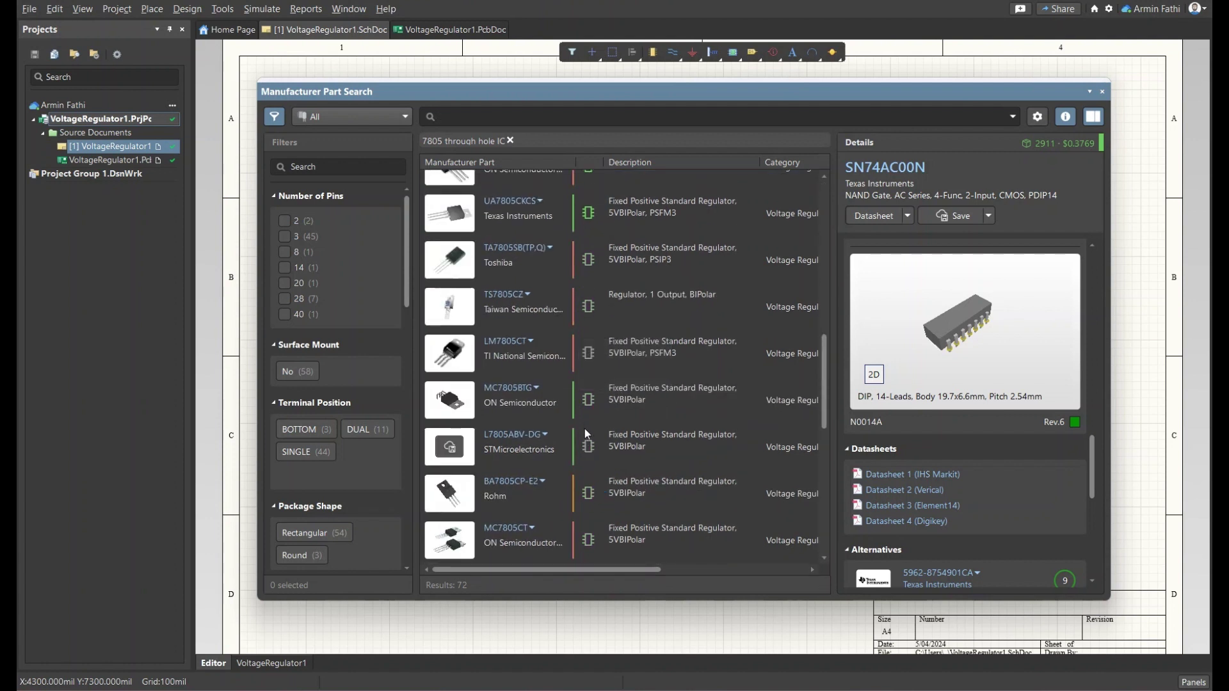
scroll(584, 223, up, 5)
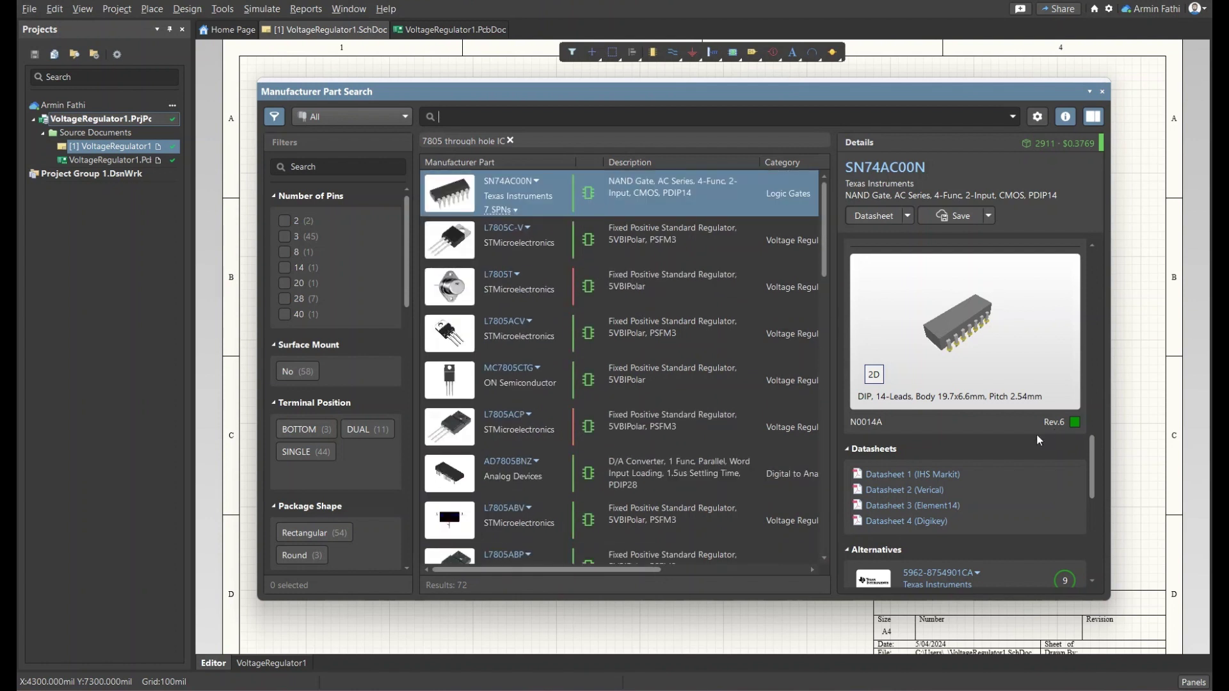
Check the models of the SN74AC00N and the MC7805BTG in the manufacturer part results
scroll(1036, 432, down, 1)
scroll(917, 340, up, 2)
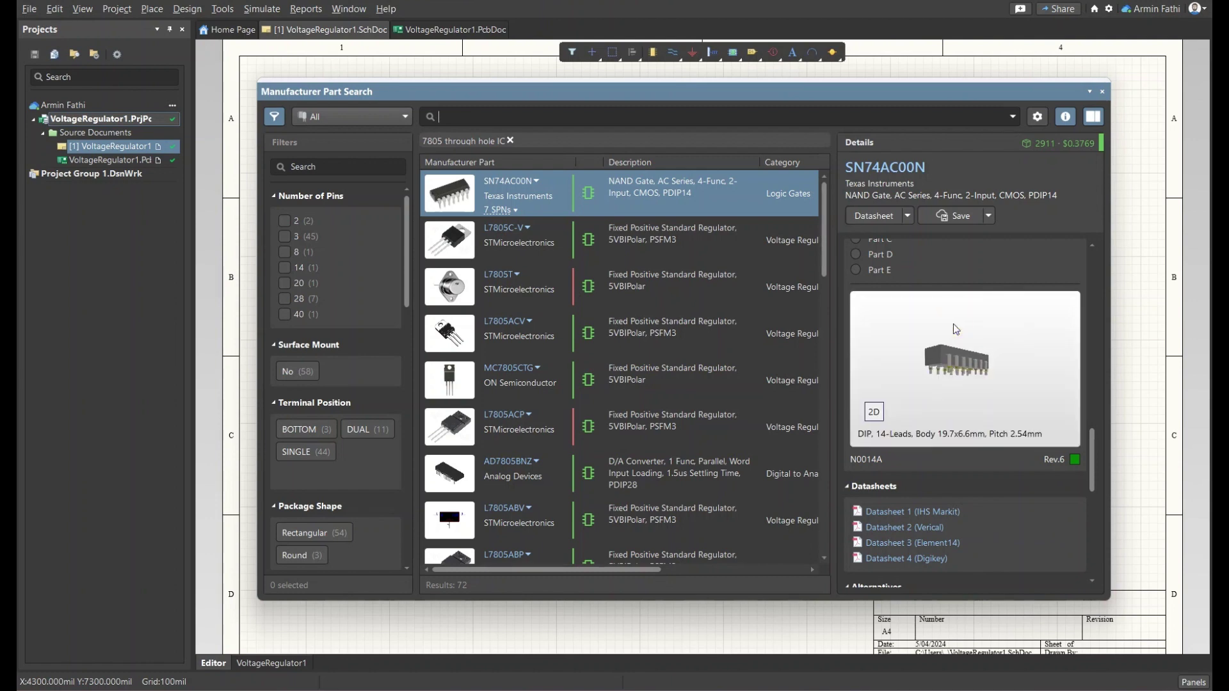
scroll(584, 385, down, 5)
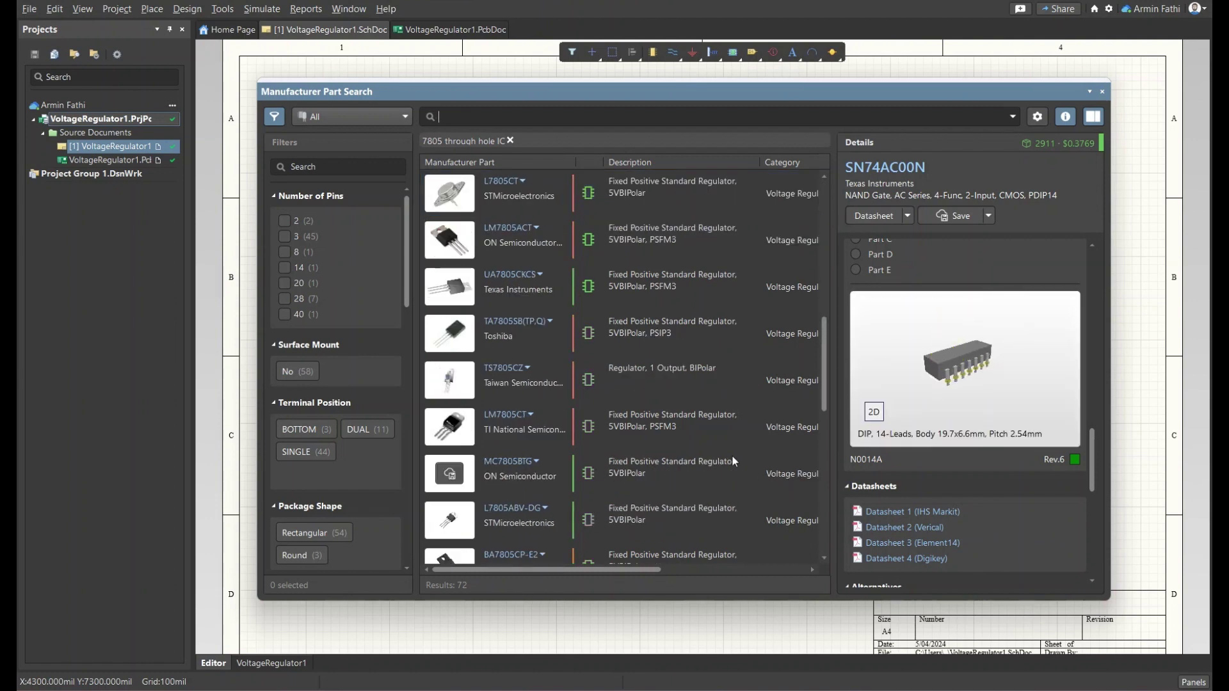
click(671, 469)
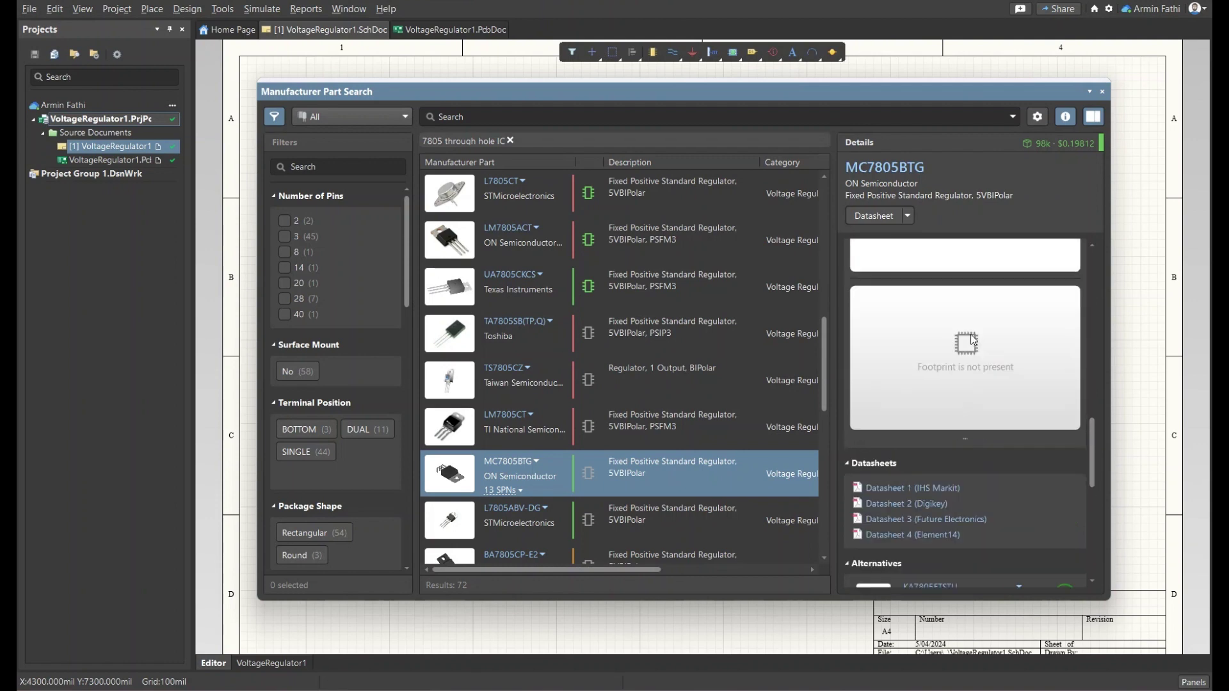
scroll(972, 339, up, 3)
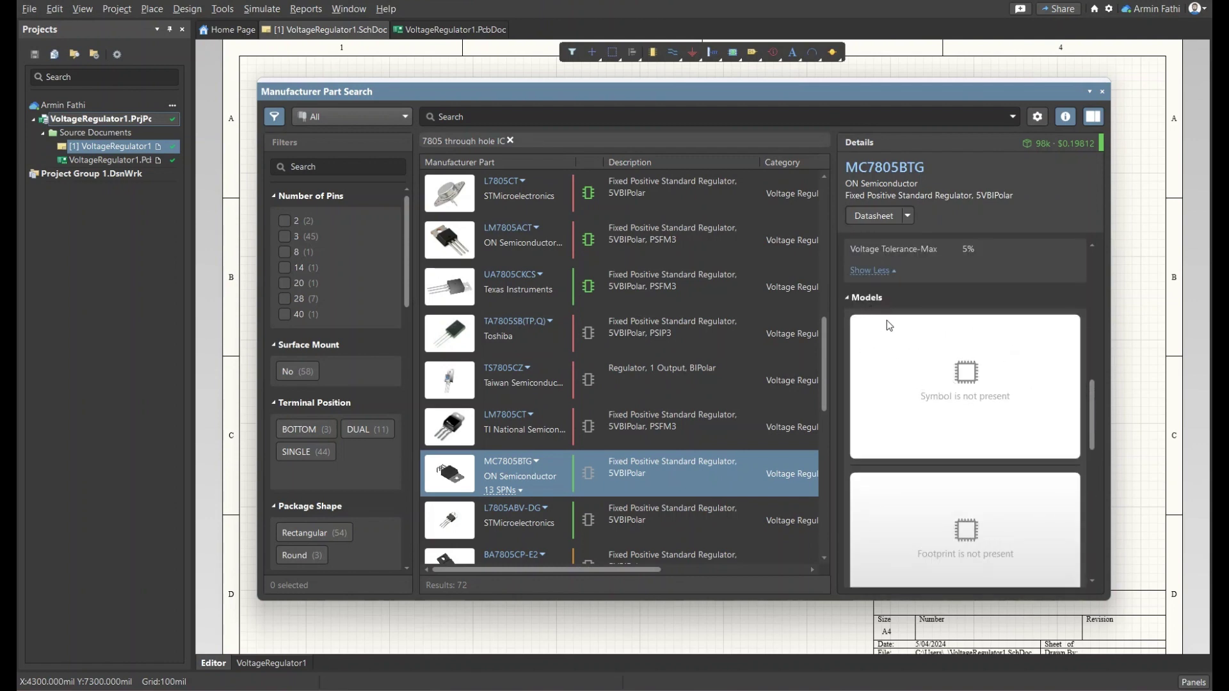
scroll(894, 358, down, 3)
scroll(647, 367, up, 5)
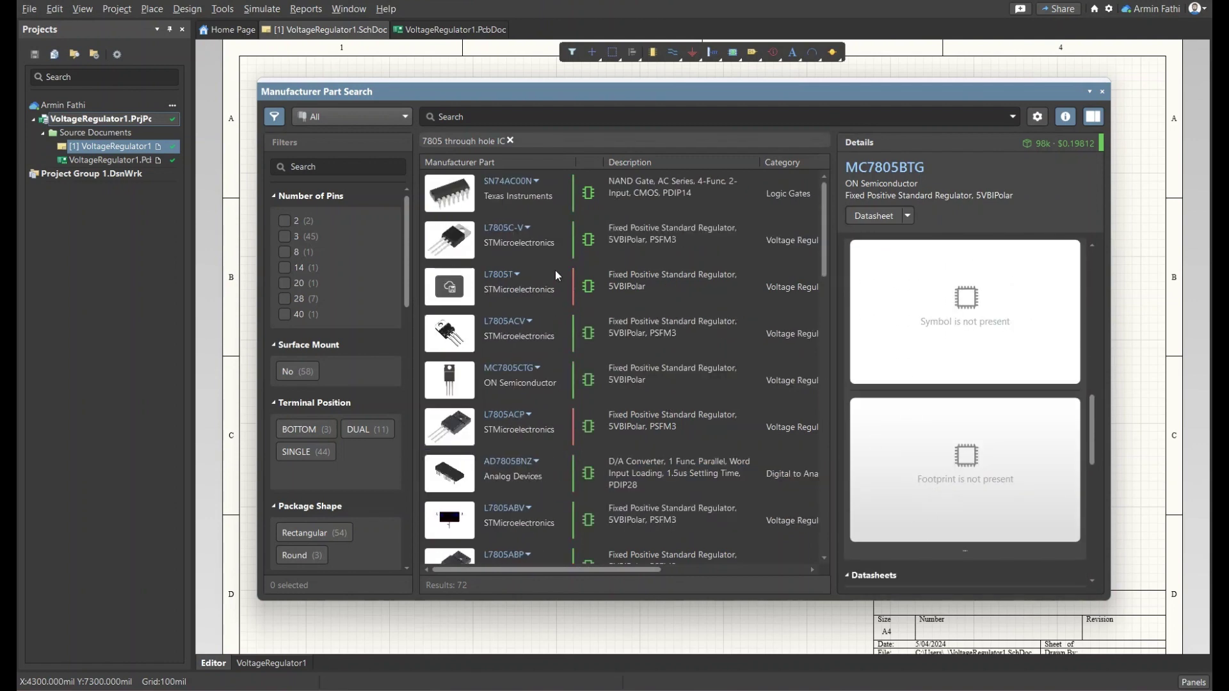
Select the STMicroelectronics L7805C-V and review its input voltage, output voltage, current and terminal form parameters
click(595, 238)
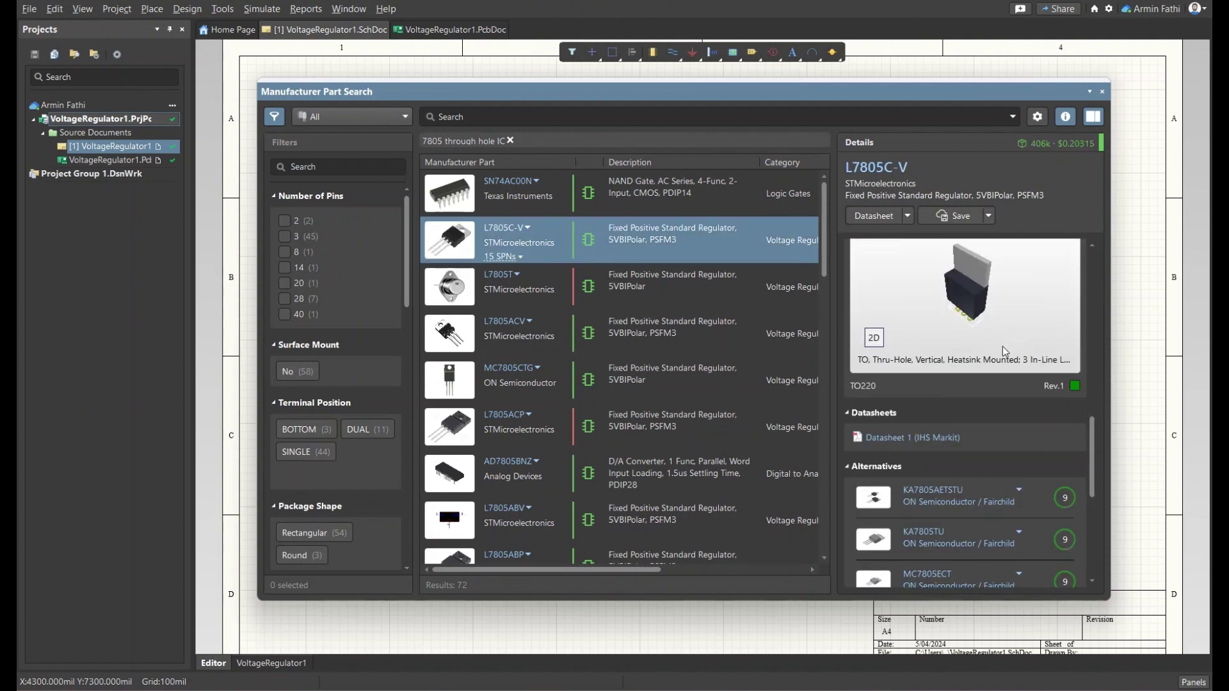
scroll(1003, 349, down, 10)
scroll(1004, 363, up, 2)
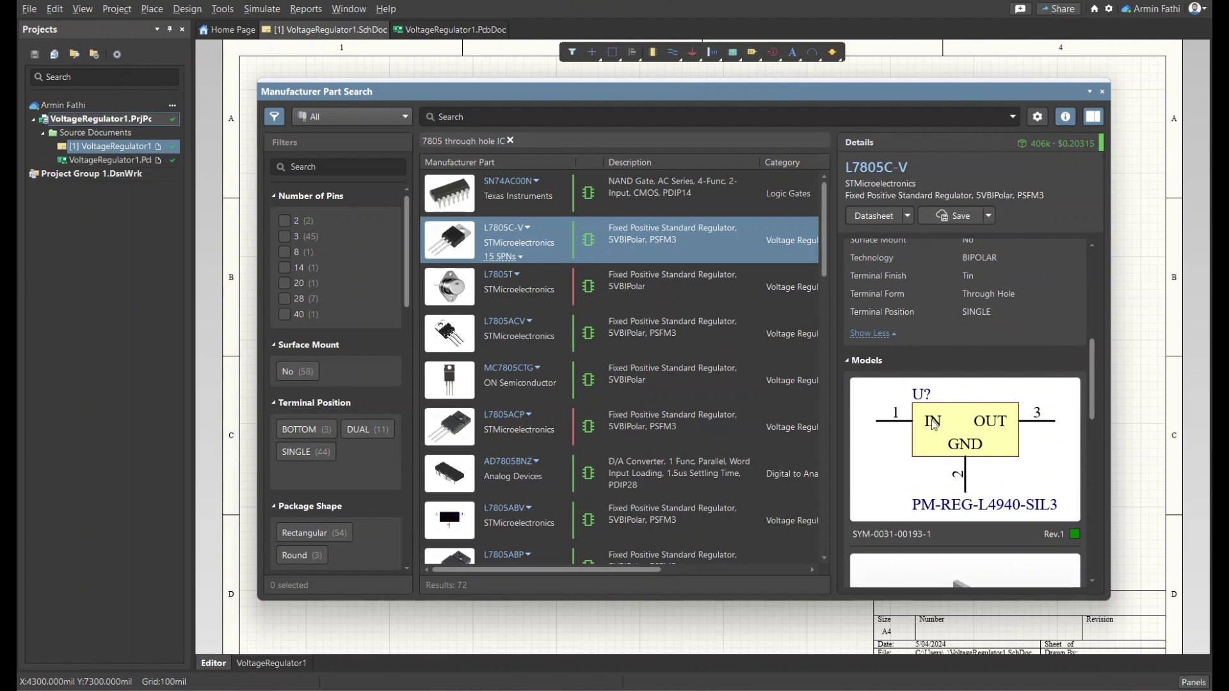
scroll(981, 478, up, 6)
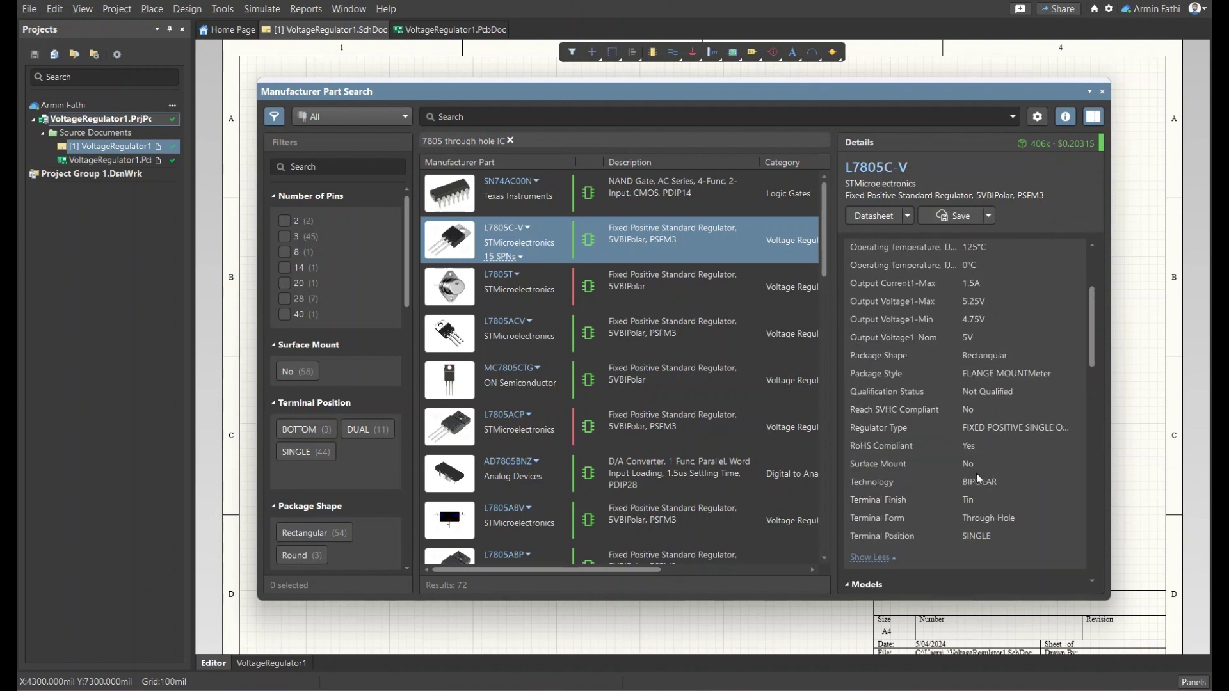
scroll(975, 358, up, 2)
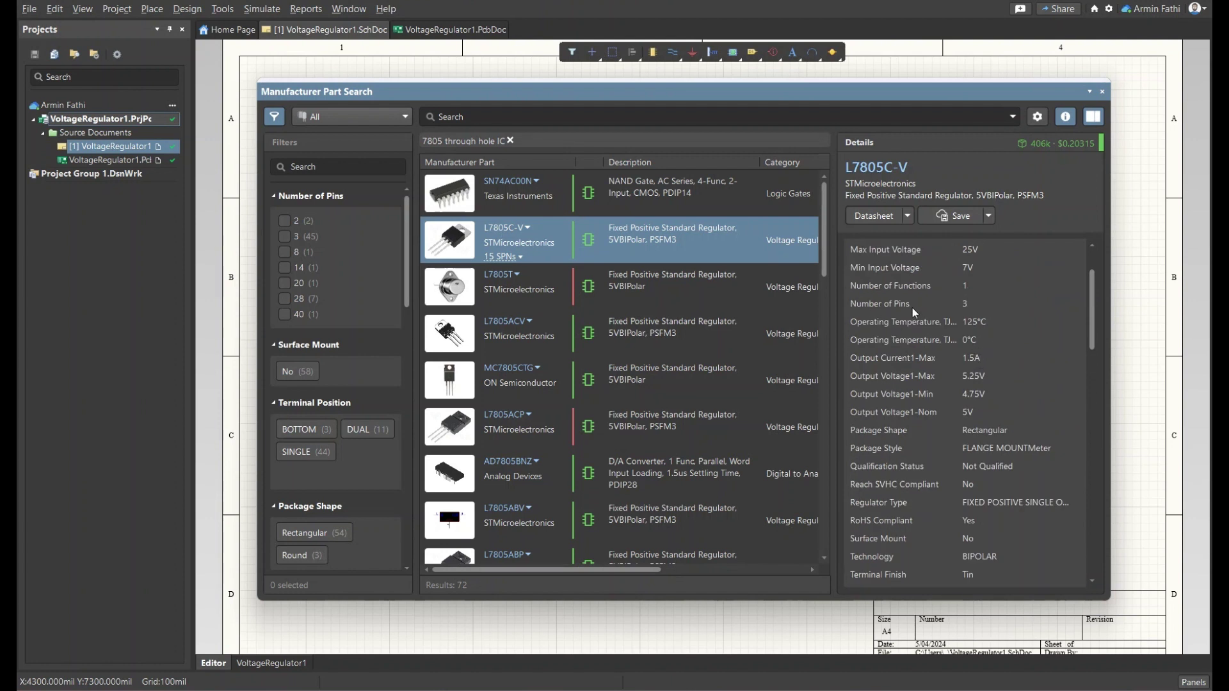
scroll(870, 315, up, 1)
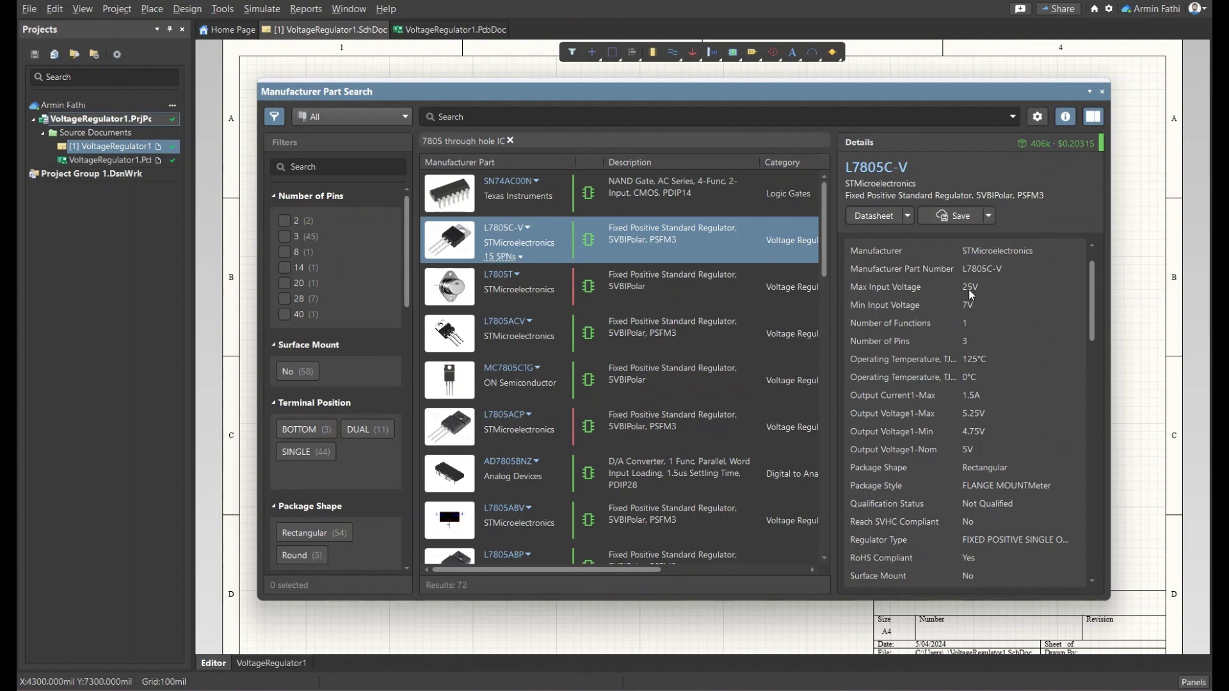
scroll(951, 394, down, 2)
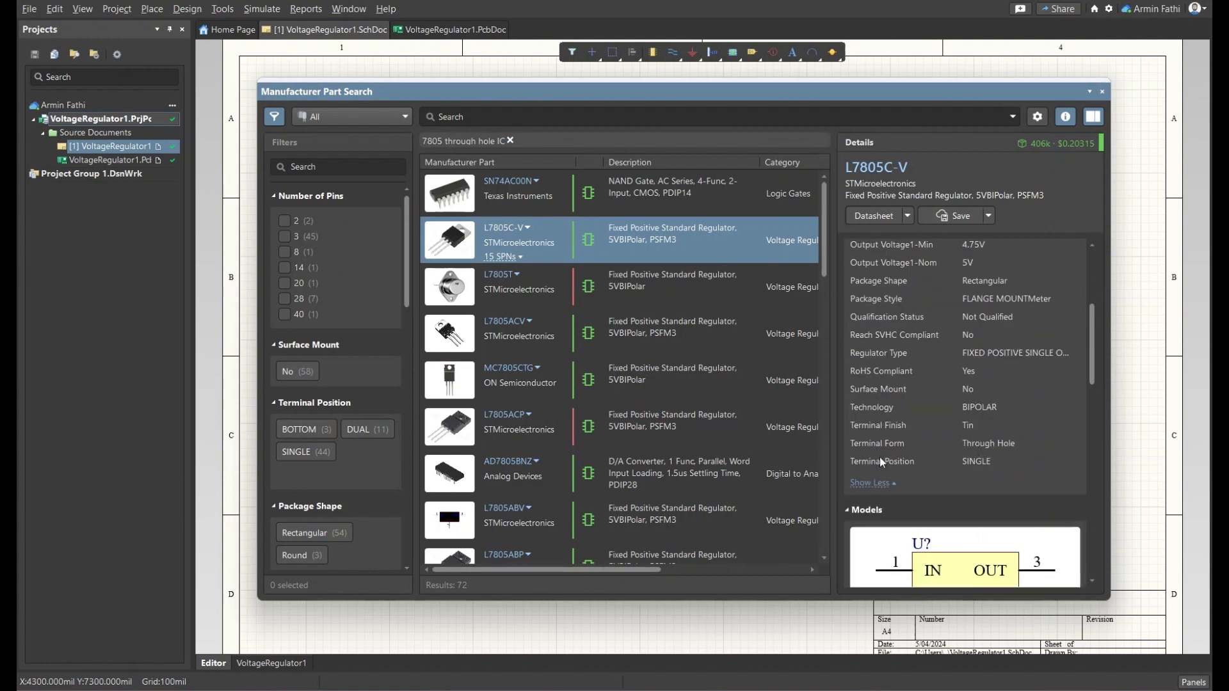
Inspect the L7805C-V schematic symbol and its TO220 footprint in both the 2D and 3D previews
scroll(983, 452, down, 3)
scroll(986, 448, down, 3)
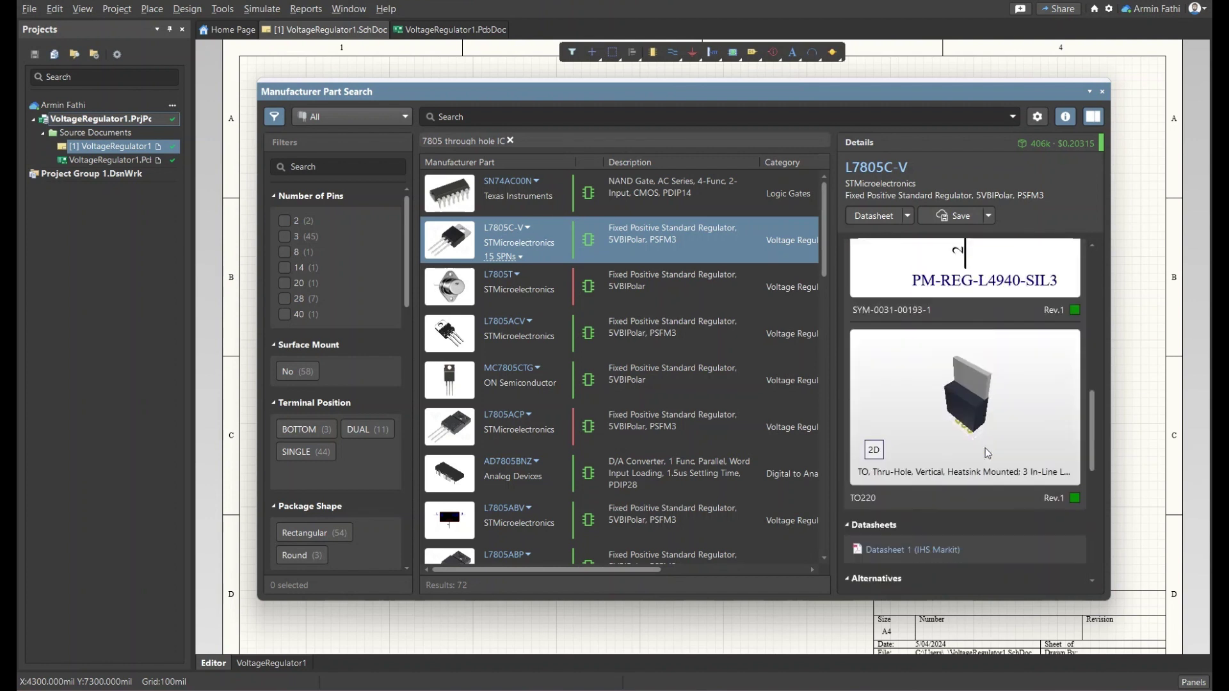
scroll(962, 381, up, 2)
scroll(909, 384, down, 1)
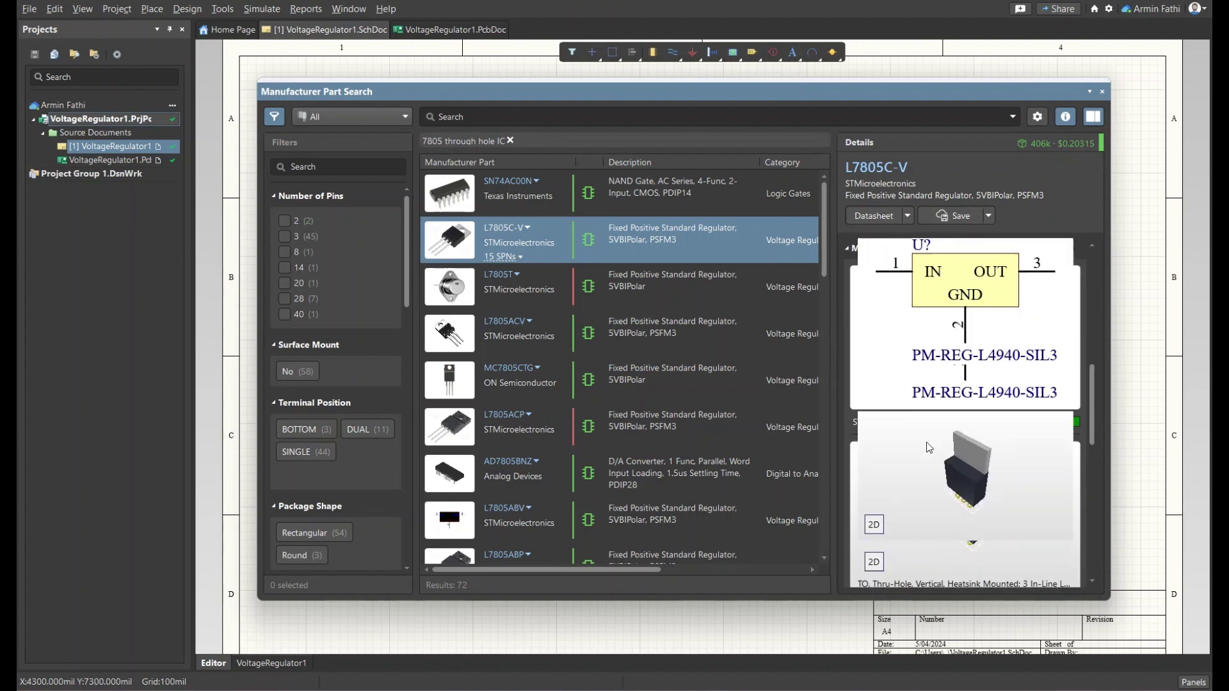
click(873, 526)
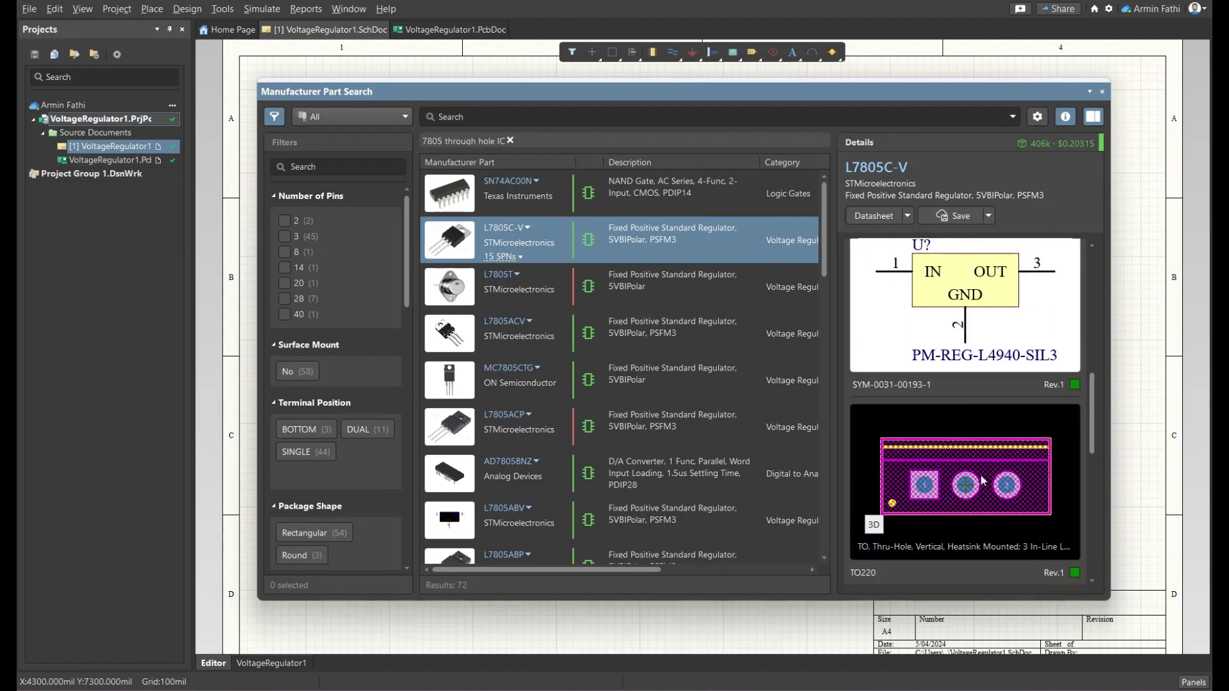
click(871, 527)
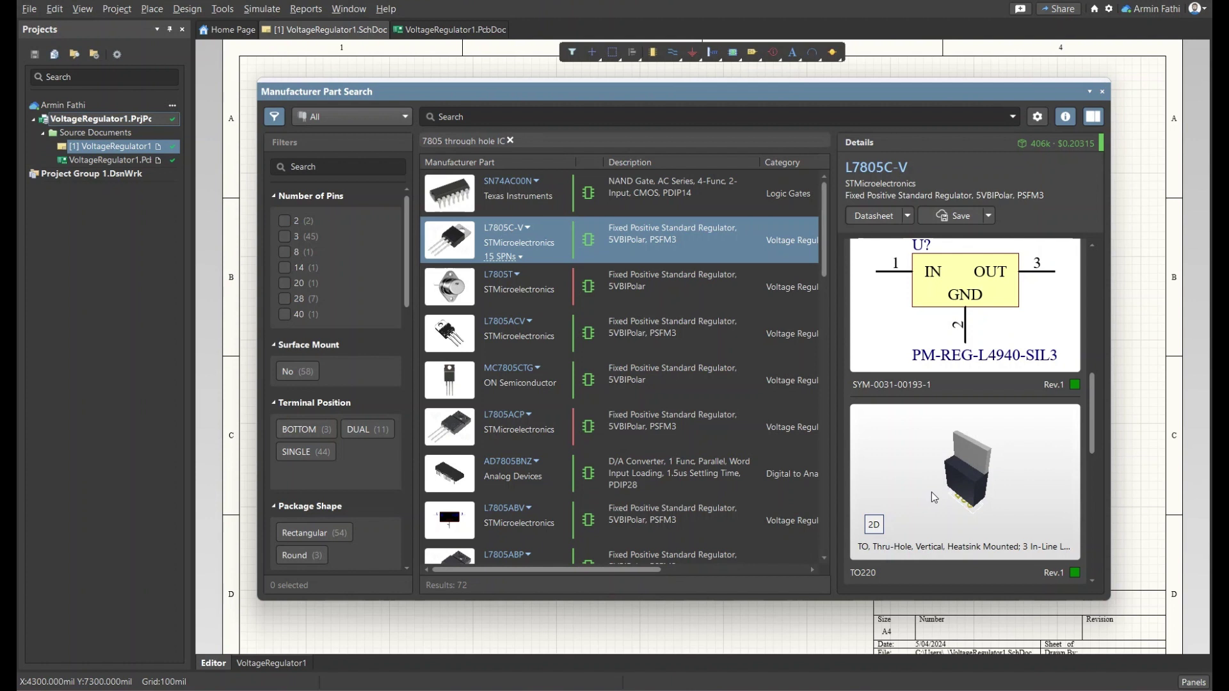
drag(928, 490, 947, 423)
scroll(947, 424, down, 3)
scroll(947, 424, up, 4)
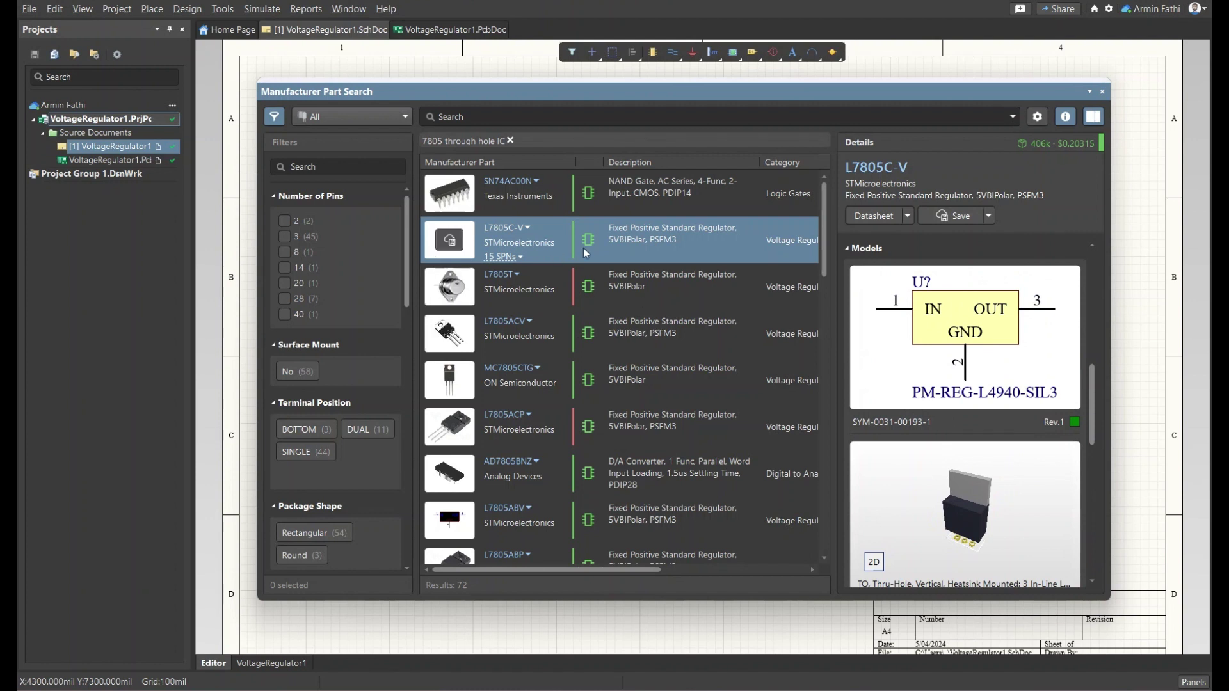
Place one L7805C-V regulator in the upper middle of the schematic sheet and close Manufacturer Part Search
right_click(637, 251)
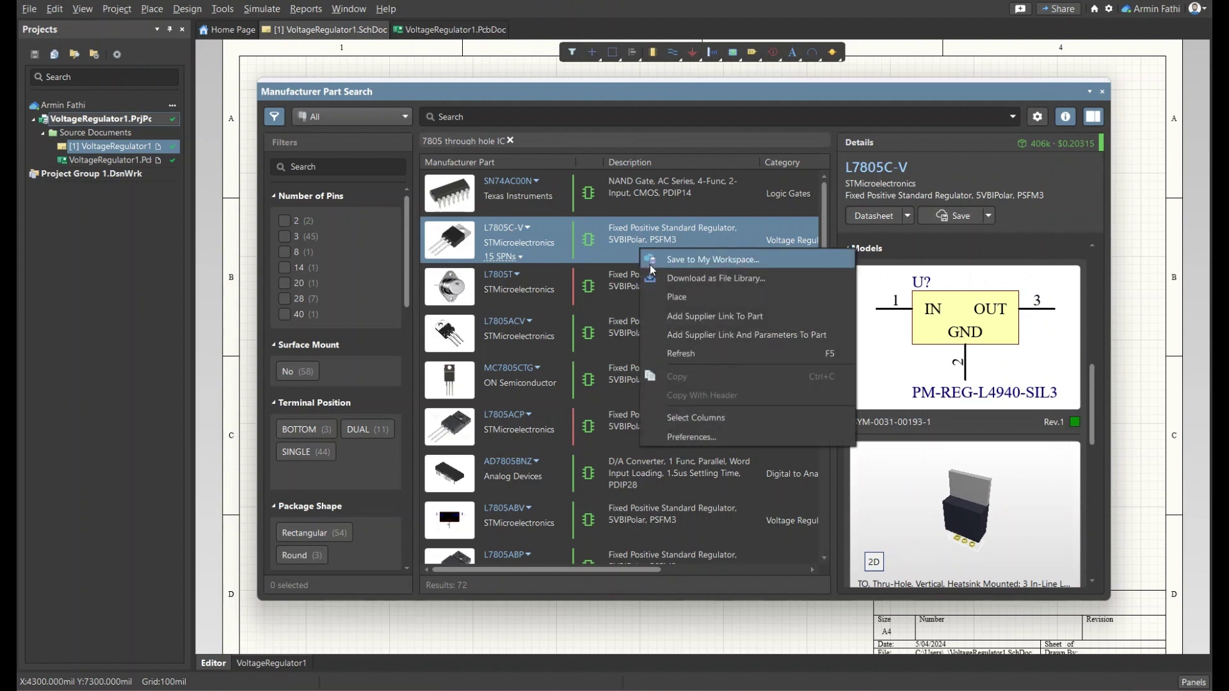
click(678, 297)
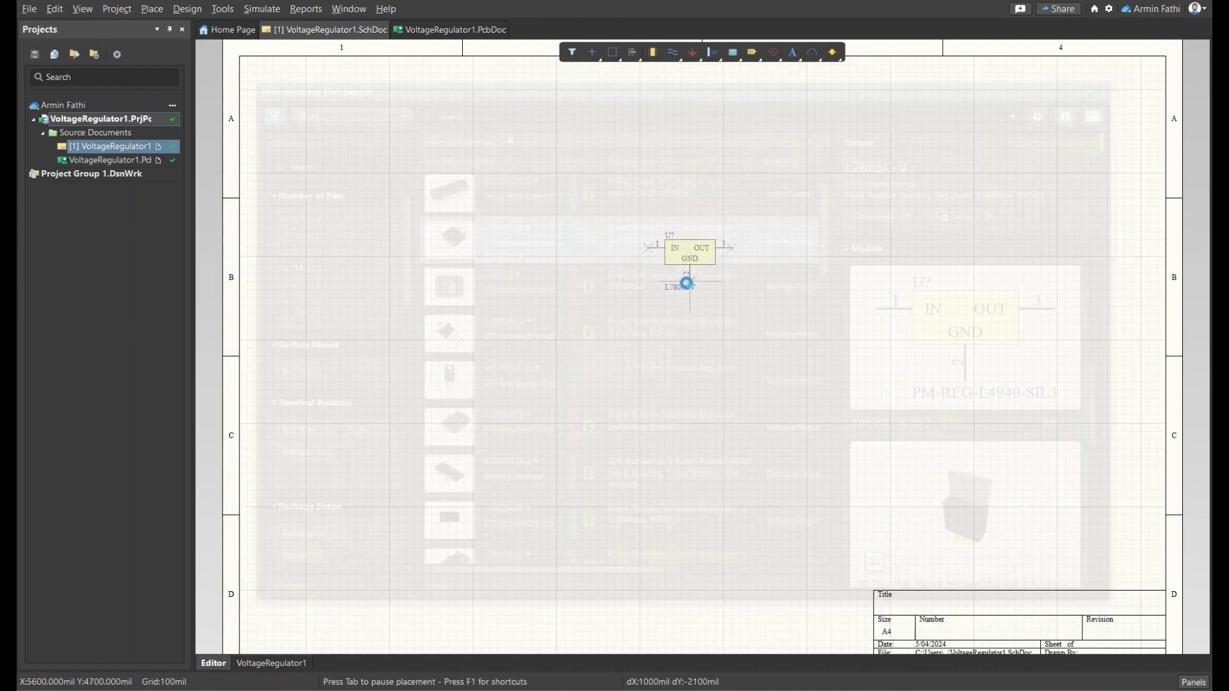
click(689, 281)
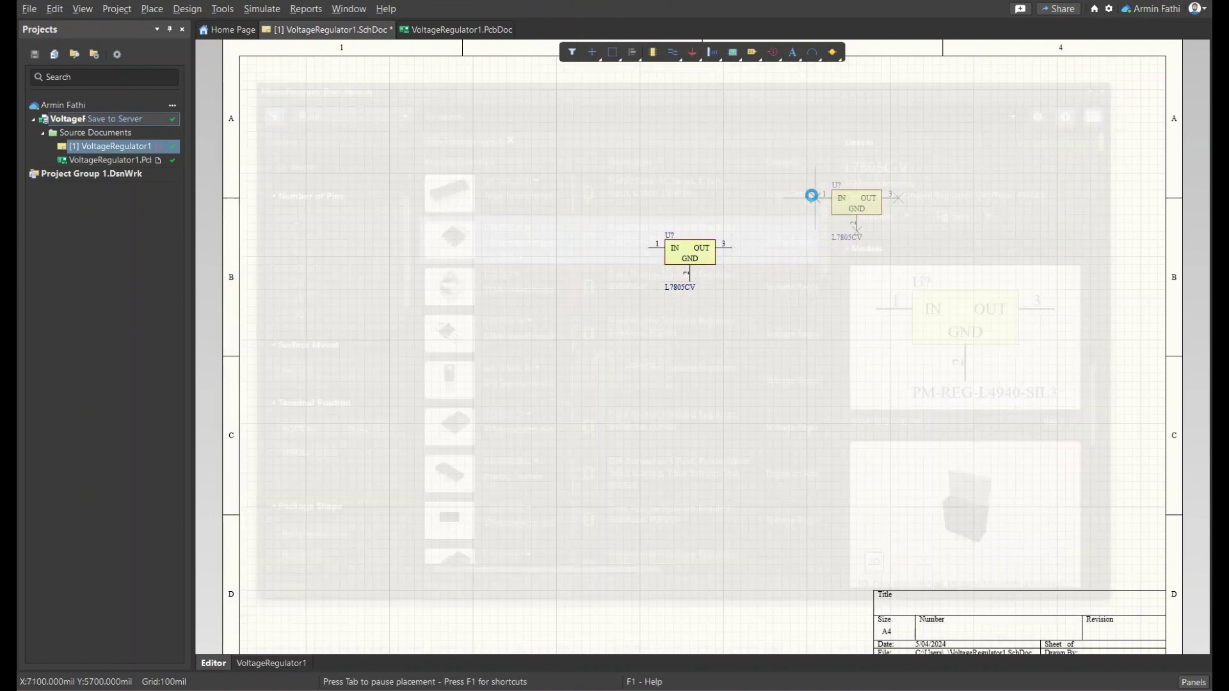
key(Escape)
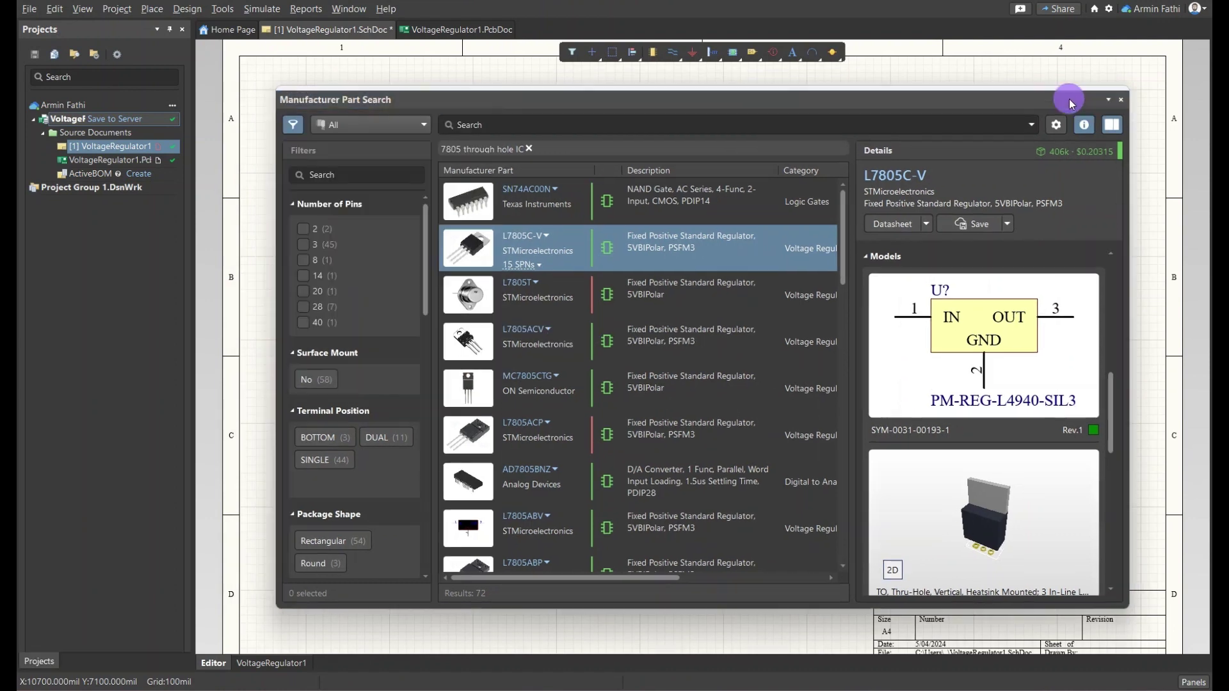
drag(1056, 95, 1076, 102)
click(1109, 99)
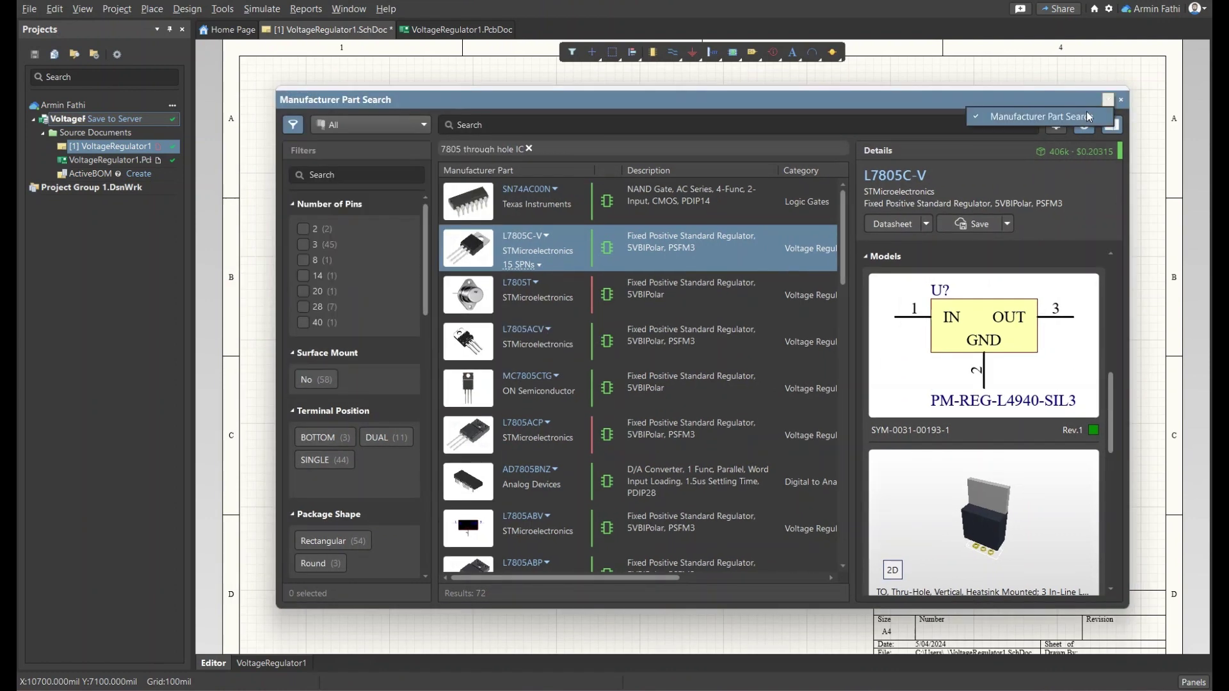
click(1121, 100)
click(999, 139)
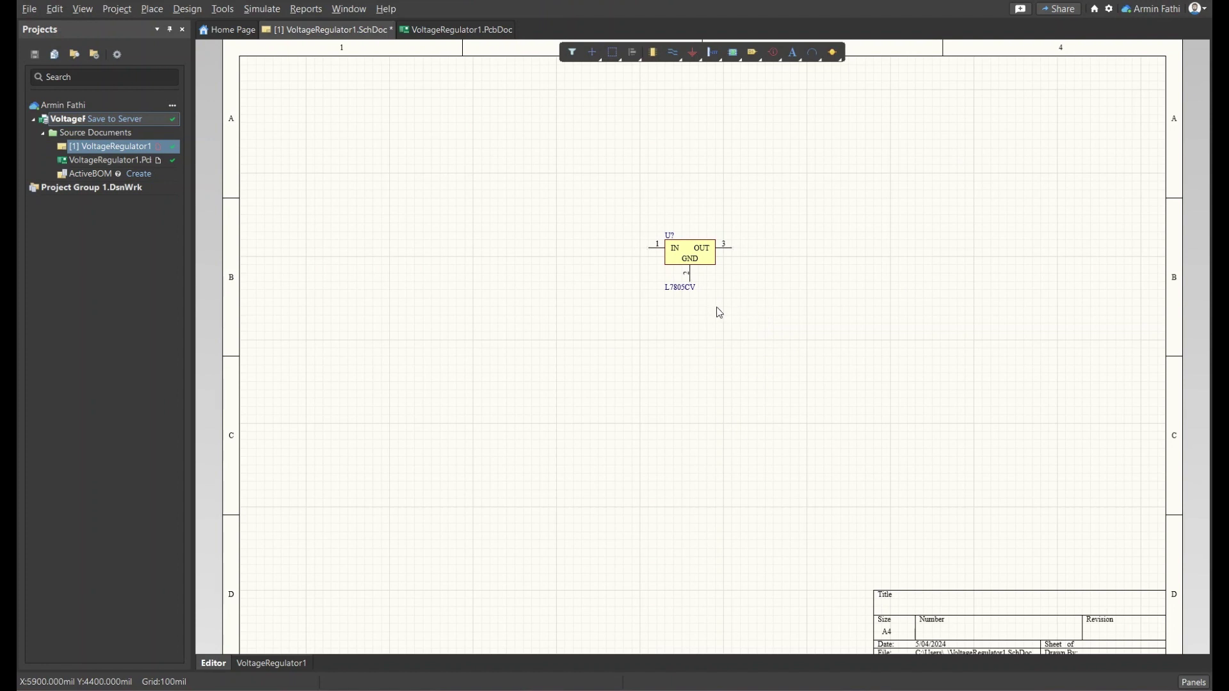
Set the regulator's designator to U1 in its component properties
ctrl+scroll(717, 308, up, 3)
ctrl+scroll(713, 296, down, 3)
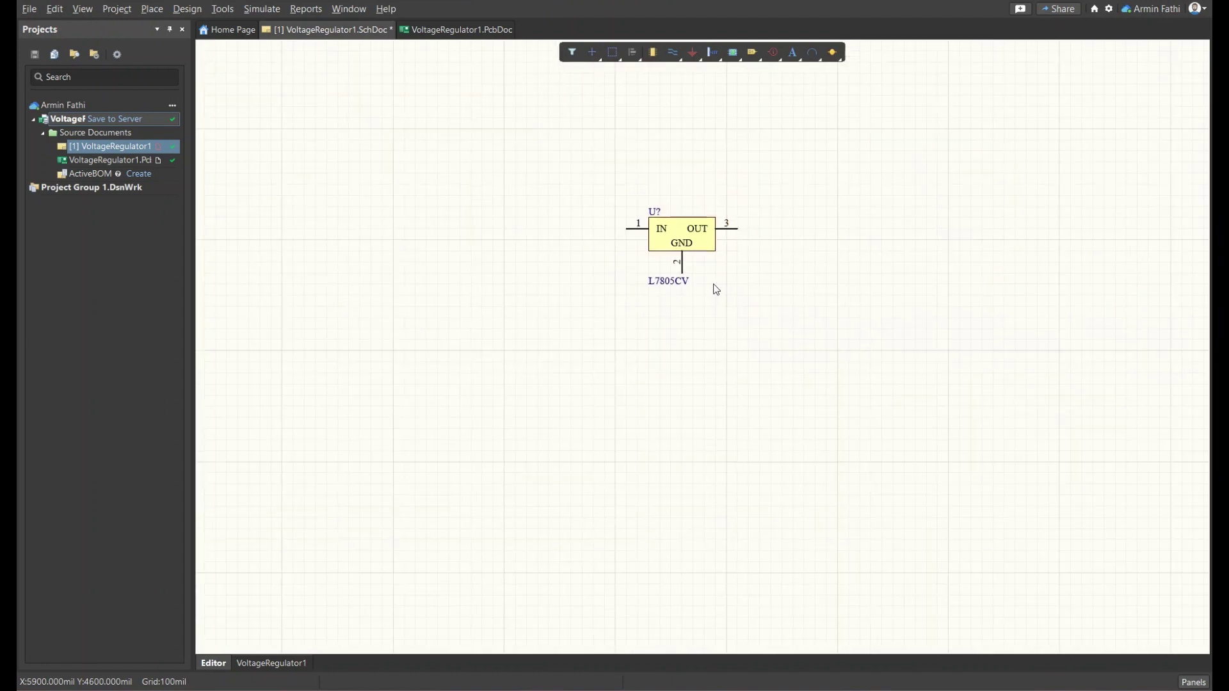
ctrl+scroll(713, 288, up, 1)
ctrl+scroll(707, 280, up, 2)
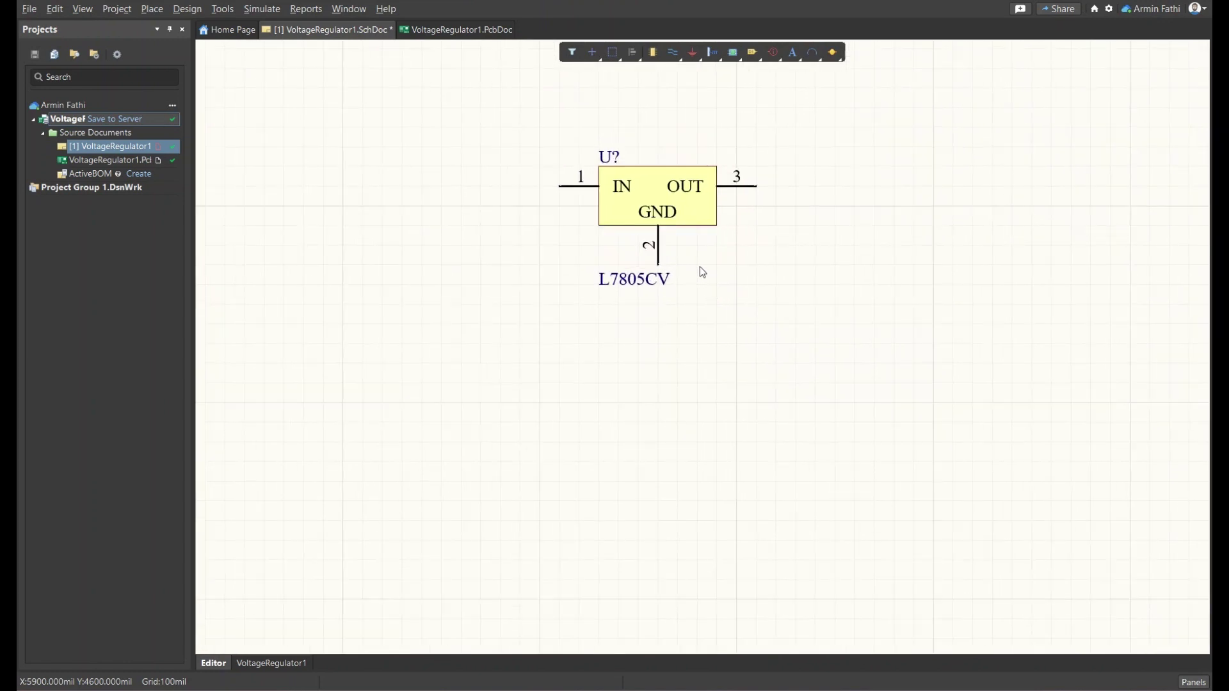
double_click(659, 216)
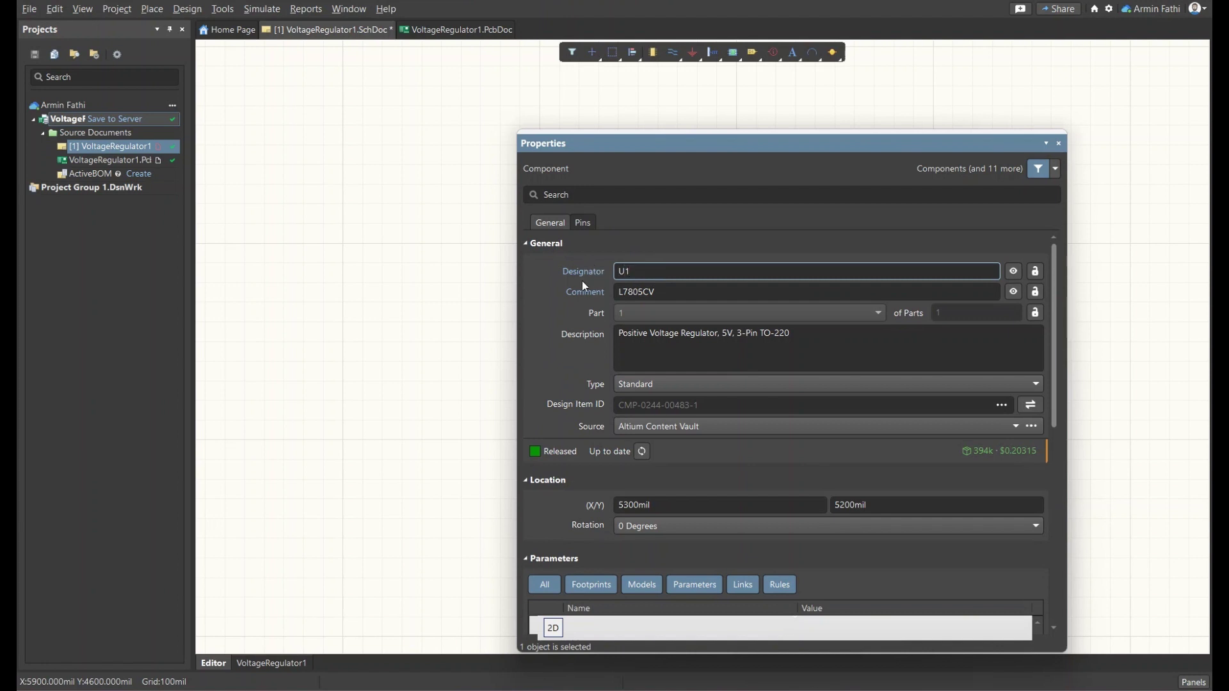
click(671, 292)
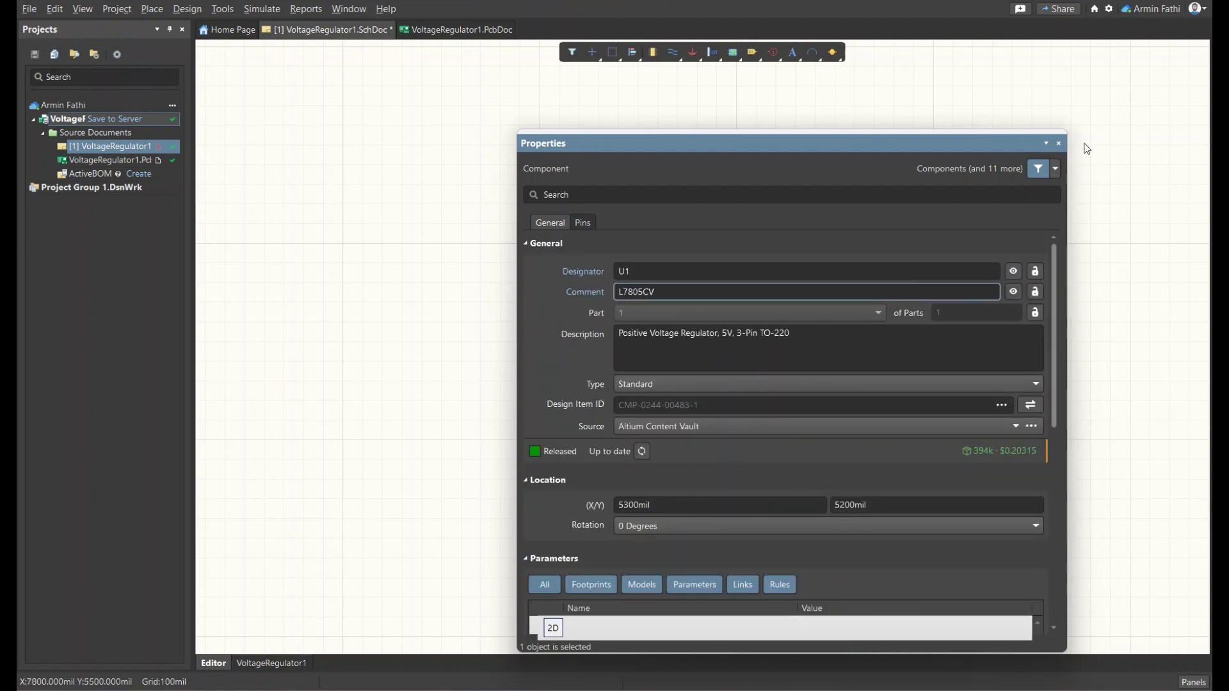
click(1059, 143)
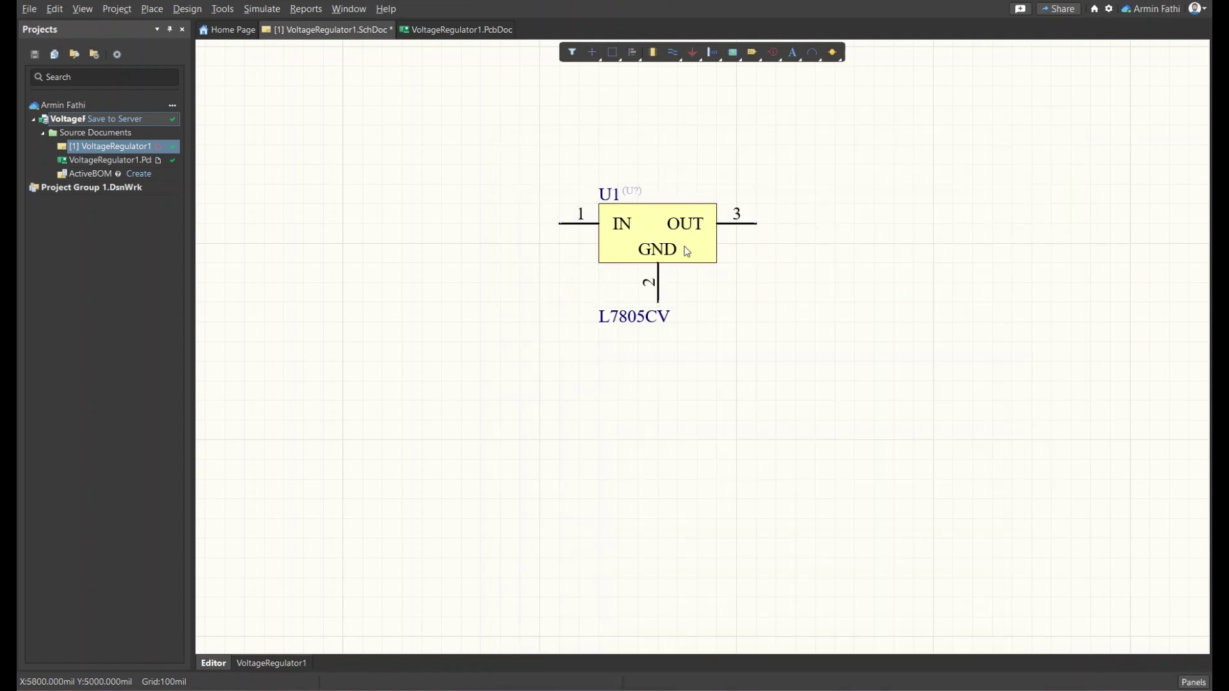
ctrl+scroll(796, 194, down, 2)
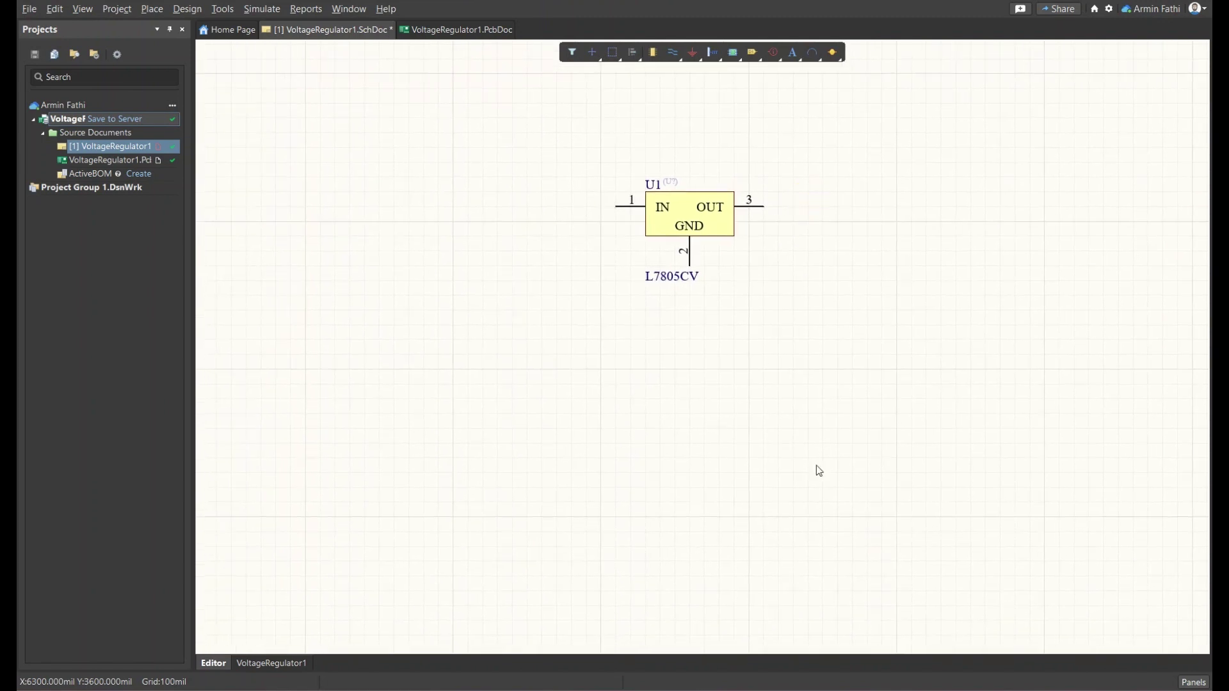
Switch to the browser and study the LM7805 datasheet's packages and Fixed Output Voltage Regulator circuit, including its capacitor notes
click(818, 615)
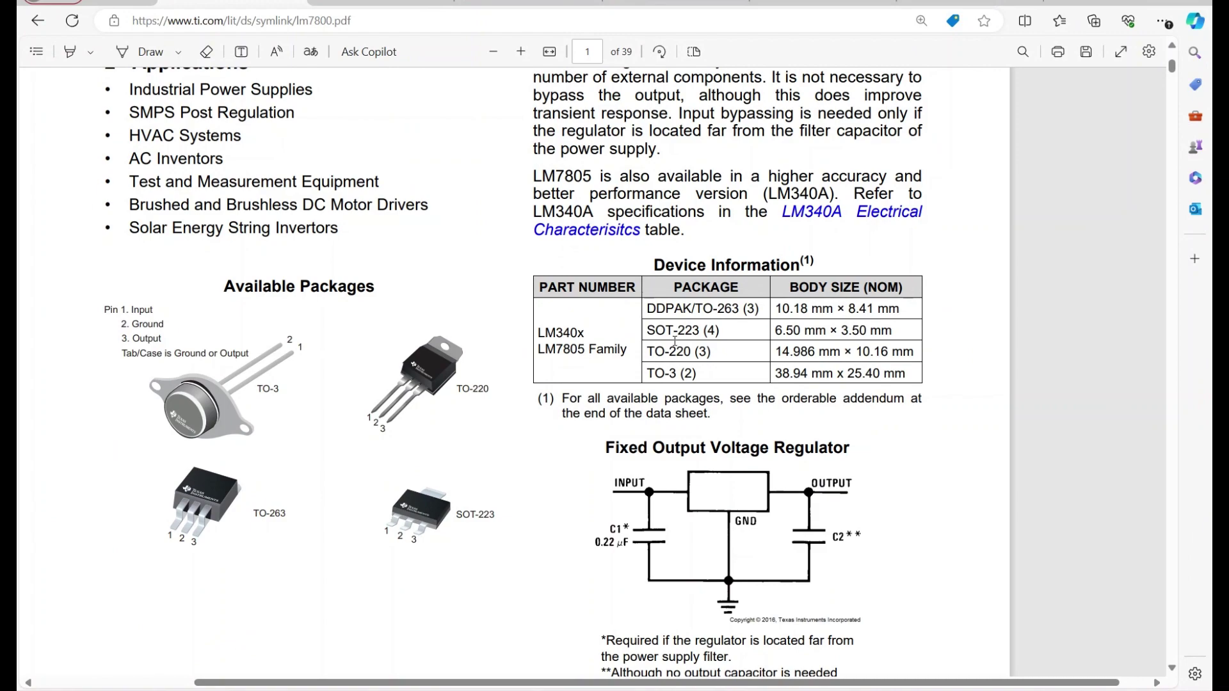
scroll(676, 341, up, 7)
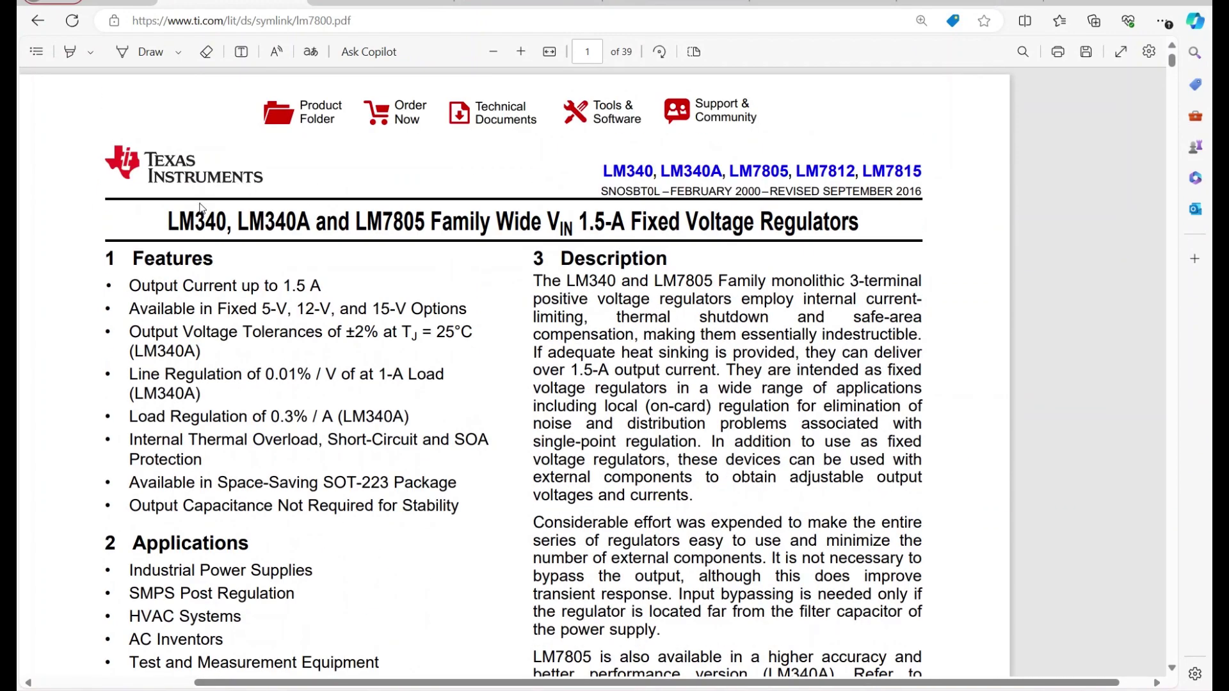
scroll(648, 373, down, 7)
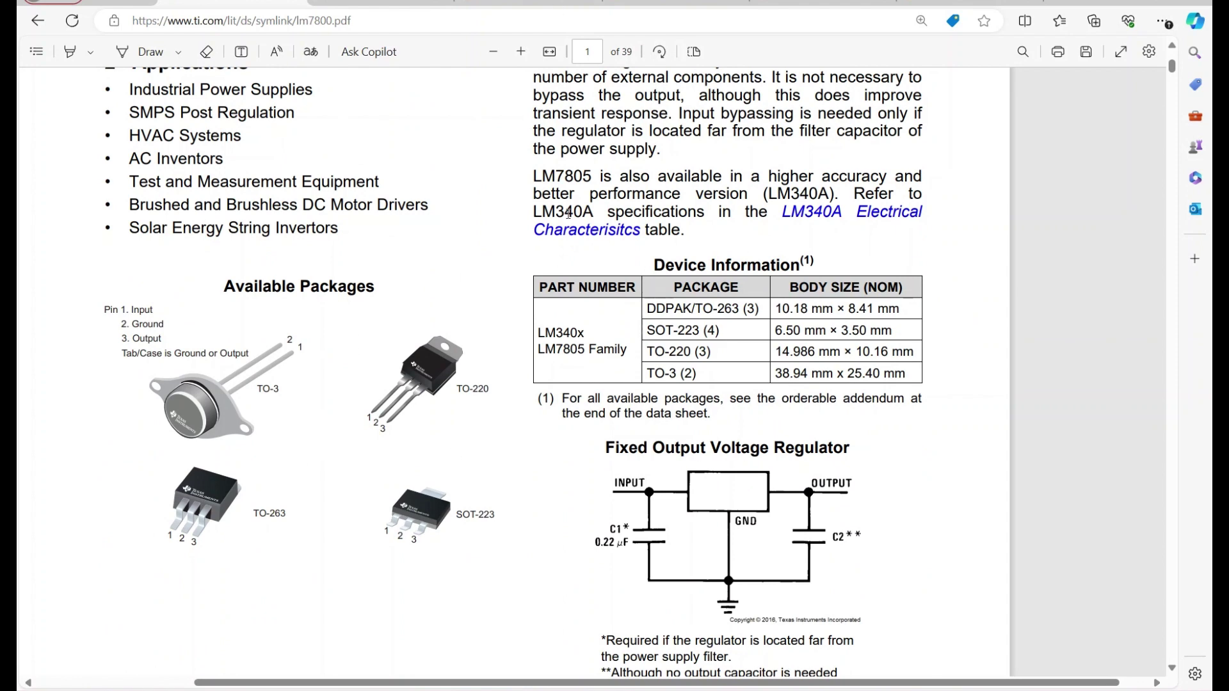
scroll(568, 213, down, 3)
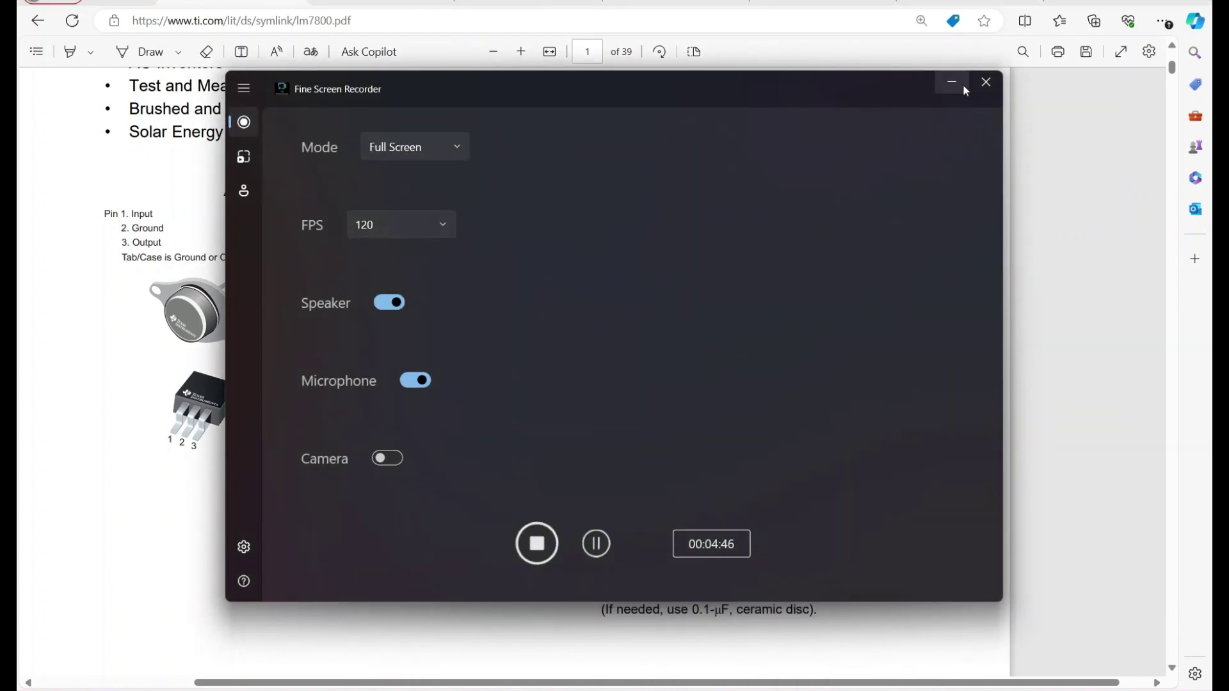
click(954, 86)
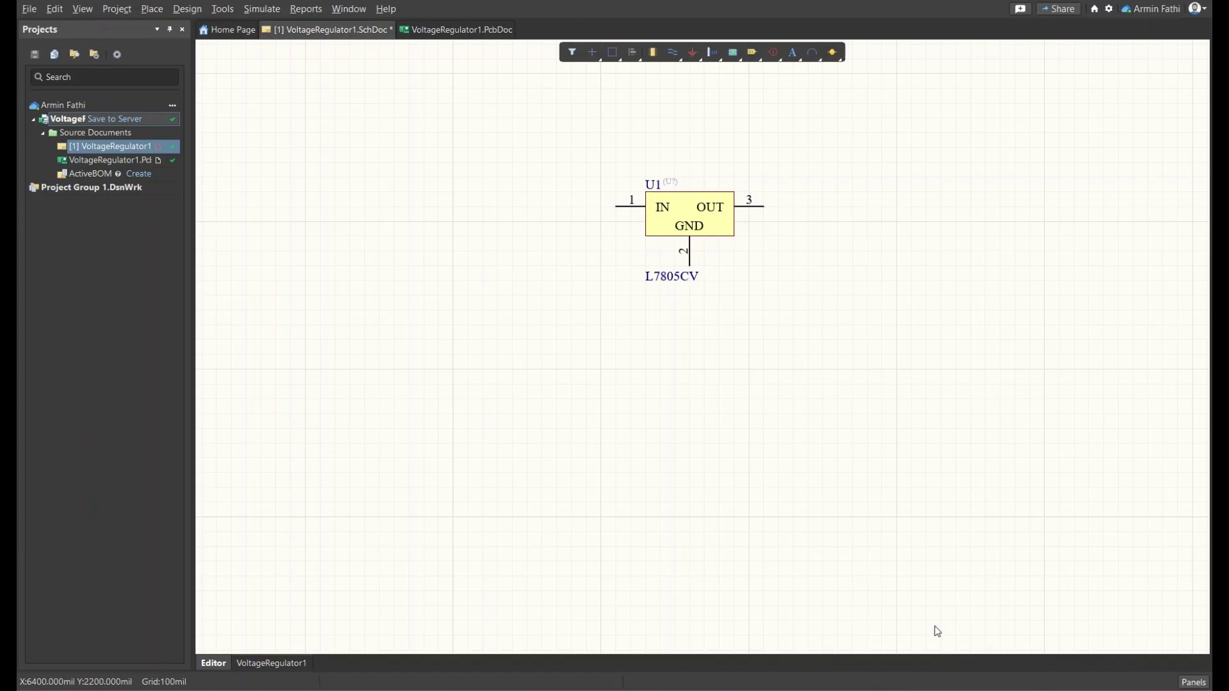
Open Manufacturer Part Search, clear the previous search term and start a search with the word "through"
click(1194, 683)
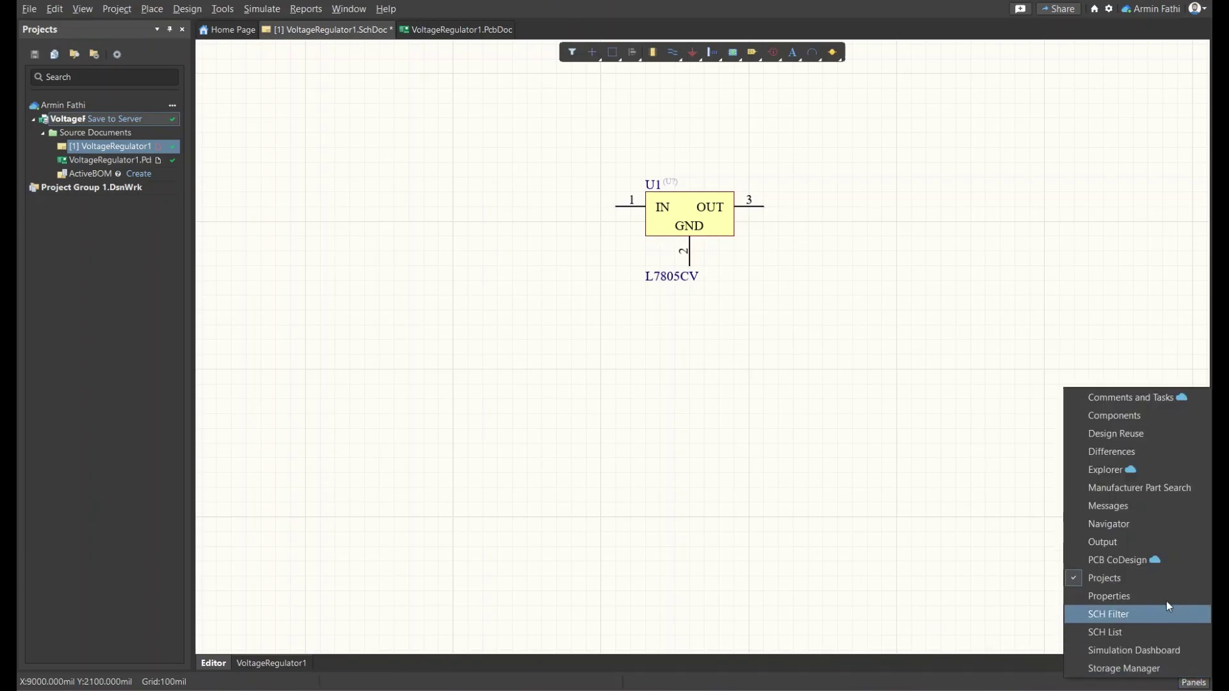
click(1146, 488)
triple_click(481, 124)
key(BackSpace)
click(480, 125)
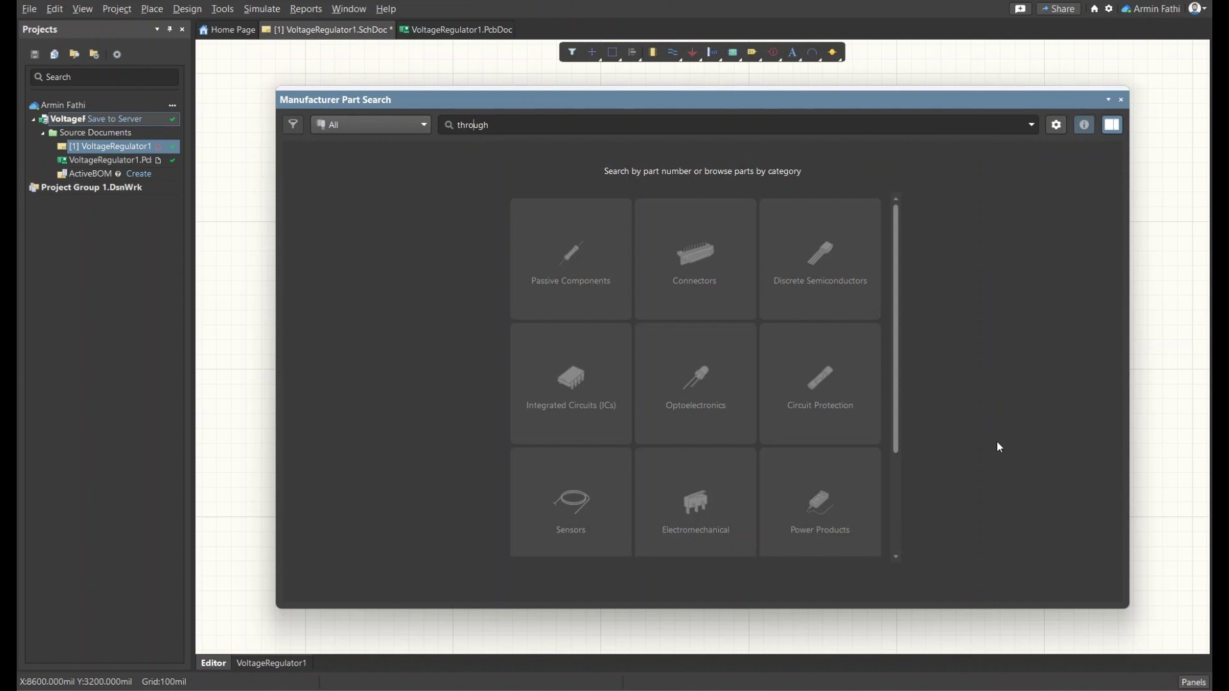
Switch to the browser, compare the datasheet's input capacitor with the DigiKey ECA-1HM2R2 page, and copy that manufacturer product number
mouse_move(822, 686)
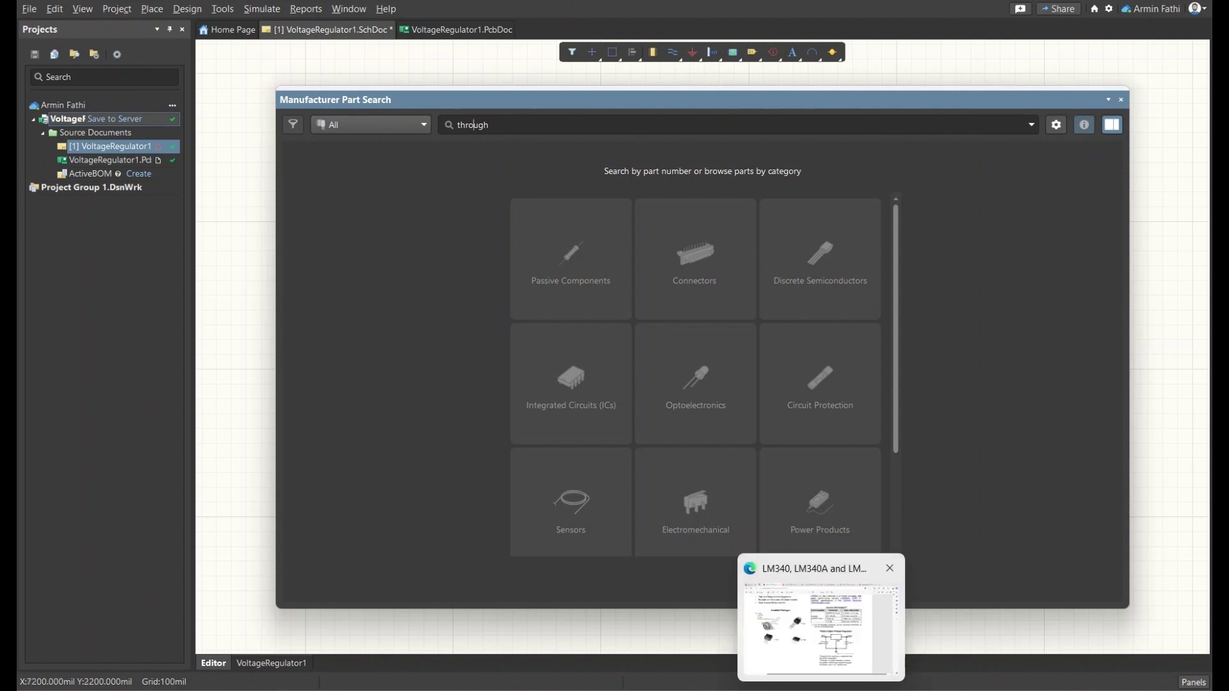
click(822, 628)
key(ctrl+Tab)
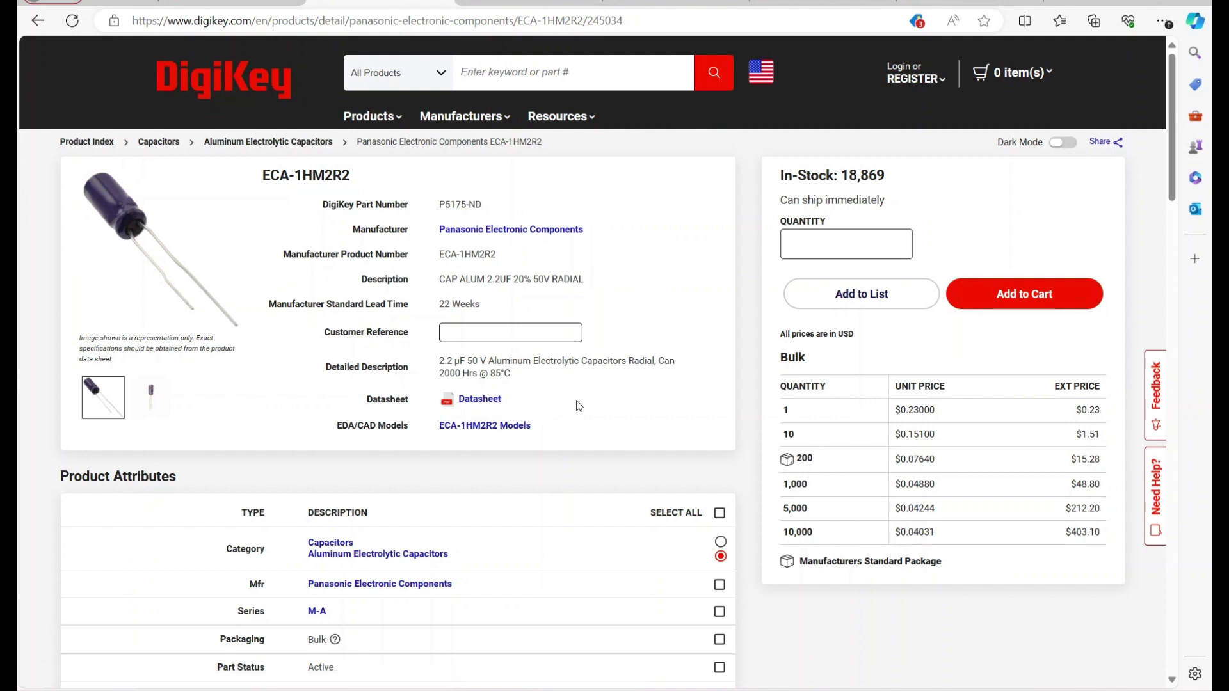
key(ctrl+Tab)
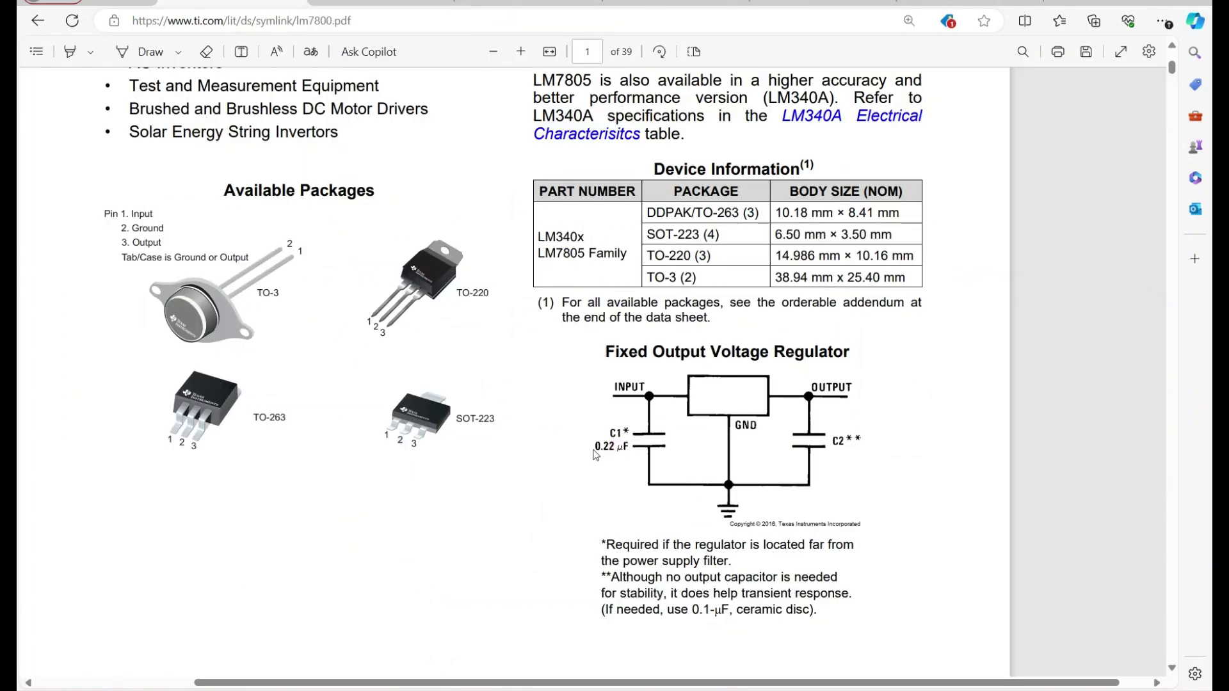
key(ctrl+Tab)
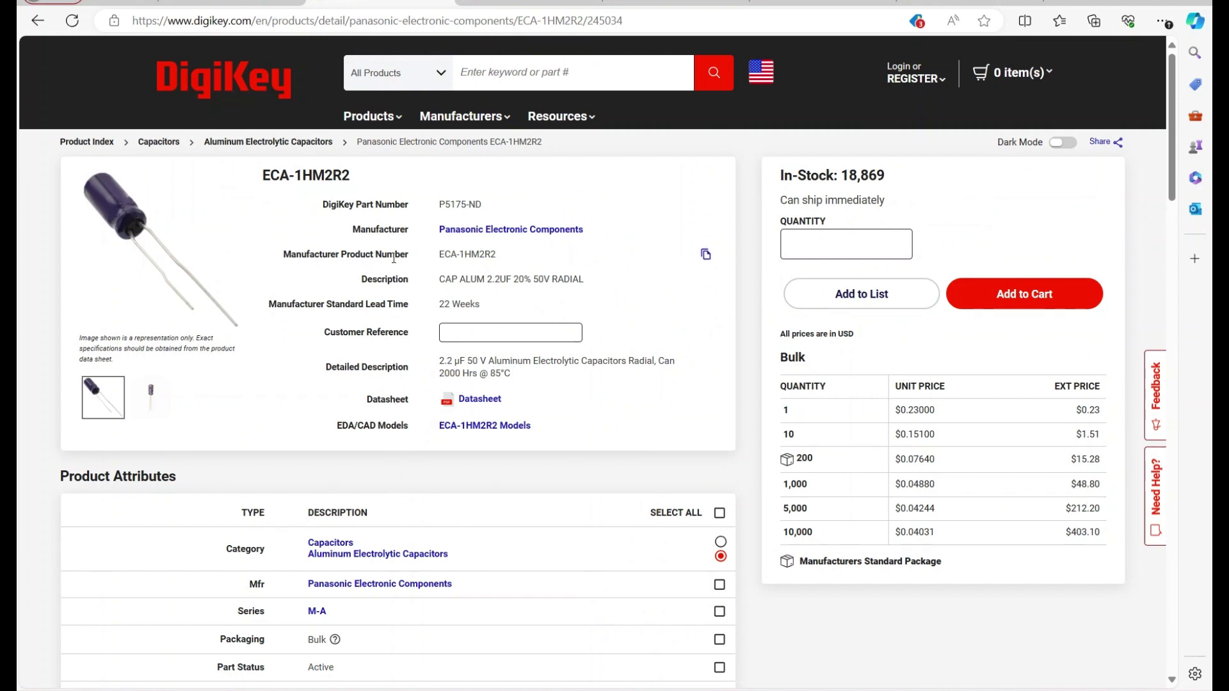
click(705, 254)
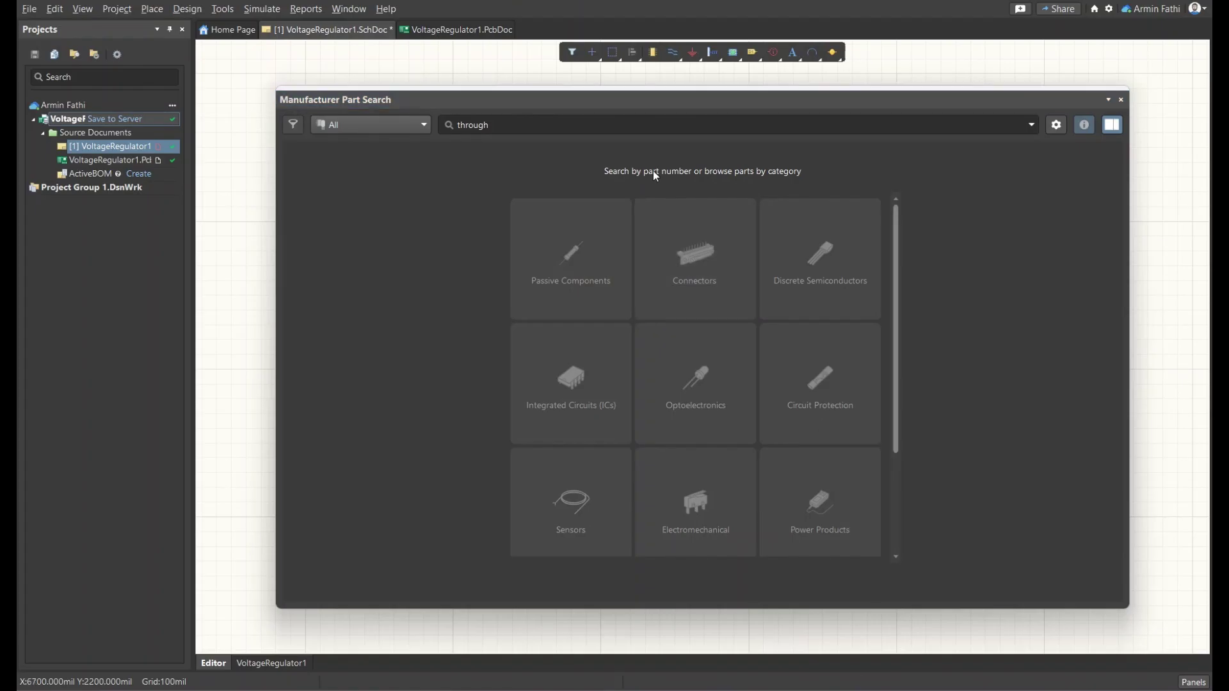
Search Manufacturer Part Search for ECA-1HM2R2 in Altium Designer and inspect the capacitor's symbol and 3D footprint model
click(440, 124)
key(ctrl+v)
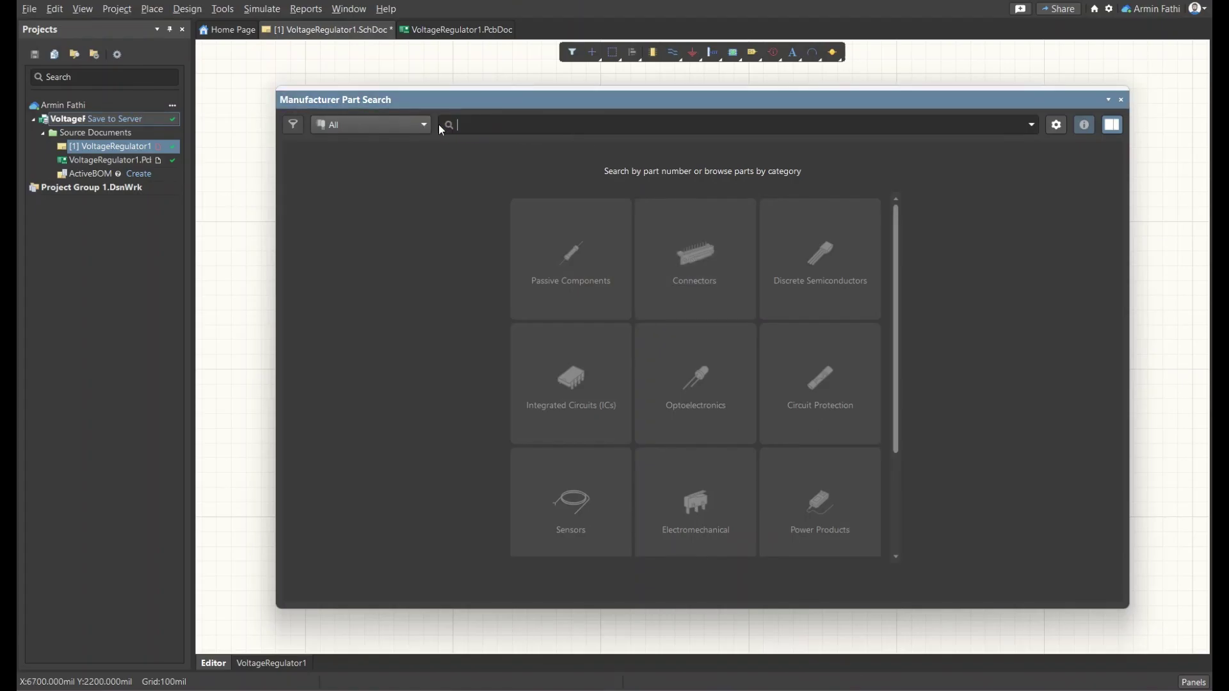
key(Return)
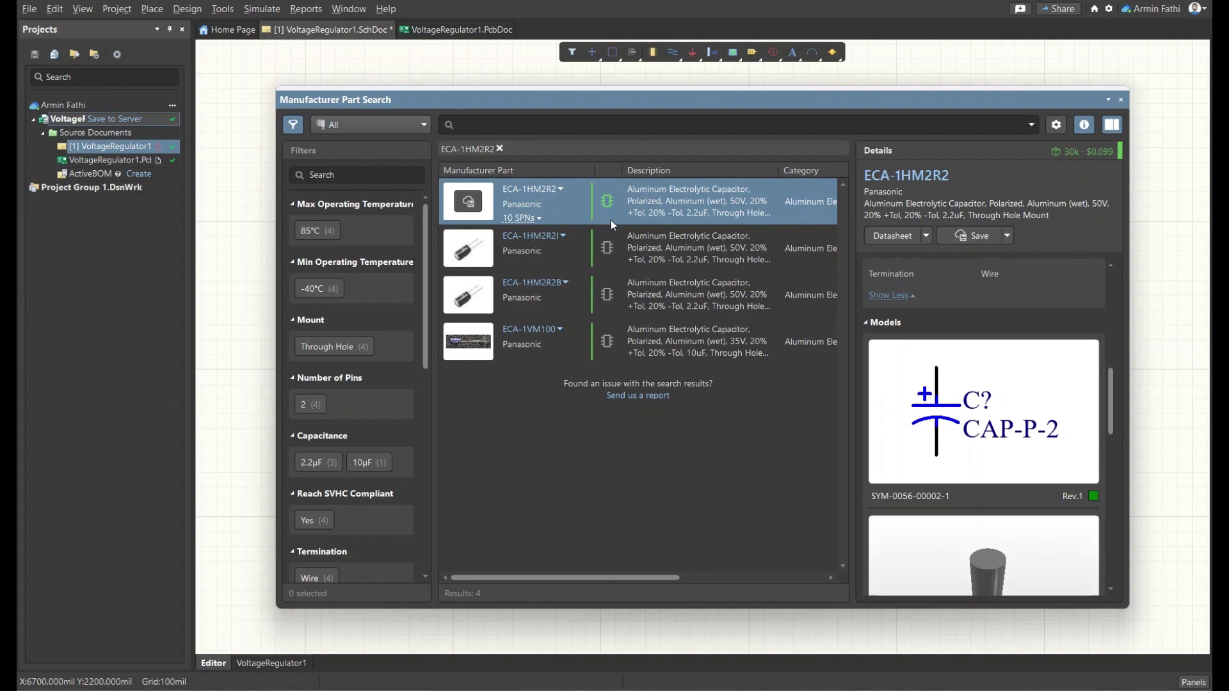
scroll(904, 405, down, 2)
scroll(915, 371, up, 2)
scroll(926, 466, down, 1)
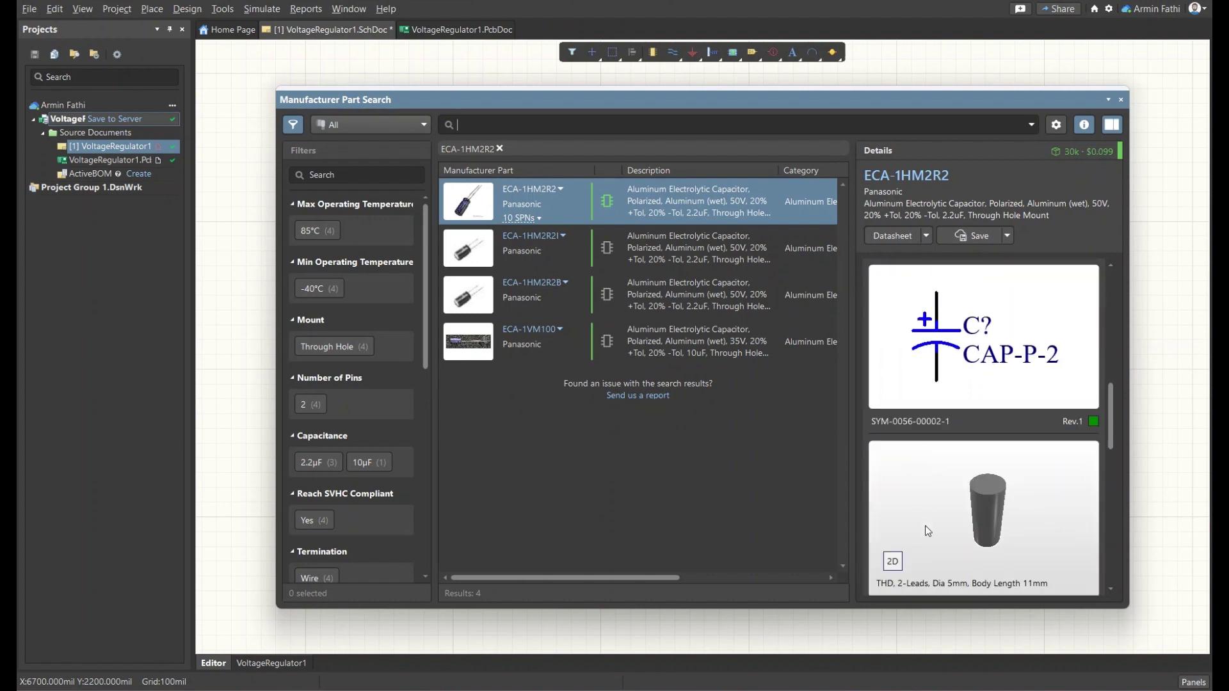
drag(947, 518, 960, 482)
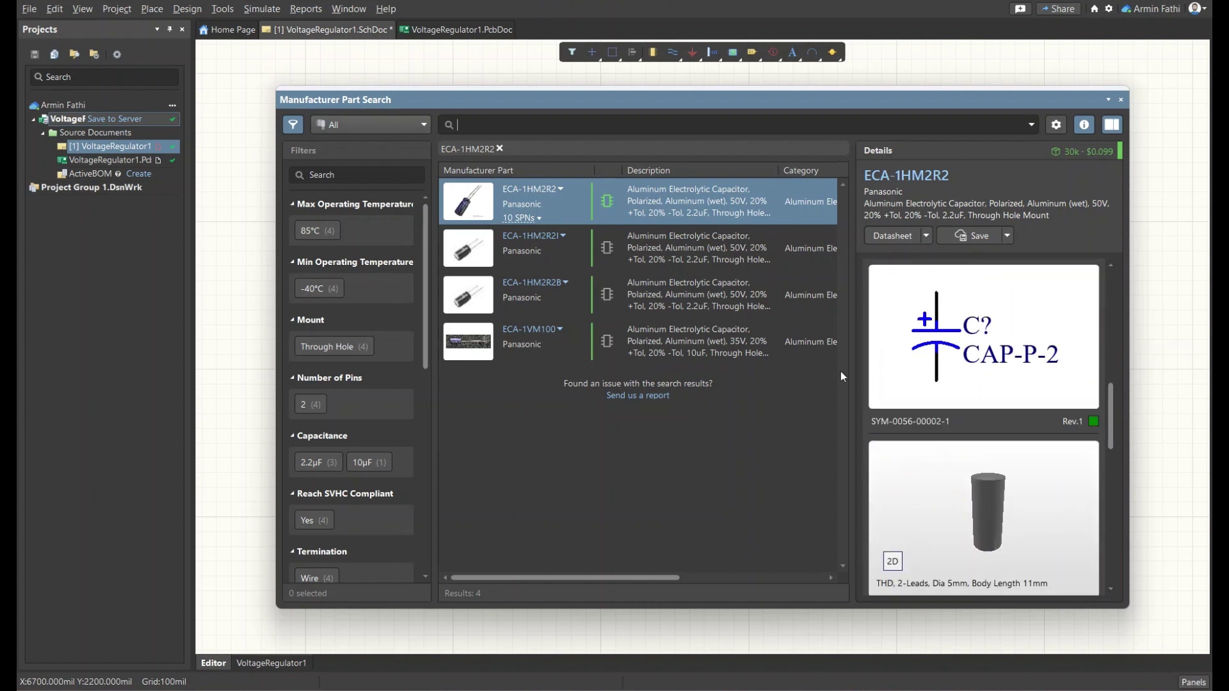
Place one ECA-1HM2R2 capacitor on the schematic, below and to the left of regulator U1
click(562, 194)
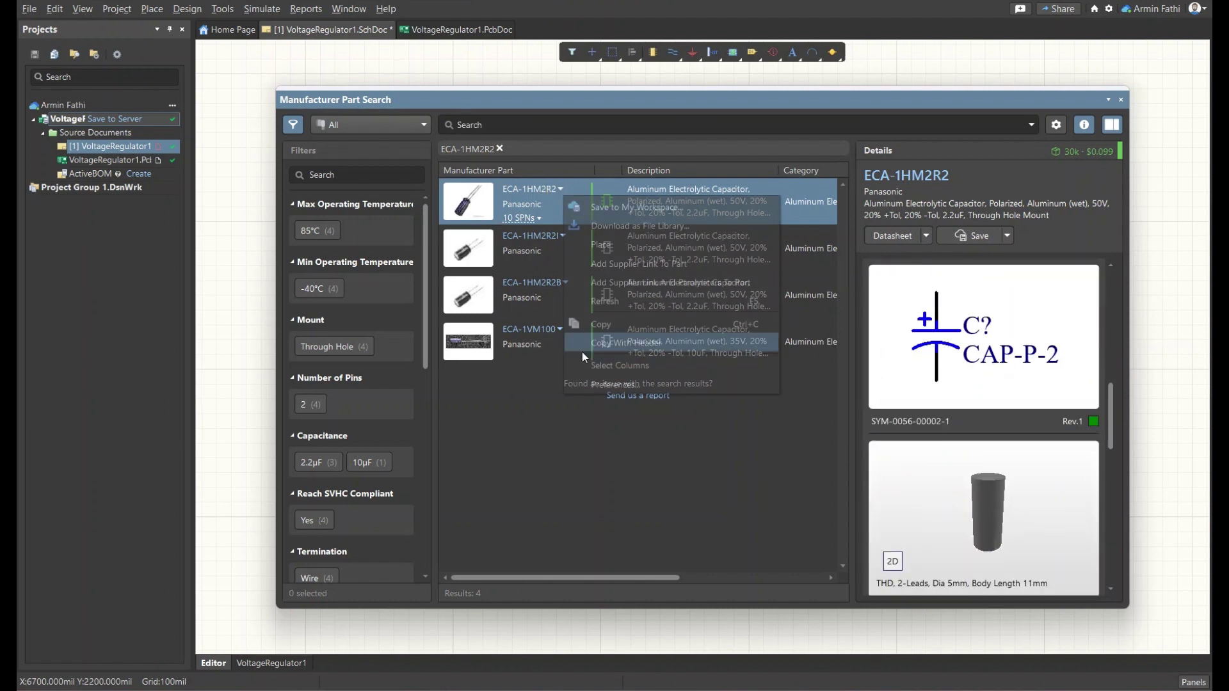
click(610, 243)
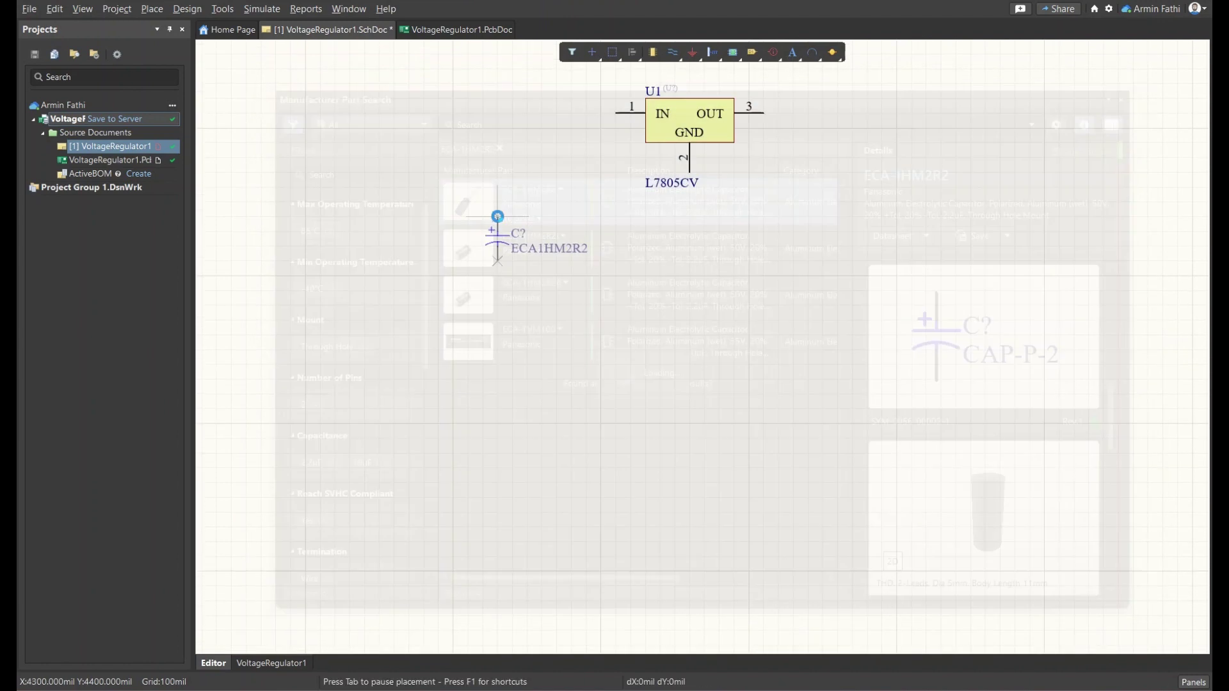
click(496, 219)
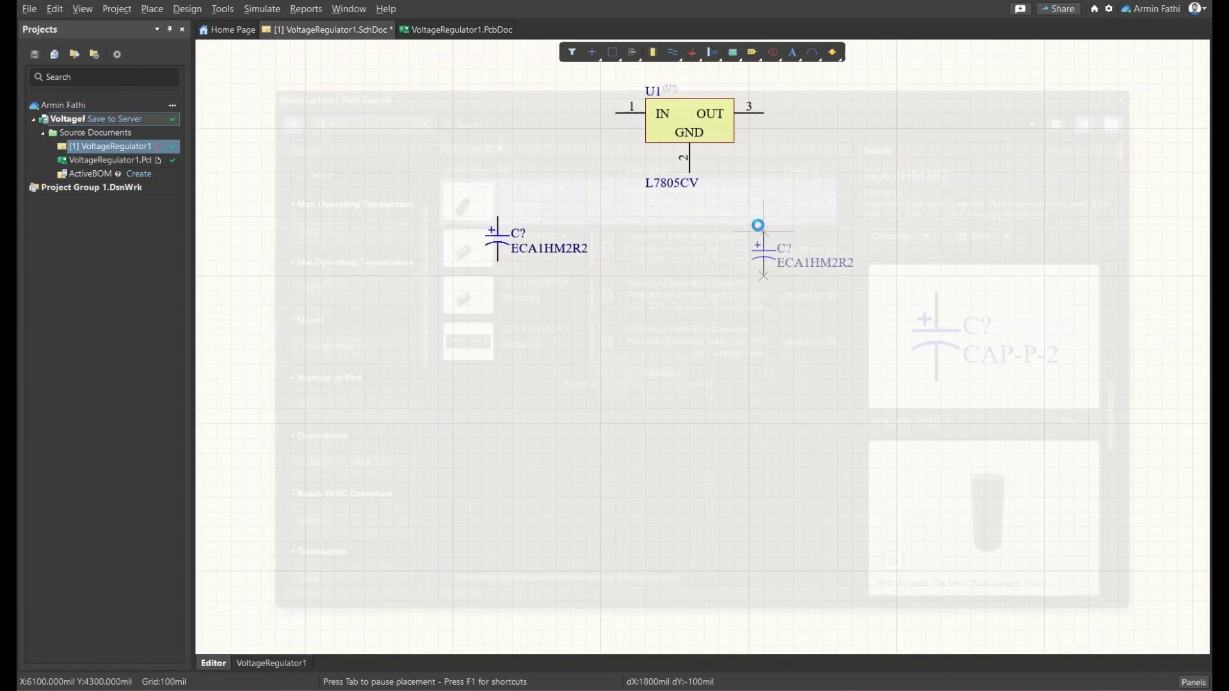
right_click(758, 239)
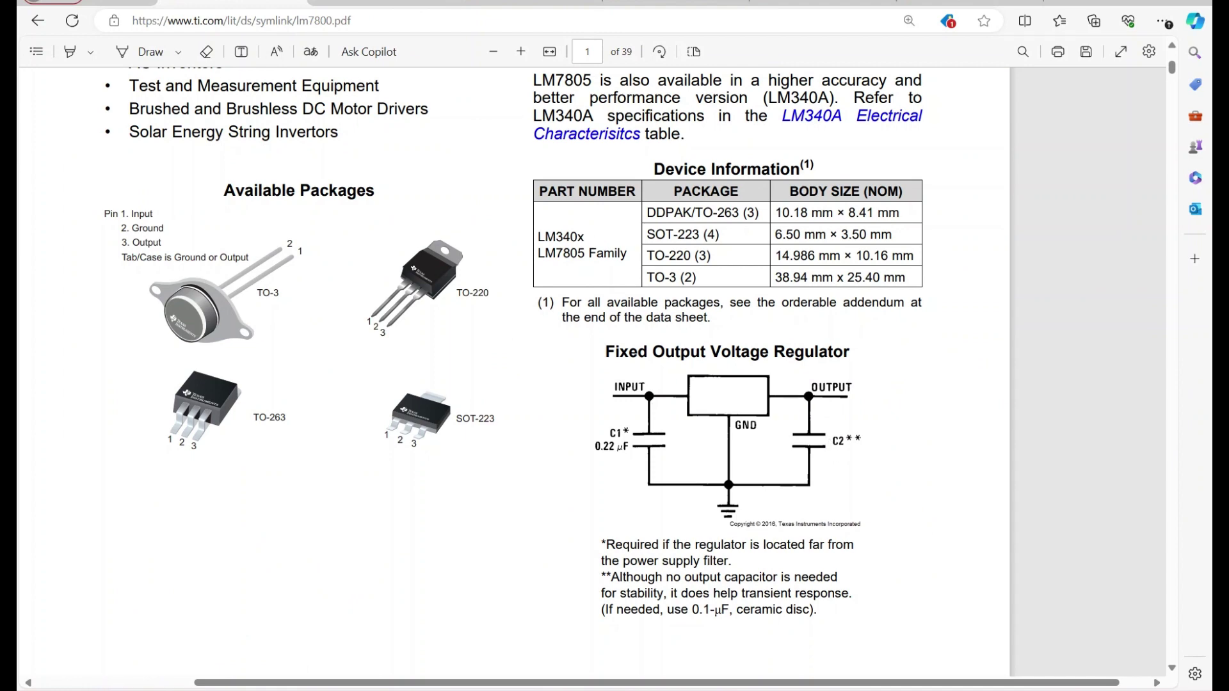
Copy the manufacturer product number ECA-1HM220 from its DigiKey page in the browser and return to Altium Designer
key(ctrl+Tab)
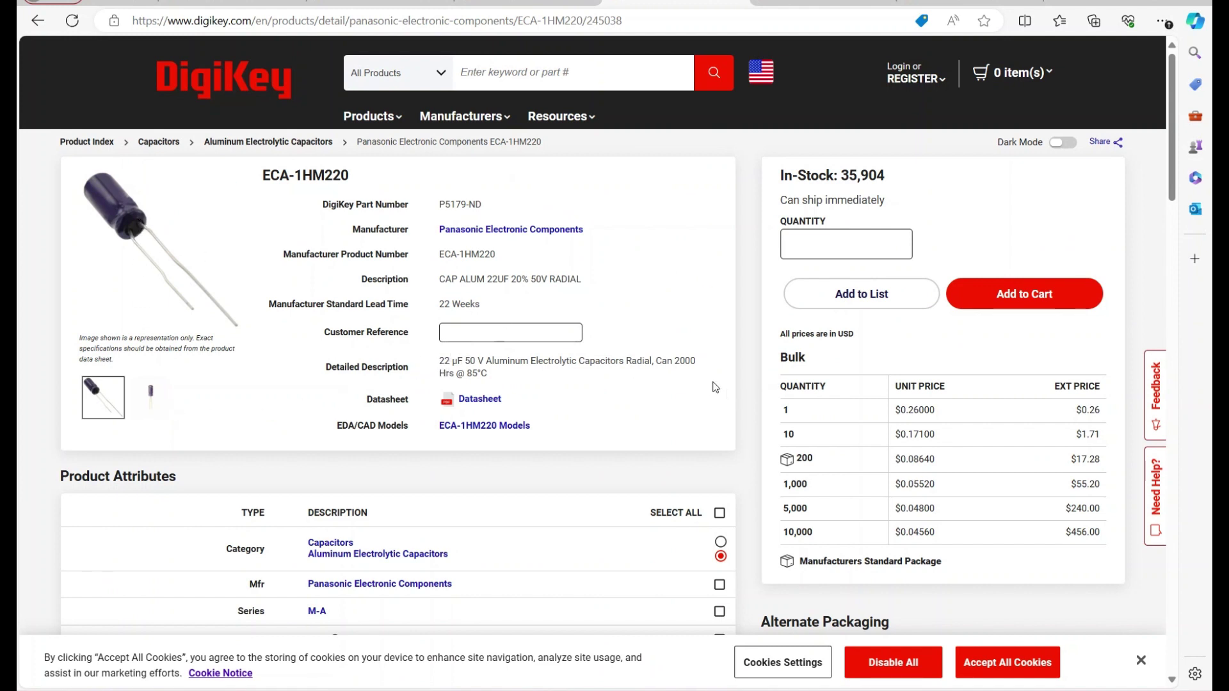
click(704, 251)
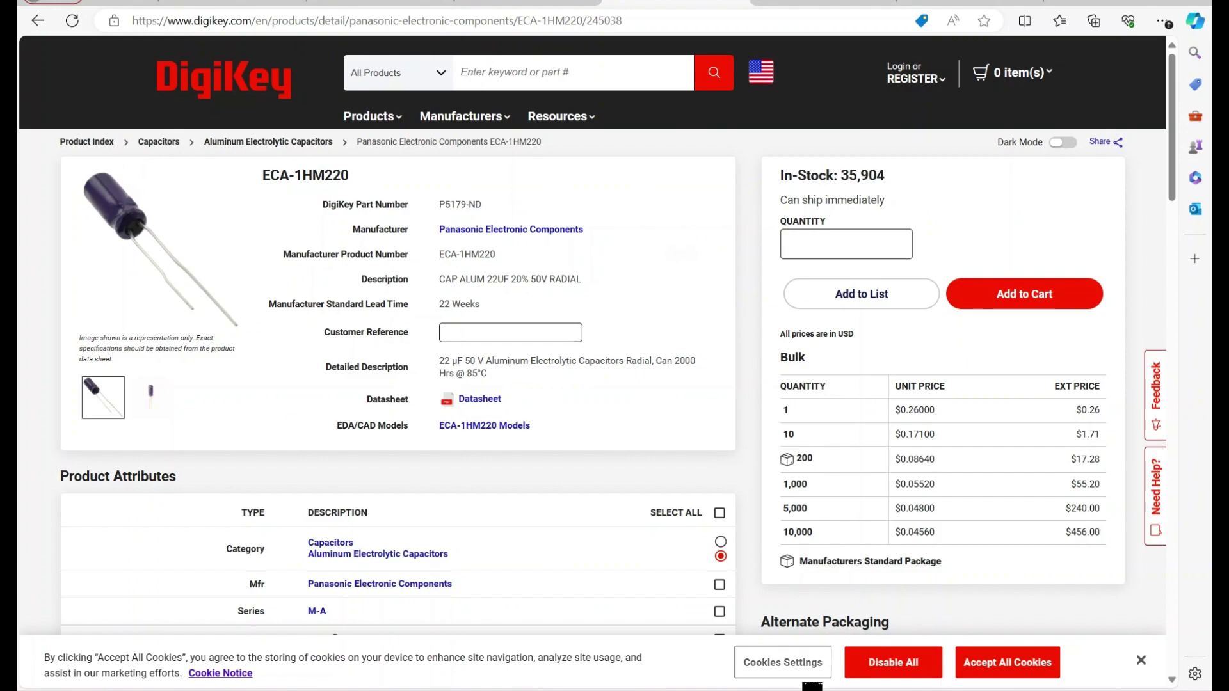
key(alt+Tab)
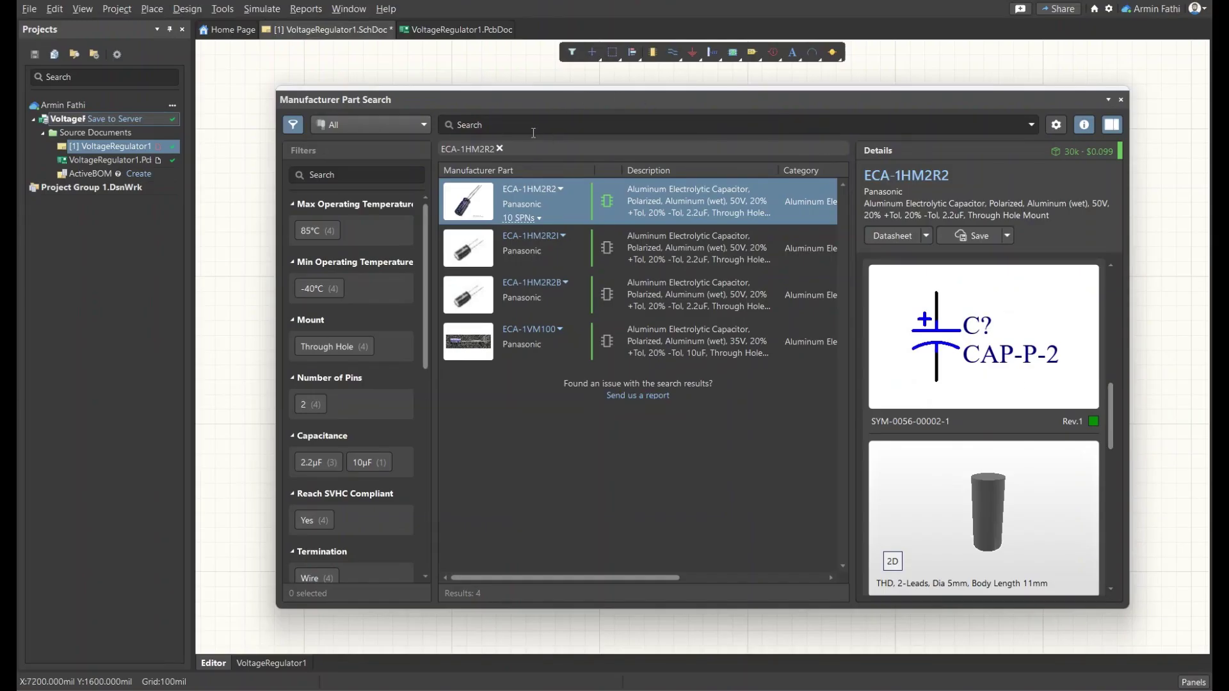
Replace the part search term with ECA-1HM220 and check the capacitor's symbol and footprint previews
click(499, 148)
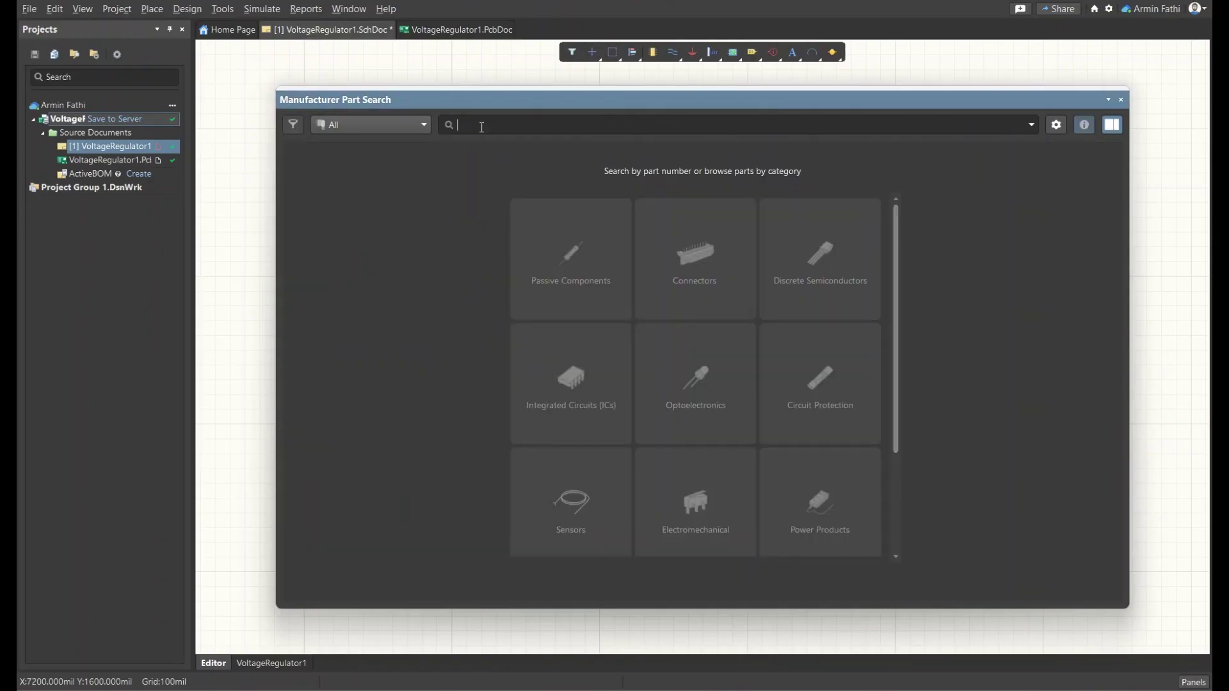
key(ctrl+v)
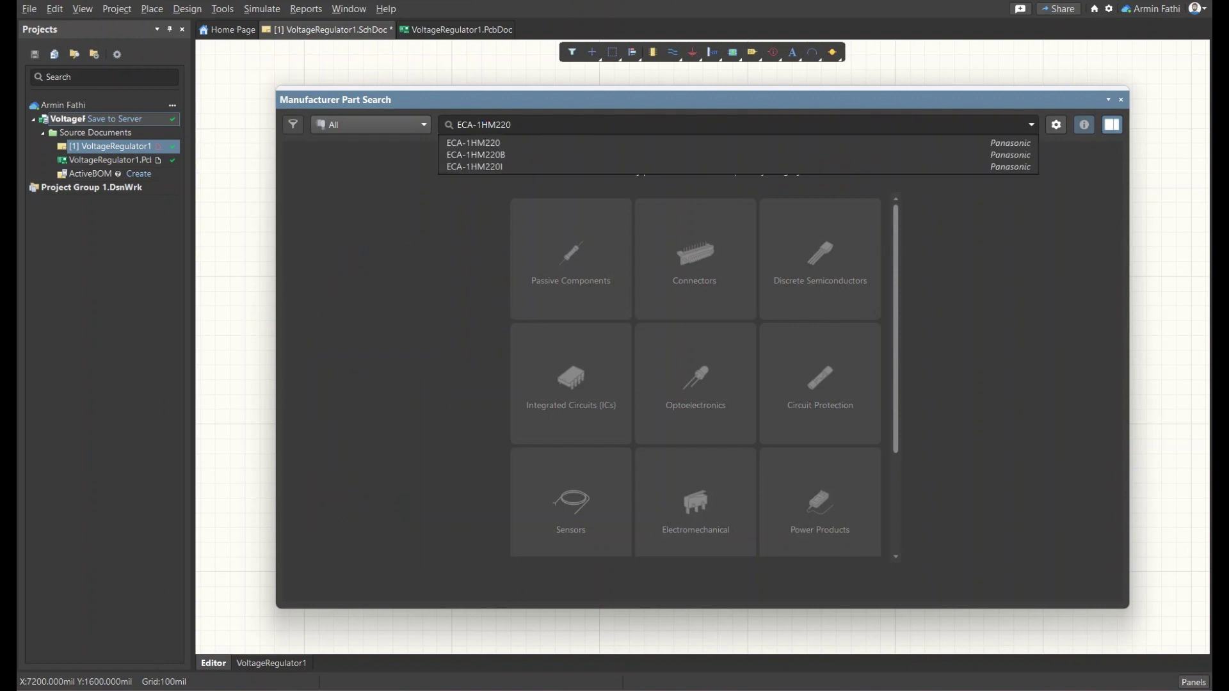
key(Return)
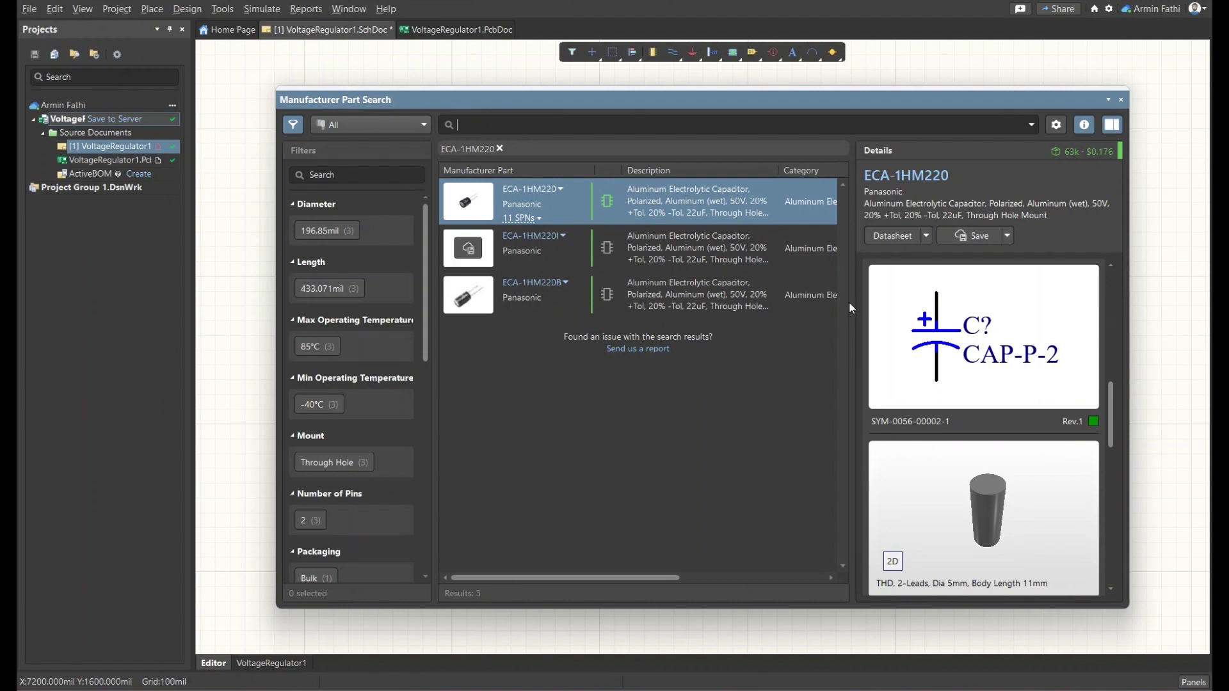
scroll(950, 350, down, 1)
scroll(940, 341, up, 1)
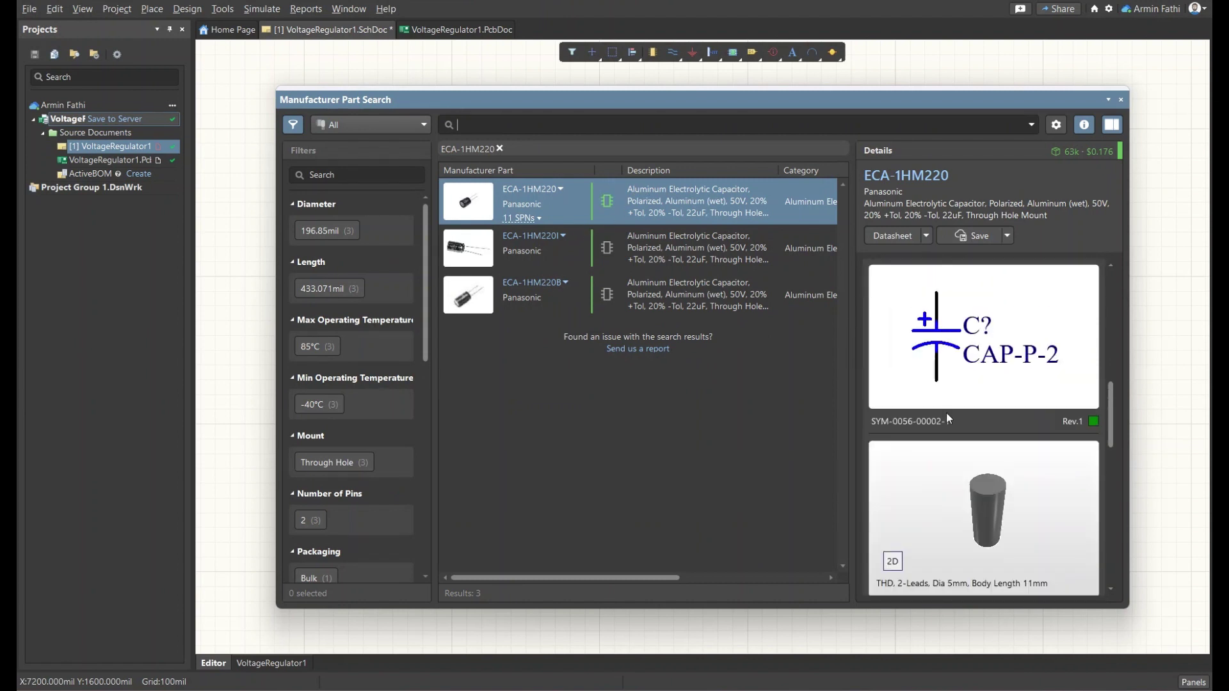
Place one ECA-1HM220 capacitor below and to the right of U1, and close Manufacturer Part Search
right_click(562, 193)
click(602, 241)
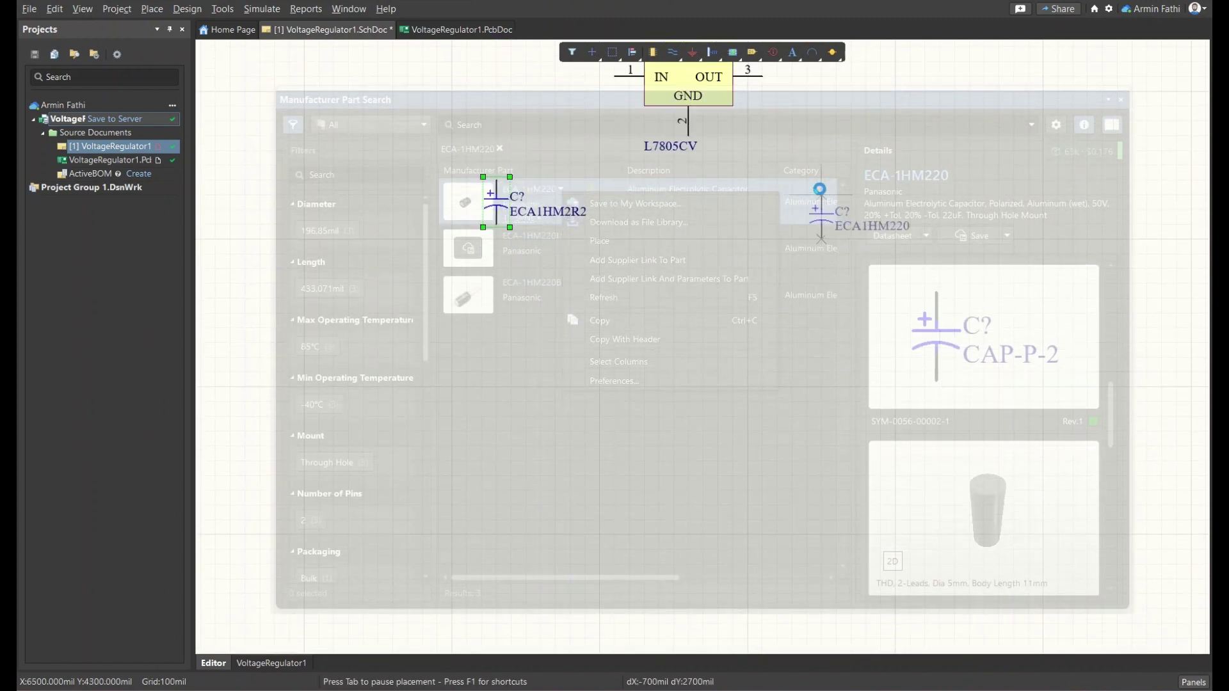
scroll(818, 187, up, 1)
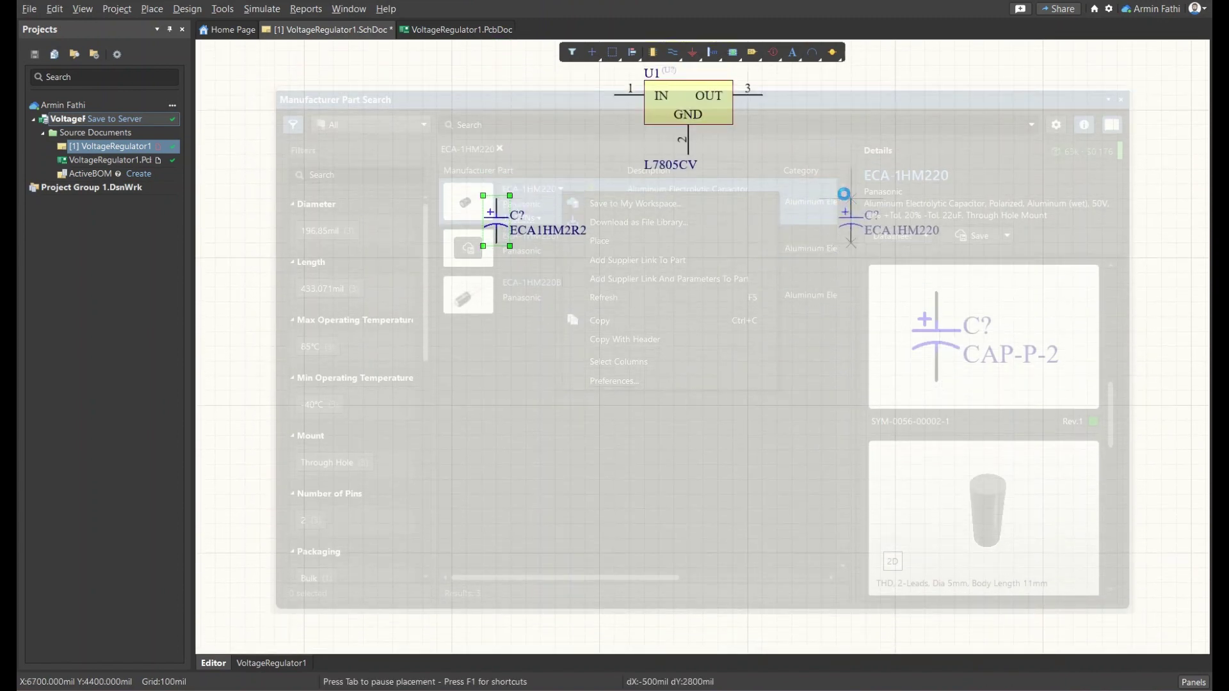
click(844, 197)
key(Escape)
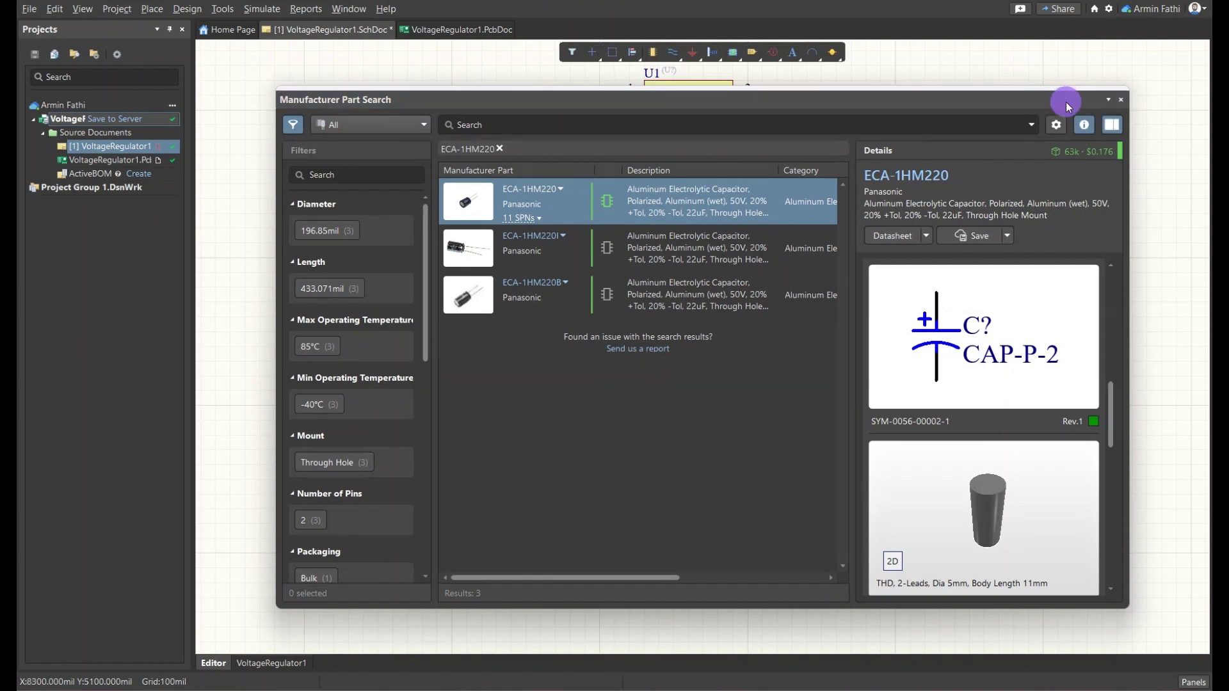
click(1121, 100)
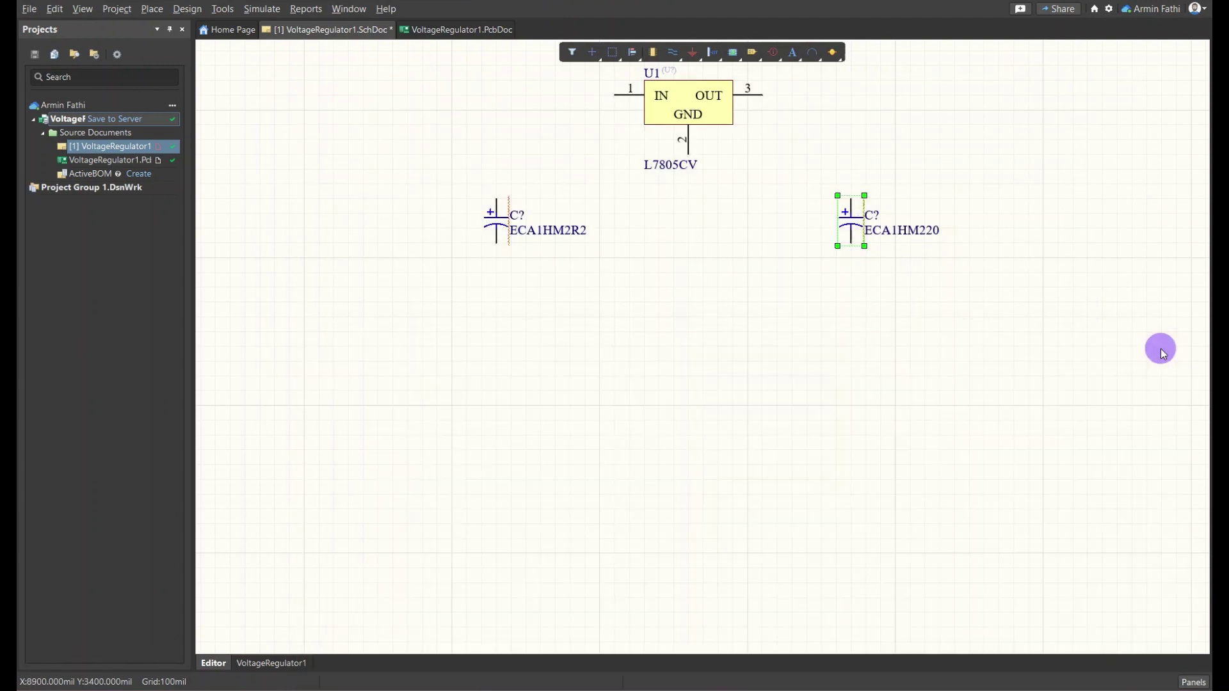
Move the ECA1HM2R2 capacitor about 300 mil left and the ECA1HM220 capacitor about 300 mil right, away from U1
click(1163, 354)
scroll(952, 345, up, 2)
drag(501, 305, 452, 317)
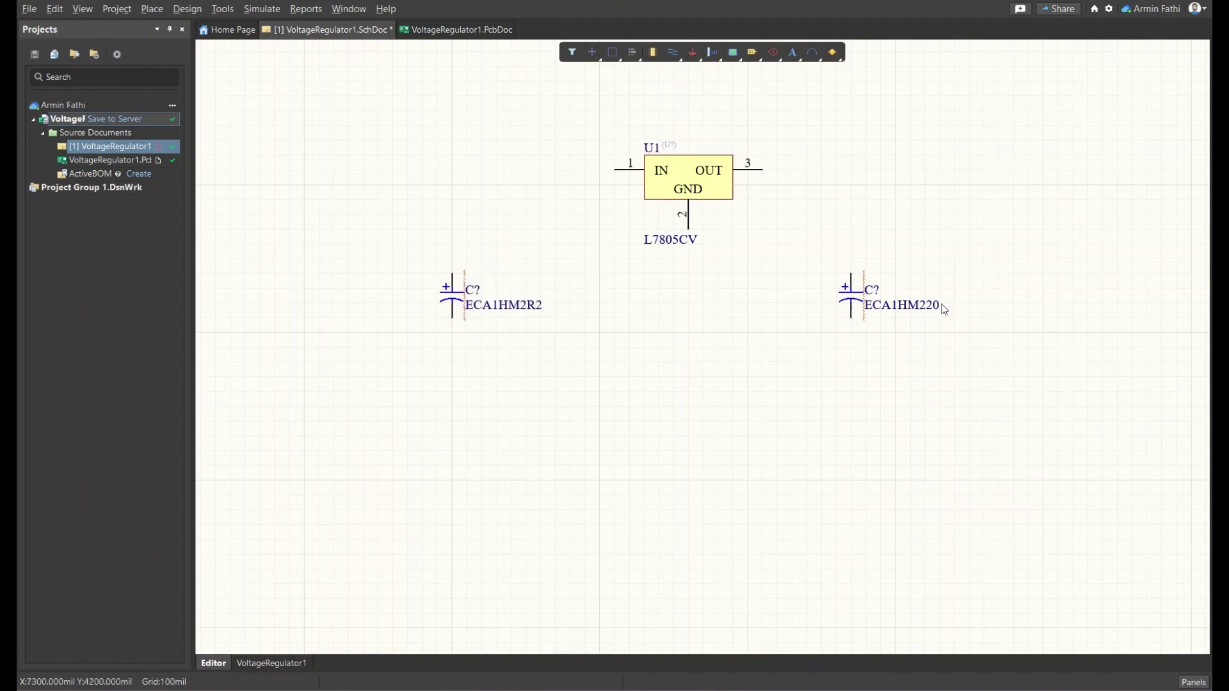
drag(861, 274, 896, 262)
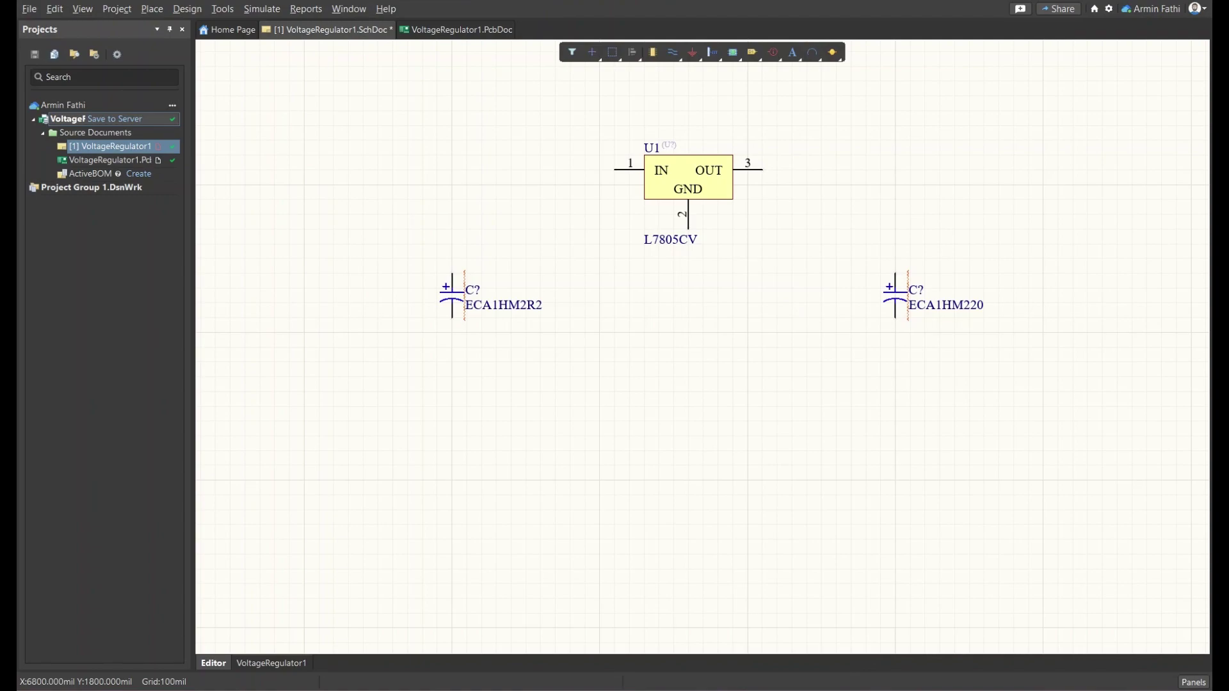
Copy the manufacturer product number C320C104K5R5TA from its DigiKey page in the browser and return to Altium Designer
key(alt+Tab)
key(ctrl+Tab)
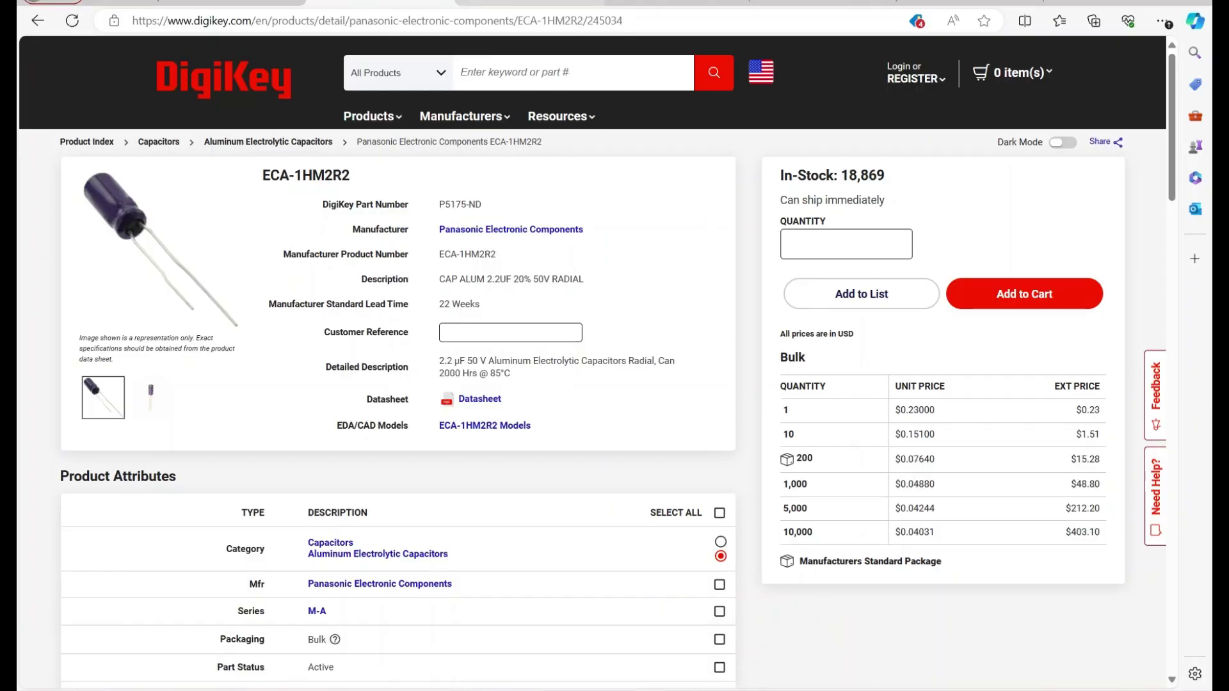
key(ctrl+Tab)
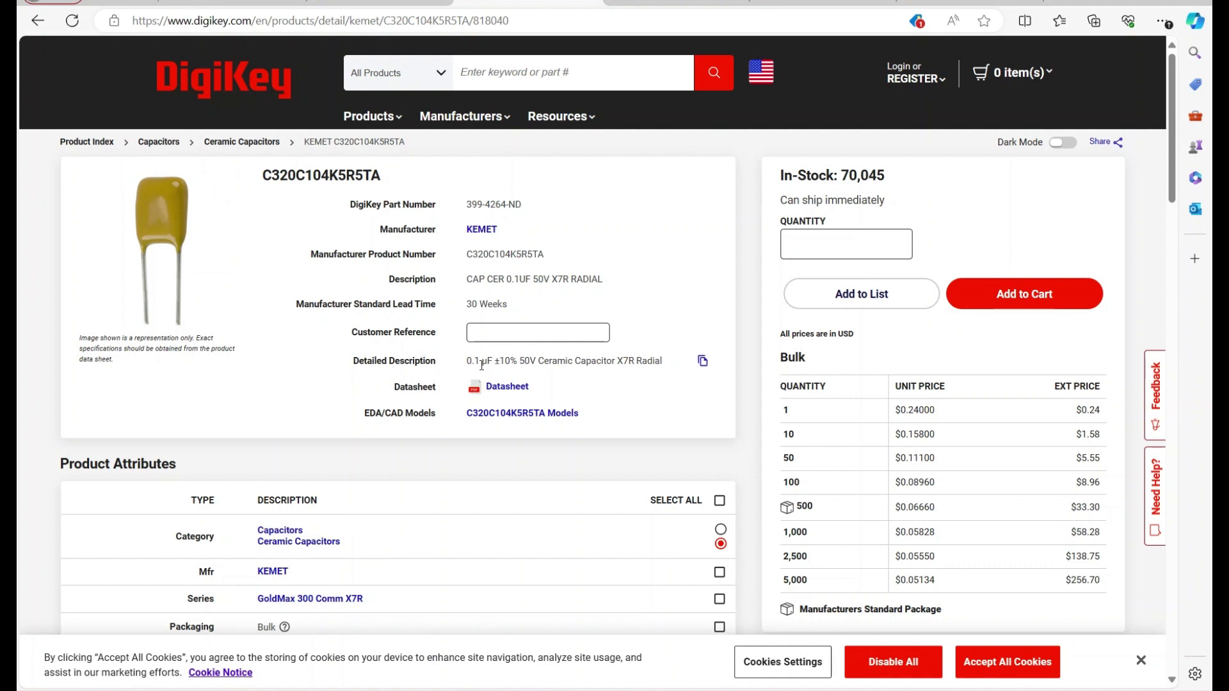
click(702, 254)
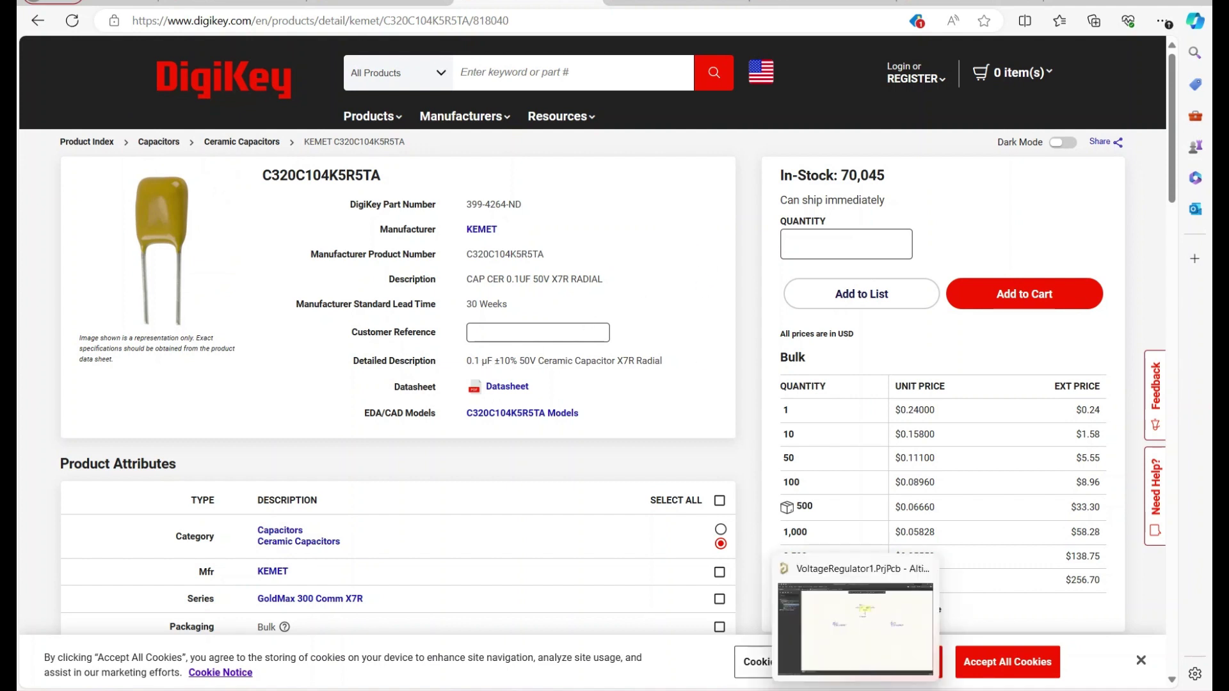
click(851, 596)
Reopen Manufacturer Part Search, clear the ECA-1HM220 term and search for C320C104K5R5TA
click(1186, 683)
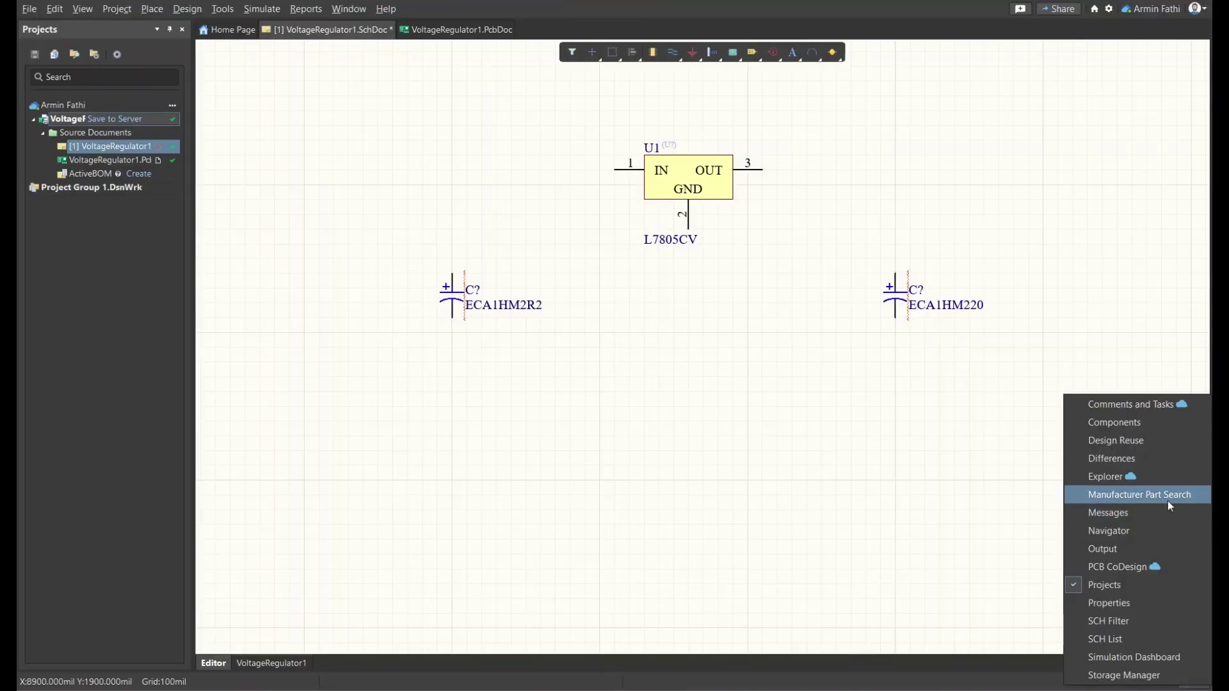
click(1167, 501)
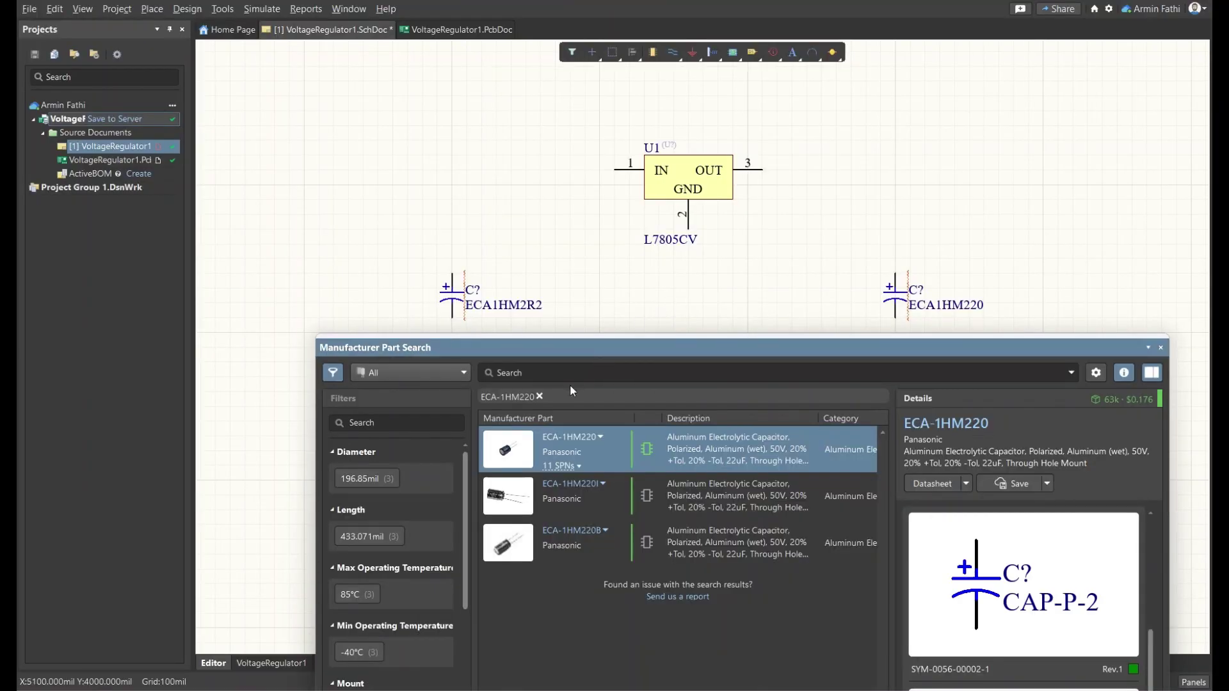
click(536, 397)
click(520, 372)
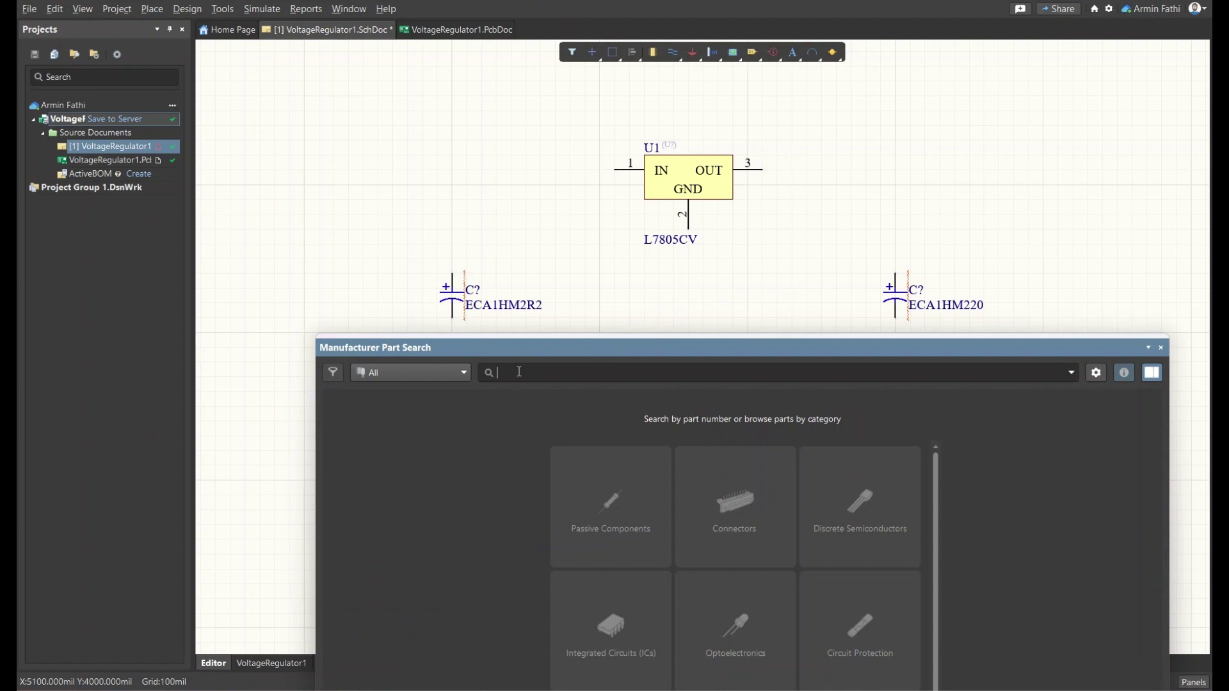
key(ctrl+v)
key(Return)
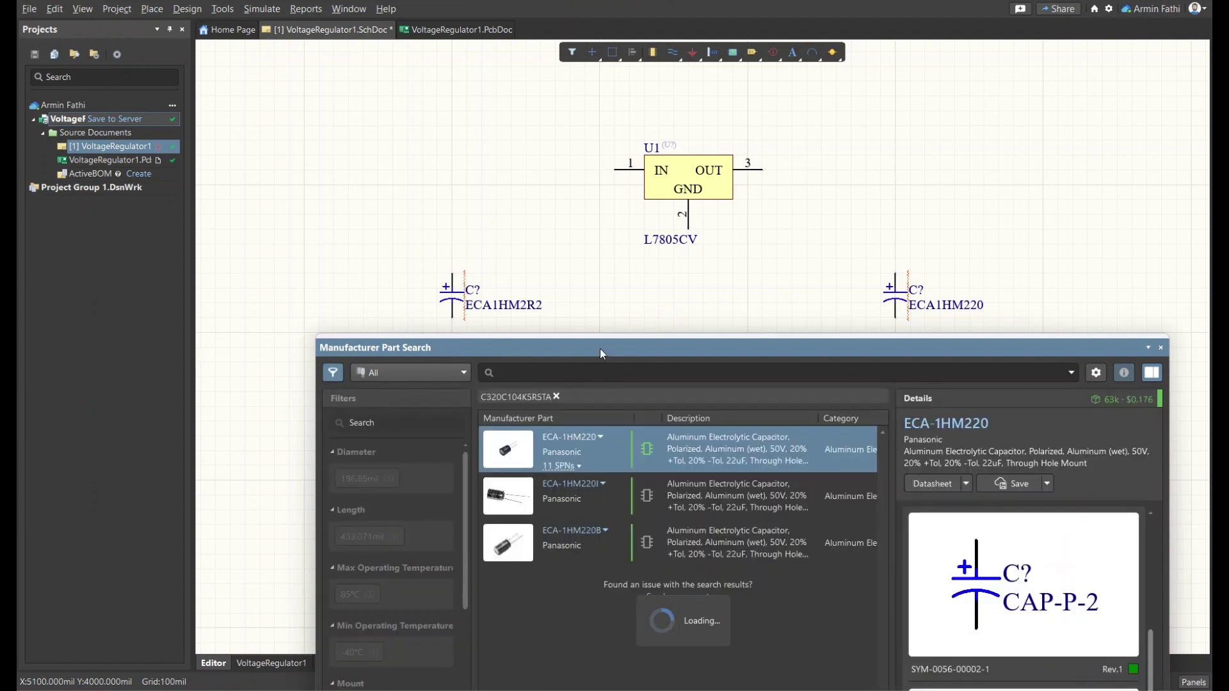
Examine the specifications, models and datasheets of the KEMET C320C104K5R5TA capacitor in the Manufacturer Part Search details
drag(602, 348, 548, 231)
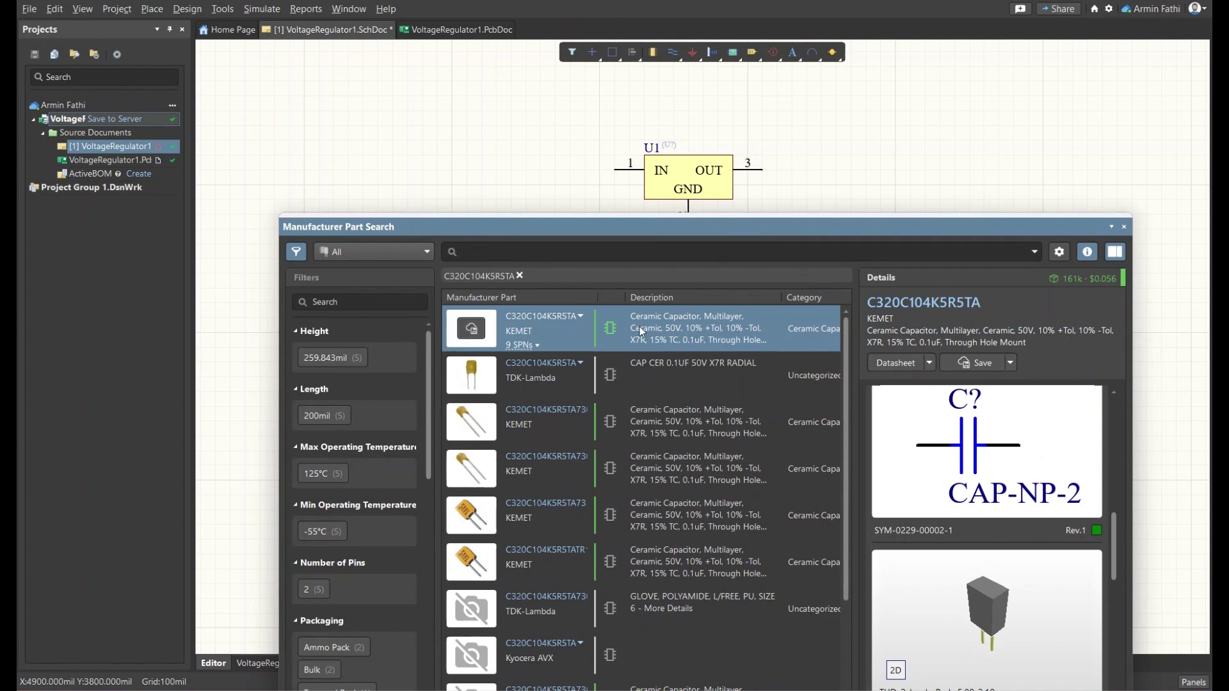
scroll(961, 522, down, 3)
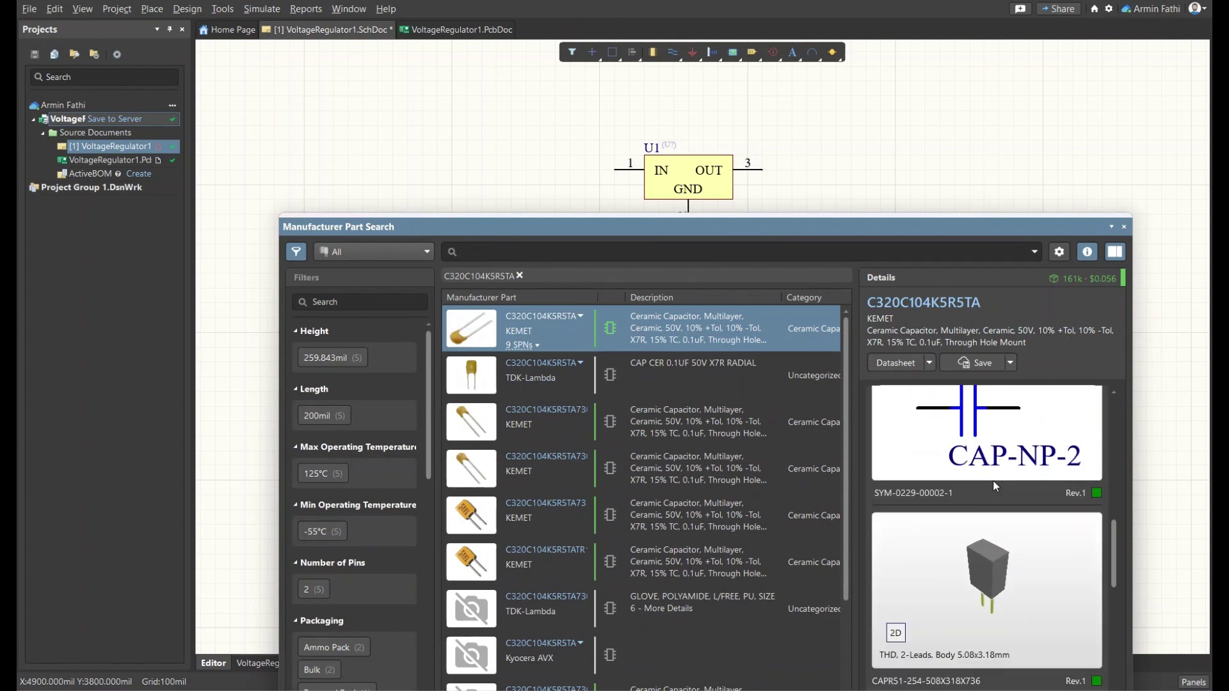
scroll(933, 525, down, 3)
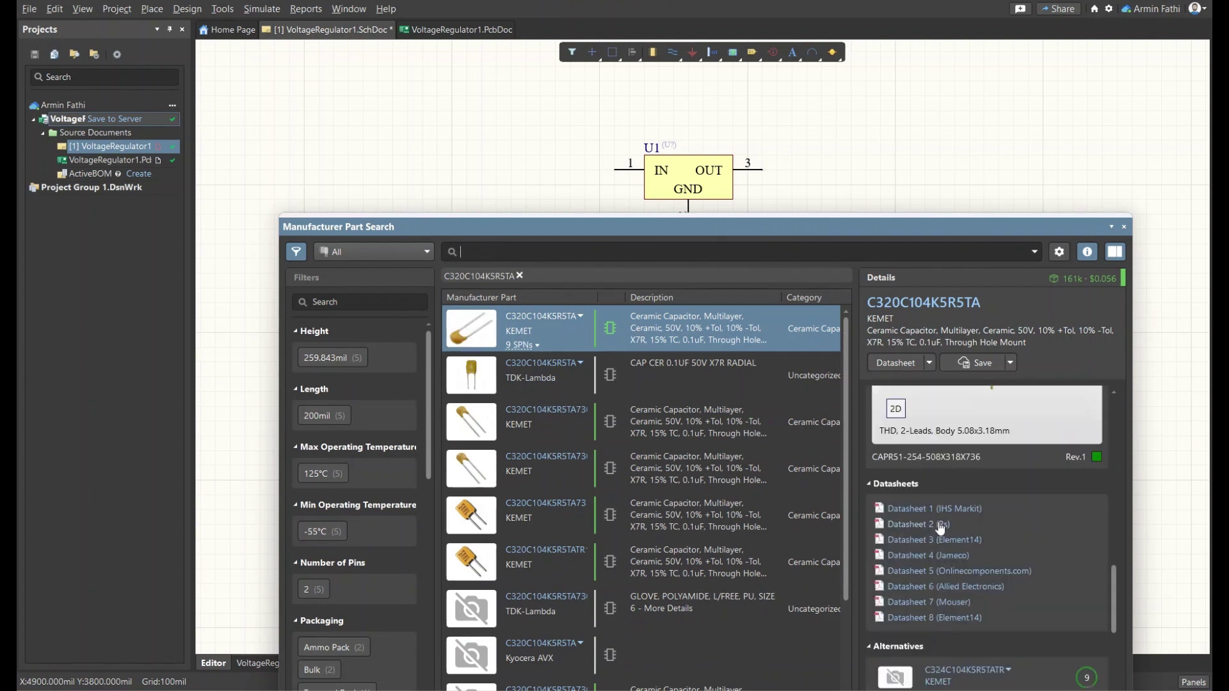
scroll(1020, 493, down, 5)
scroll(1017, 482, up, 2)
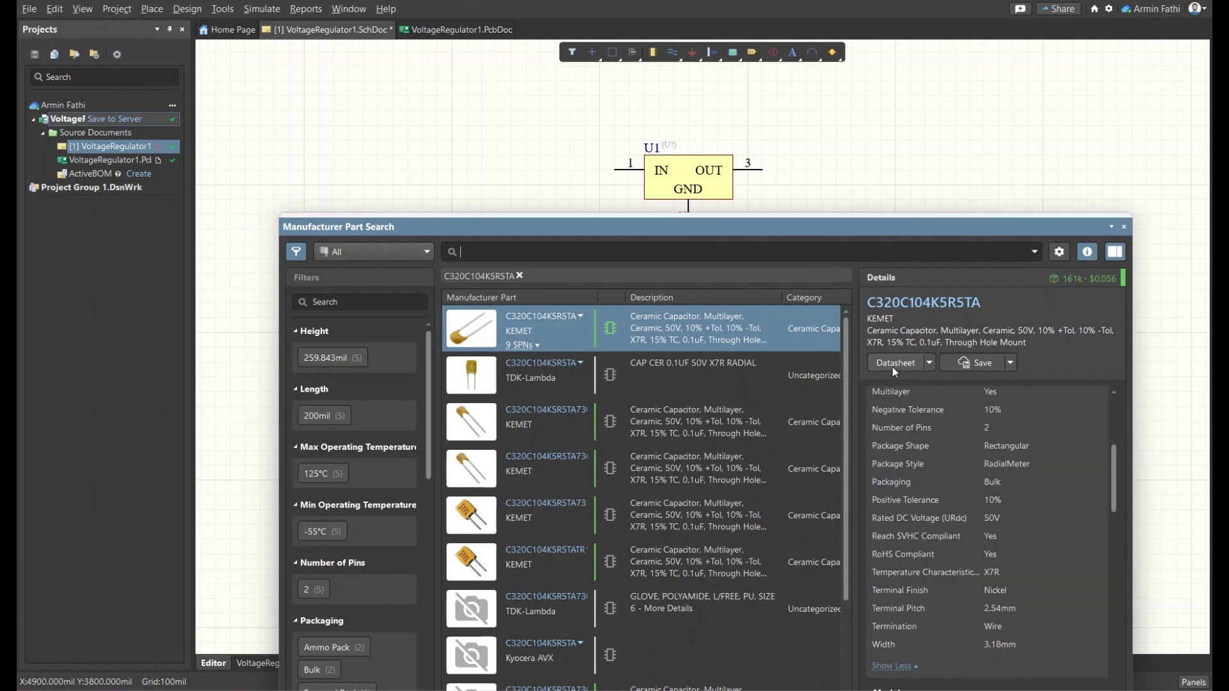
scroll(977, 519, up, 2)
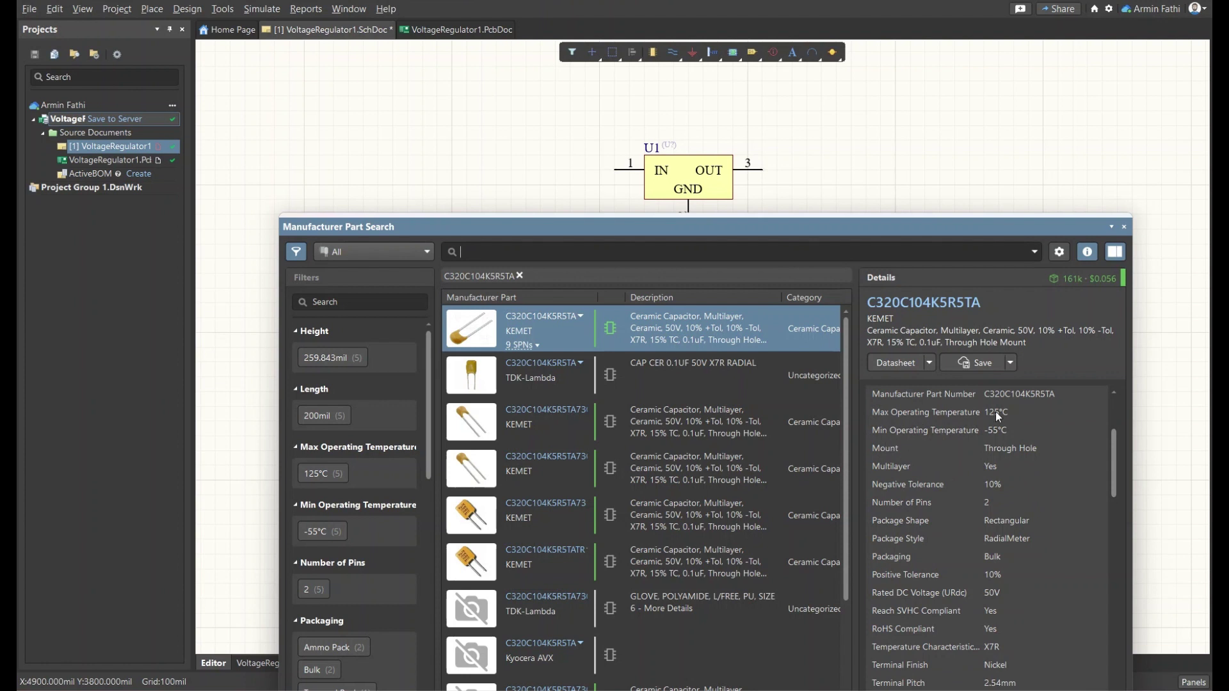
scroll(979, 435, up, 2)
scroll(1007, 570, down, 3)
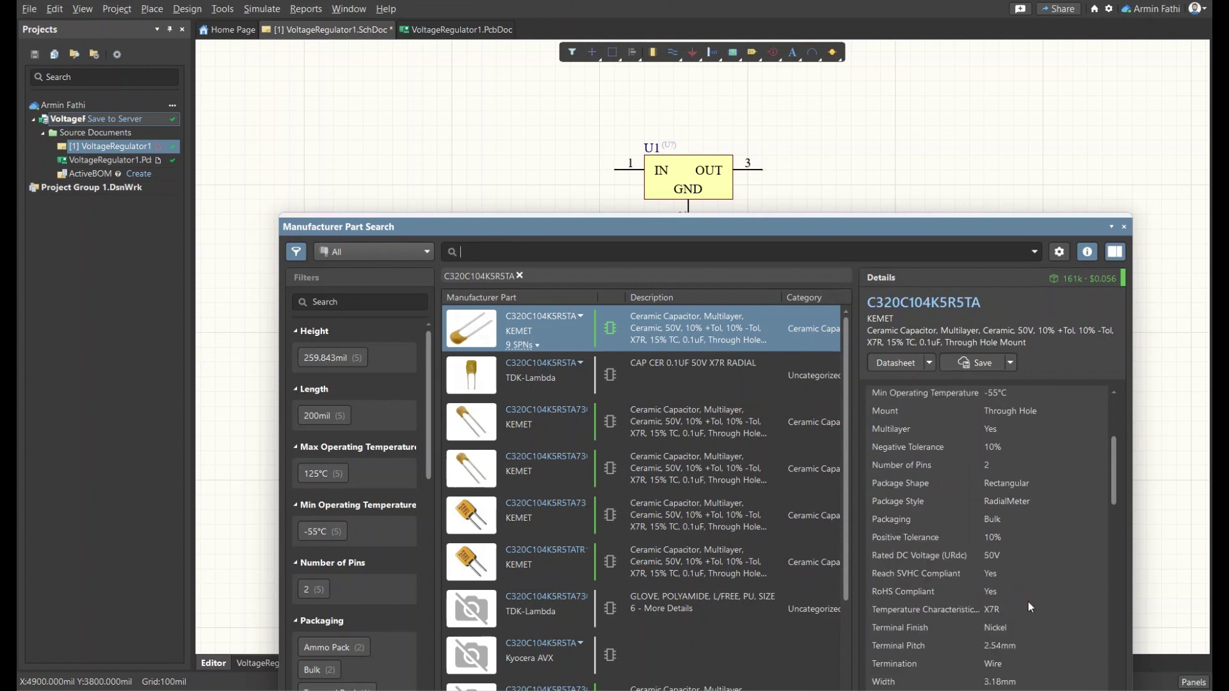
scroll(1029, 603, down, 3)
scroll(1004, 544, up, 1)
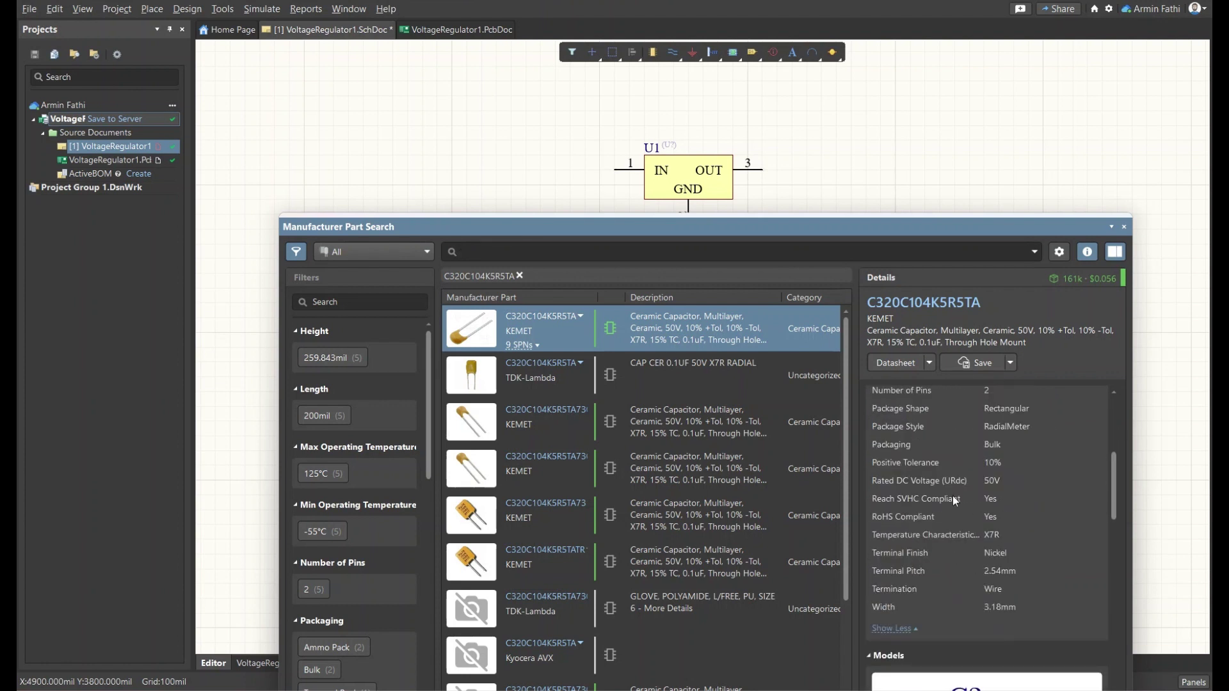
scroll(985, 501, up, 1)
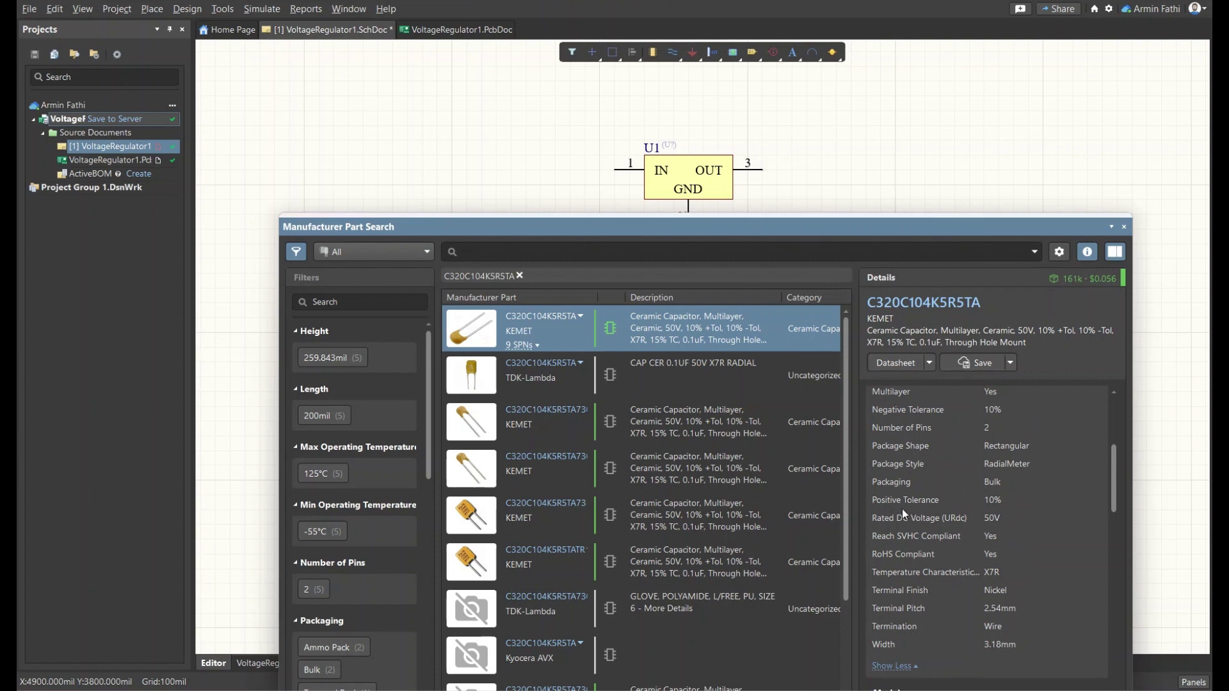
Place two C320C104K5R5TA capacitors, one below U1 and one right of the ECA1HM220 capacitor, and close Manufacturer Part Search
right_click(554, 320)
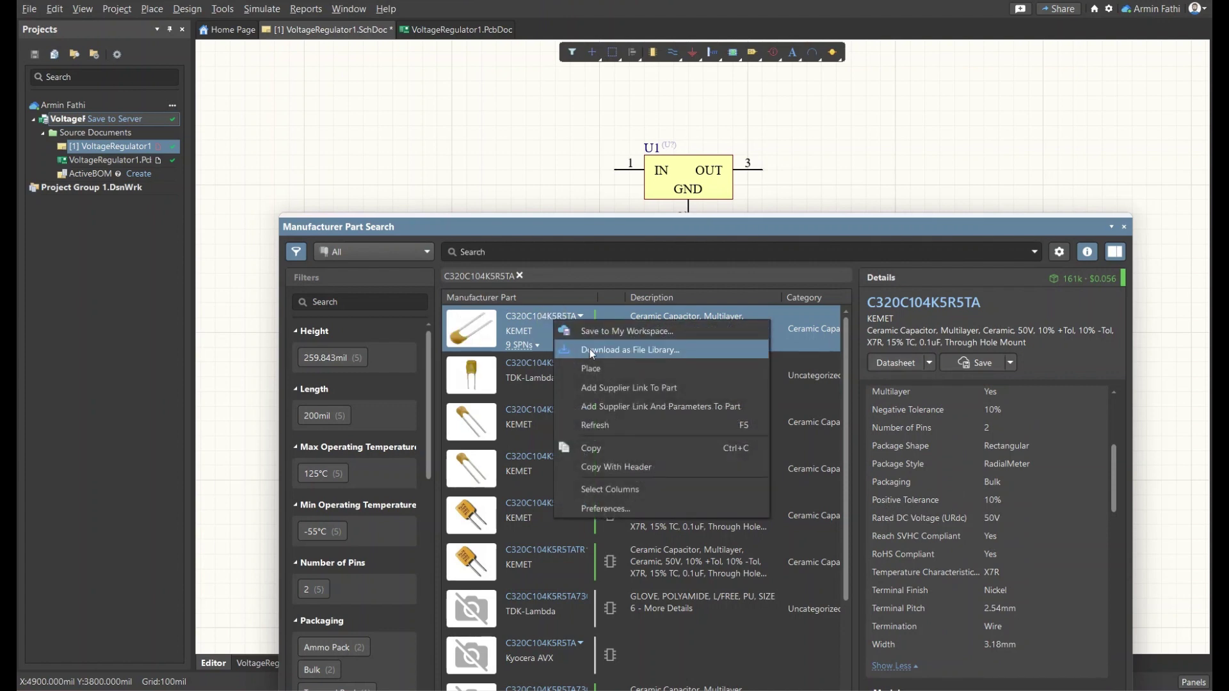
click(592, 365)
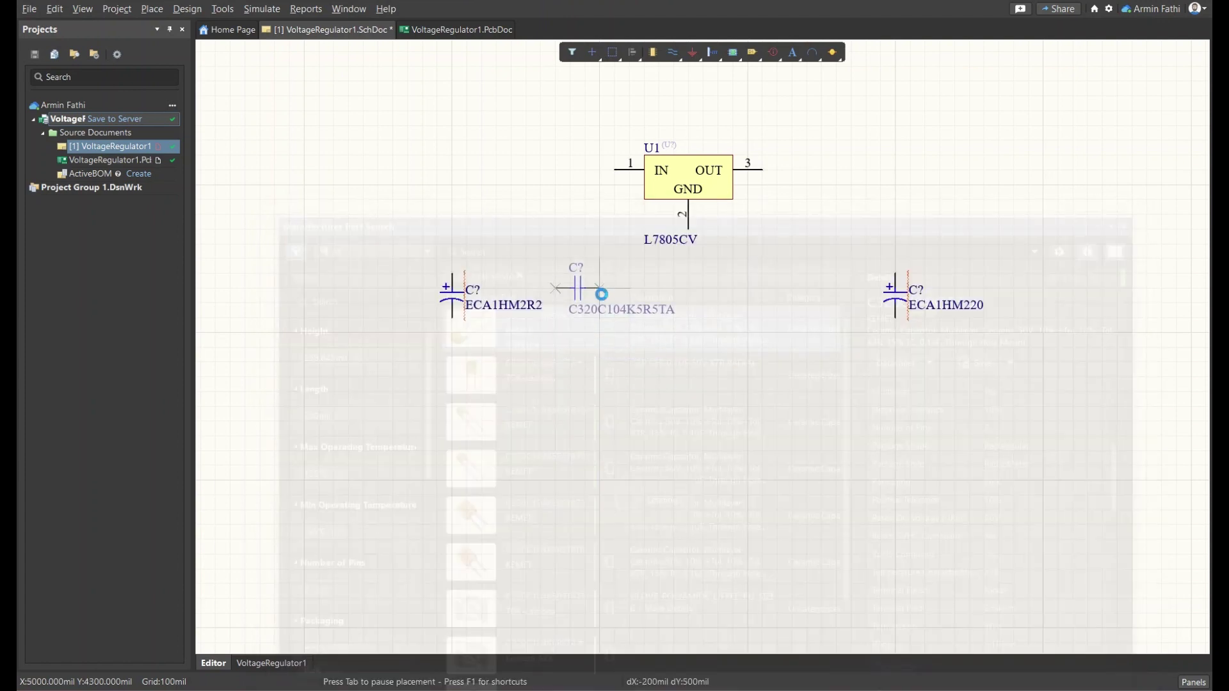
click(626, 295)
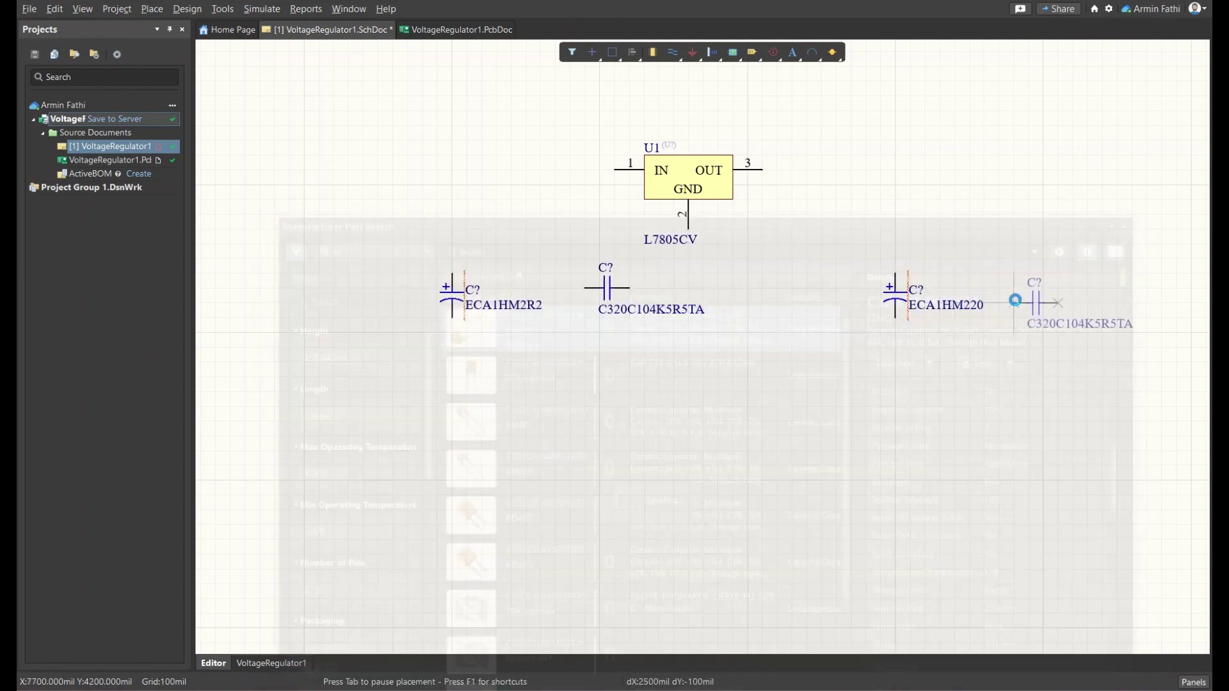
click(1068, 293)
key(Escape)
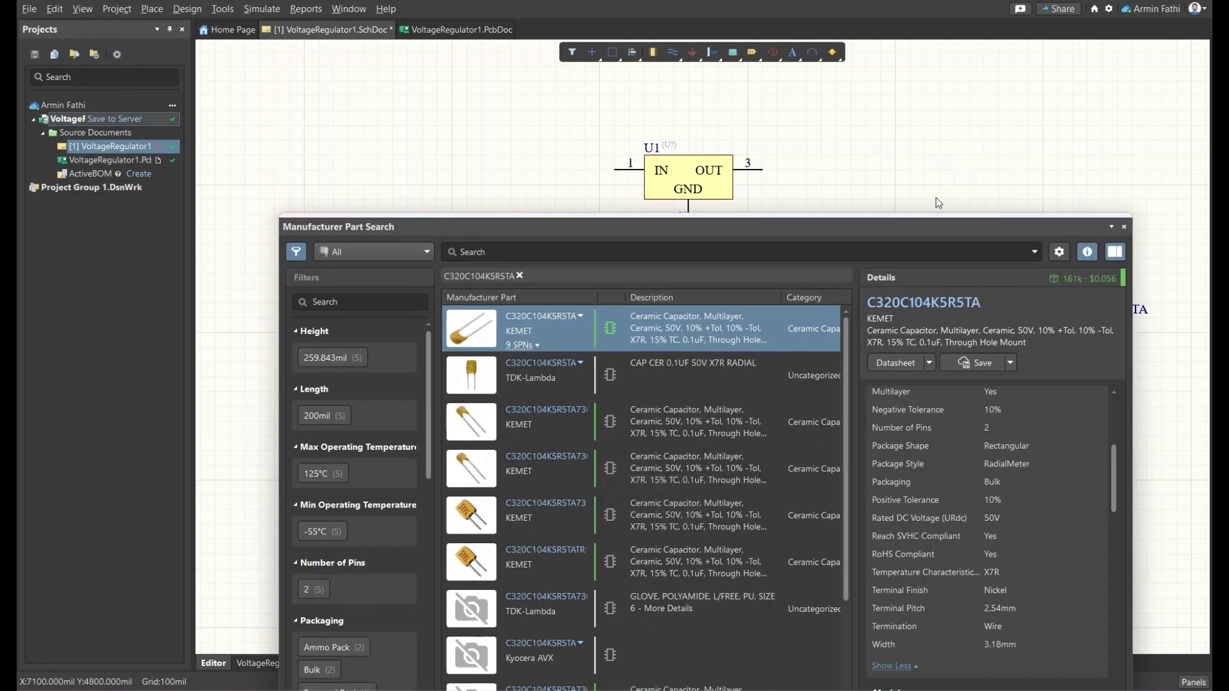
click(1124, 227)
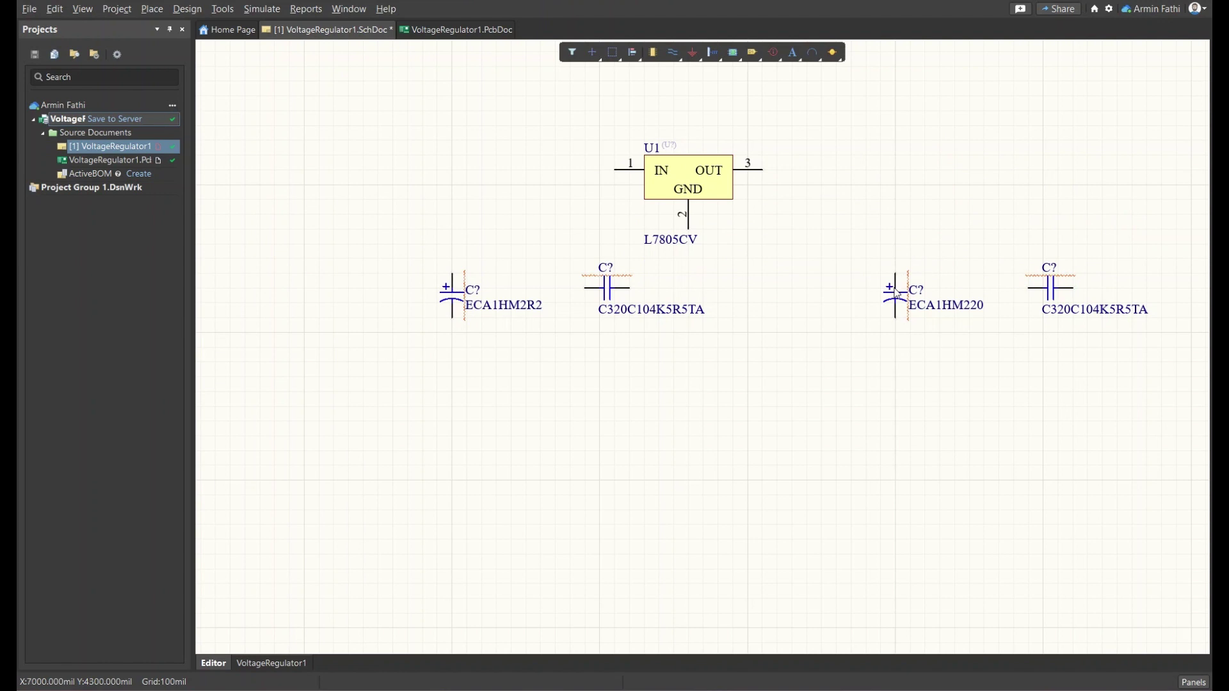
Move the ECA1HM220 capacitor about 400 mil left and the outer C320C104K5R5TA about 200 mil left, raising the ECA1HM220 designator slightly
drag(897, 293, 837, 293)
drag(1050, 288, 1020, 288)
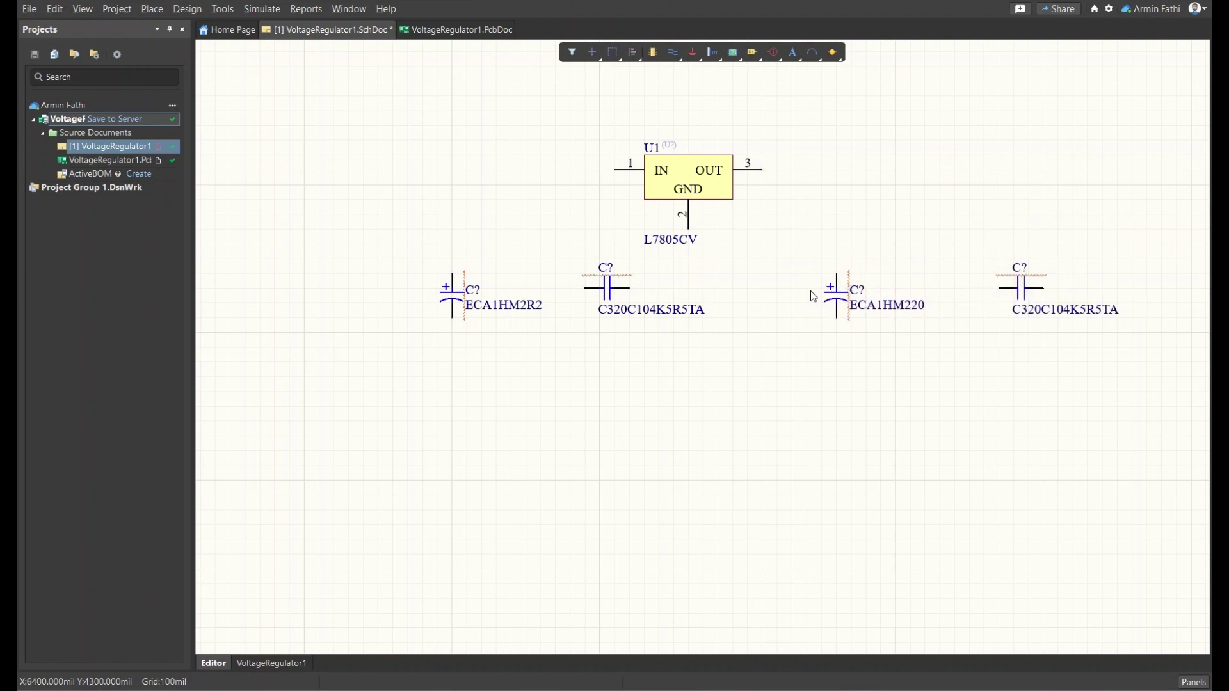
drag(851, 291, 853, 283)
click(890, 210)
Set the designator of the ECA1HM2R2 capacitor to C1 and of the C320C104K5R5TA beside it to C2
double_click(454, 297)
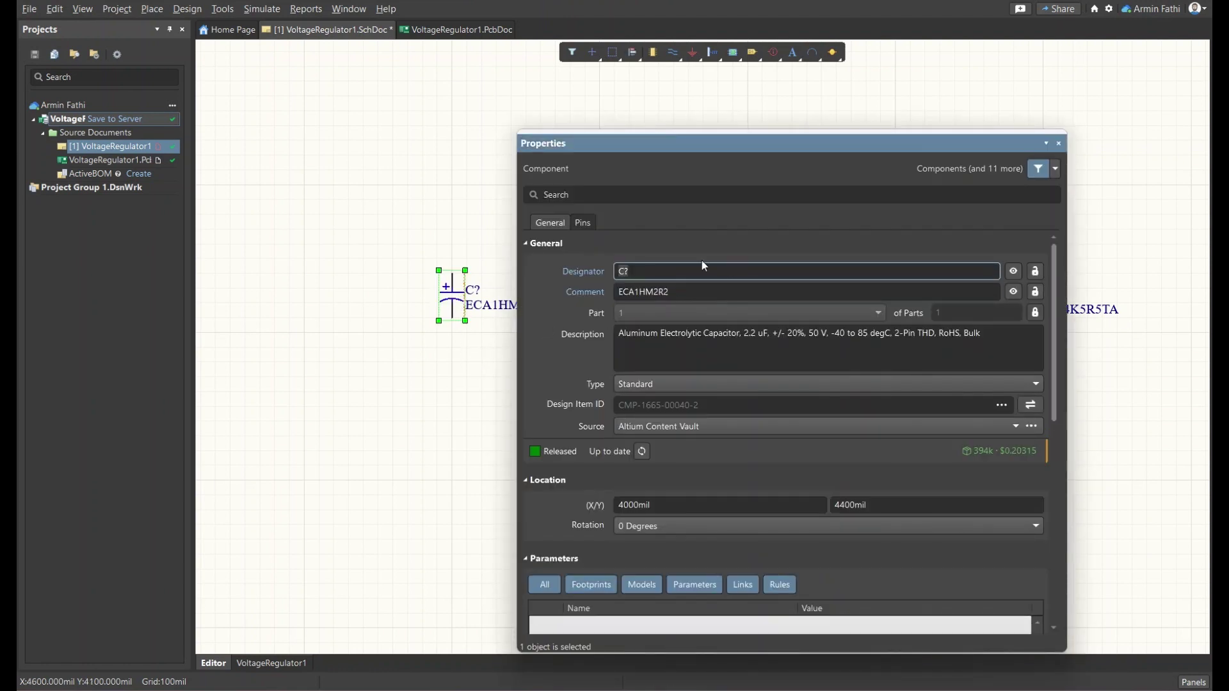
click(671, 267)
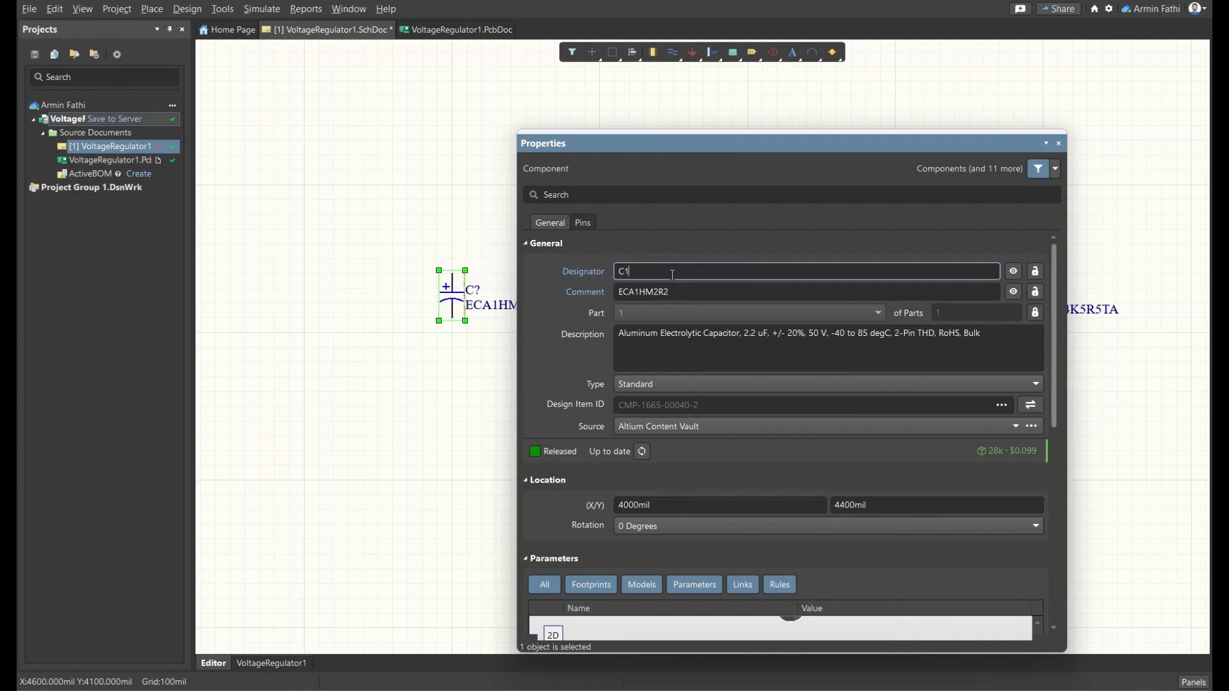
click(1059, 143)
double_click(620, 285)
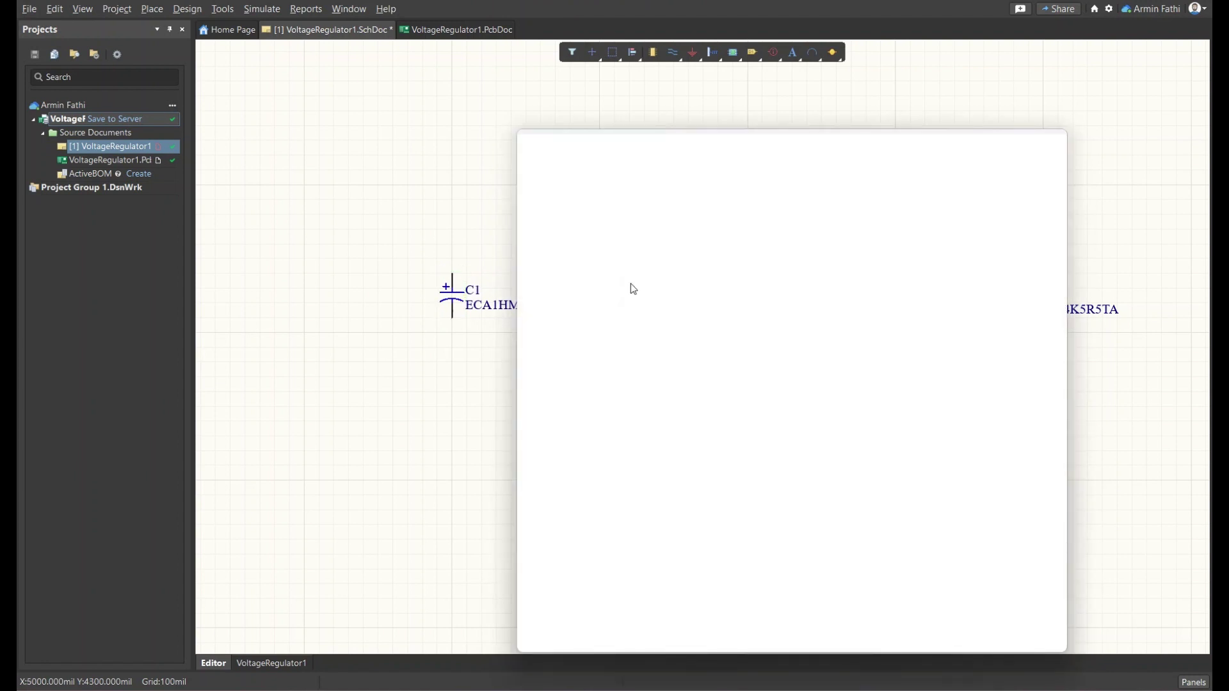
click(671, 271)
key(BackSpace)
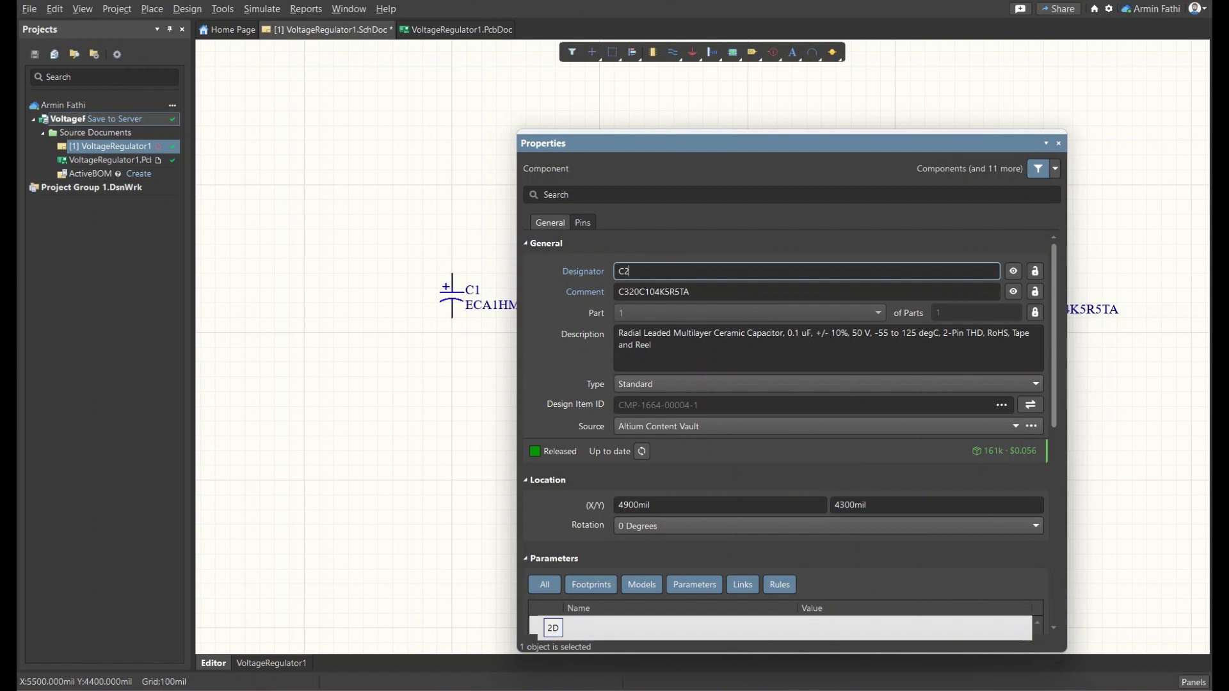
click(1059, 143)
Set the designator of the ECA1HM220 capacitor to C3 and of the outer C320C104K5R5TA to C4
double_click(832, 294)
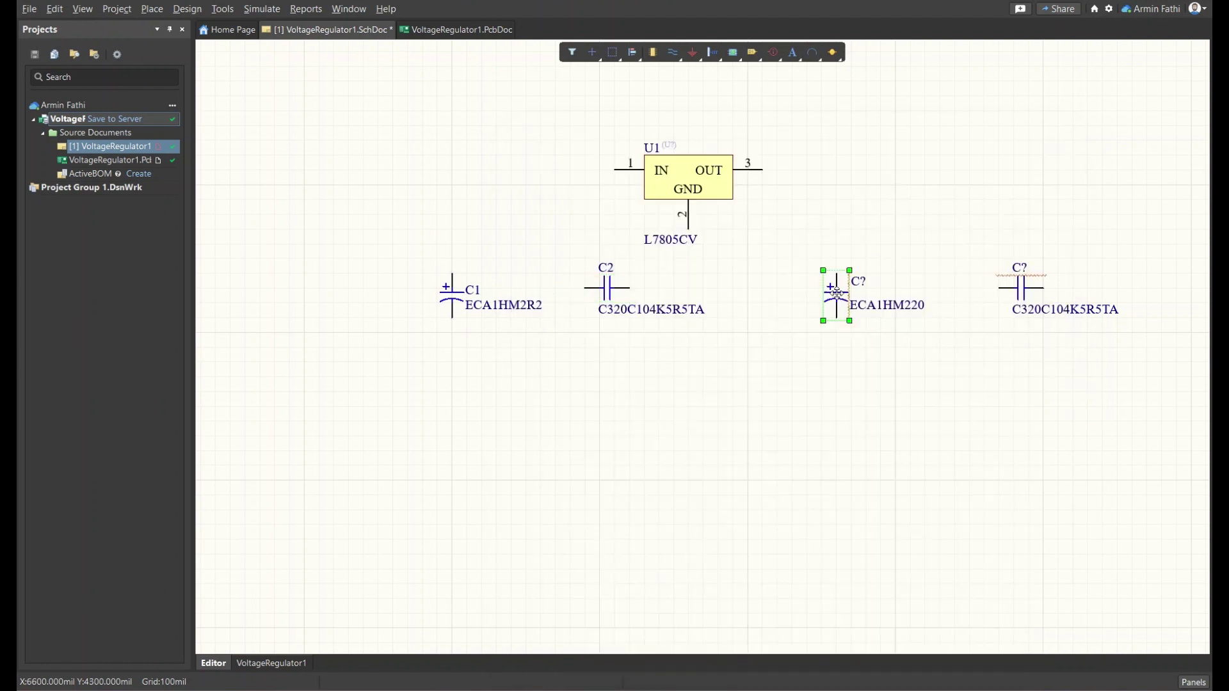
click(696, 270)
key(BackSpace)
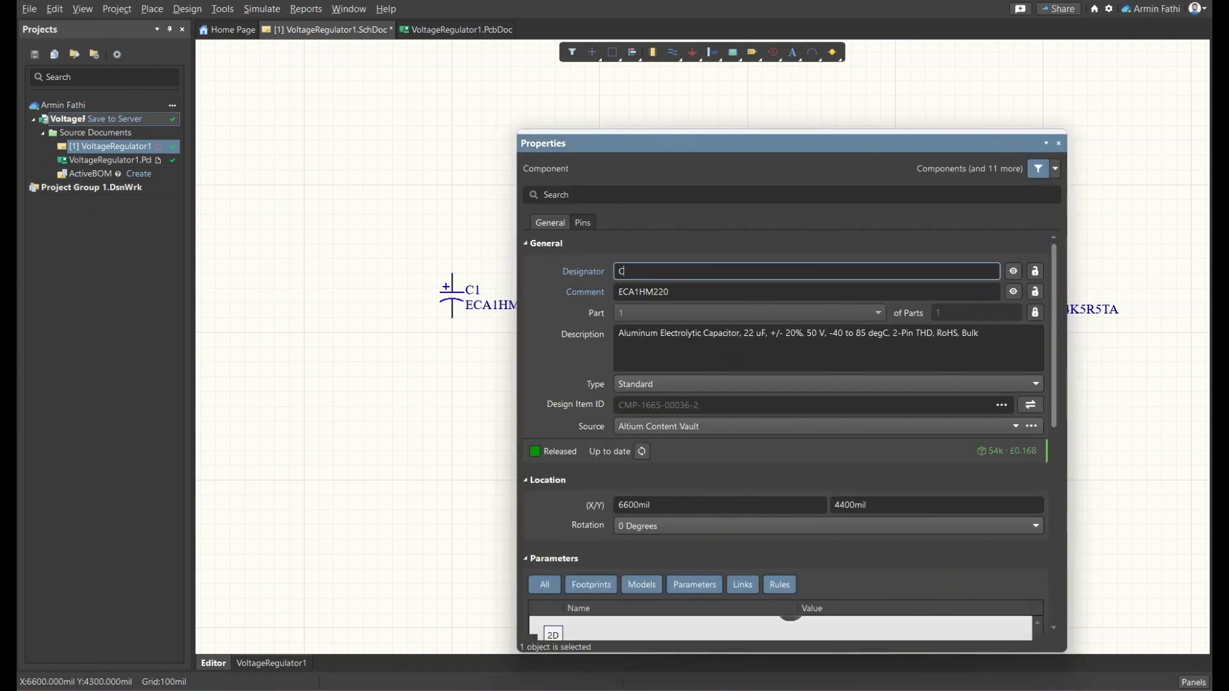
click(1059, 143)
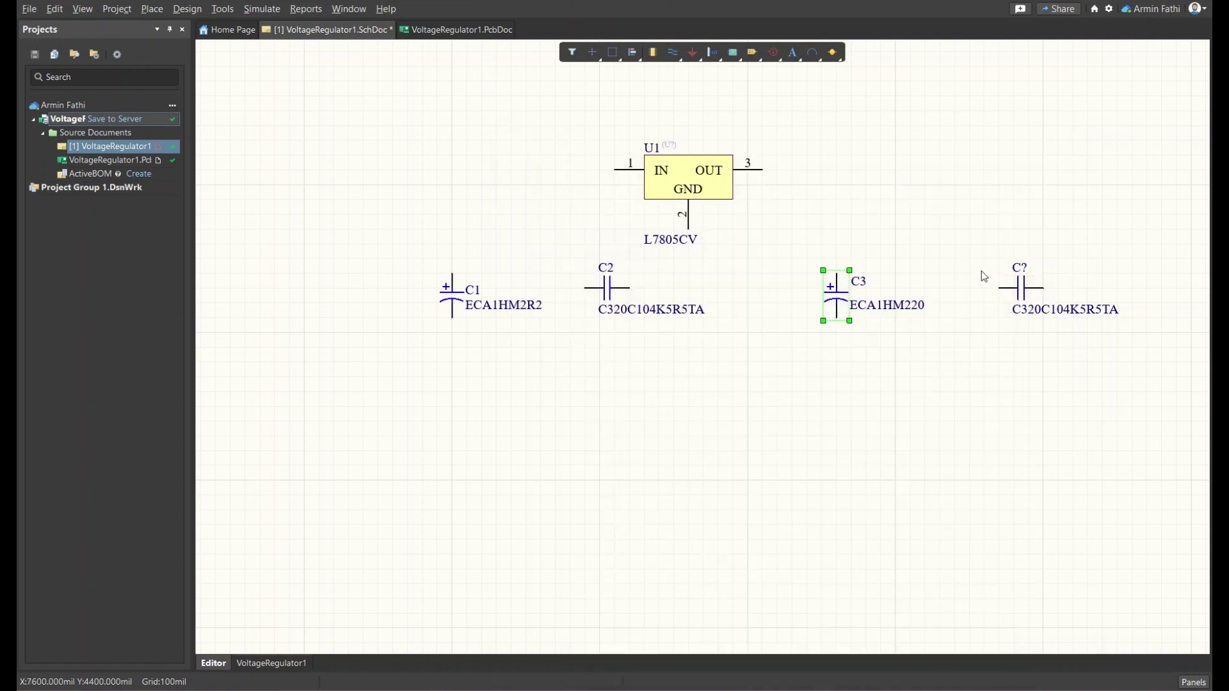
double_click(1018, 285)
click(674, 272)
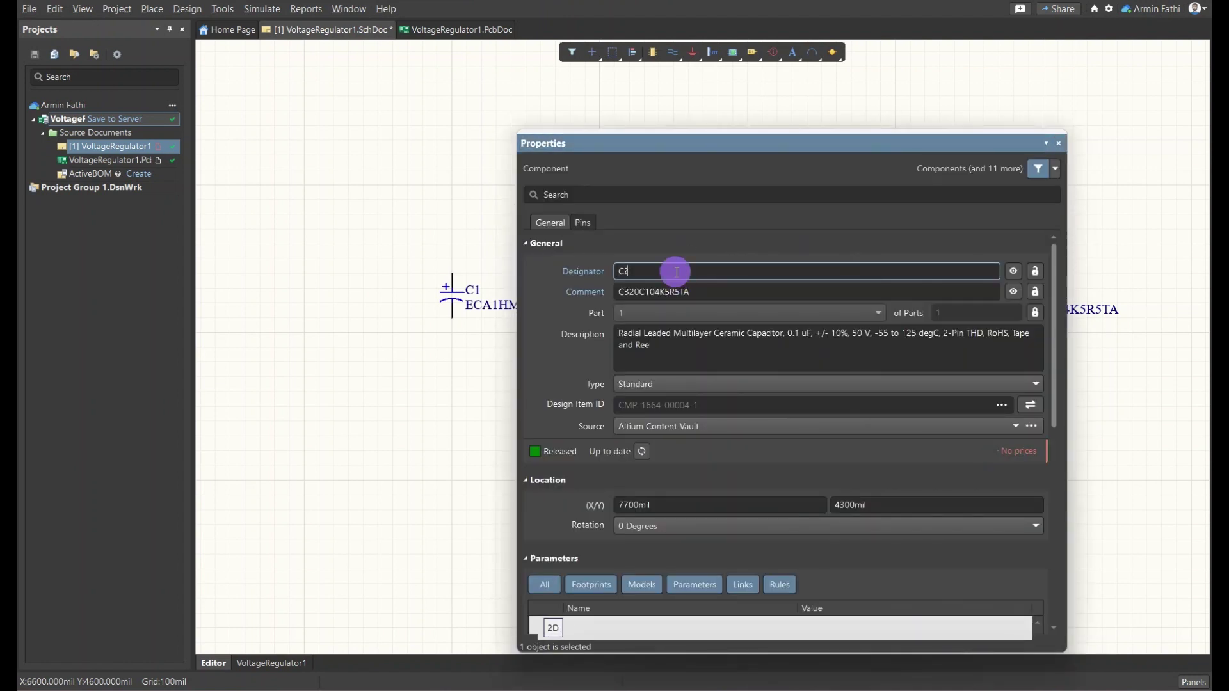
key(BackSpace)
click(1059, 144)
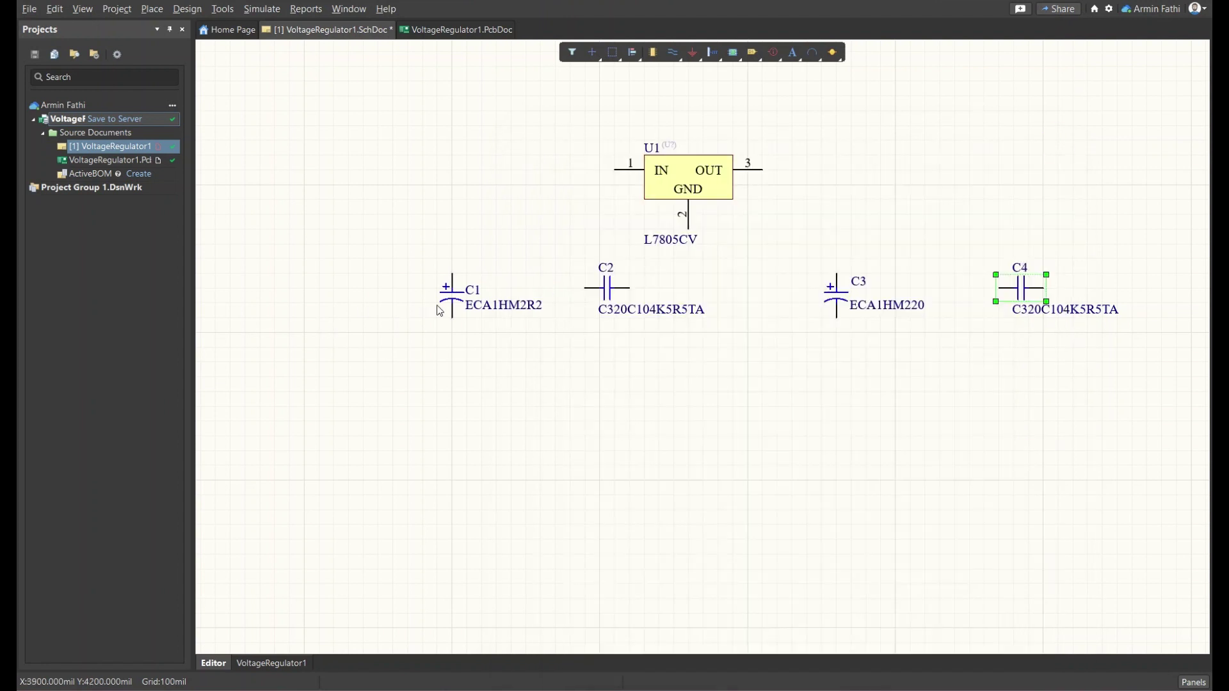
Move C1 up about 100 mil and clear its part-number comment in the component properties
drag(454, 296, 455, 281)
double_click(452, 275)
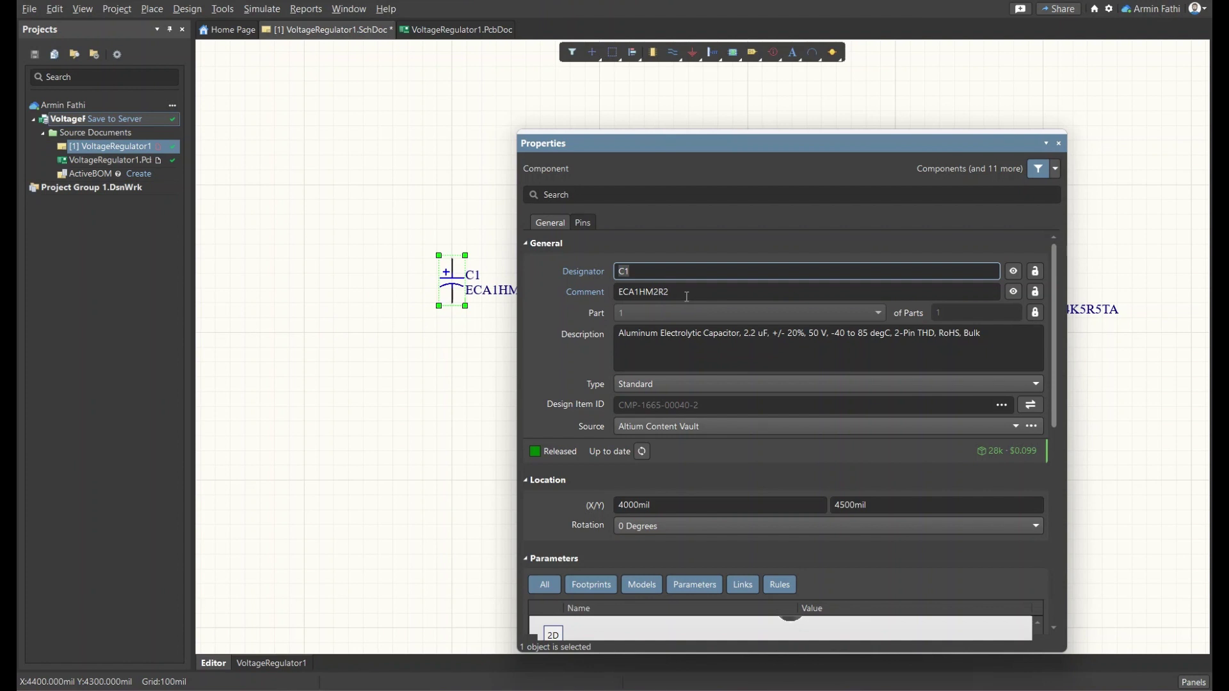
click(691, 293)
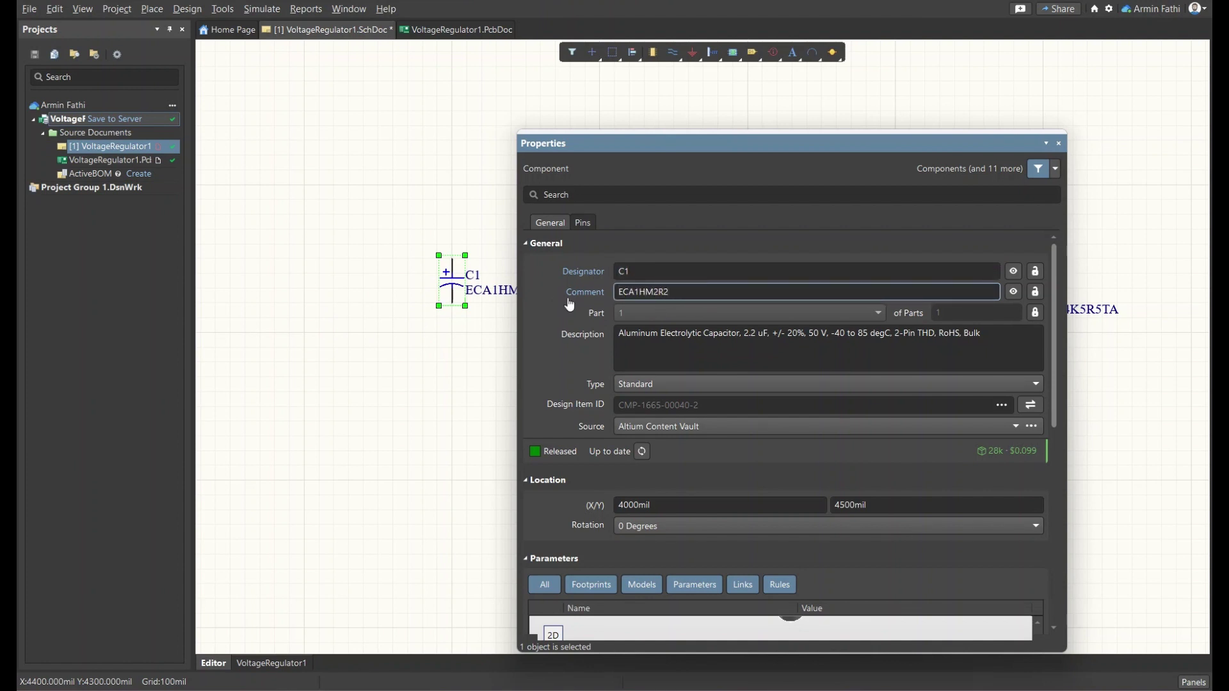
double_click(653, 296)
key(BackSpace)
Search the web for "micro symbol" in a new Microsoft Edge tab, copy the µ character from the results and return to Altium Designer
key(alt+Tab)
key(ctrl+t)
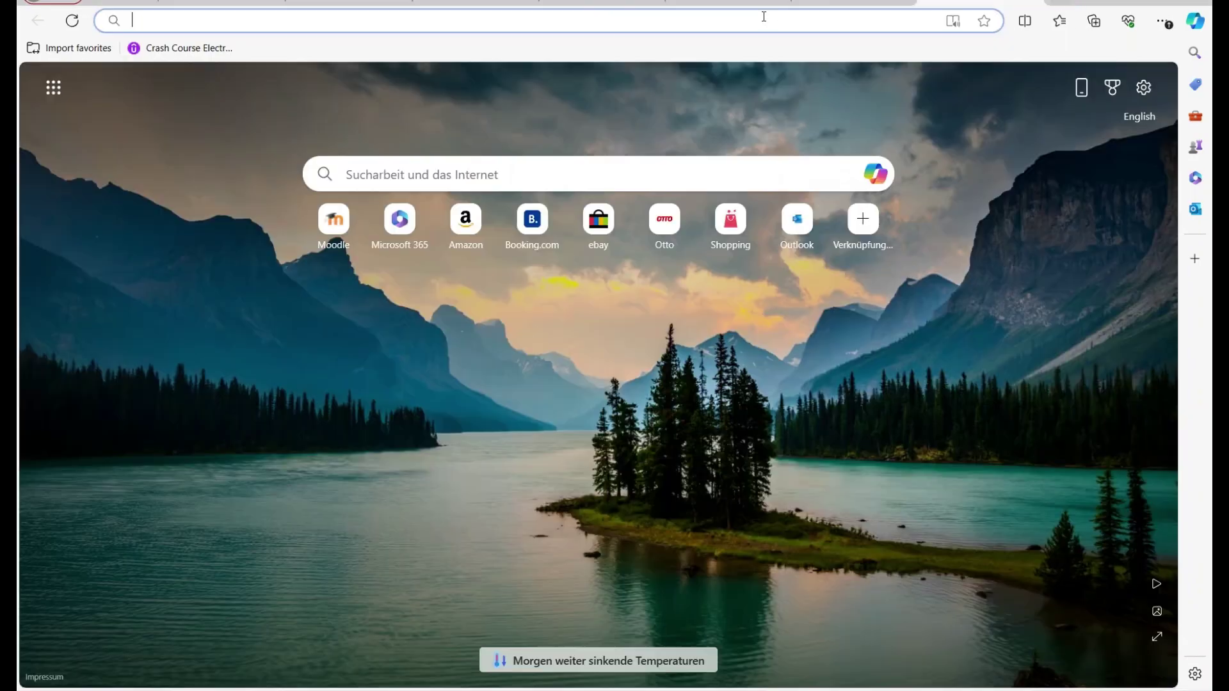
text(micro s)
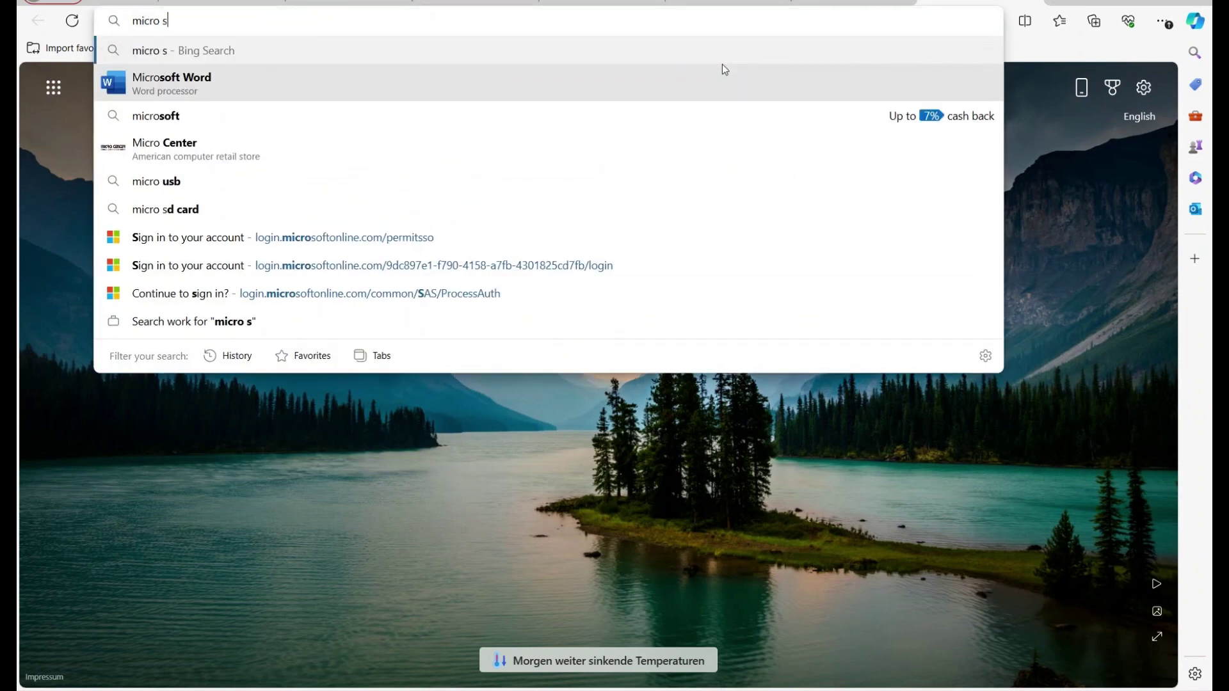
text(ymbol)
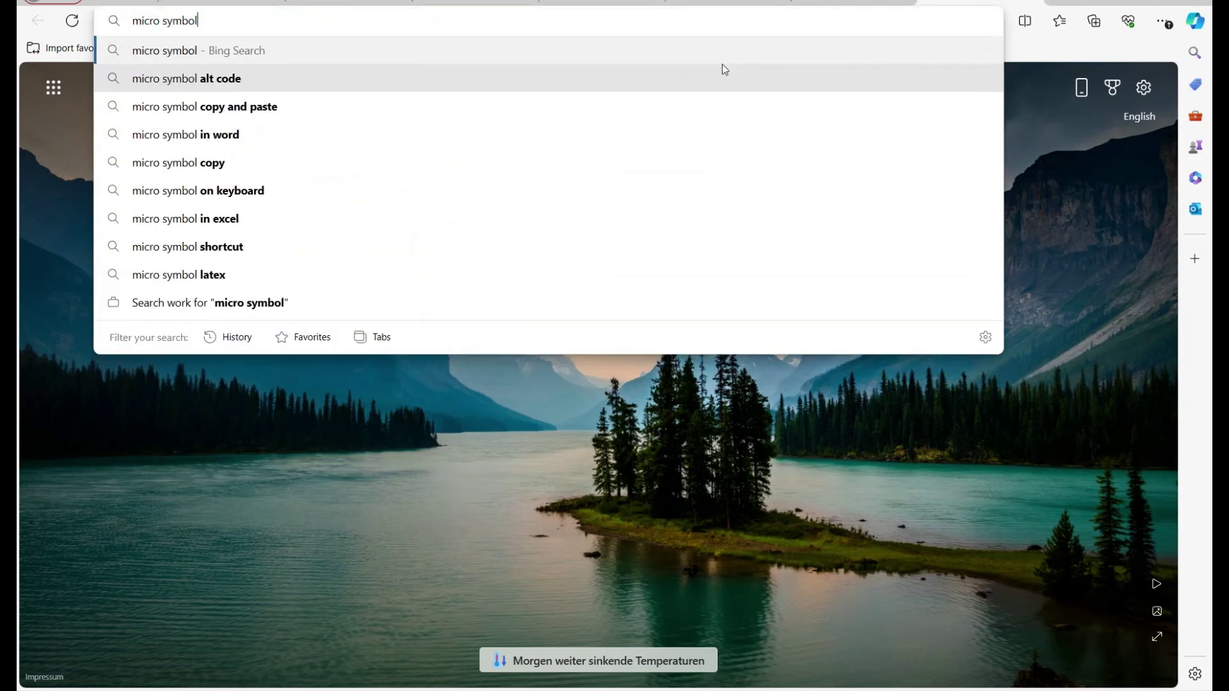
key(Return)
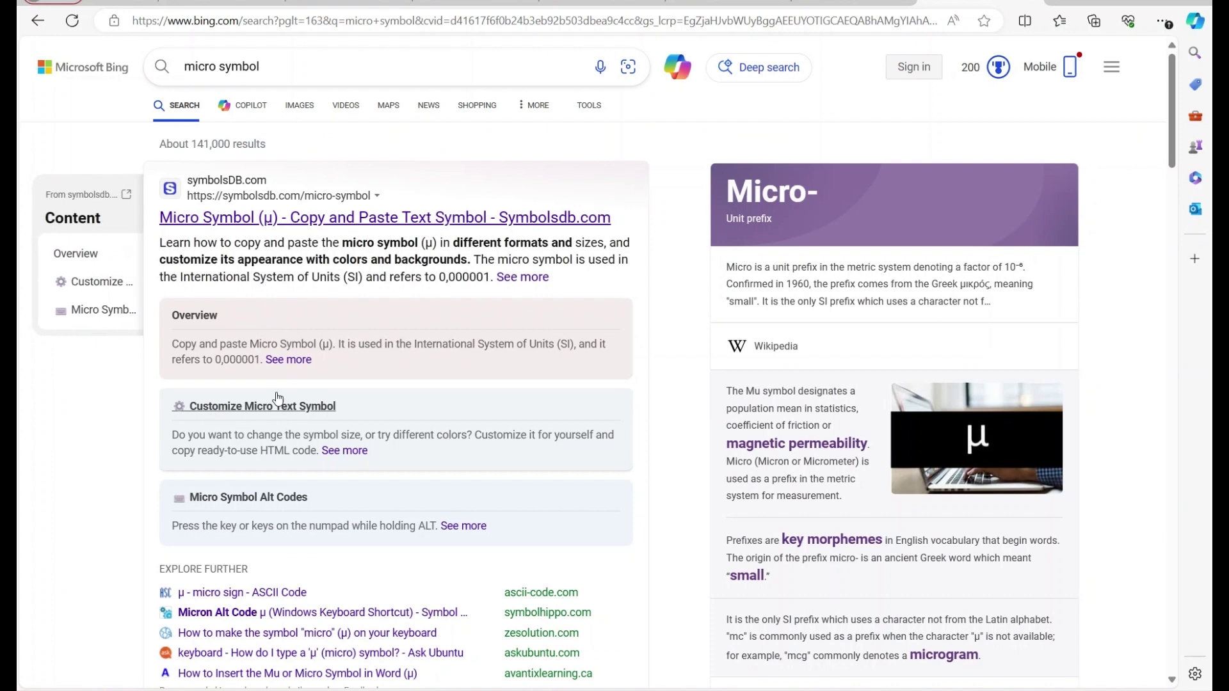
scroll(323, 345, down, 10)
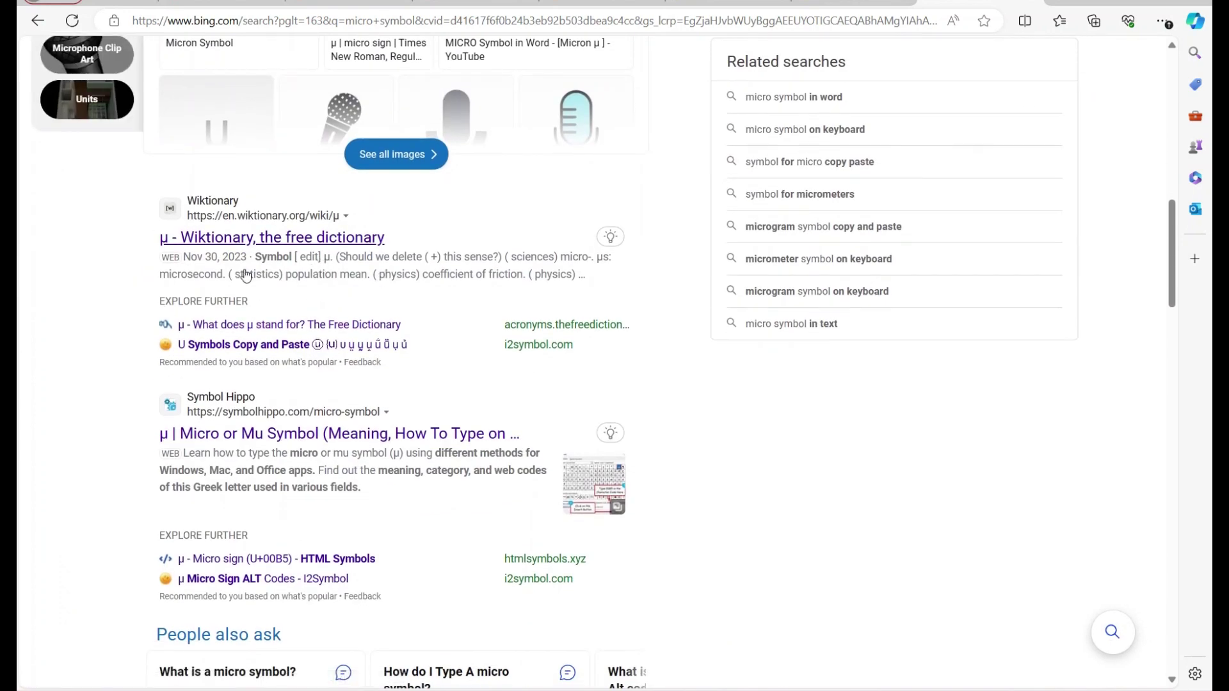
drag(157, 434, 164, 439)
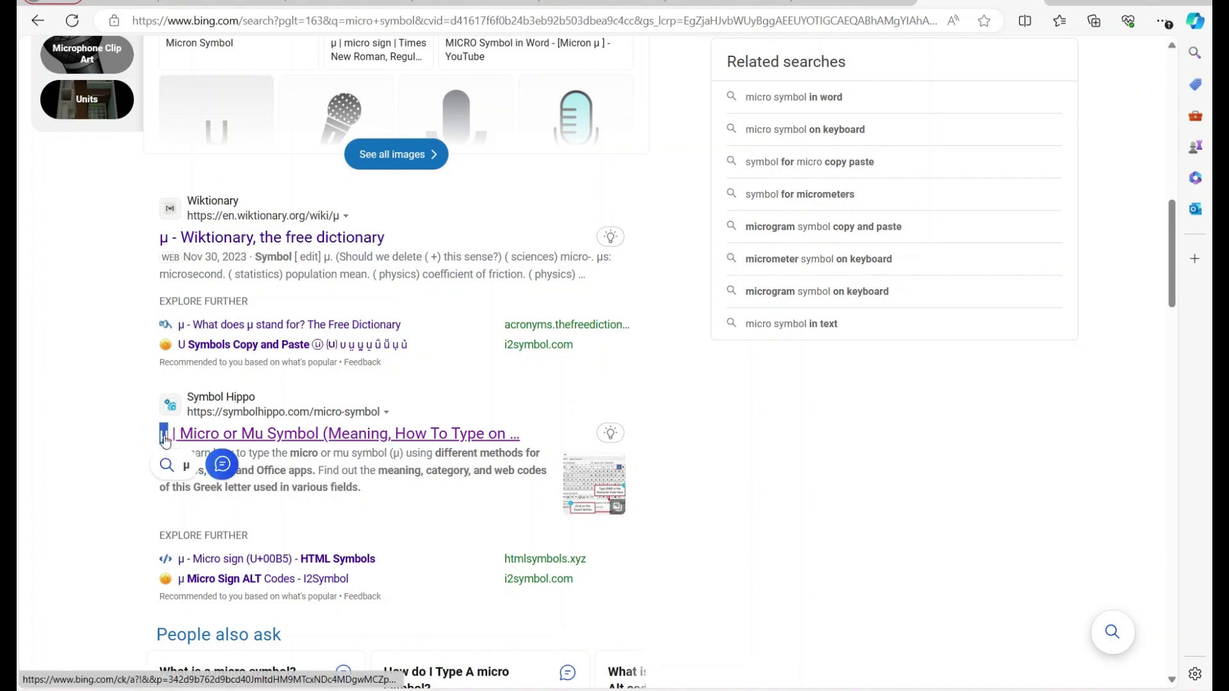
scroll(794, 463, up, 10)
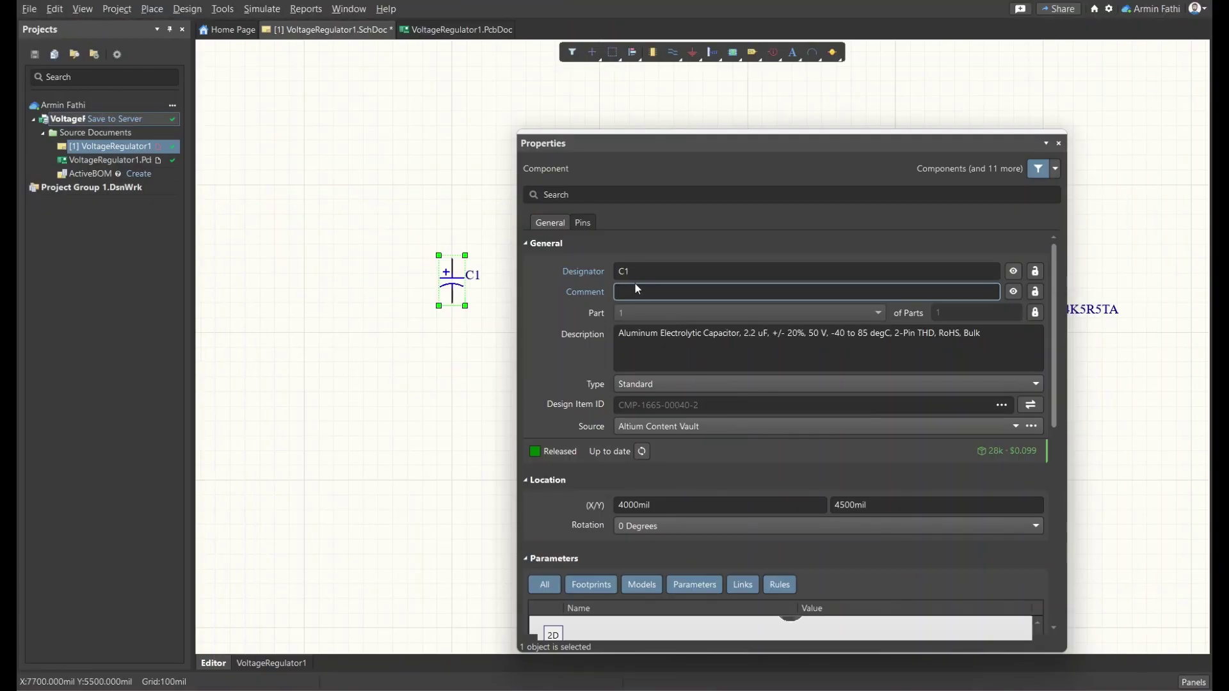
Set C1's comment to 0,22µF and move the Properties window below the schematic components
click(631, 288)
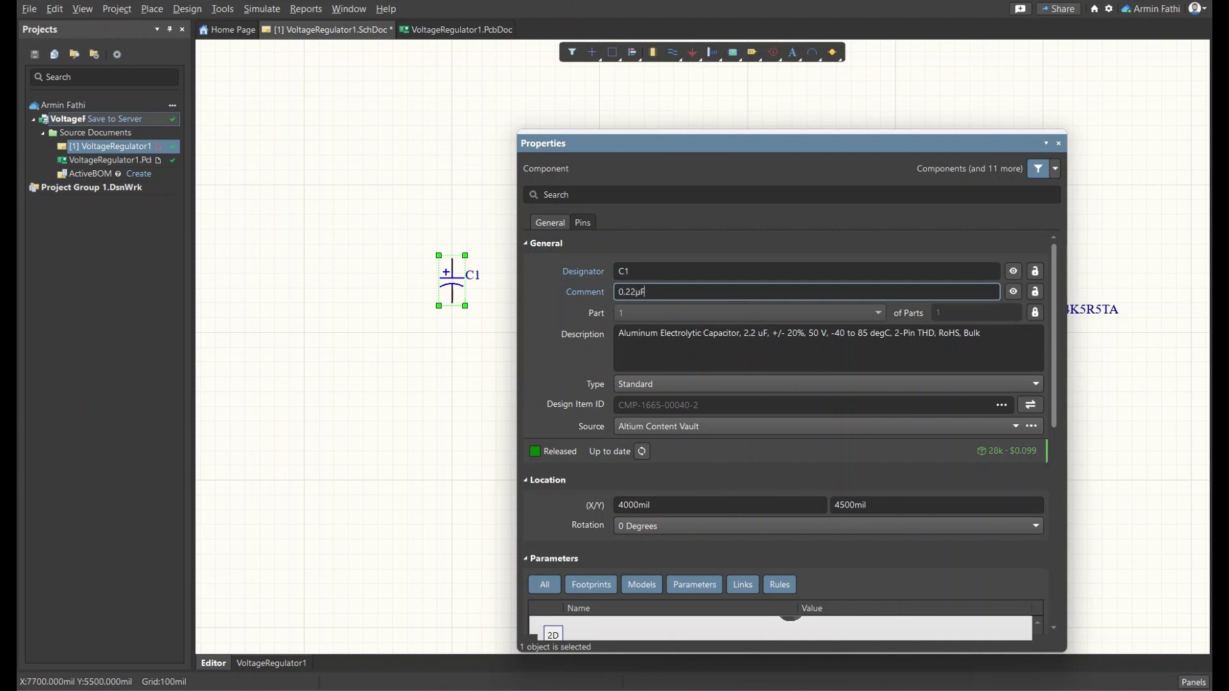
click(433, 216)
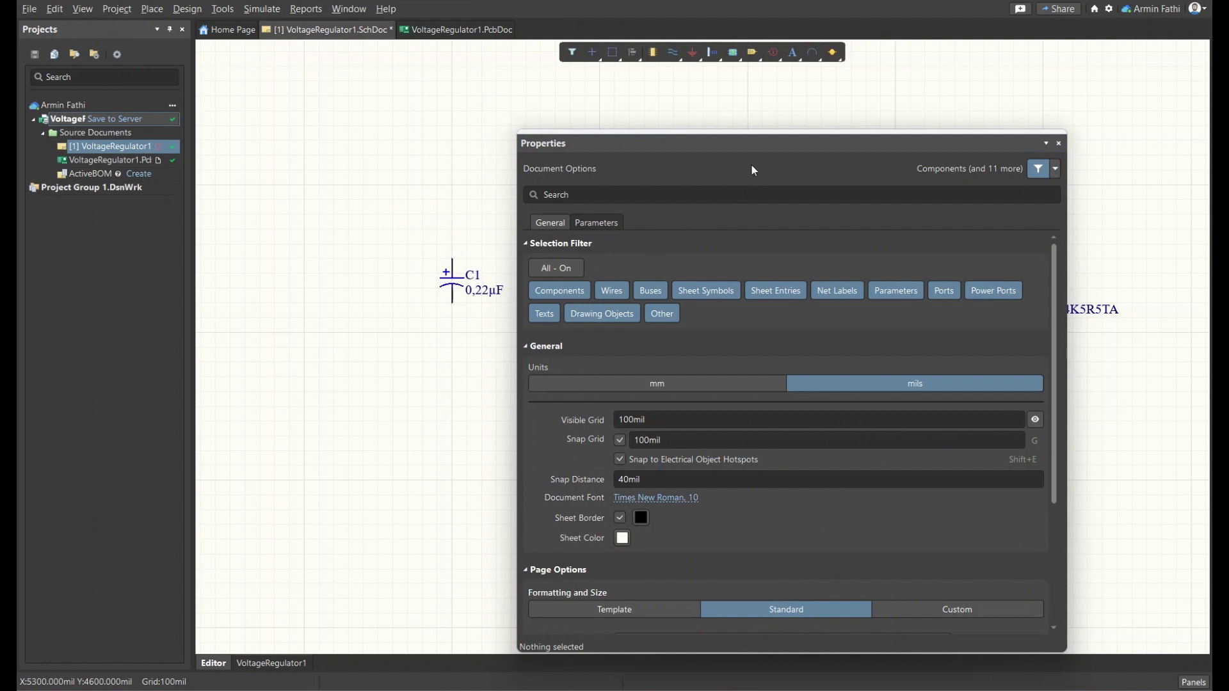
drag(751, 143, 705, 426)
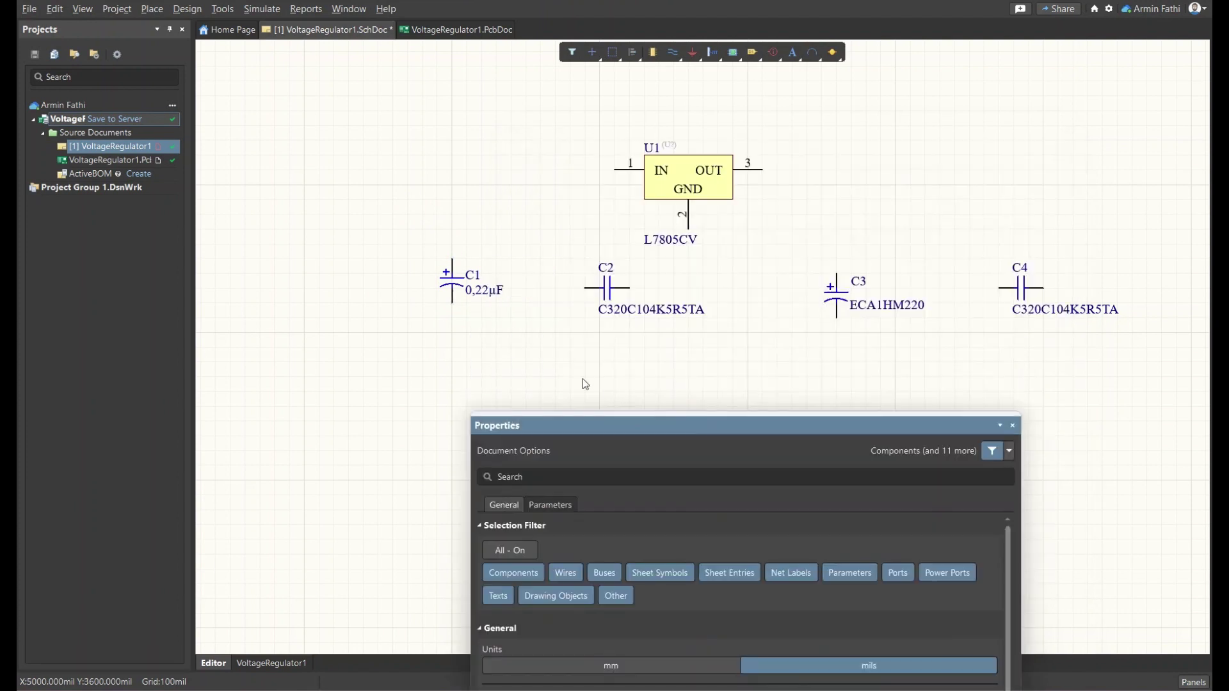
Set the comments of capacitors C2 and C4 to 0,1µF
click(608, 291)
click(717, 575)
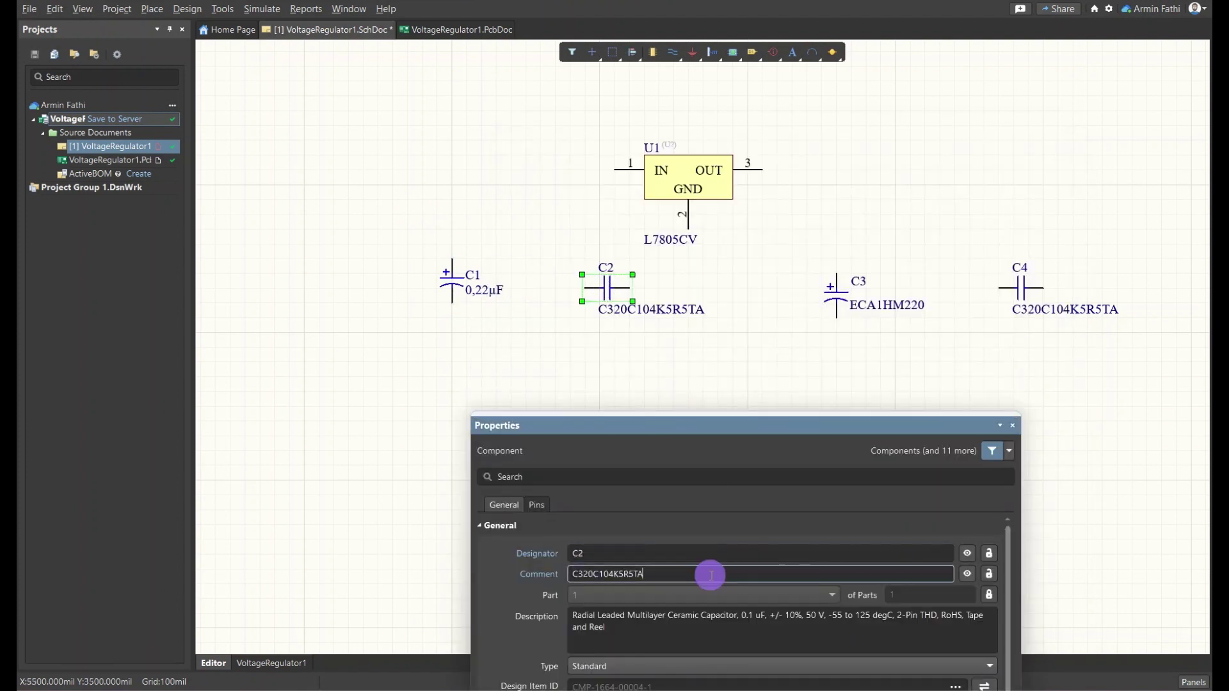
text(0,1µF)
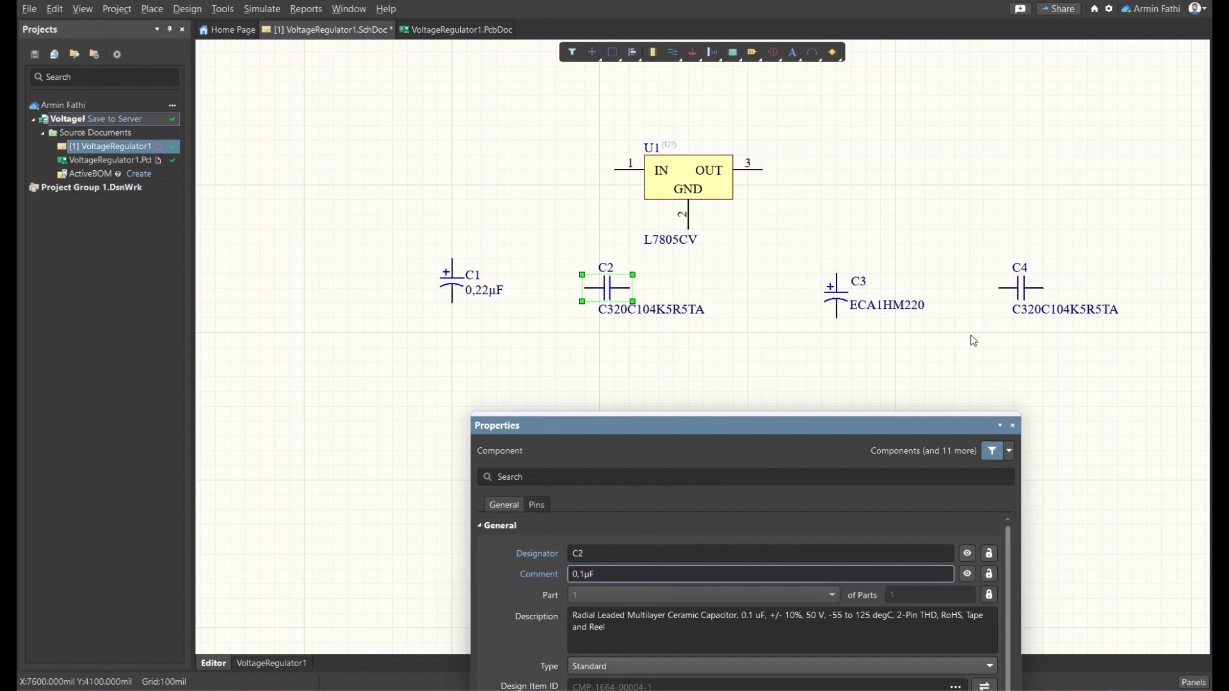
click(1022, 287)
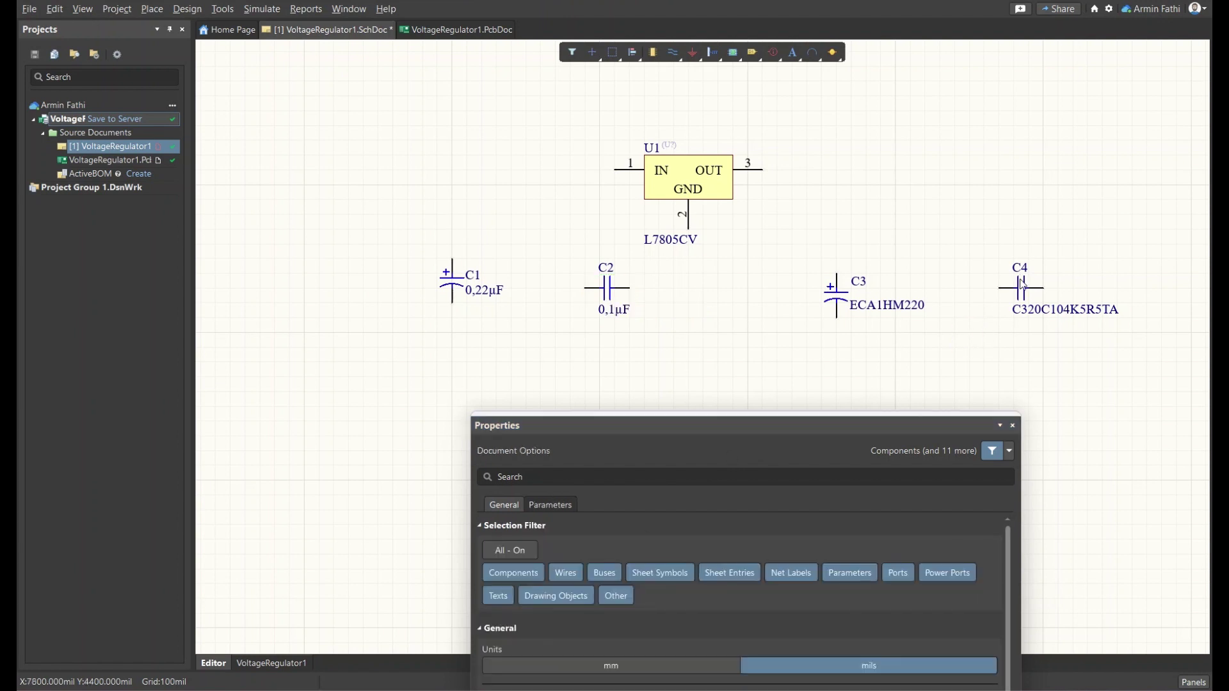
click(624, 571)
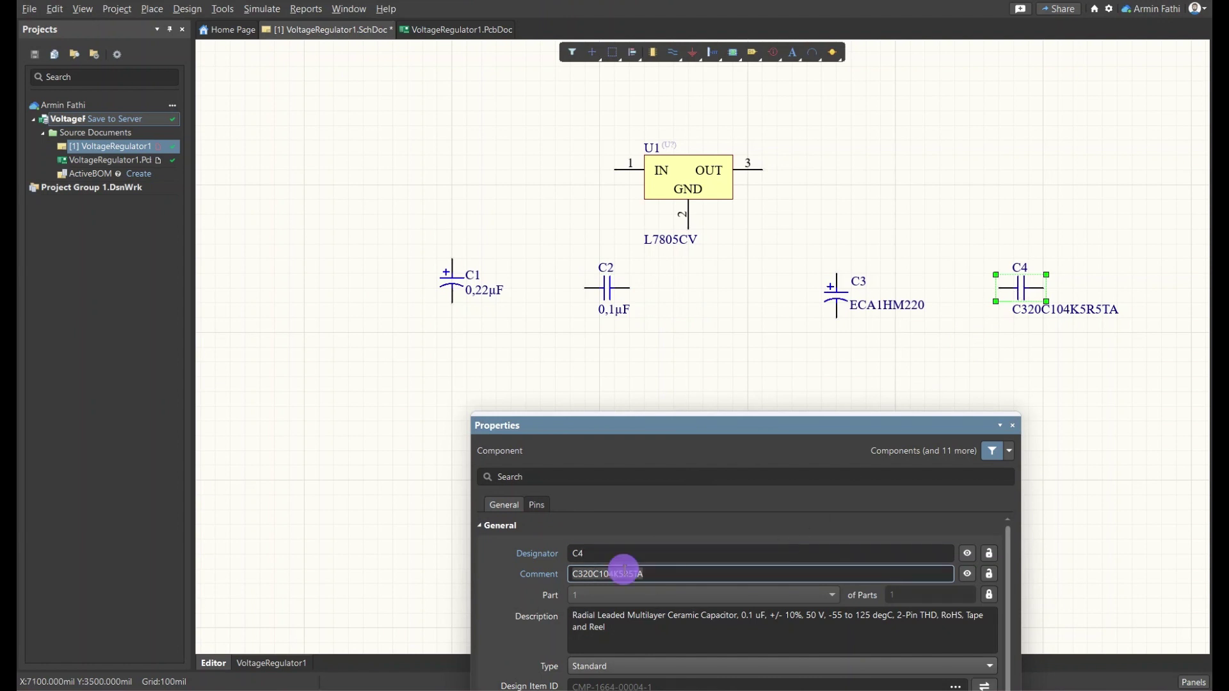
text(0,1µF)
Set C3's comment to 10µF and close the component properties
click(836, 296)
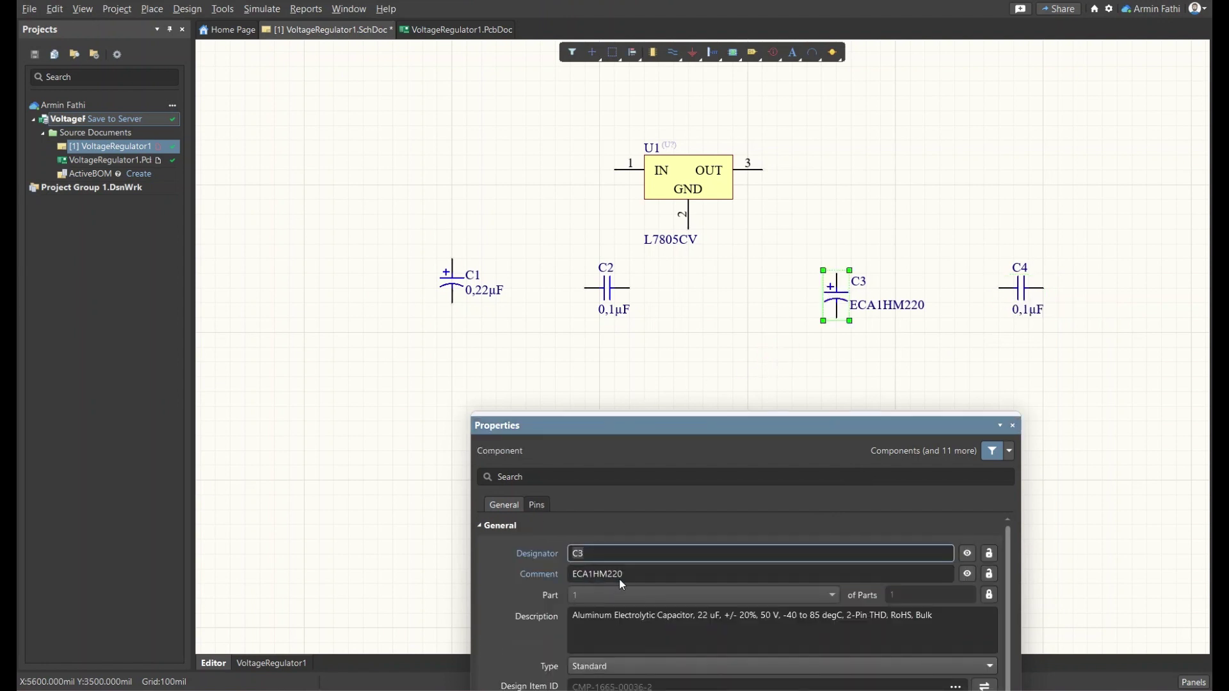
click(620, 575)
text(10µF)
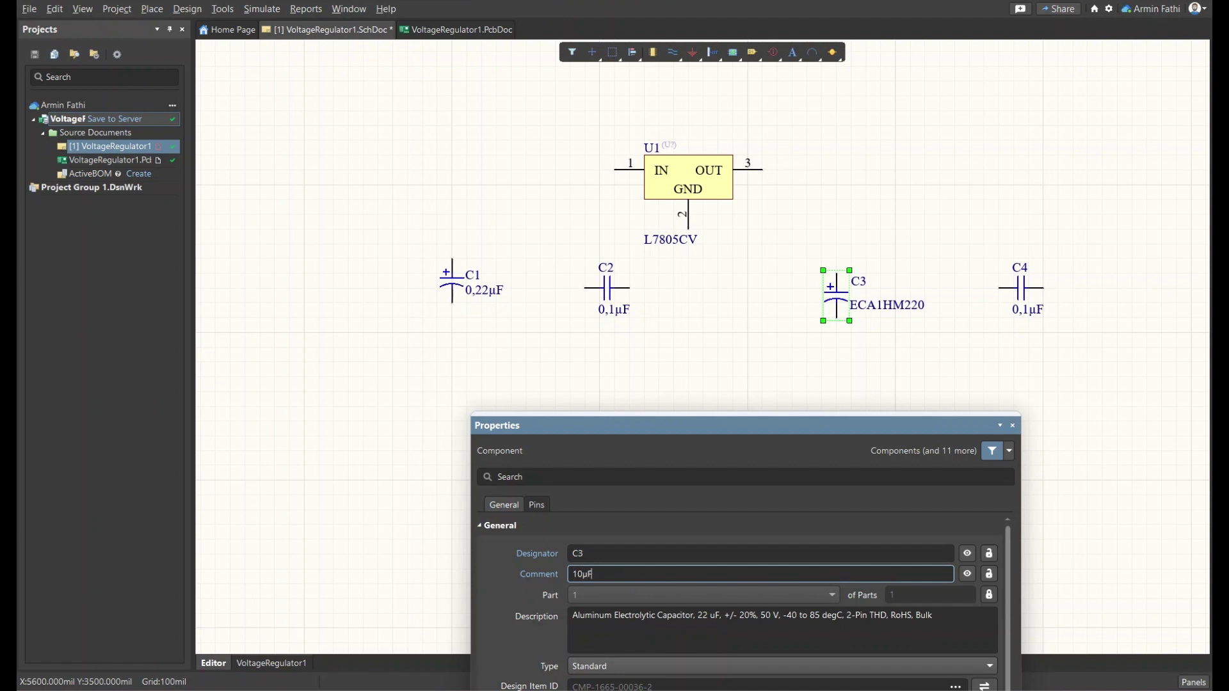
click(1013, 425)
click(878, 442)
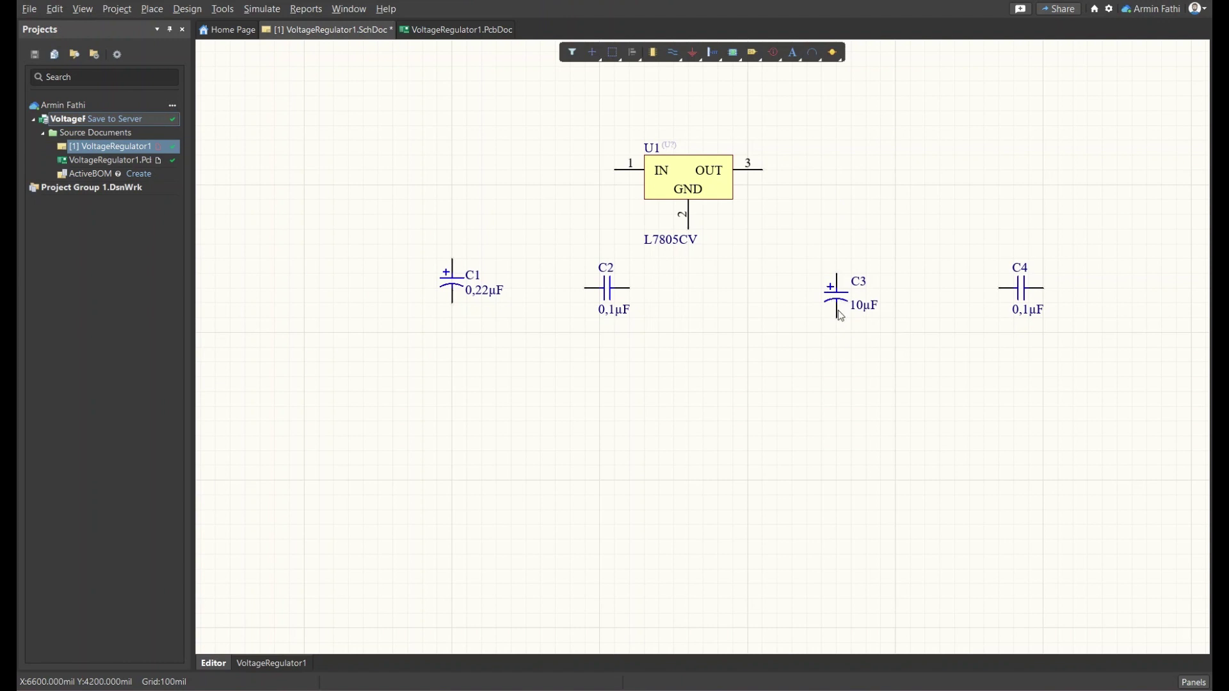
click(1186, 684)
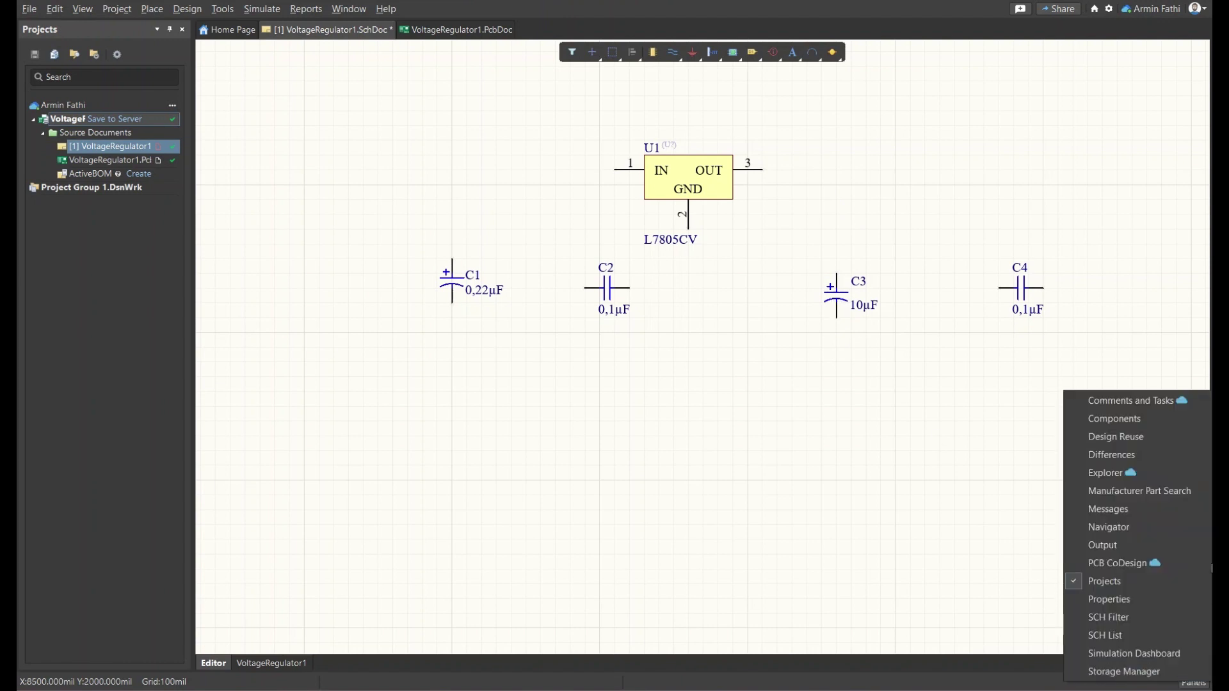
click(1166, 498)
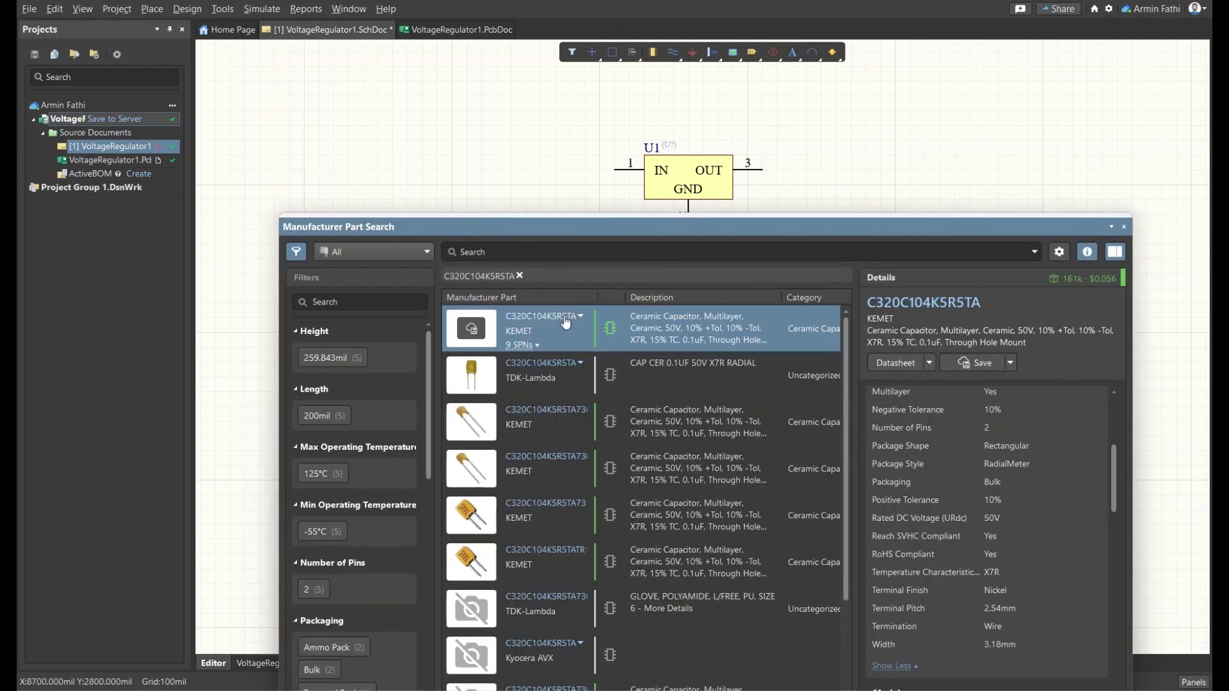
click(1124, 231)
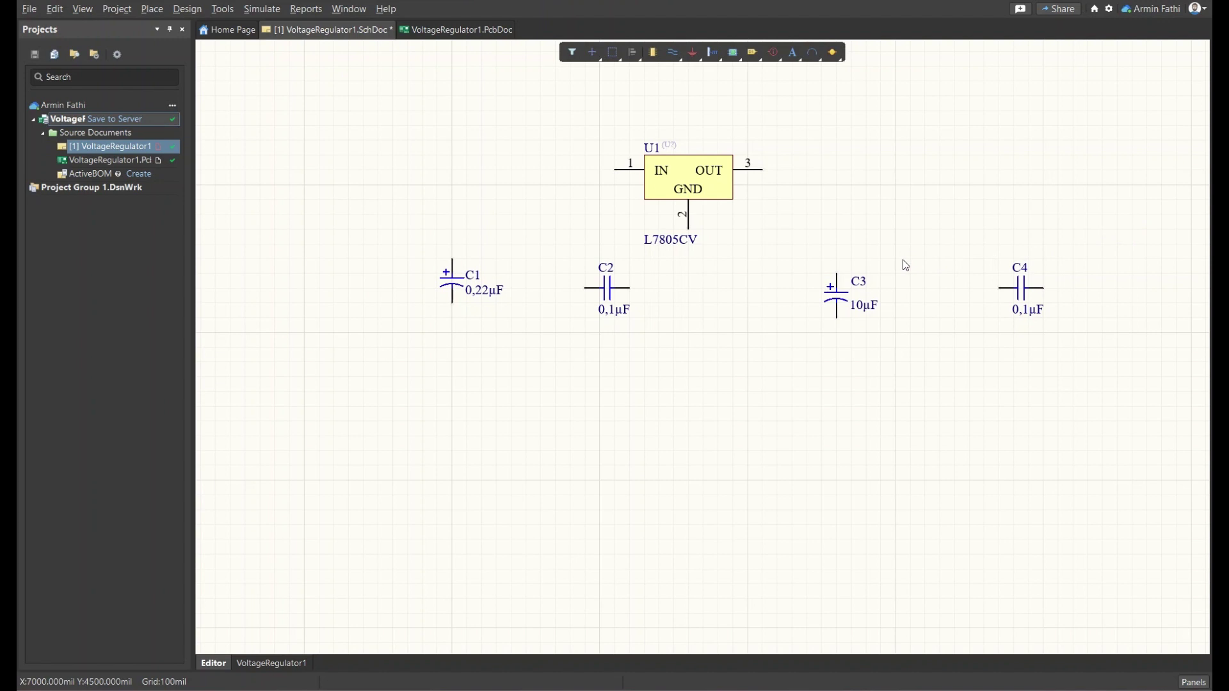
click(479, 31)
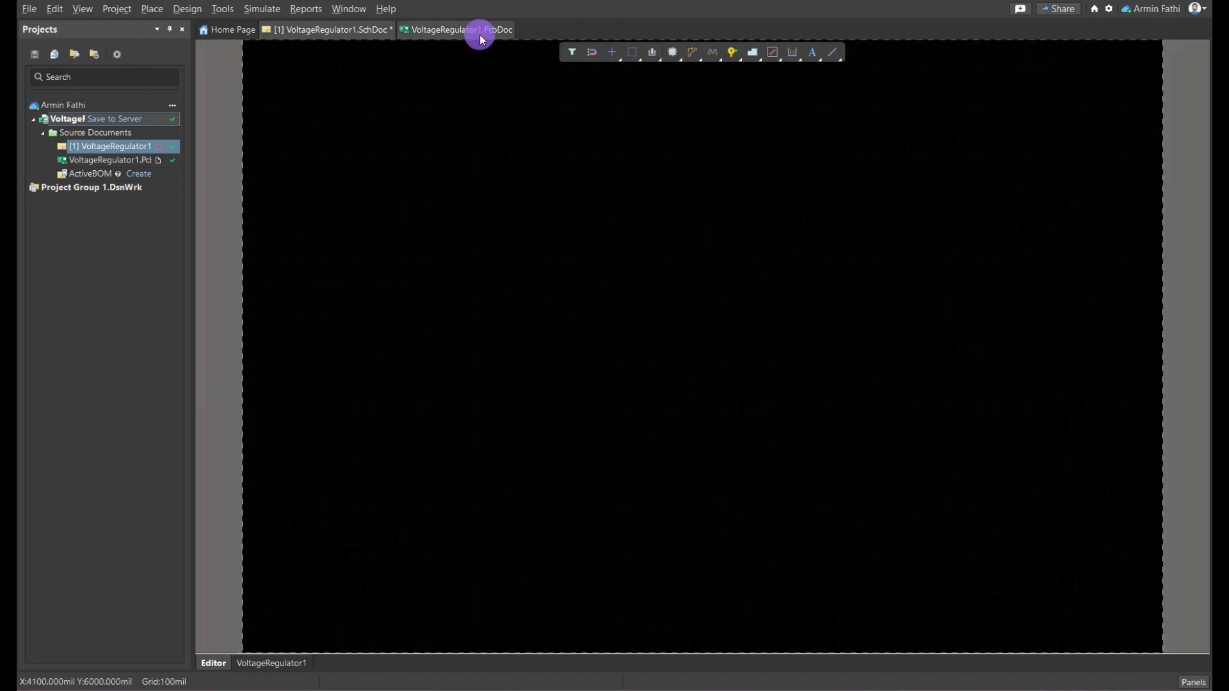
click(346, 31)
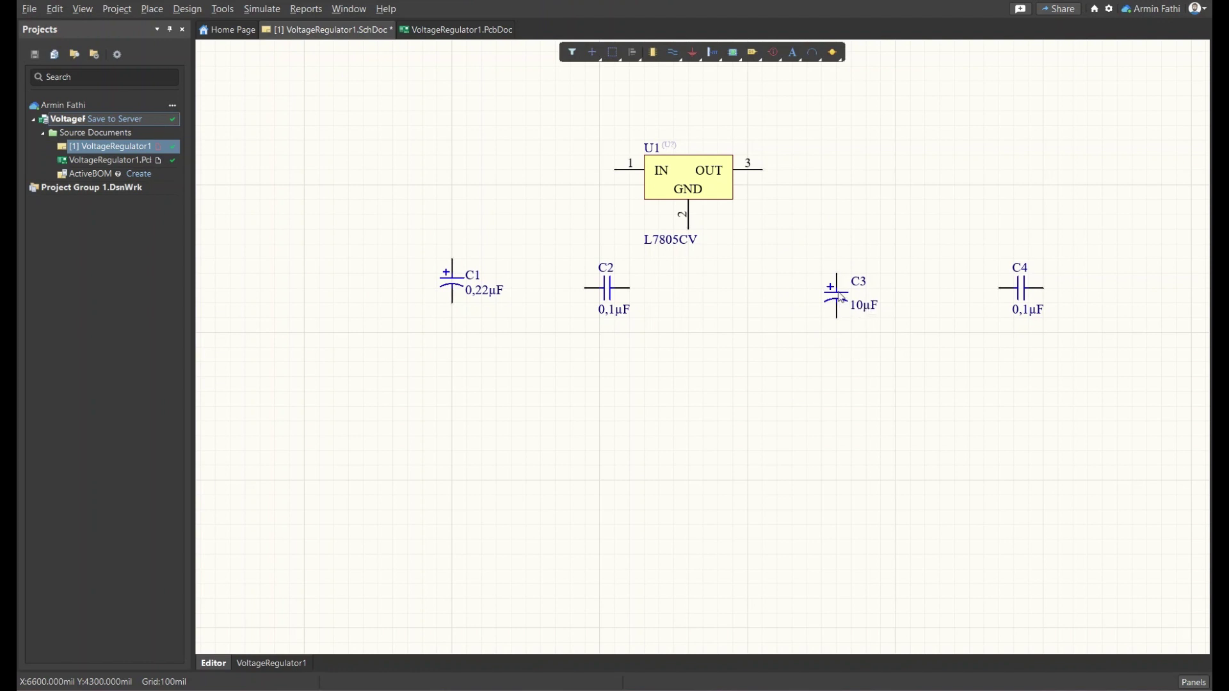
Rotate C2 and C4 upright and arrange the four capacitors in one row, two on each side of U1, with wider spacing
click(884, 278)
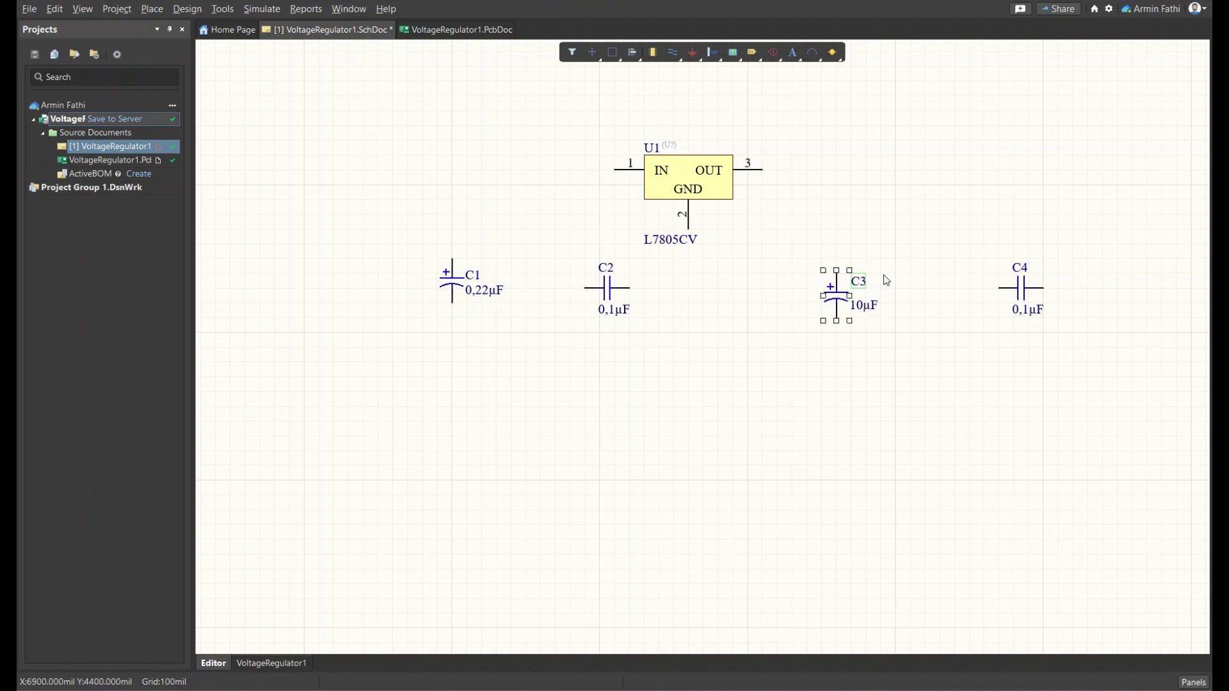
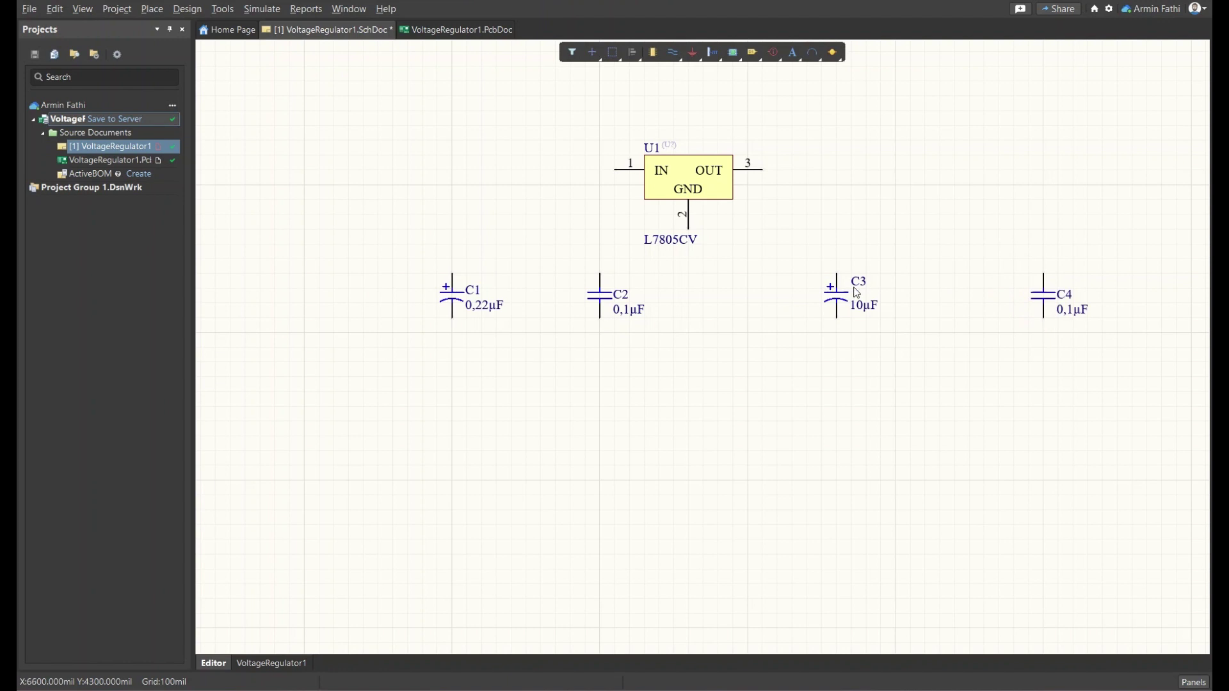
click(855, 285)
drag(855, 286, 862, 285)
drag(628, 321, 575, 313)
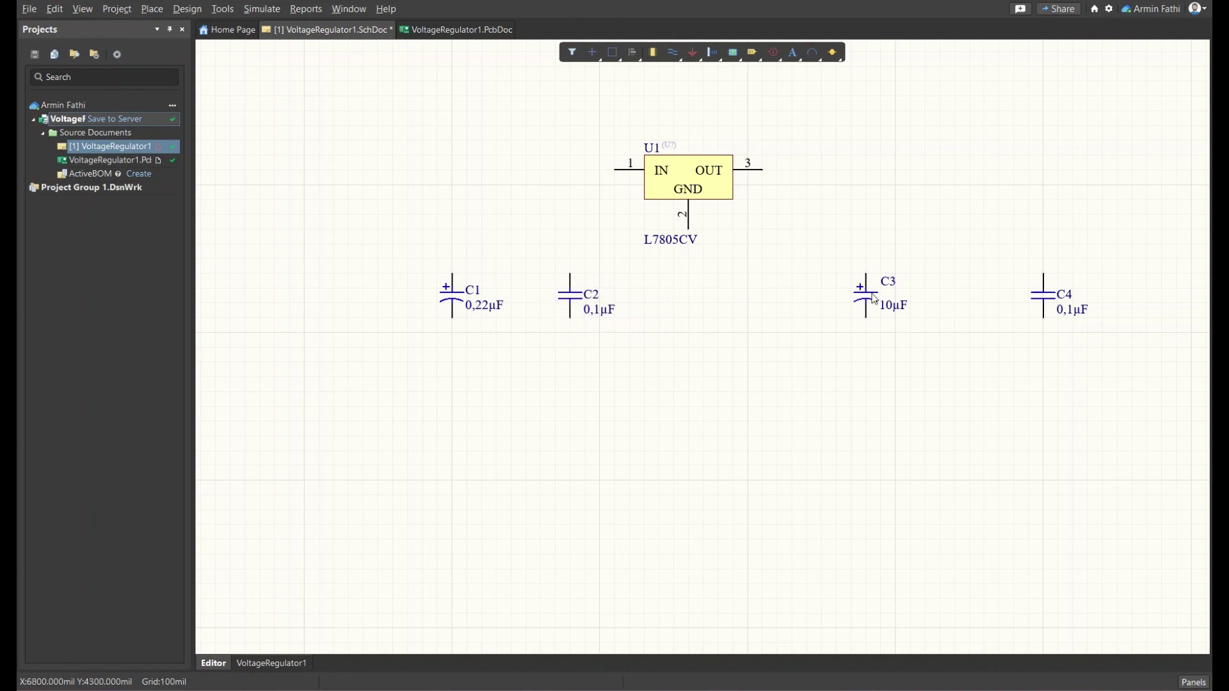
drag(699, 185, 758, 184)
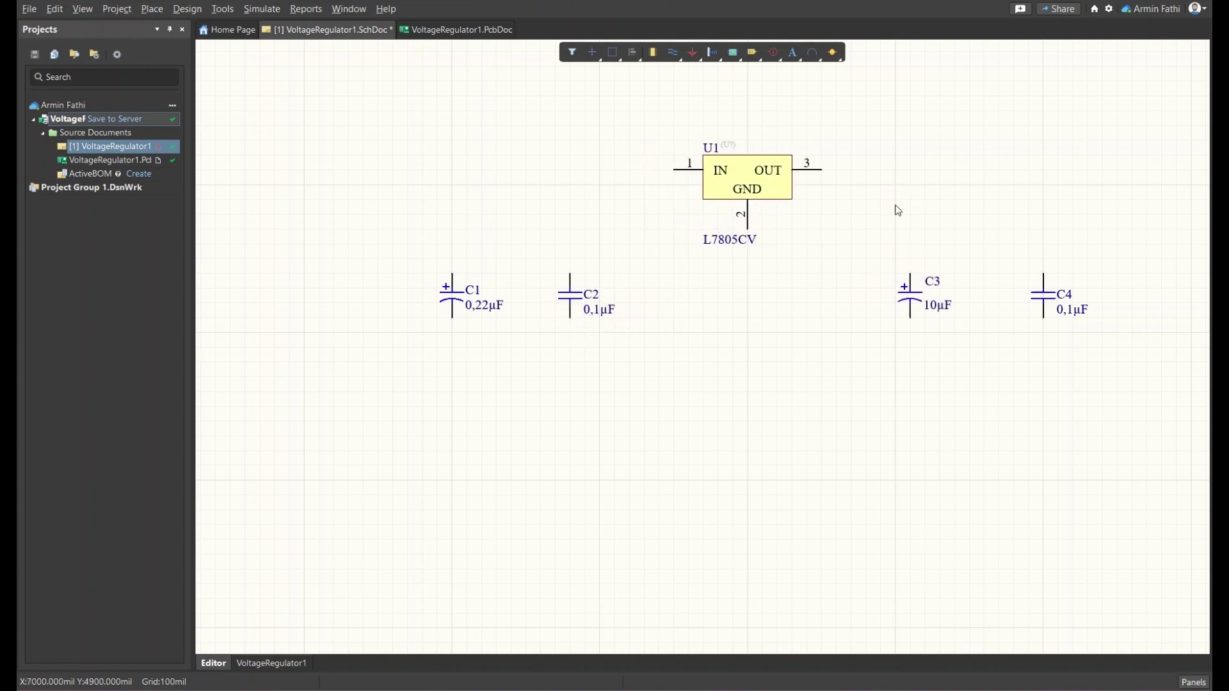
Wire the lower pins of C1, C2, C3 and C4 together with a common horizontal wire about 300 mil below the capacitors
scroll(900, 205, up, 1)
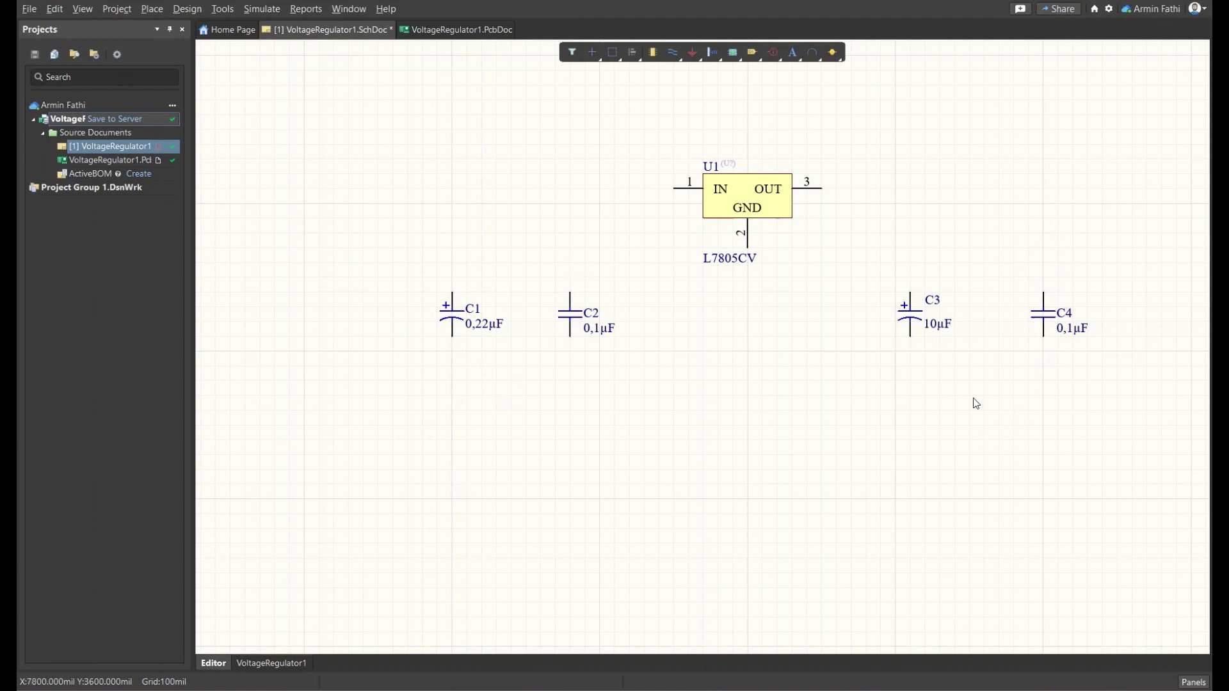
click(677, 55)
click(452, 336)
click(457, 382)
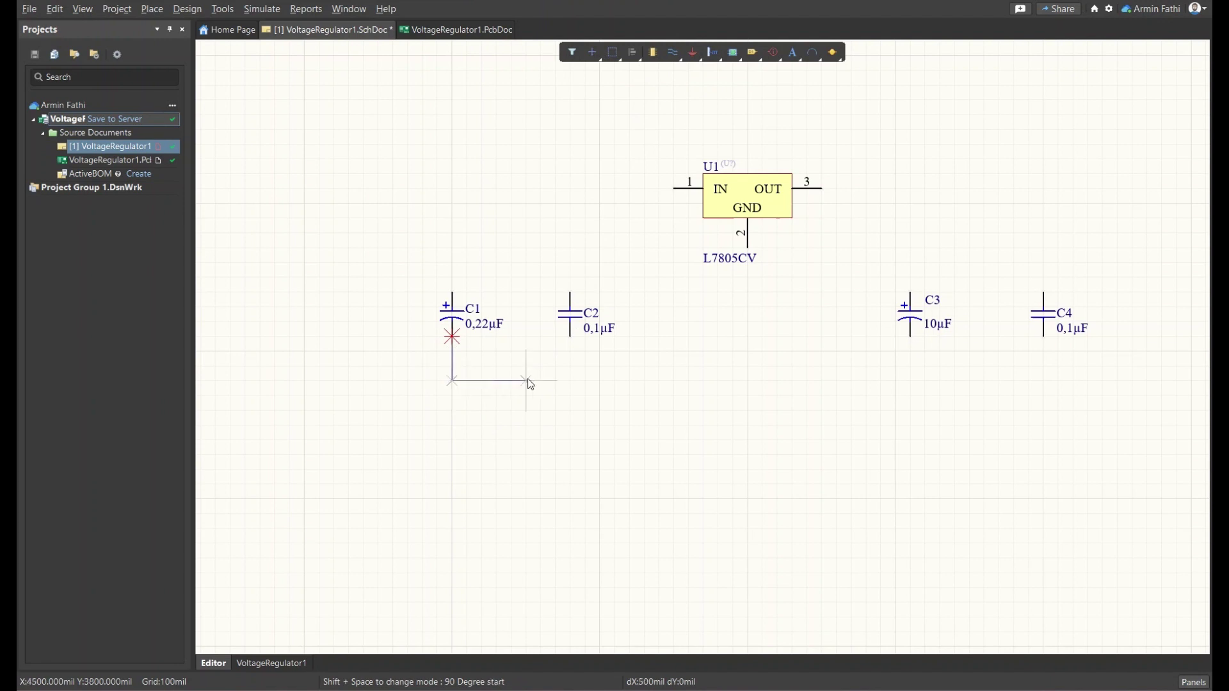
click(574, 342)
click(570, 381)
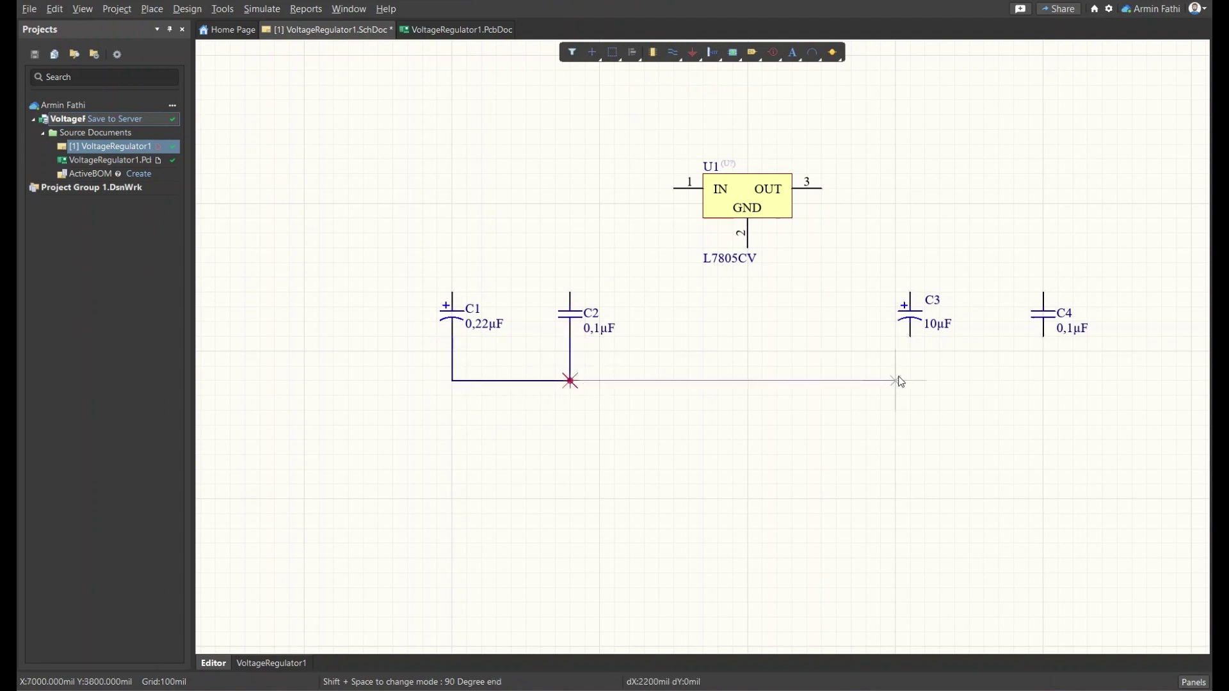
click(911, 381)
click(1041, 384)
right_click(860, 220)
Move the L7805CV label above U1 and wire U1's GND pin straight down to the capacitors' common wire
drag(735, 258, 791, 155)
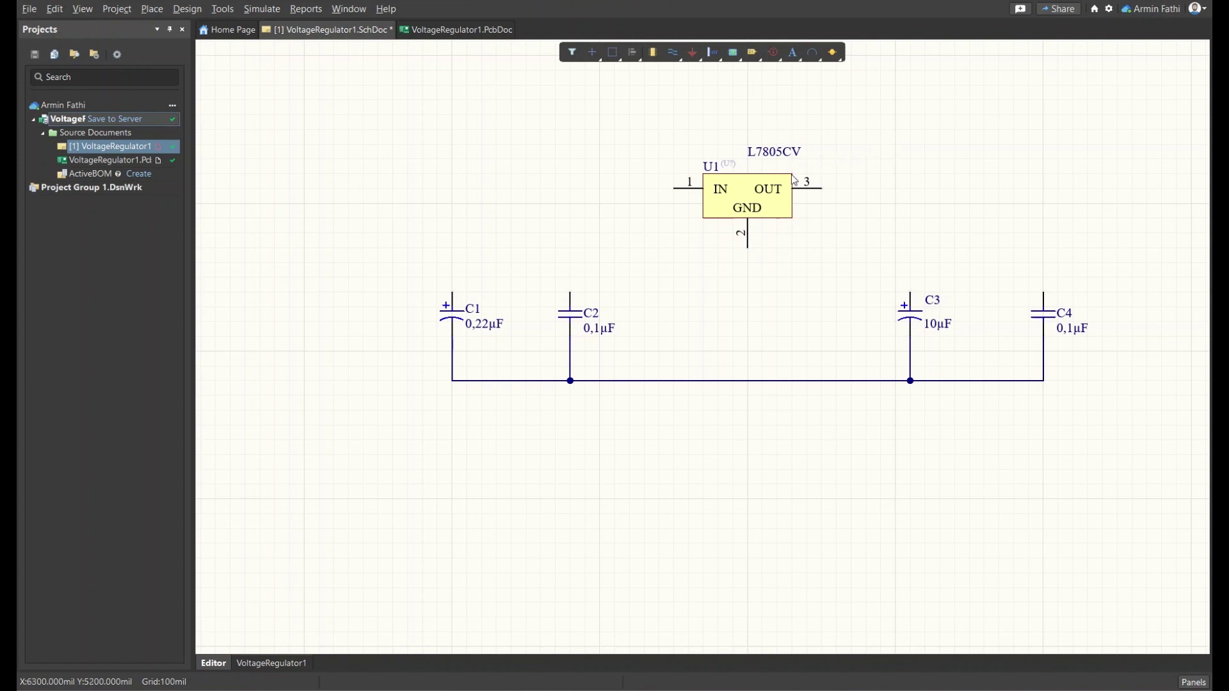
key(ctrl+w)
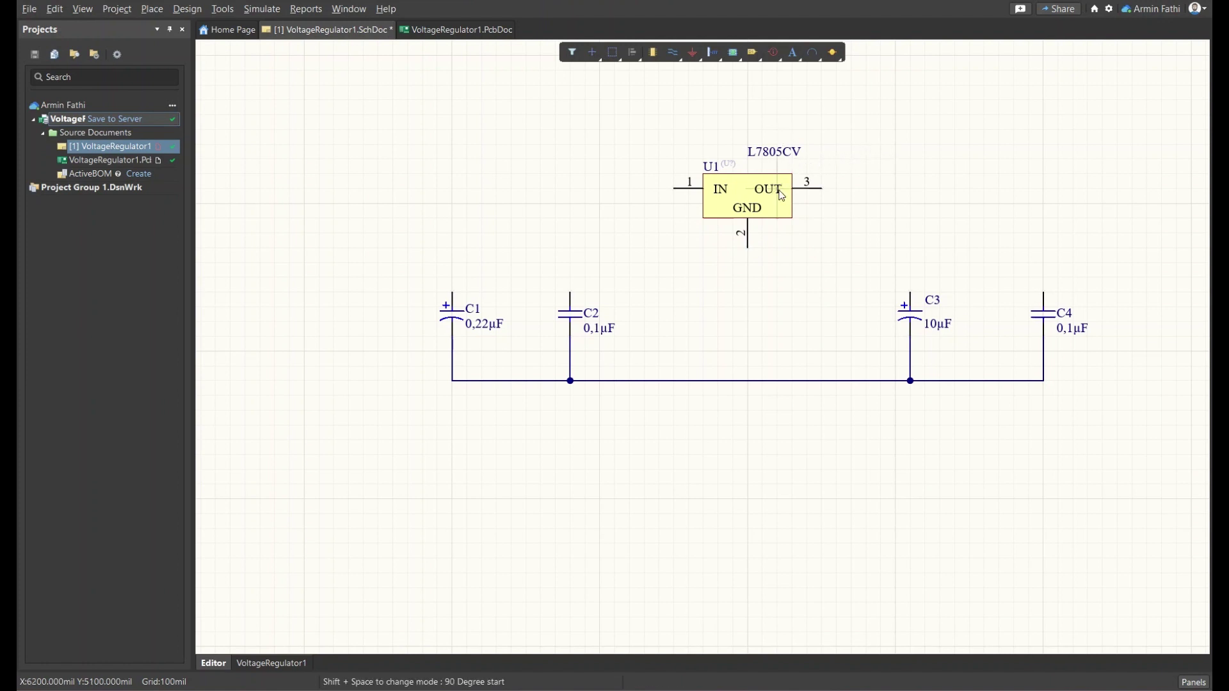
click(748, 248)
click(747, 381)
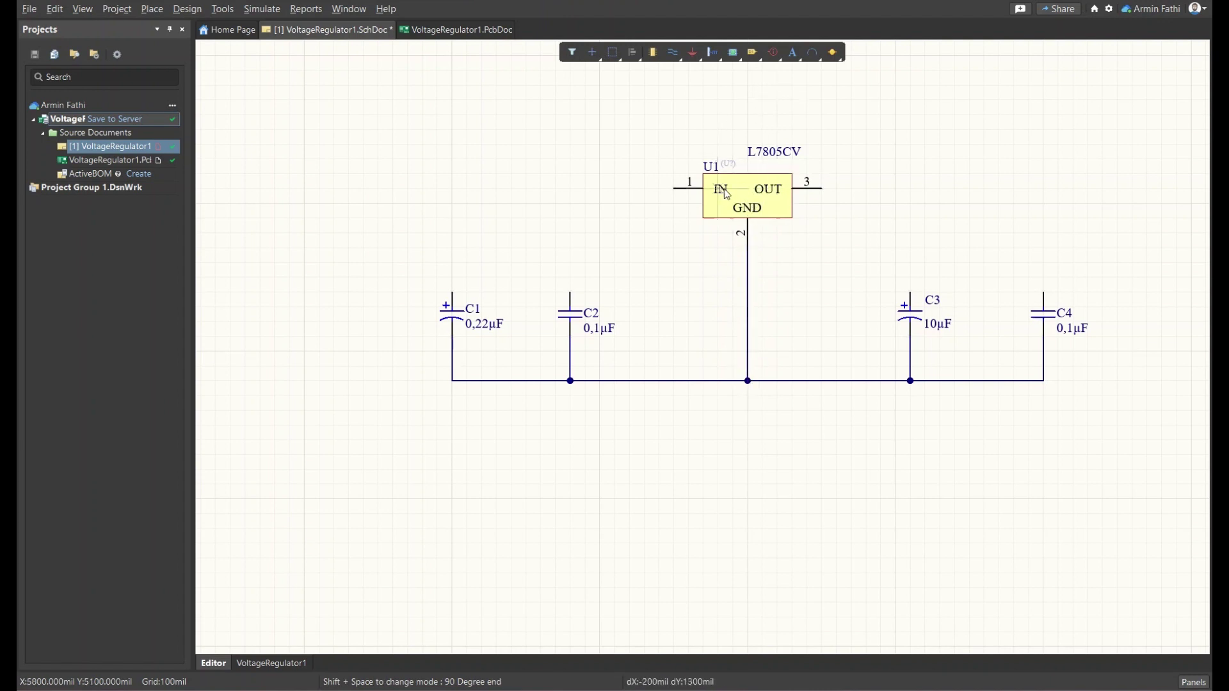
right_click(909, 160)
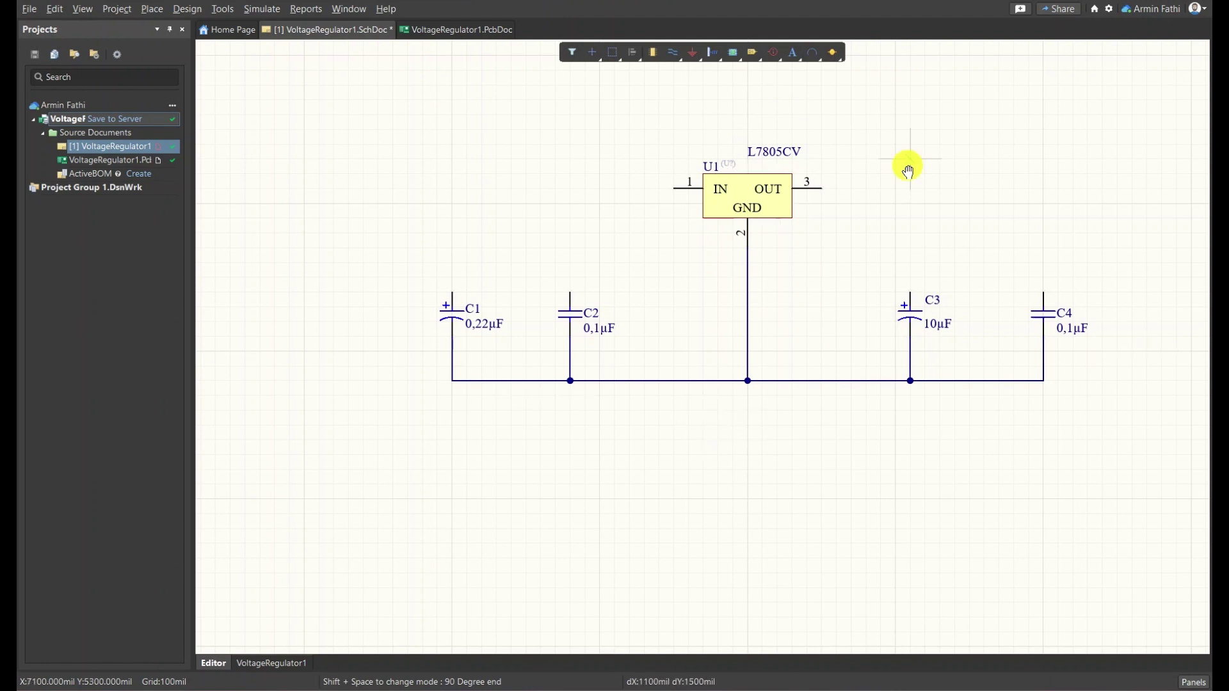
Place a GND power port about 300 mil below the common wire and wire it to the junction under U1
click(694, 62)
click(748, 428)
right_click(797, 437)
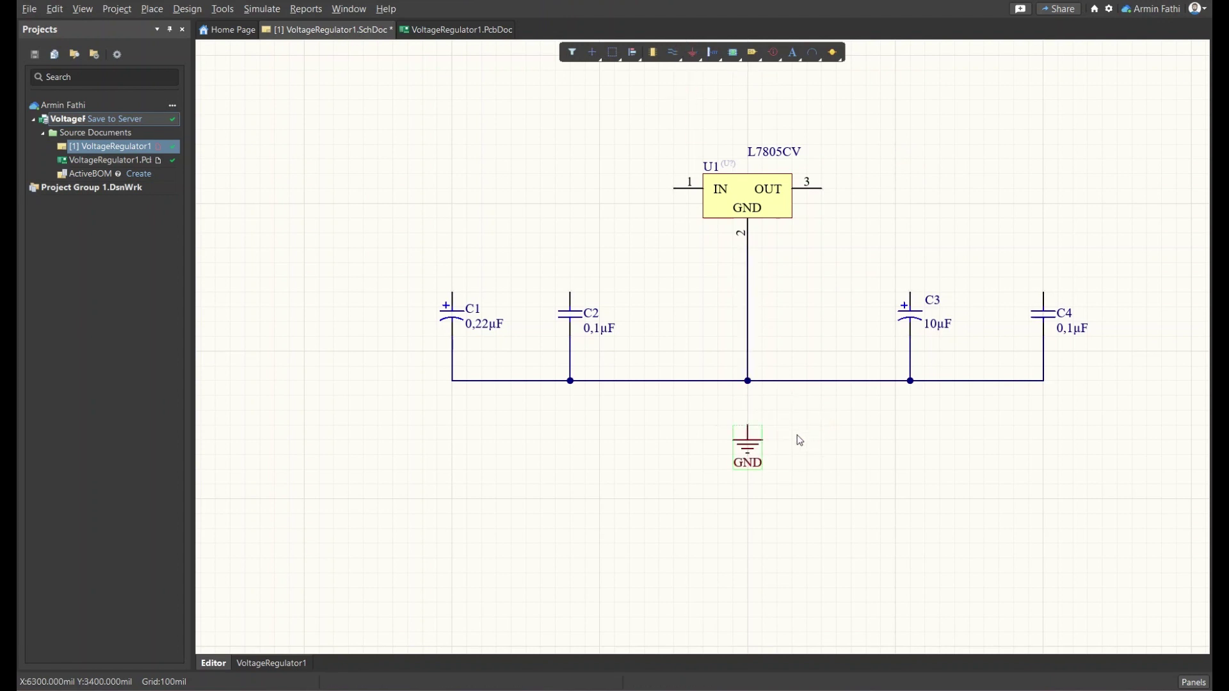
key(ctrl+w)
click(747, 425)
click(747, 381)
right_click(705, 385)
scroll(598, 307, up, 2)
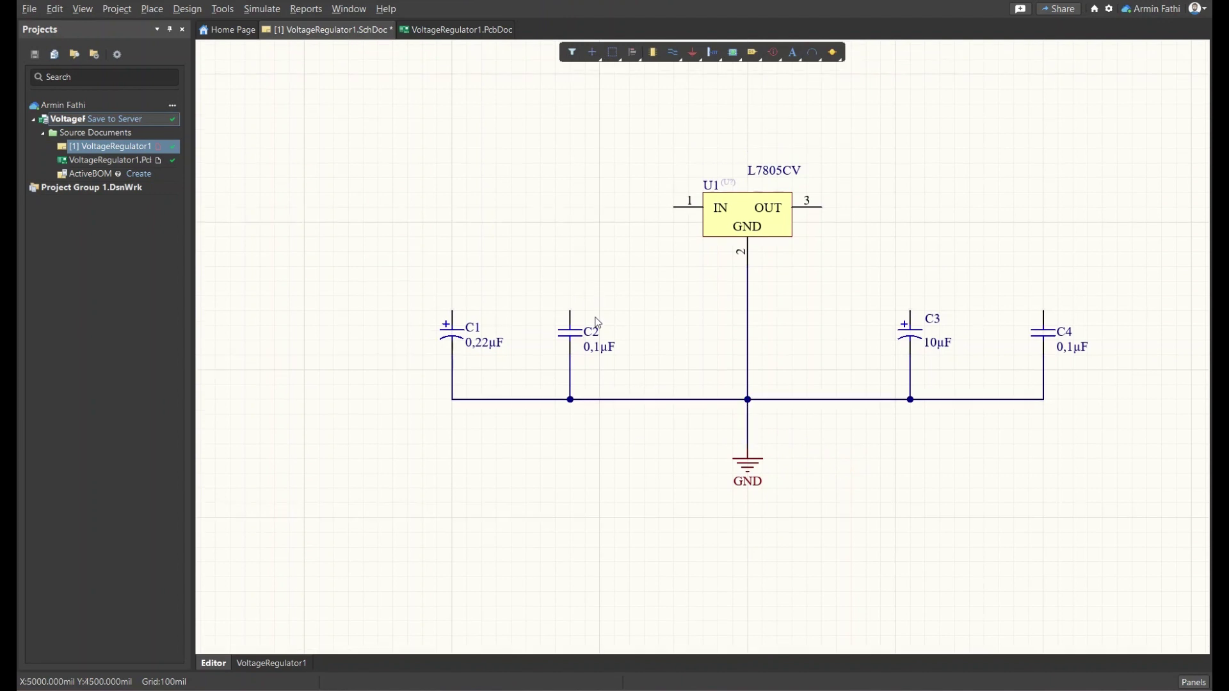
Wire the upper pins of C3 and C4 to U1's OUT pin
key(ctrl+w)
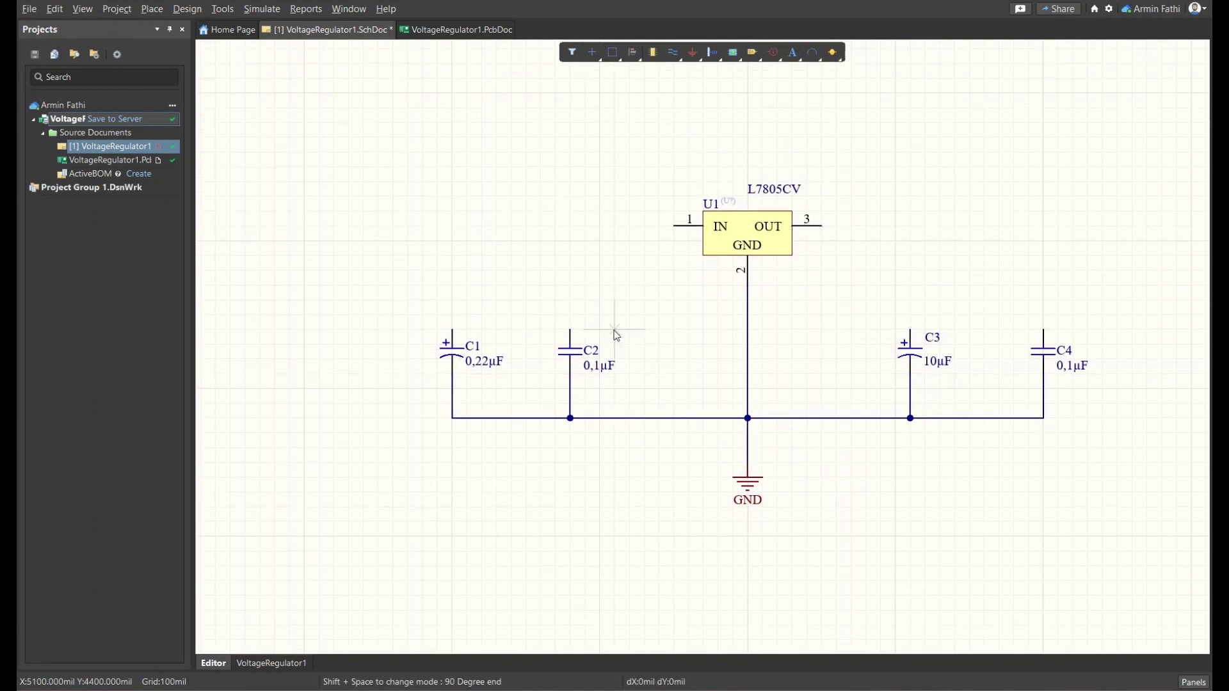
click(911, 330)
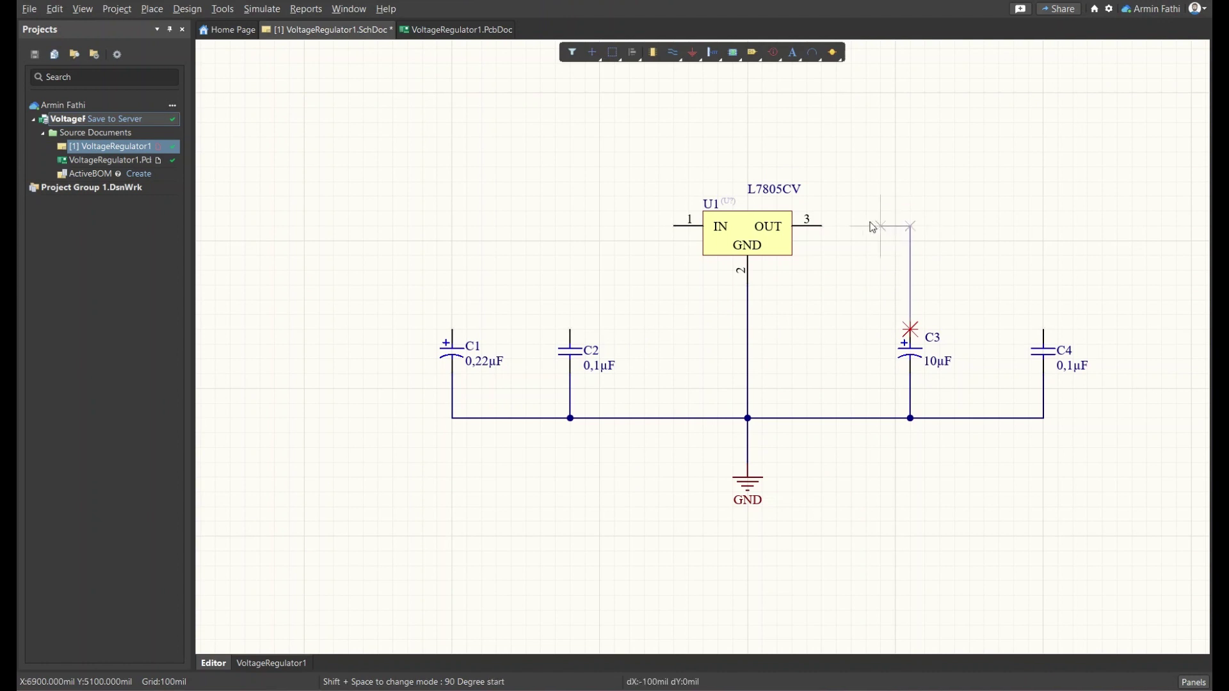
click(822, 225)
click(1043, 329)
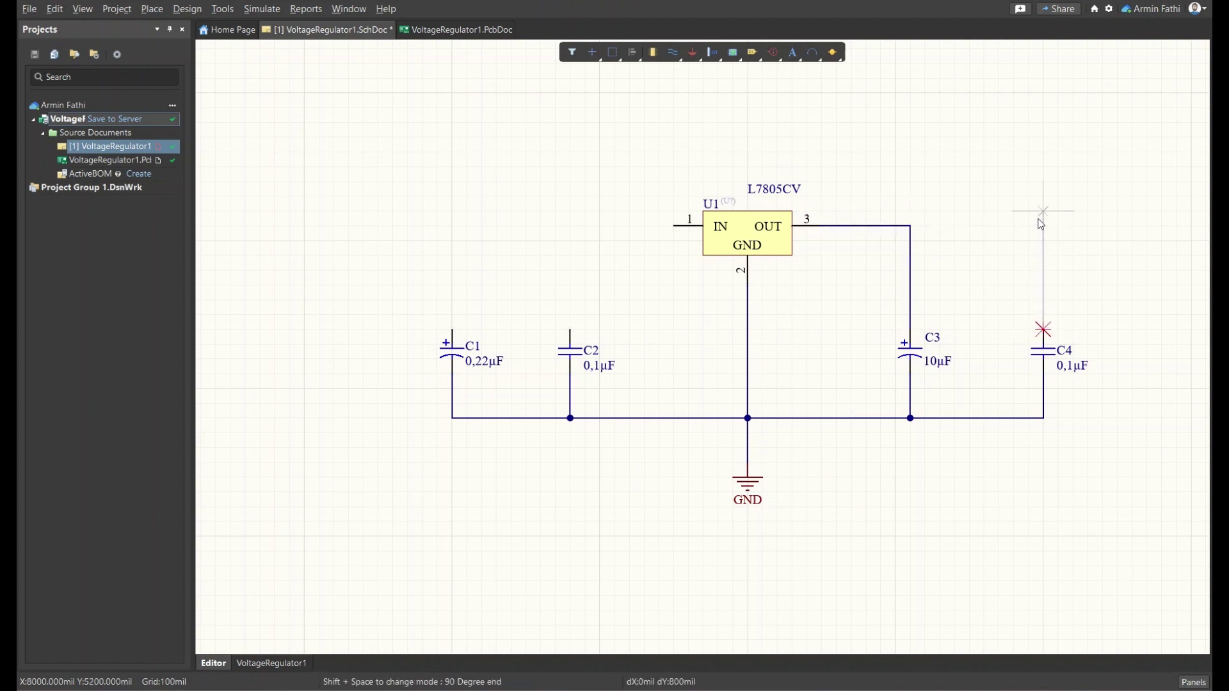
click(911, 225)
Wire the upper pins of C2 and C1 to U1's IN pin
click(570, 329)
click(570, 226)
click(673, 227)
click(452, 329)
click(452, 225)
click(570, 226)
right_click(572, 177)
Move all four capacitors up about 200 mil along their wires so they line up, and save the schematic
click(571, 327)
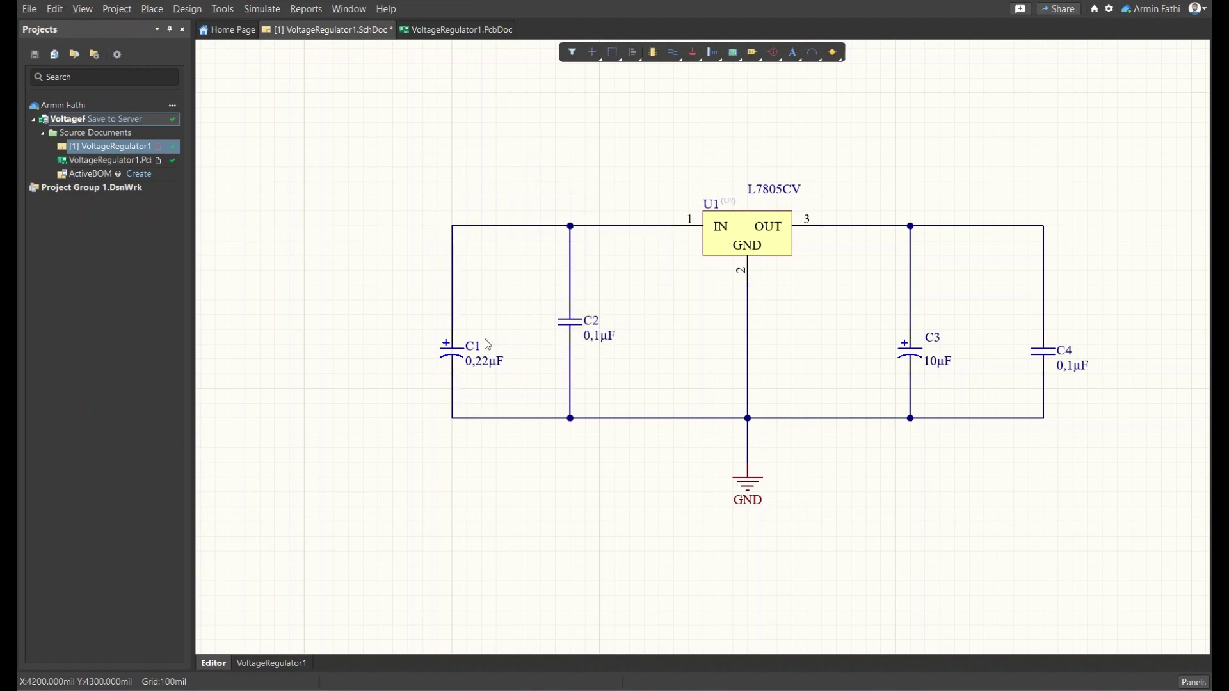
mouse_move(459, 359)
mouse_down()
mouse_move(452, 316)
mouse_move(453, 338)
mouse_up()
drag(909, 351, 907, 342)
drag(1043, 351, 1043, 335)
drag(909, 332, 911, 339)
drag(1048, 349, 1041, 334)
click(1122, 289)
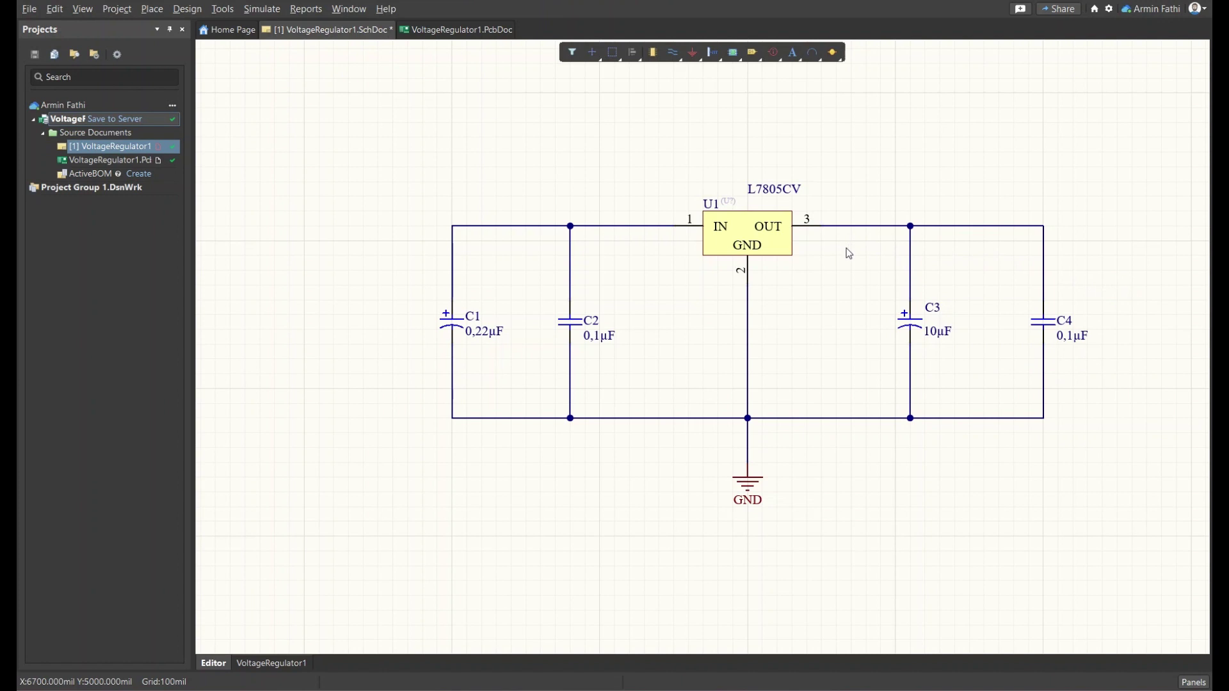
key(ctrl+s)
Copy the manufacturer product number 1N5711 from the diode's DigiKey page and return to the schematic
ctrl+scroll(816, 372, down, 1)
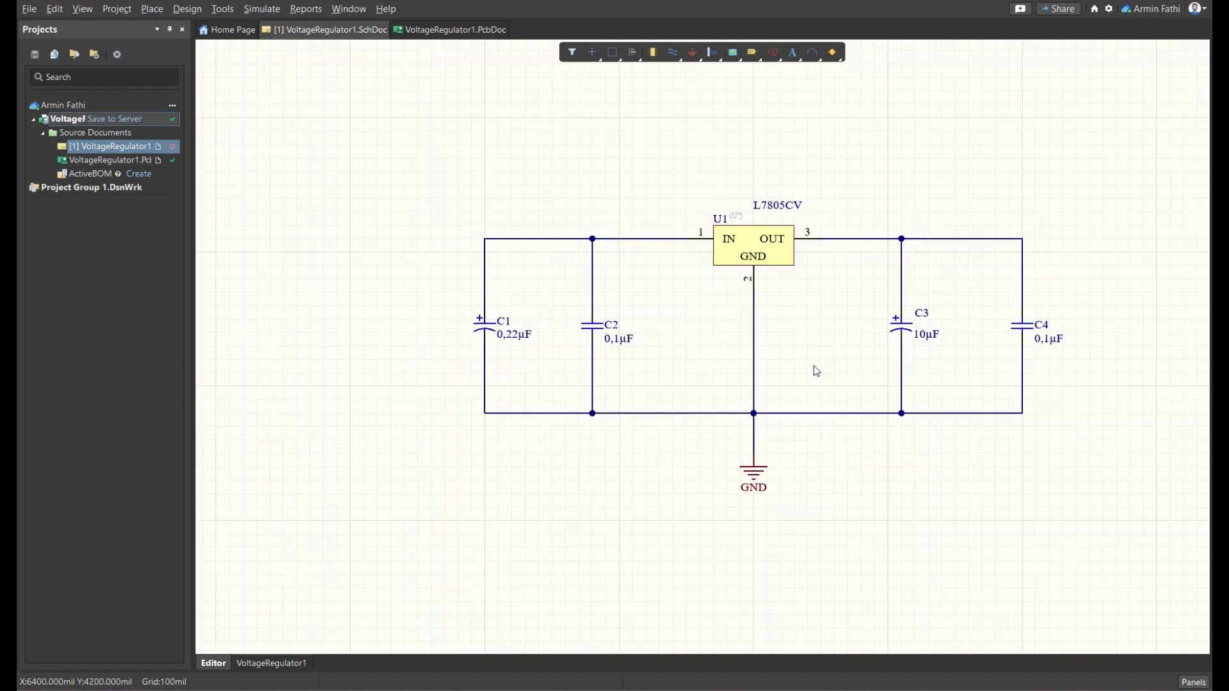
ctrl+scroll(785, 363, down, 1)
right_drag(508, 190, 567, 217)
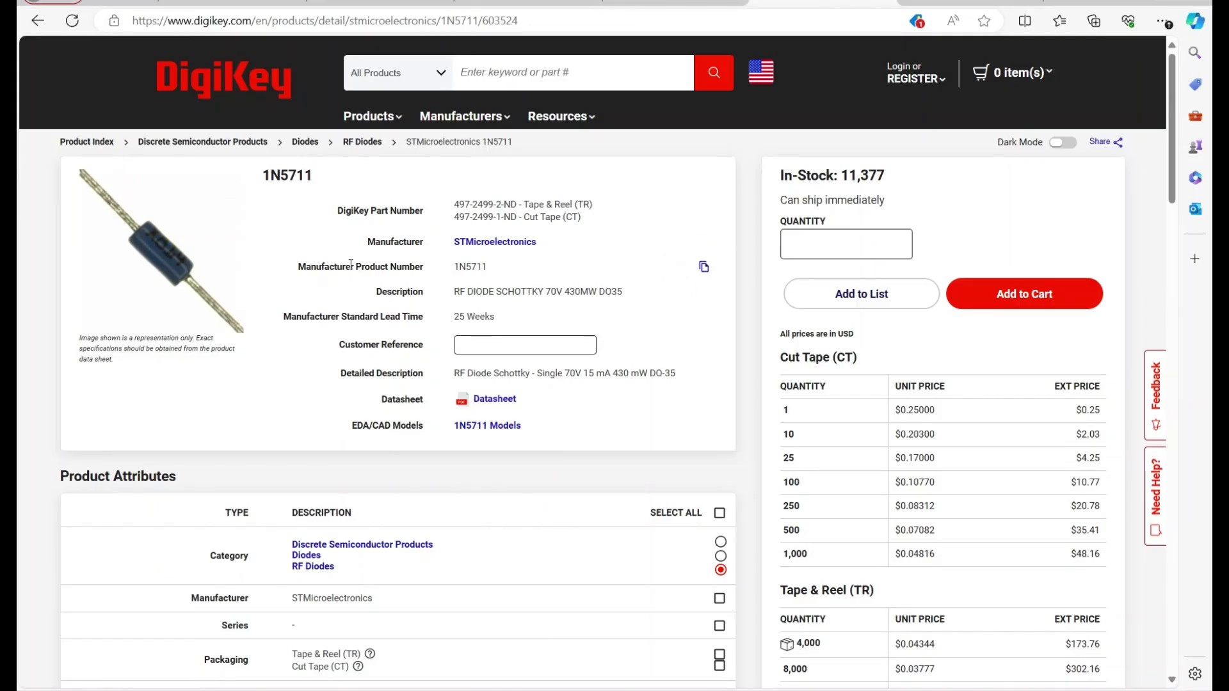
click(703, 266)
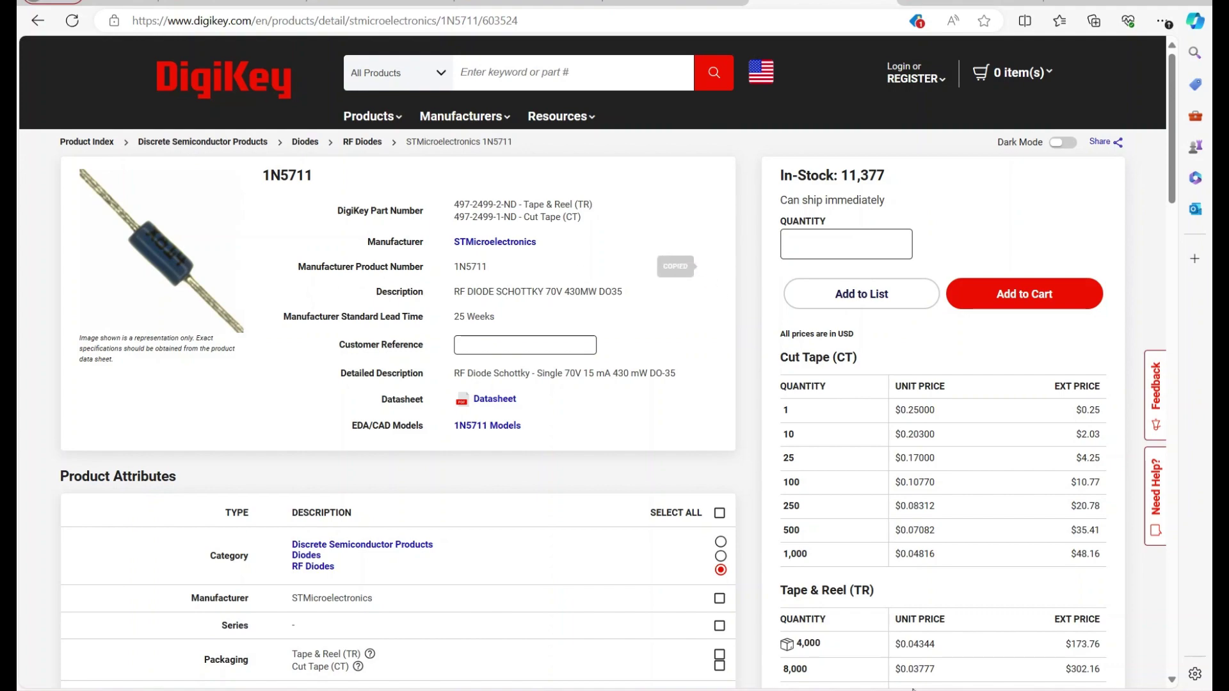
key(alt+Tab)
Search the manufacturer parts for 1N5711
click(1192, 682)
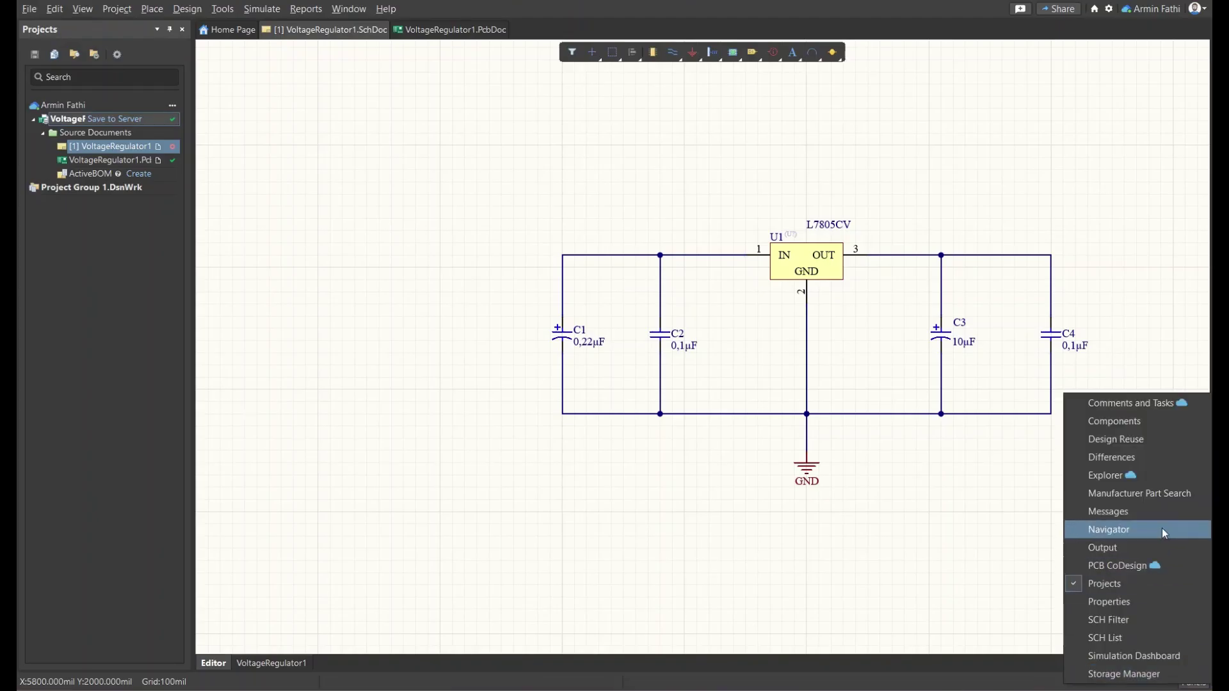
click(1141, 493)
click(520, 275)
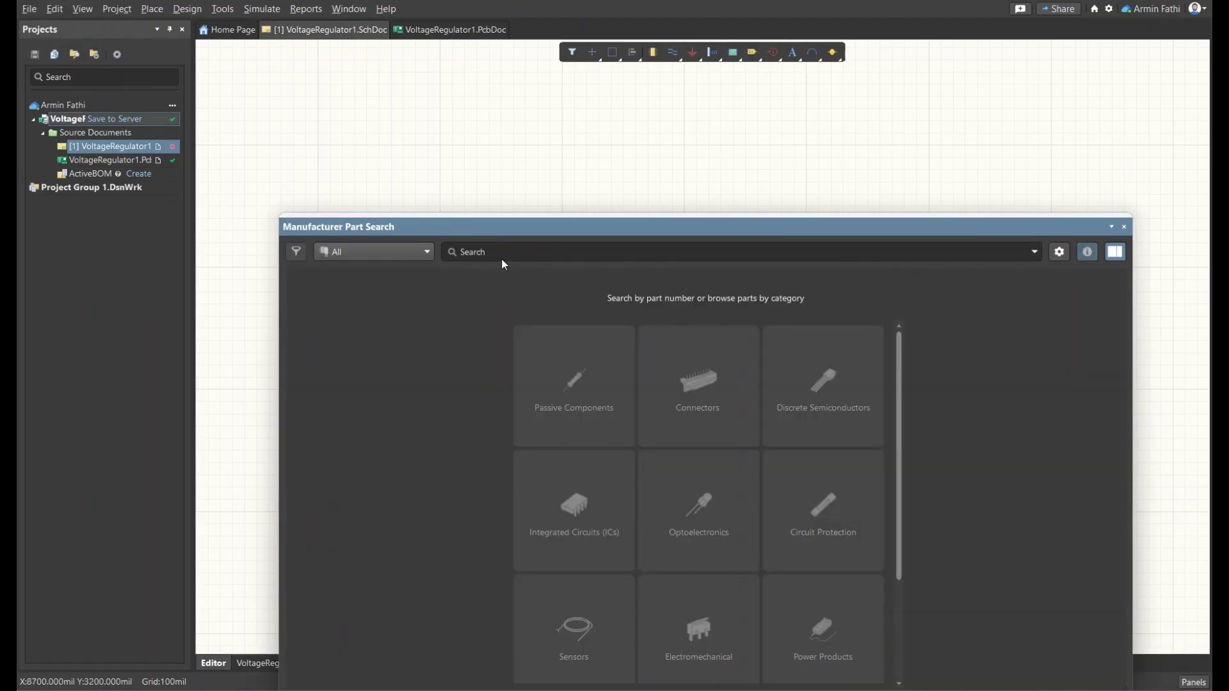
text(1N5711)
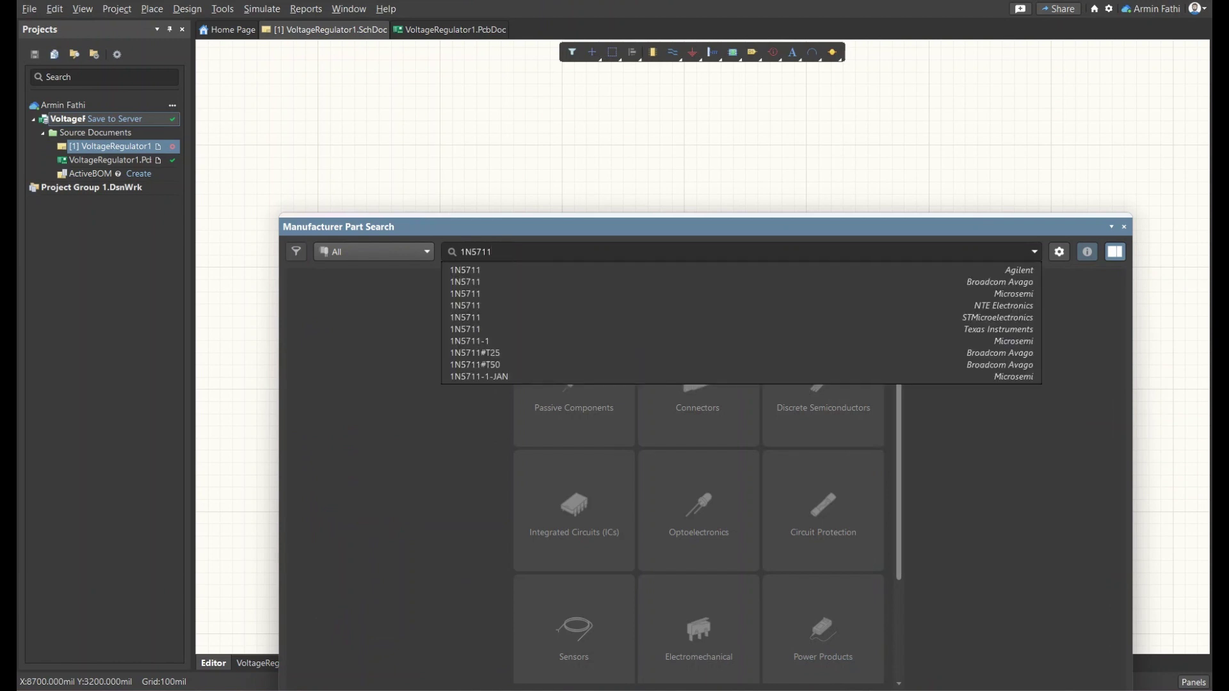
key(Return)
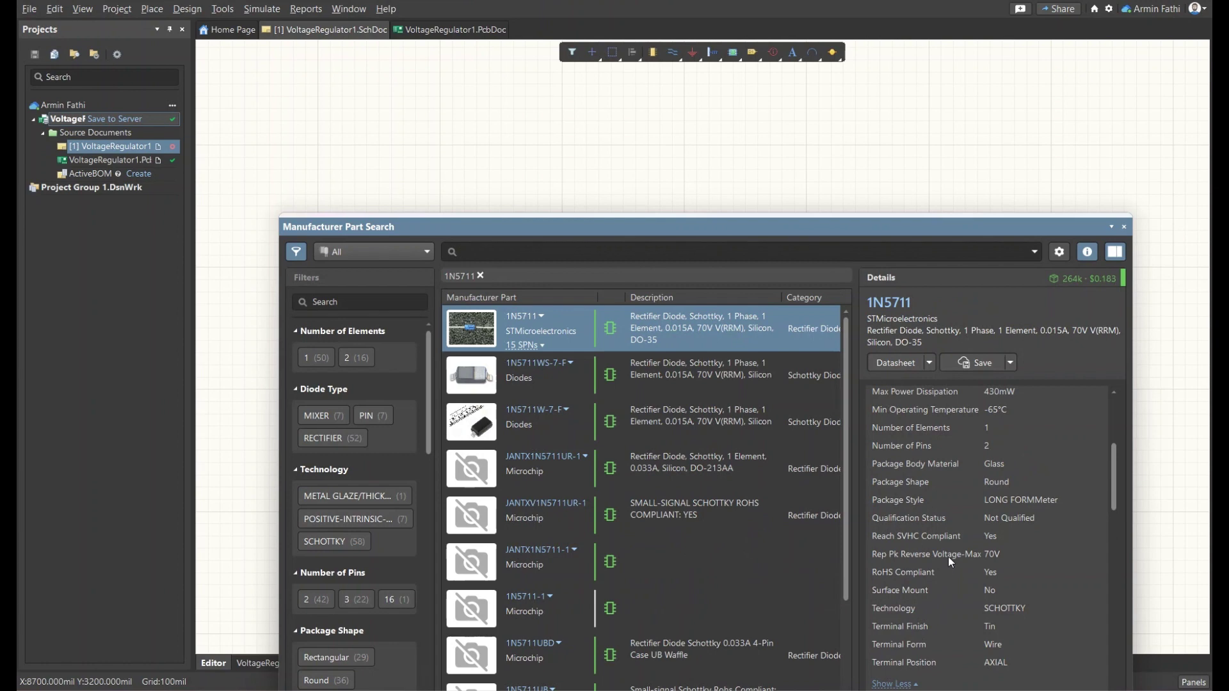
Check the STMicroelectronics 1N5711's symbol and footprint, and place the diode in line with U1's IN wire, about 300 mil left of C1
drag(840, 209, 815, 81)
scroll(974, 398, down, 4)
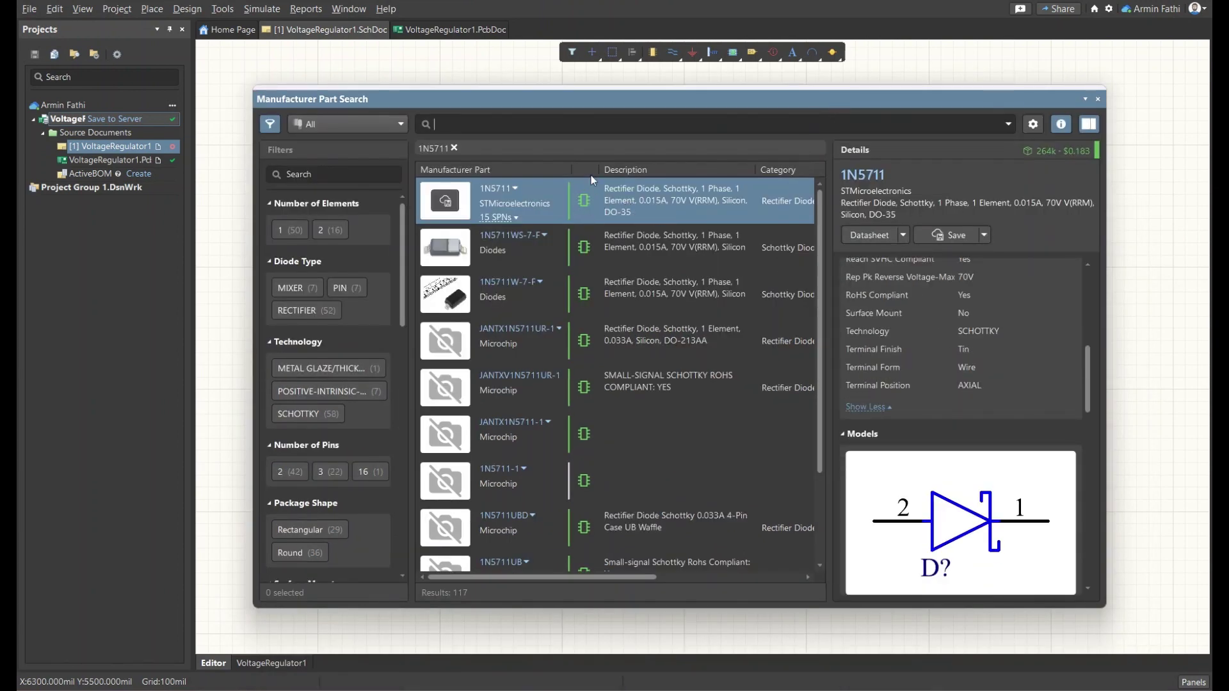
scroll(936, 367, down, 5)
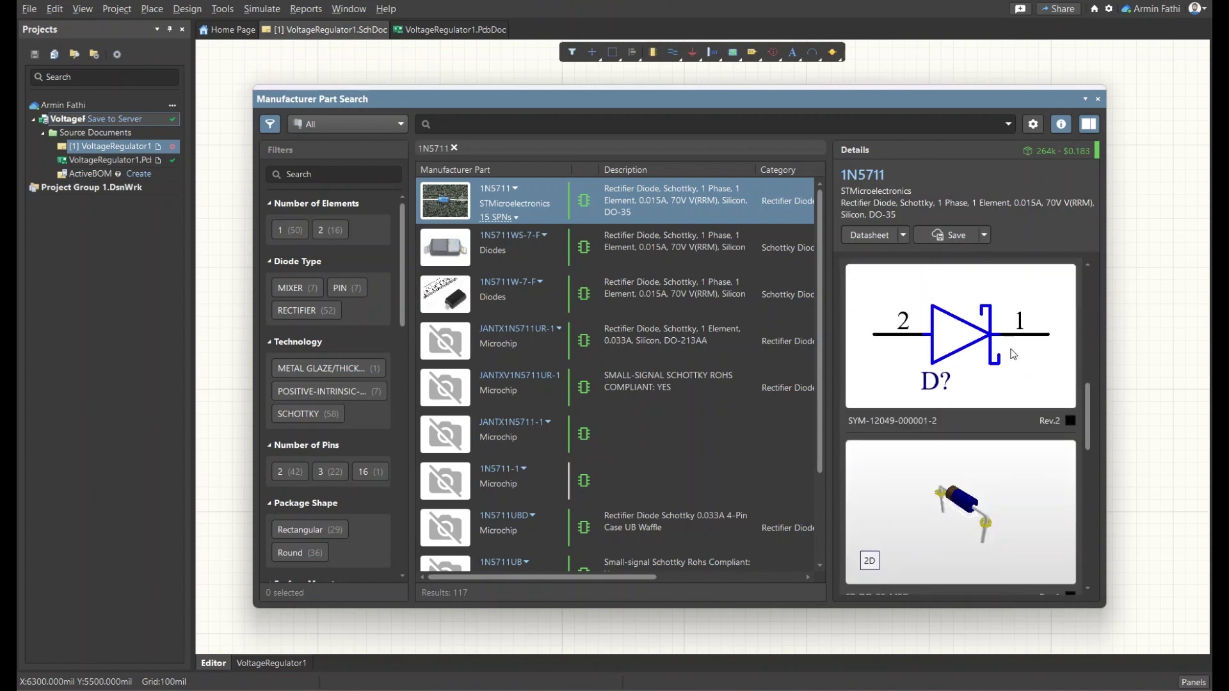
scroll(916, 510, down, 1)
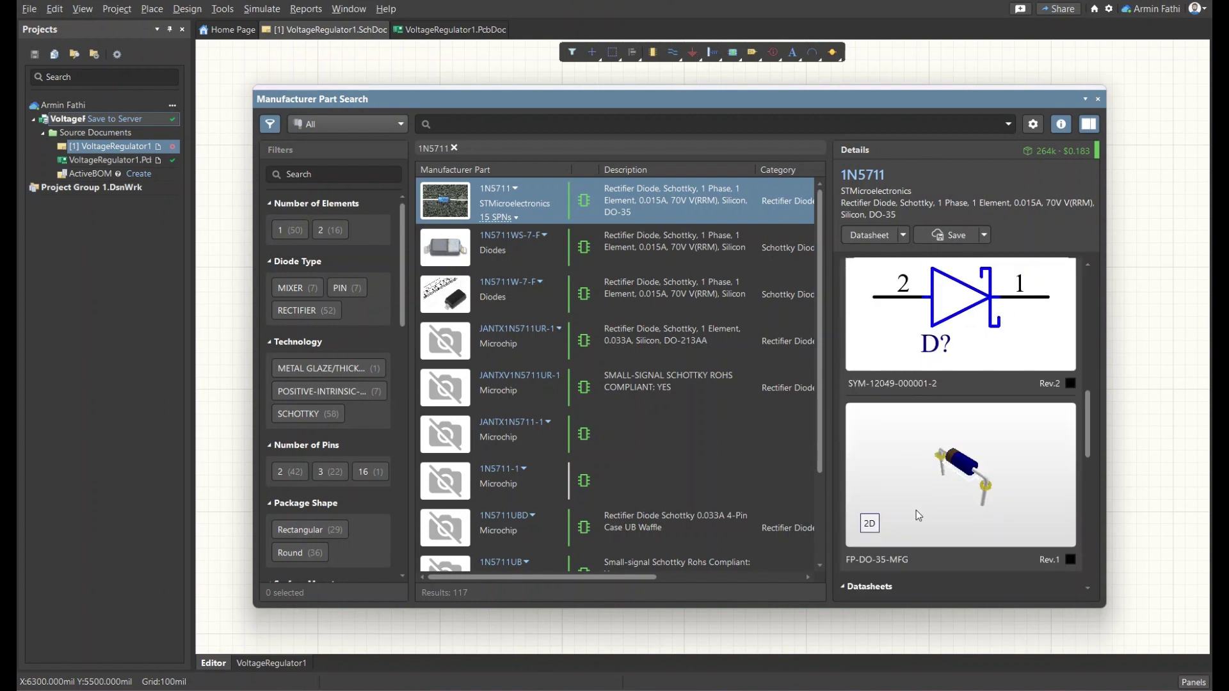
click(872, 524)
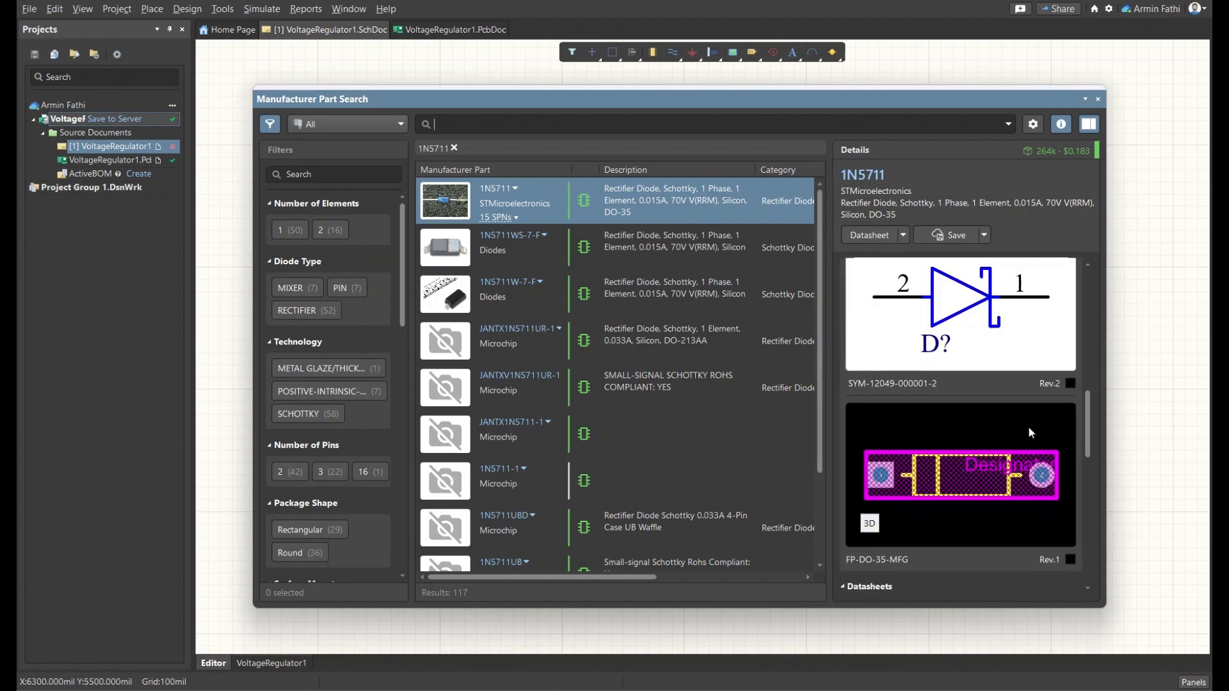
click(869, 524)
right_click(625, 194)
click(666, 235)
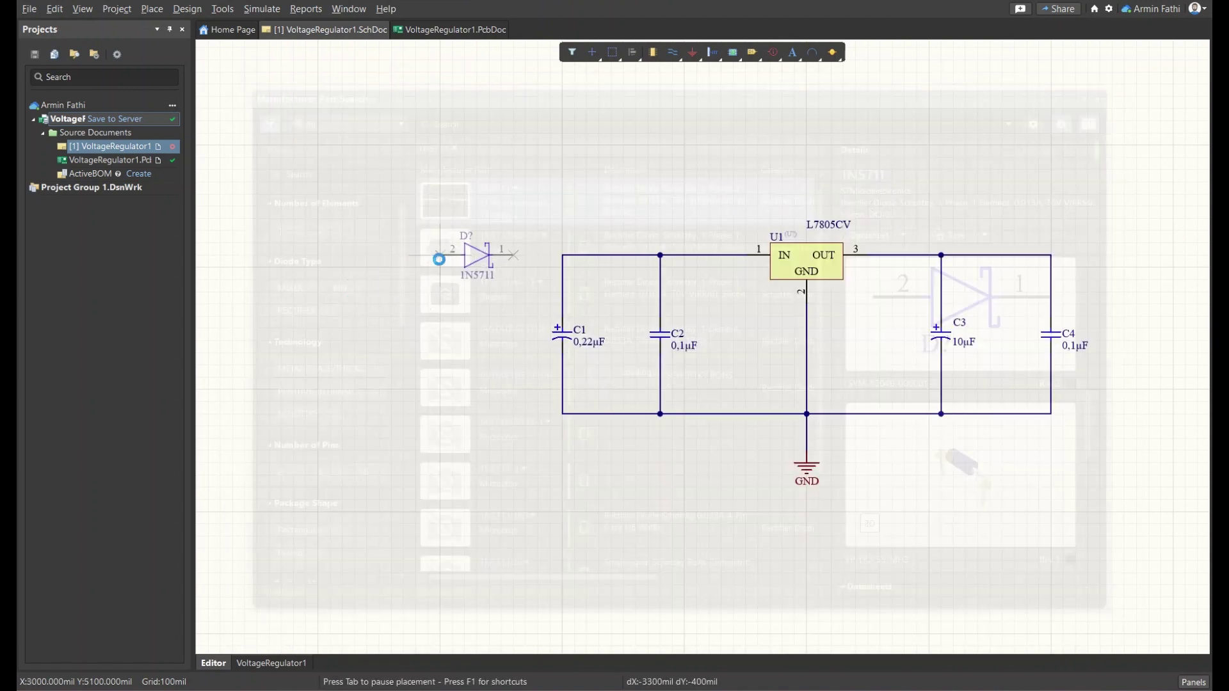
click(451, 256)
right_click(584, 170)
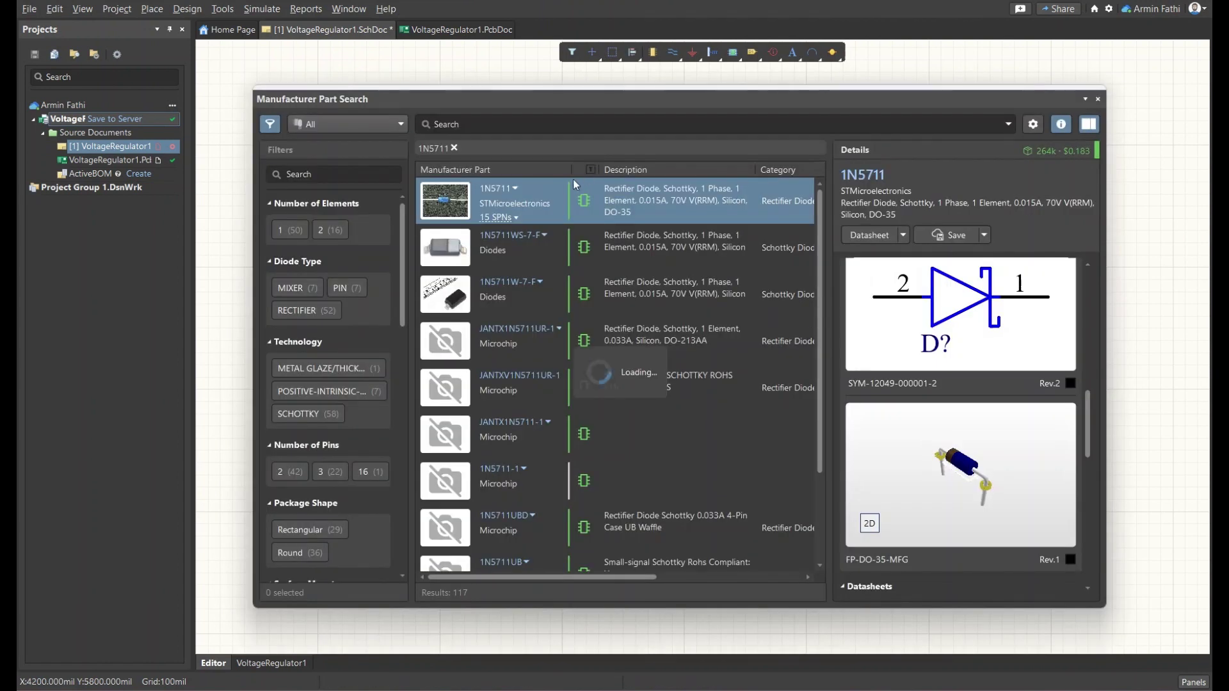
click(1096, 100)
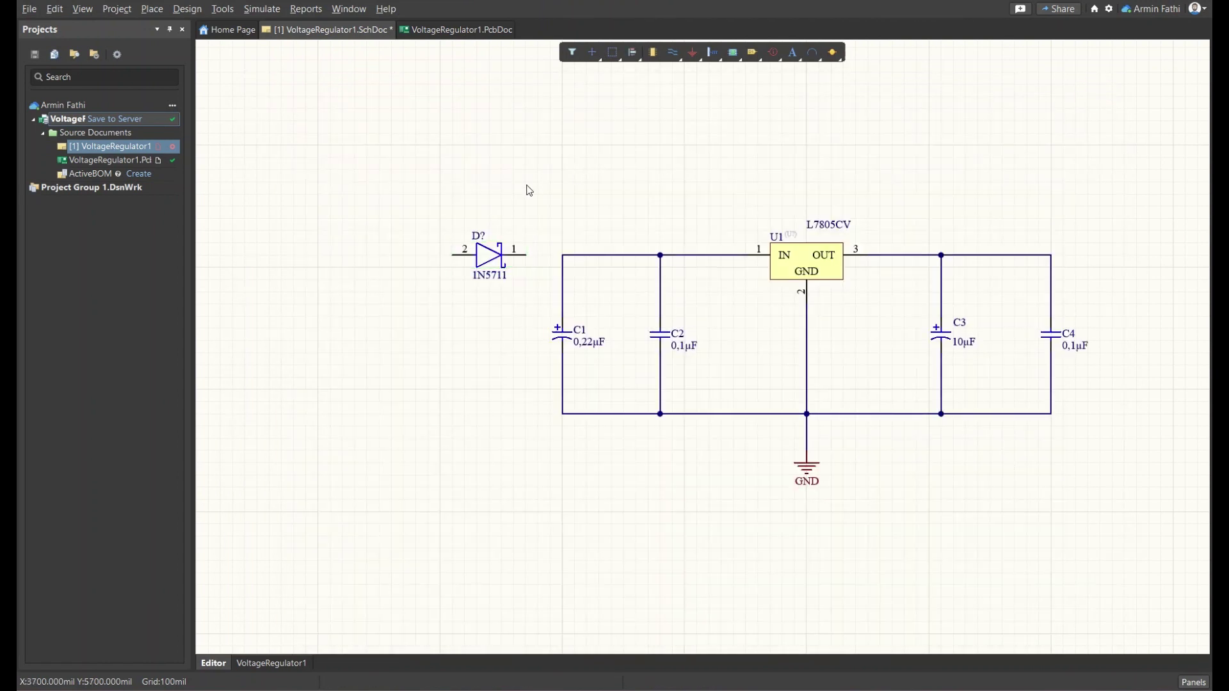
Wire pin 1 of the 1N5711 diode to the corner of the input wire above C1
ctrl+scroll(521, 198, up, 4)
scroll(523, 202, down, 1)
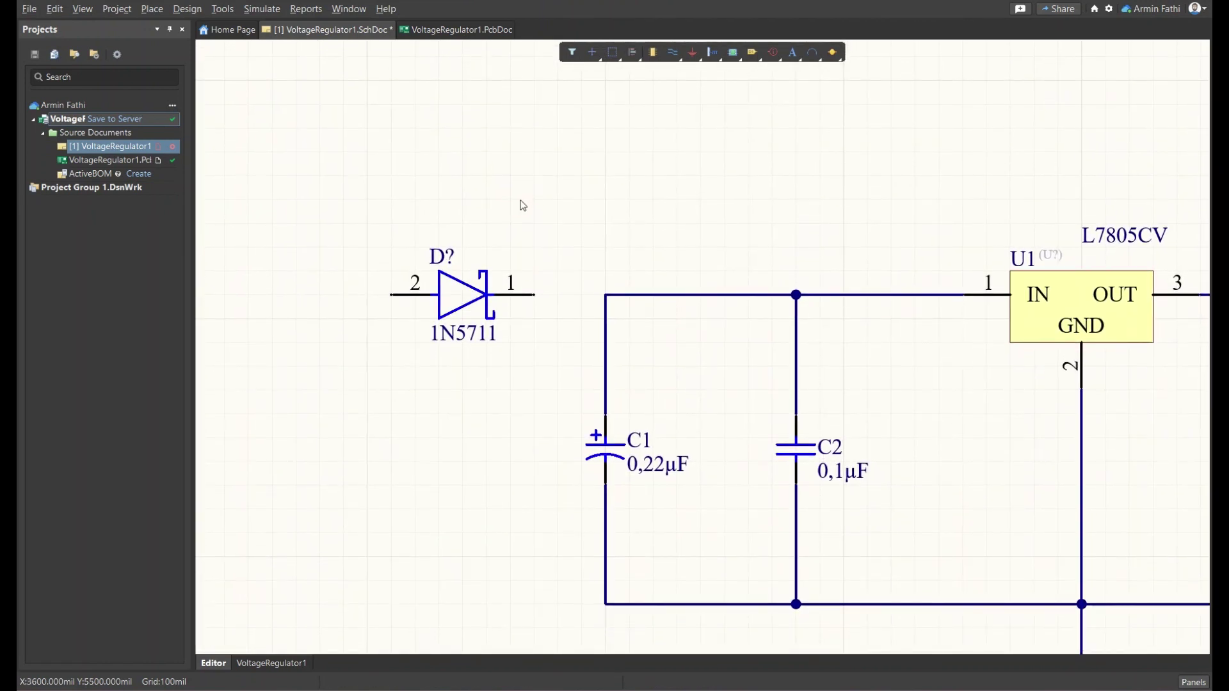
key(ctrl+w)
click(534, 295)
click(605, 295)
right_click(585, 175)
ctrl+scroll(518, 184, down, 3)
click(518, 179)
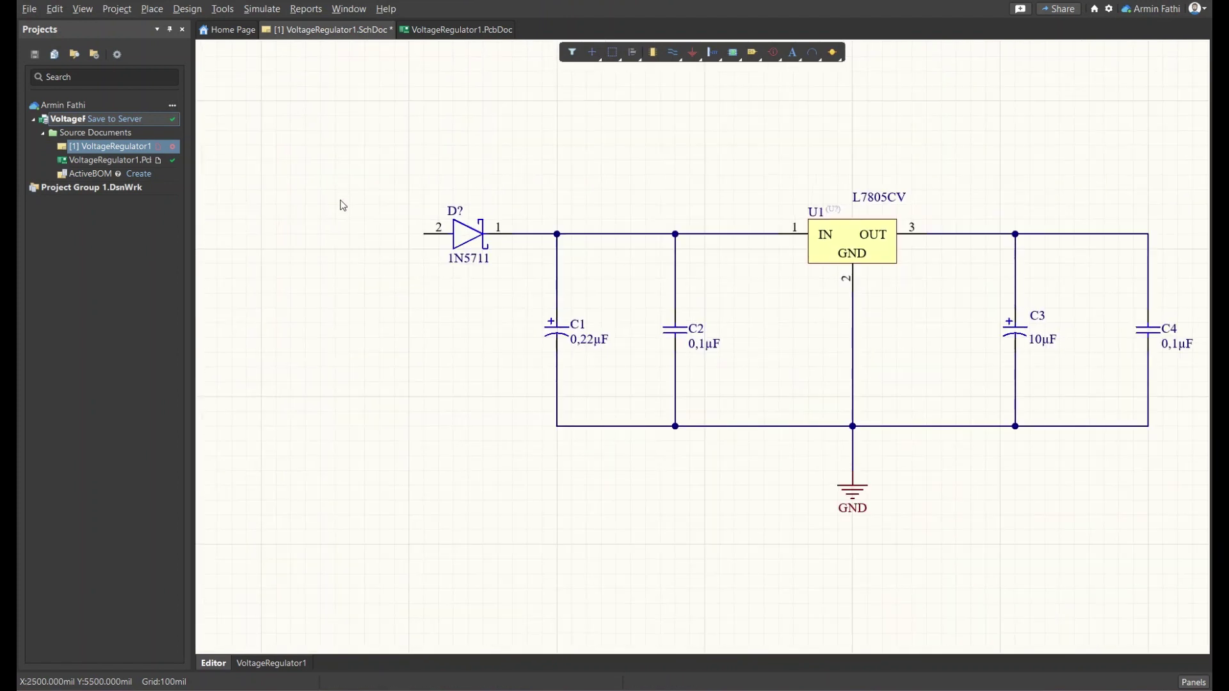
Copy the manufacturer product number M20-9990246 from the Harwin header's DigiKey page and return to the schematic
shift+scroll(350, 301, left, 1)
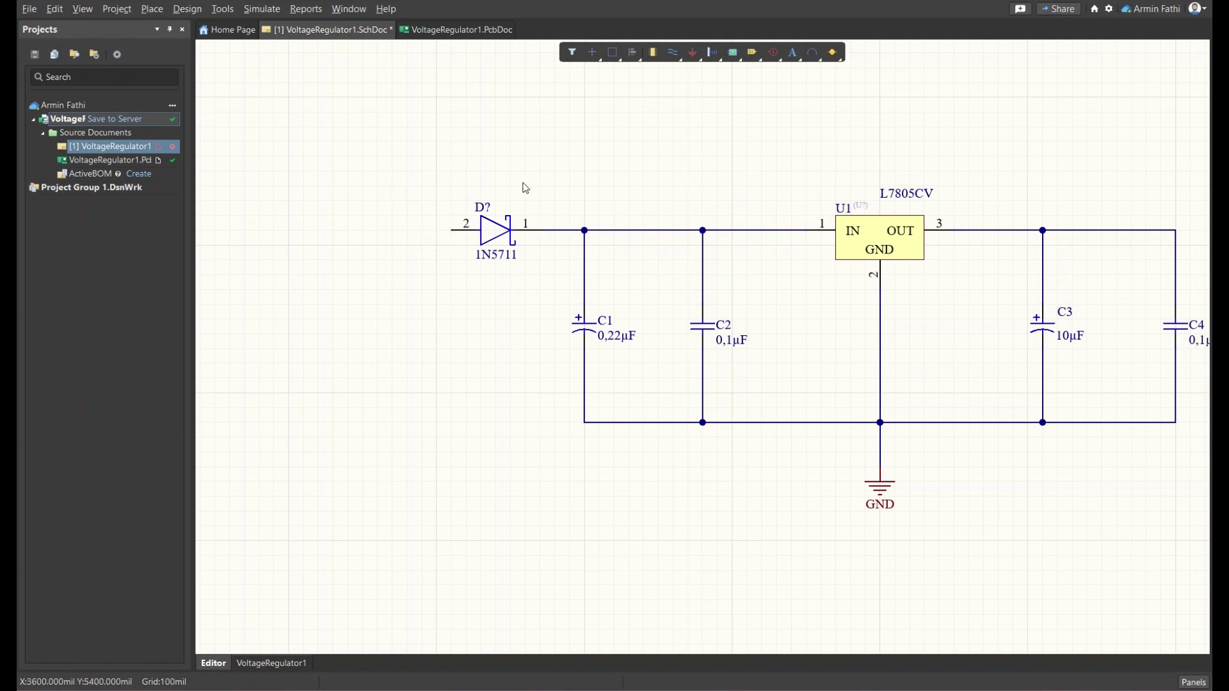
mouse_move(514, 178)
right_down()
mouse_move(474, 197)
mouse_move(520, 180)
right_up()
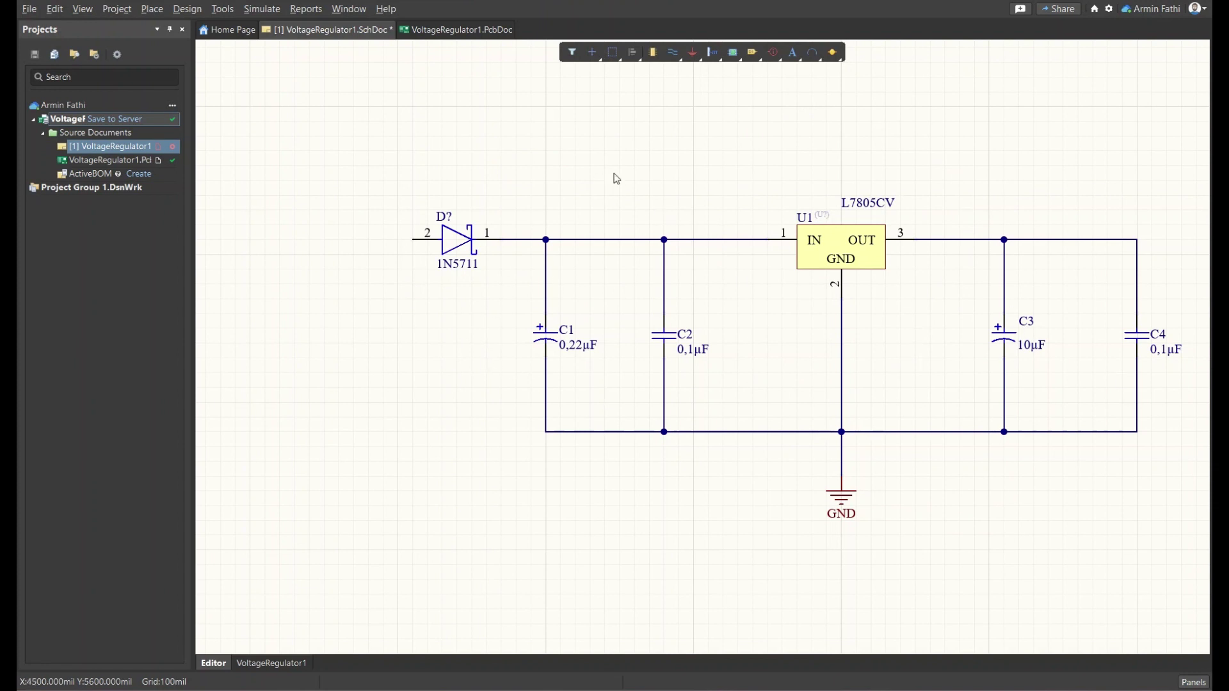
ctrl+scroll(619, 203, down, 1)
right_drag(559, 190, 499, 181)
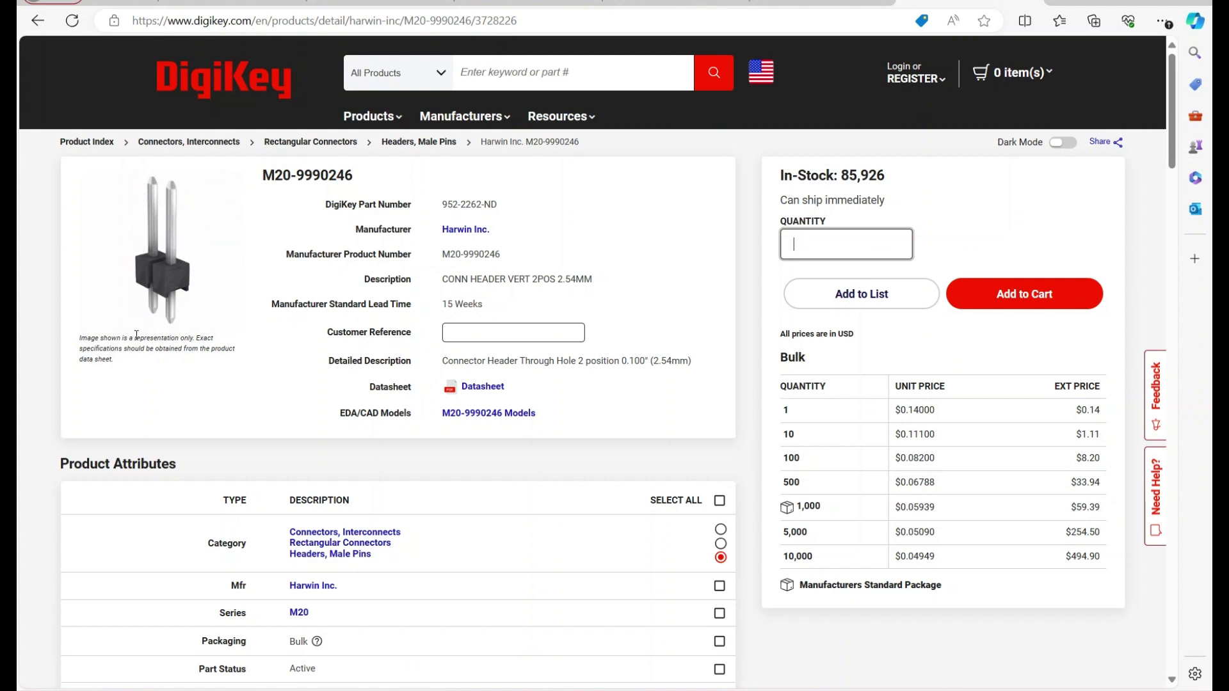
click(706, 255)
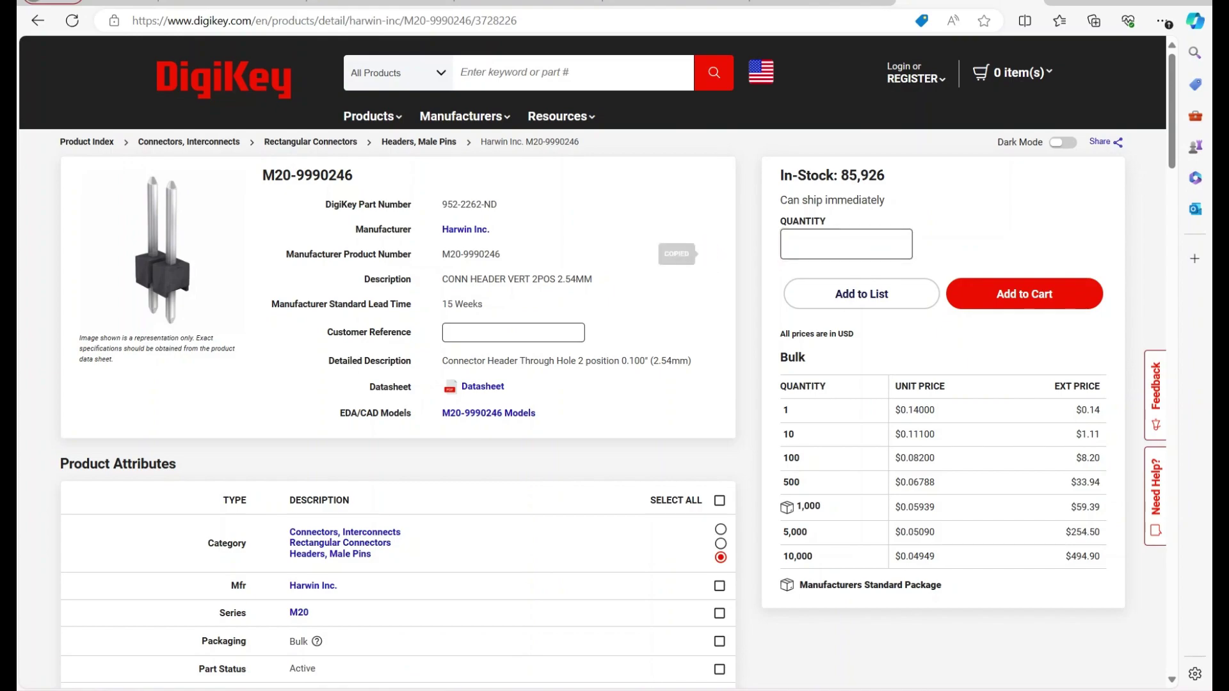
key(alt+Tab)
Search the manufacturer parts for M20-9990246
click(1194, 682)
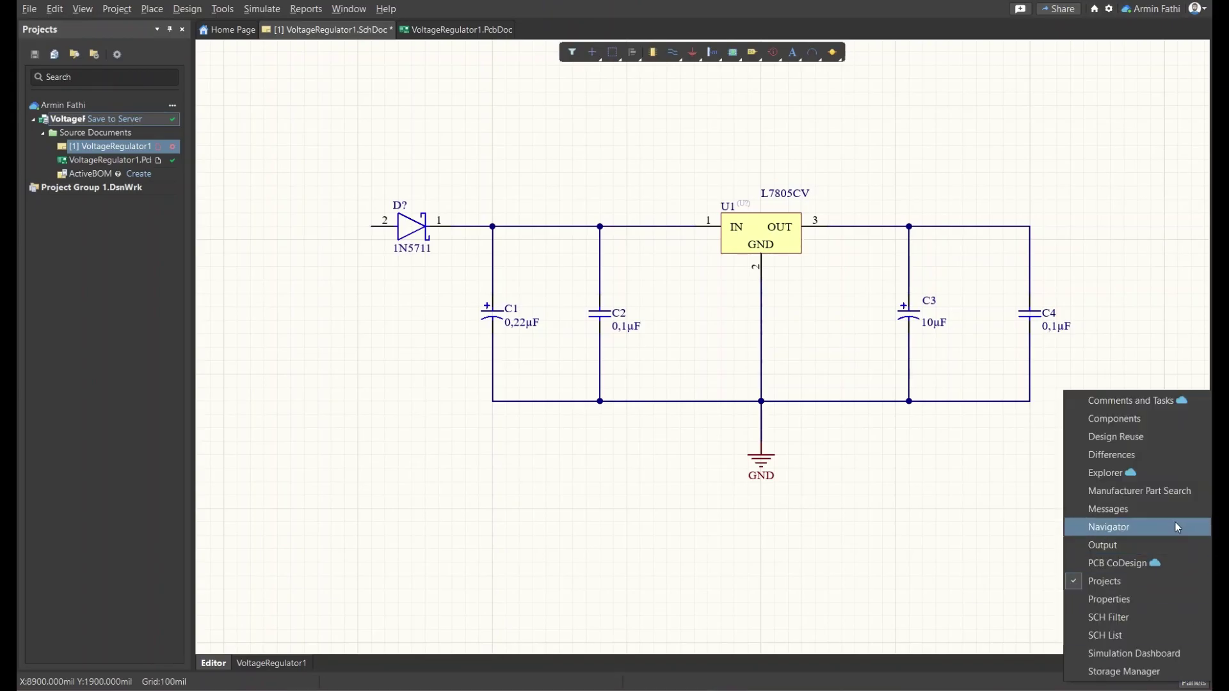
click(1114, 490)
click(453, 148)
click(454, 128)
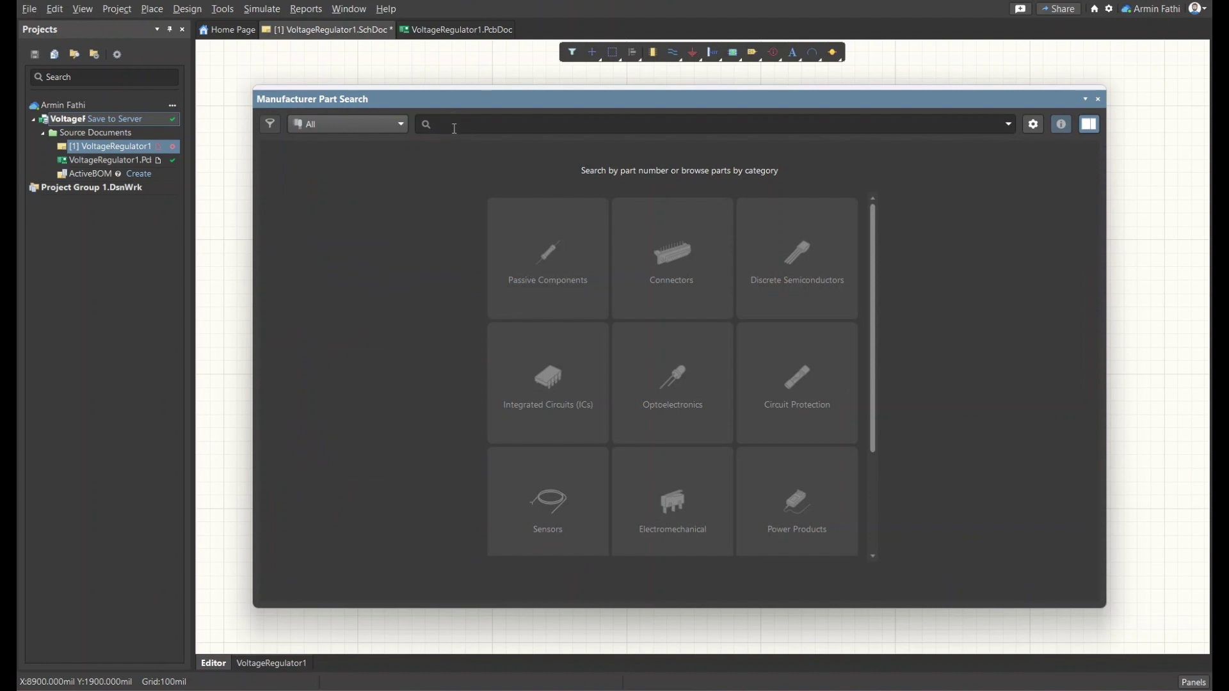
key(ctrl+v)
click(463, 142)
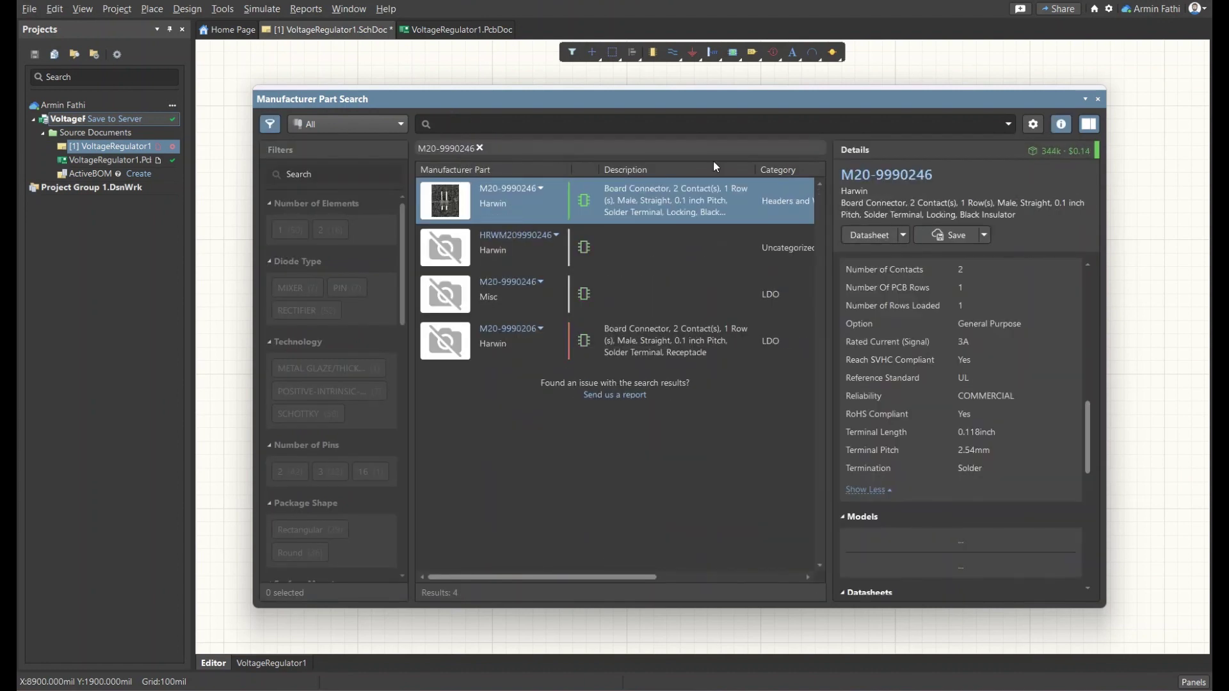
Examine the schematic symbol and 3D footprint model of the Harwin M20-9990246 header
scroll(1003, 491, down, 5)
scroll(1003, 487, down, 3)
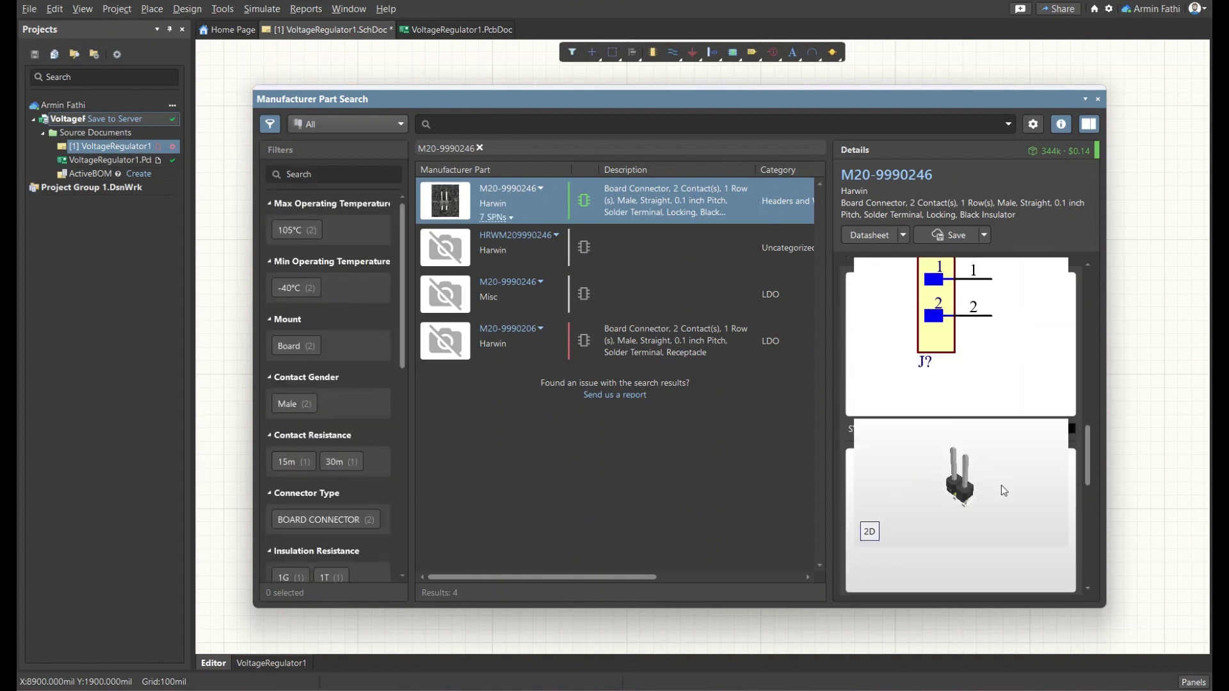
scroll(996, 481, up, 1)
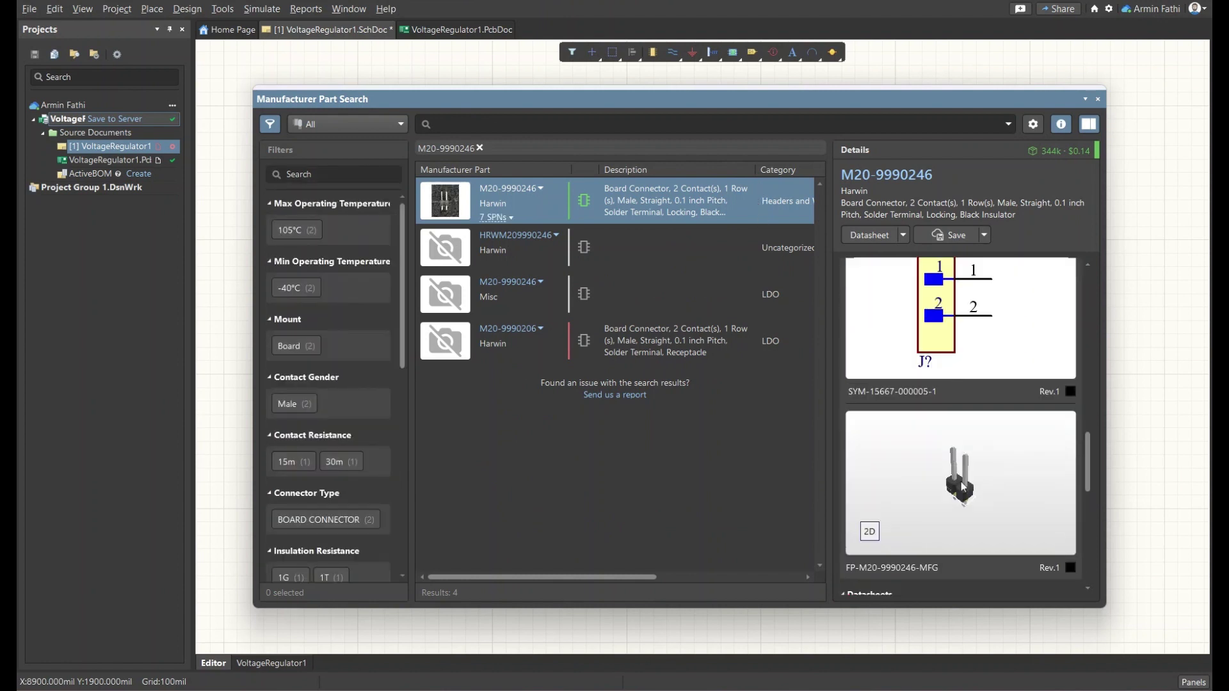
scroll(950, 492, up, 3)
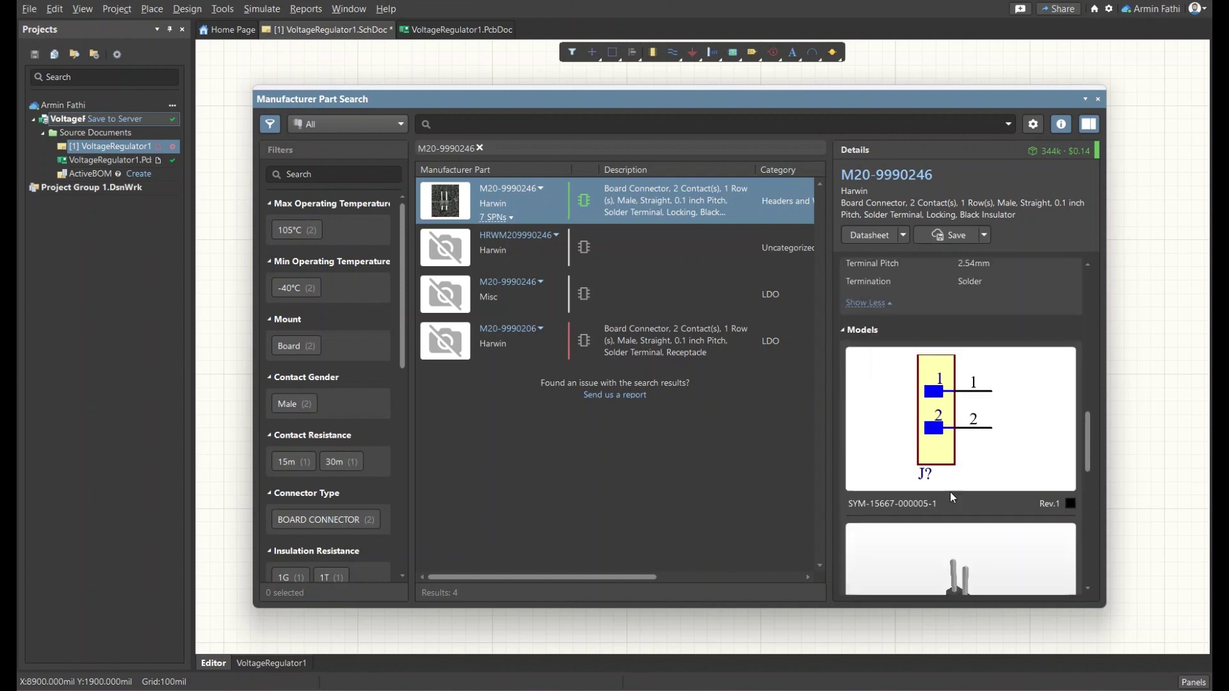
scroll(950, 491, down, 3)
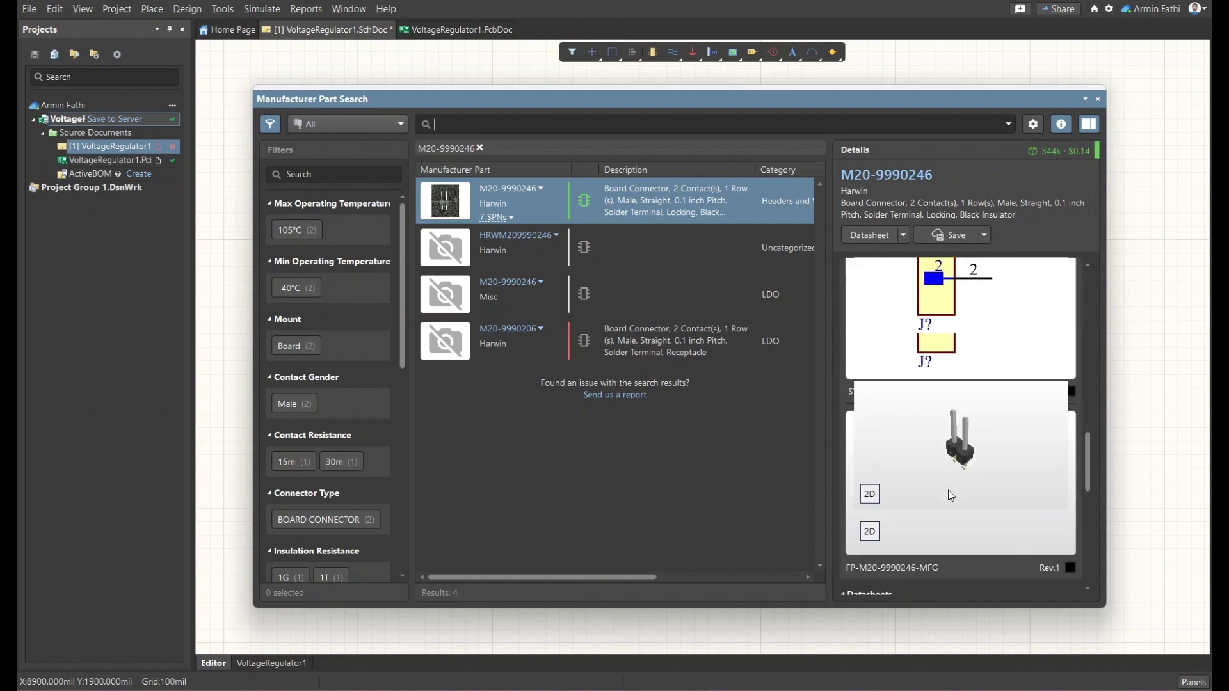
right_click(516, 192)
click(541, 241)
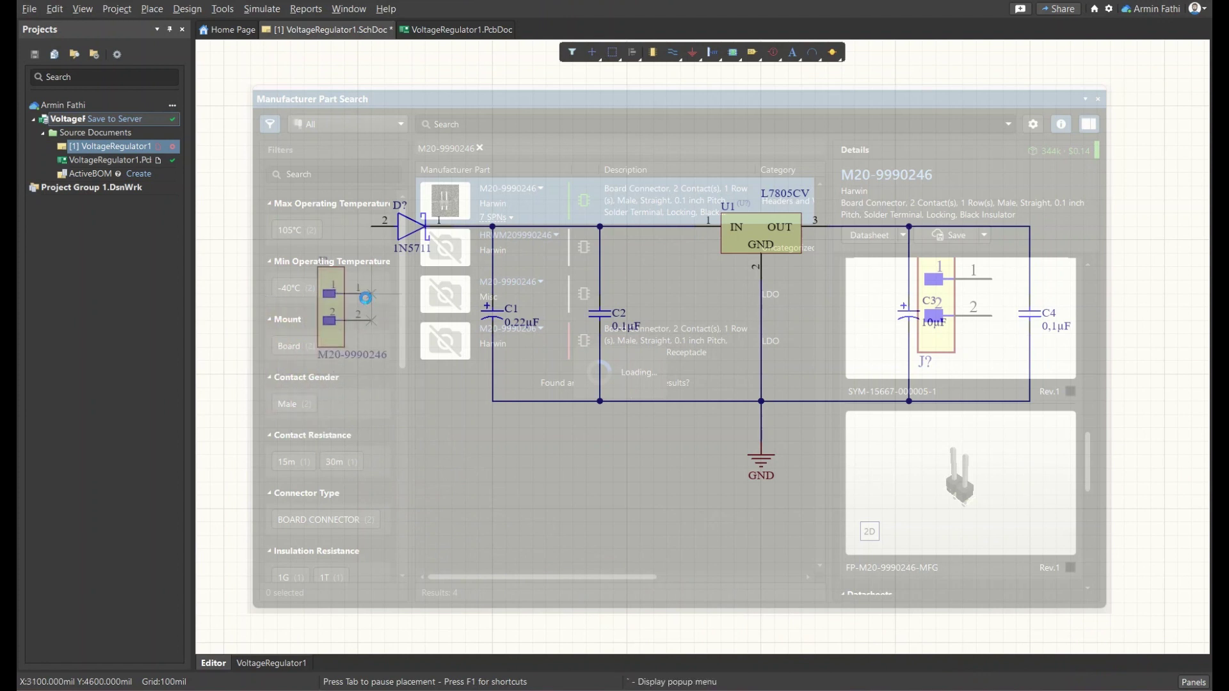
key(Escape)
Place an M20-9990246 header left of the diode, with its pin 1 about 400 mil left of and below the diode's pin 2
drag(932, 103, 1127, 80)
drag(447, 178, 819, 180)
right_click(1049, 208)
click(897, 253)
click(318, 287)
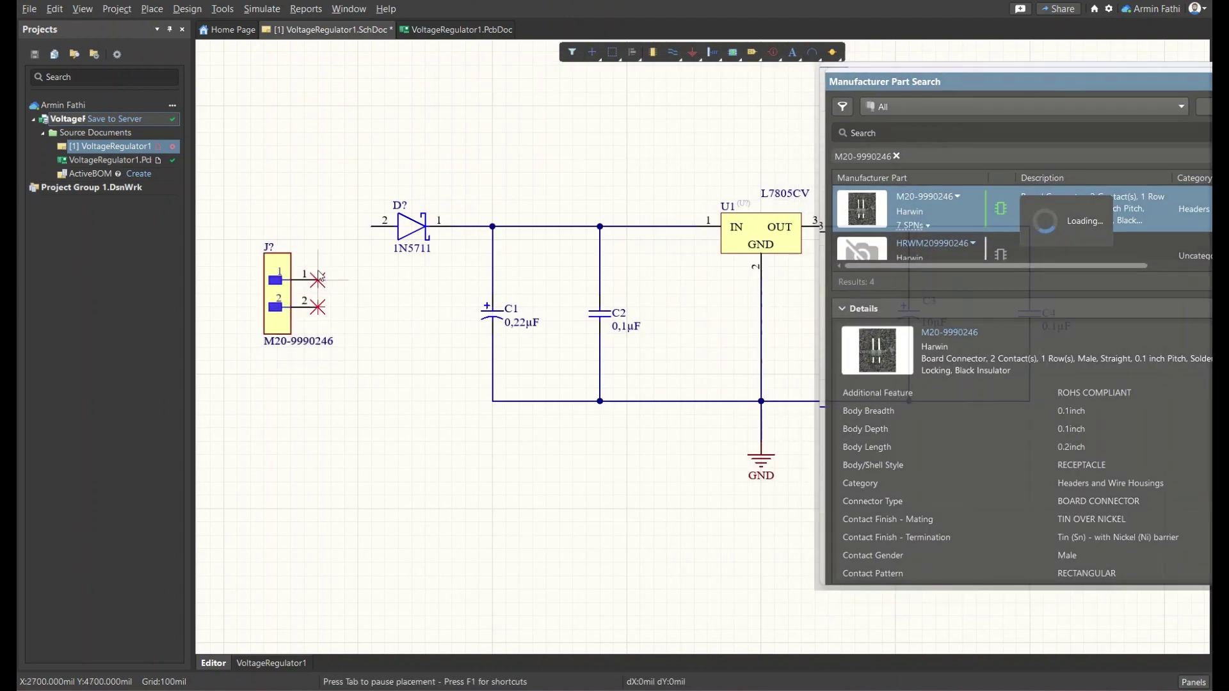
key(Escape)
Place a second M20-9990246 header about 1000 mil right of C4, rotated 180 degrees so its pins face the circuit
drag(645, 163, 529, 166)
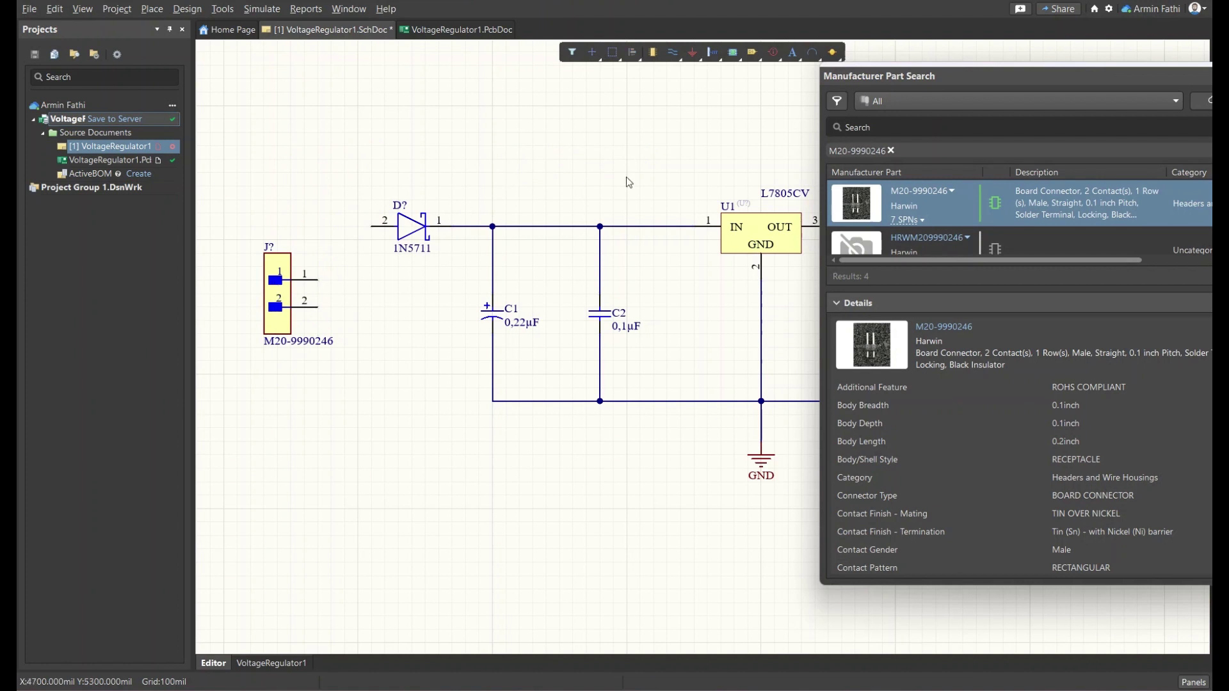
shift+scroll(537, 151, right, 10)
right_click(932, 214)
click(966, 259)
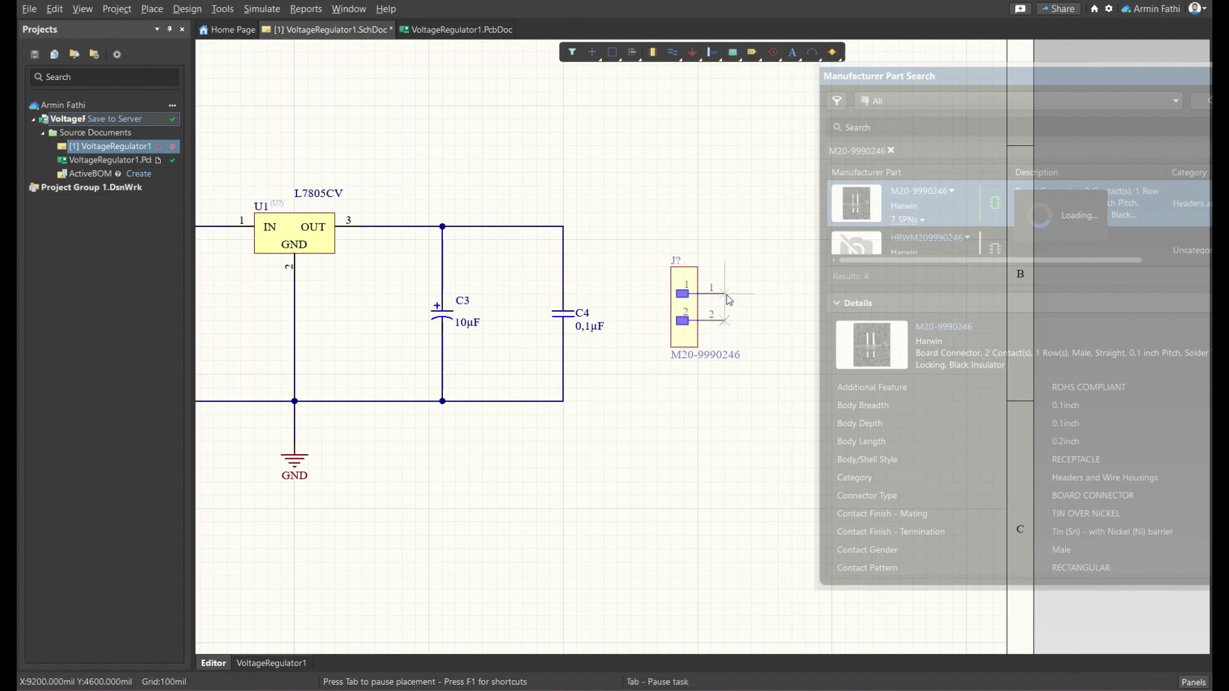
key(space)
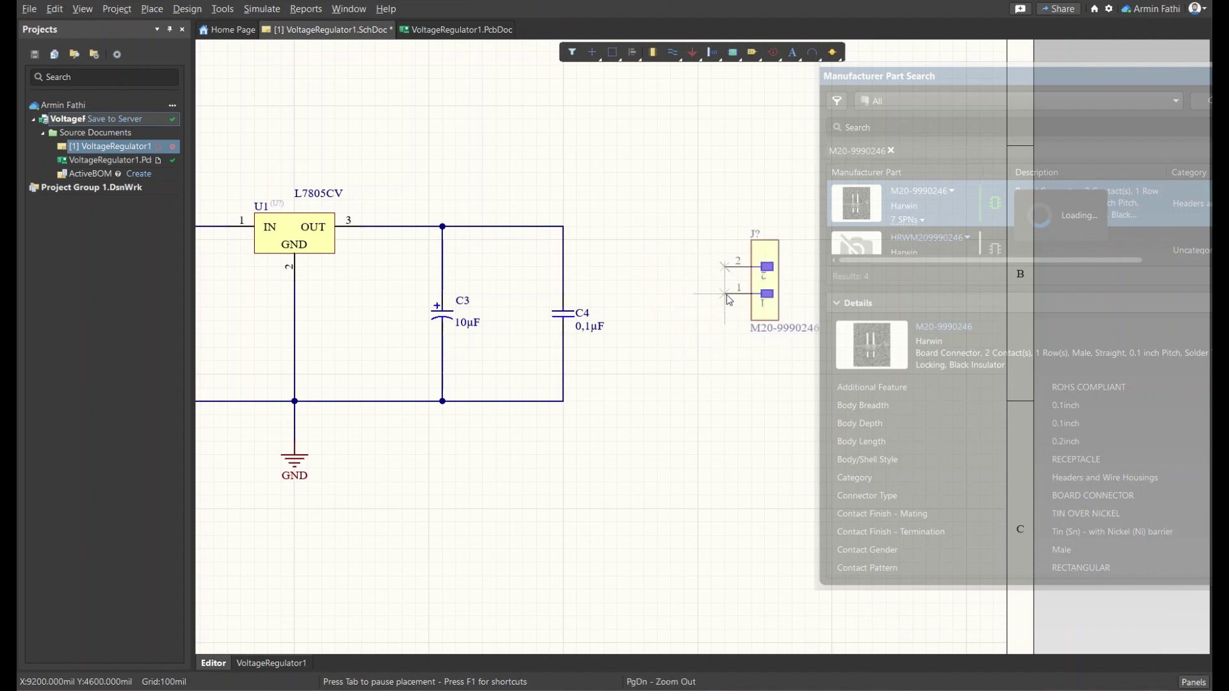
key(space)
click(698, 288)
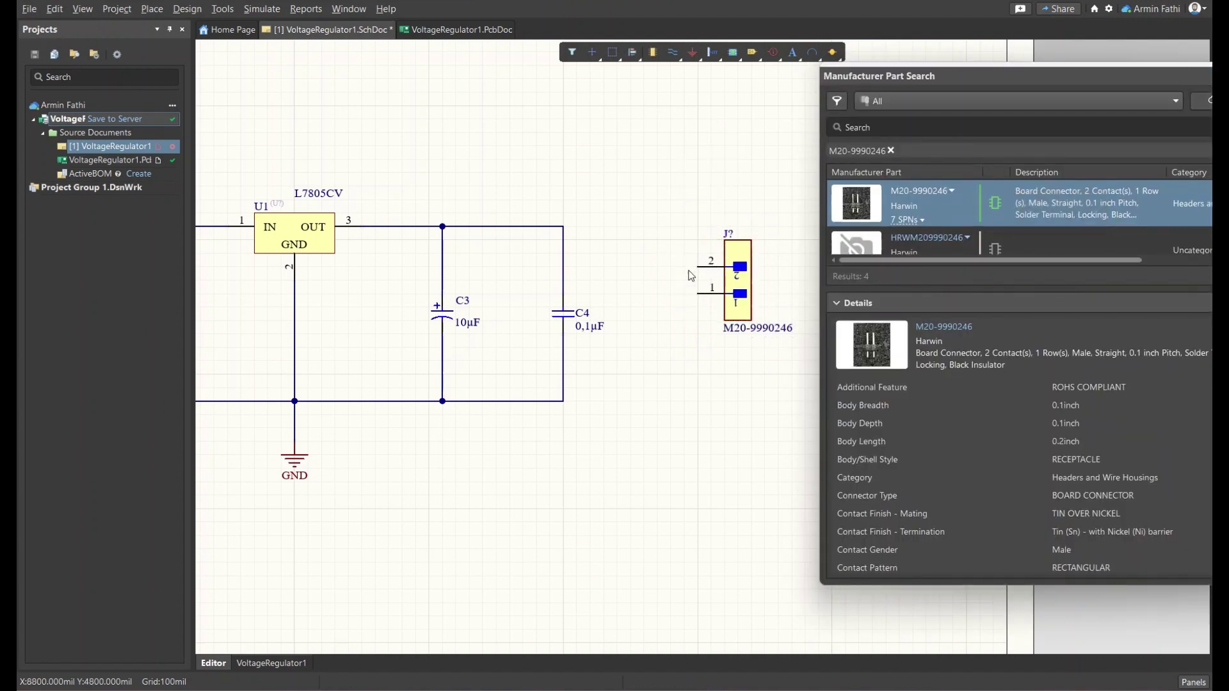
Move the second header about 100 mil left and 200 mil down, and close the manufacturer part search
drag(683, 255, 714, 339)
mouse_move(698, 277)
mouse_down()
mouse_move(673, 286)
mouse_move(689, 301)
mouse_up()
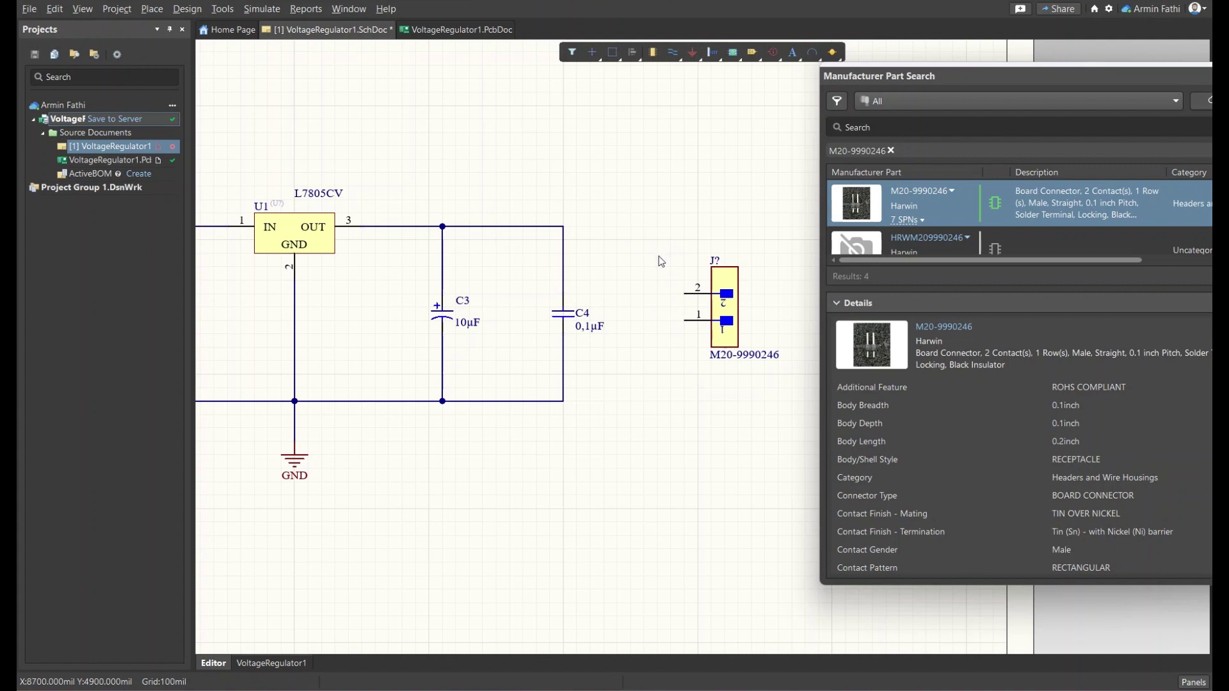
drag(1156, 77, 941, 81)
click(1088, 76)
shift+scroll(878, 164, left, 2)
ctrl+scroll(705, 185, down, 1)
shift+scroll(787, 169, left, 3)
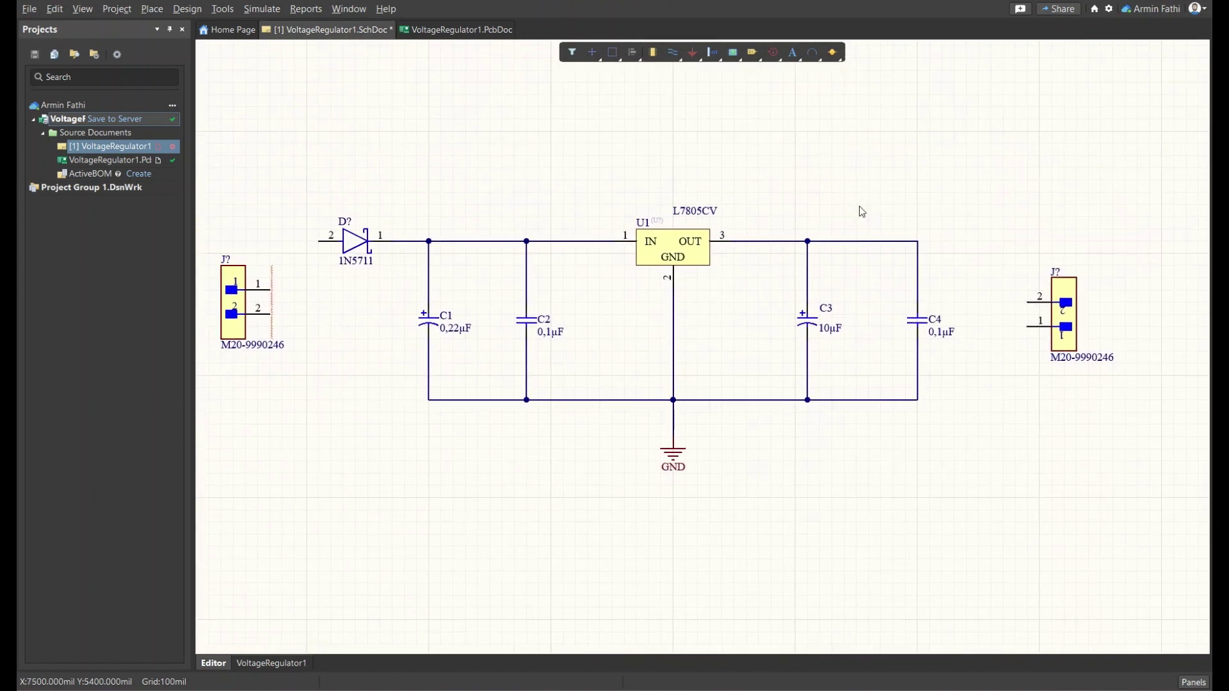
Wire pin 2 of the output-side header to the rail above C4 and its pin 1 to the ground rail below C4
key(ctrl+w)
click(1027, 301)
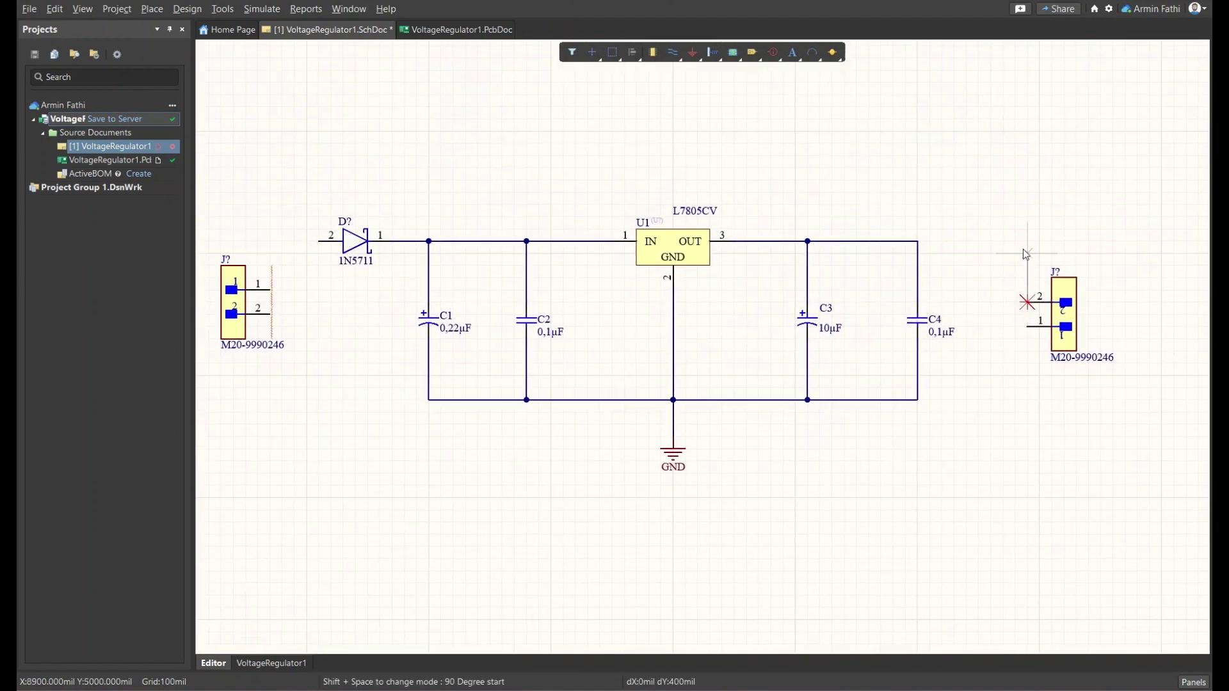
click(918, 241)
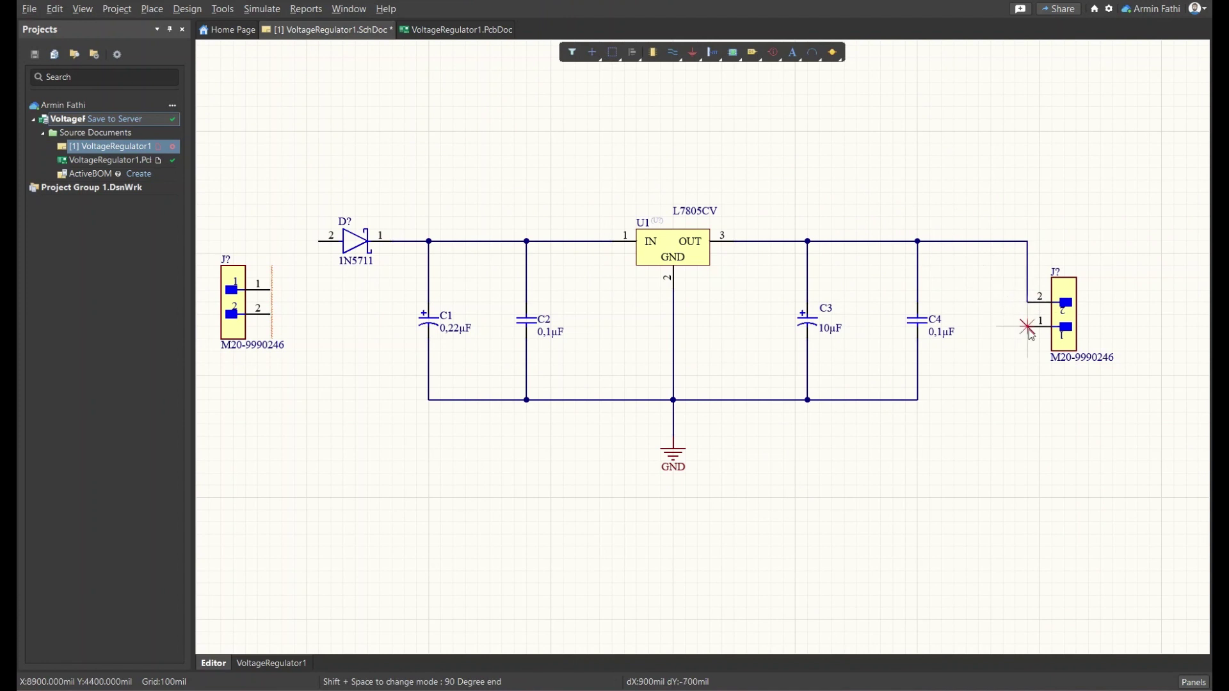
click(1028, 327)
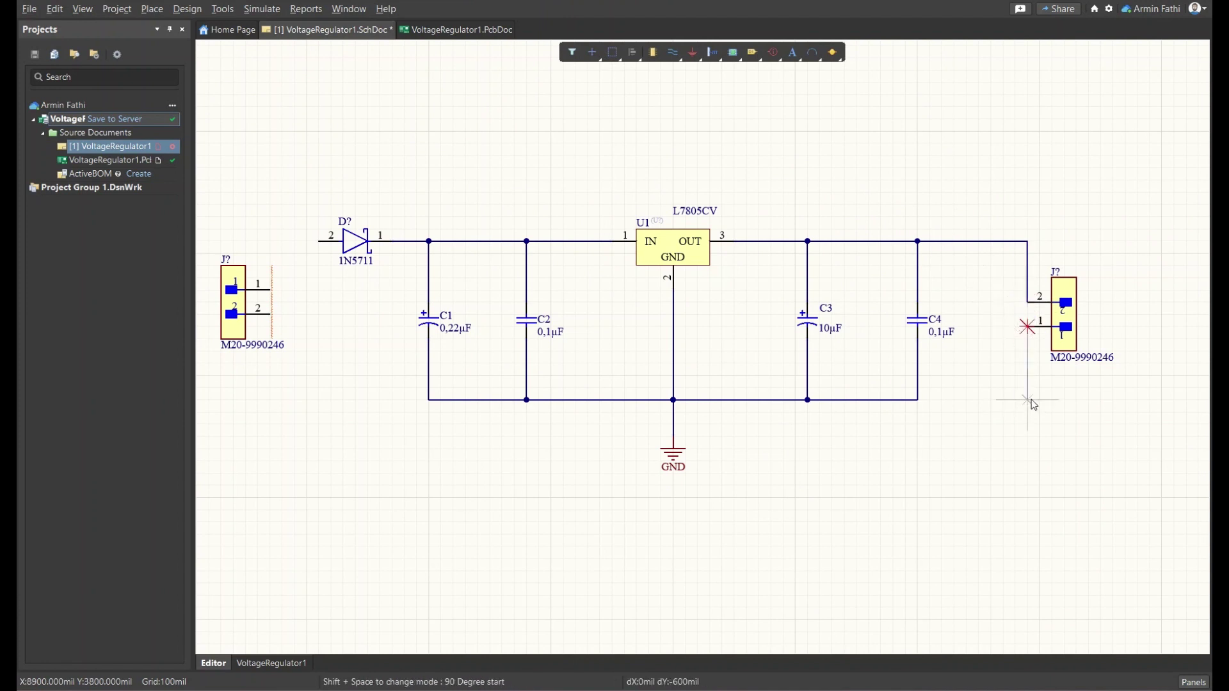
key(space)
click(919, 402)
Wire the input-side header's pin 1 to the diode's pin 2 and its pin 2 to the ground rail below C1
click(270, 290)
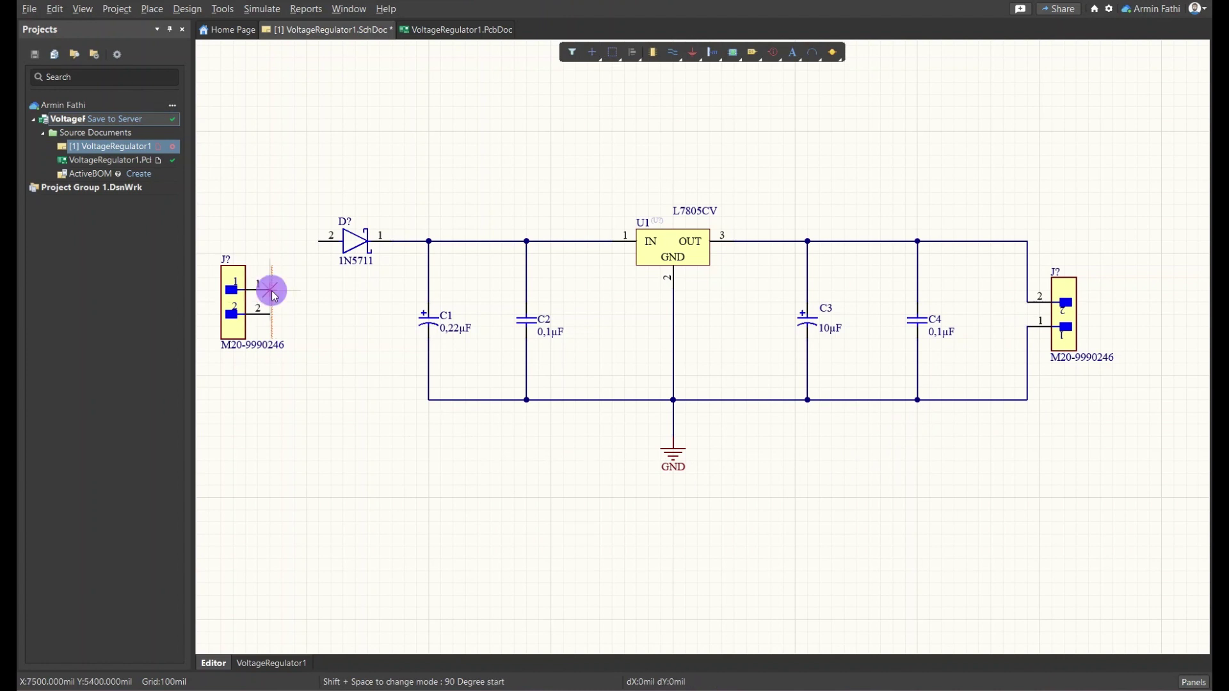
click(318, 241)
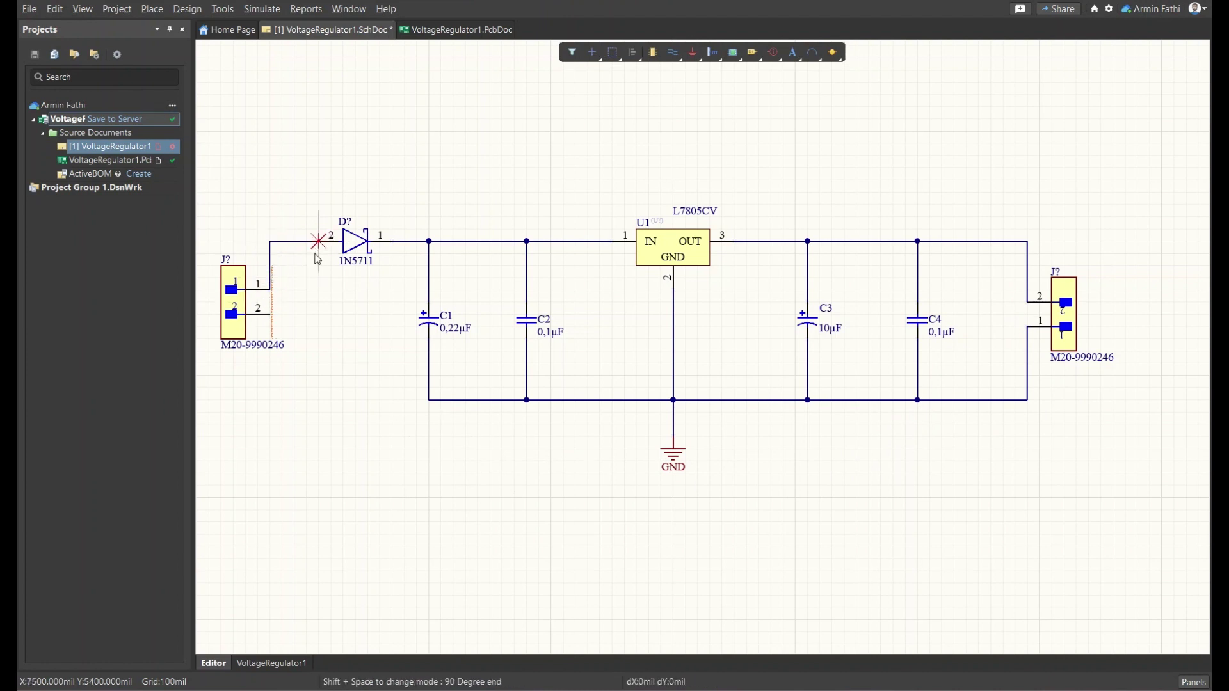
click(270, 314)
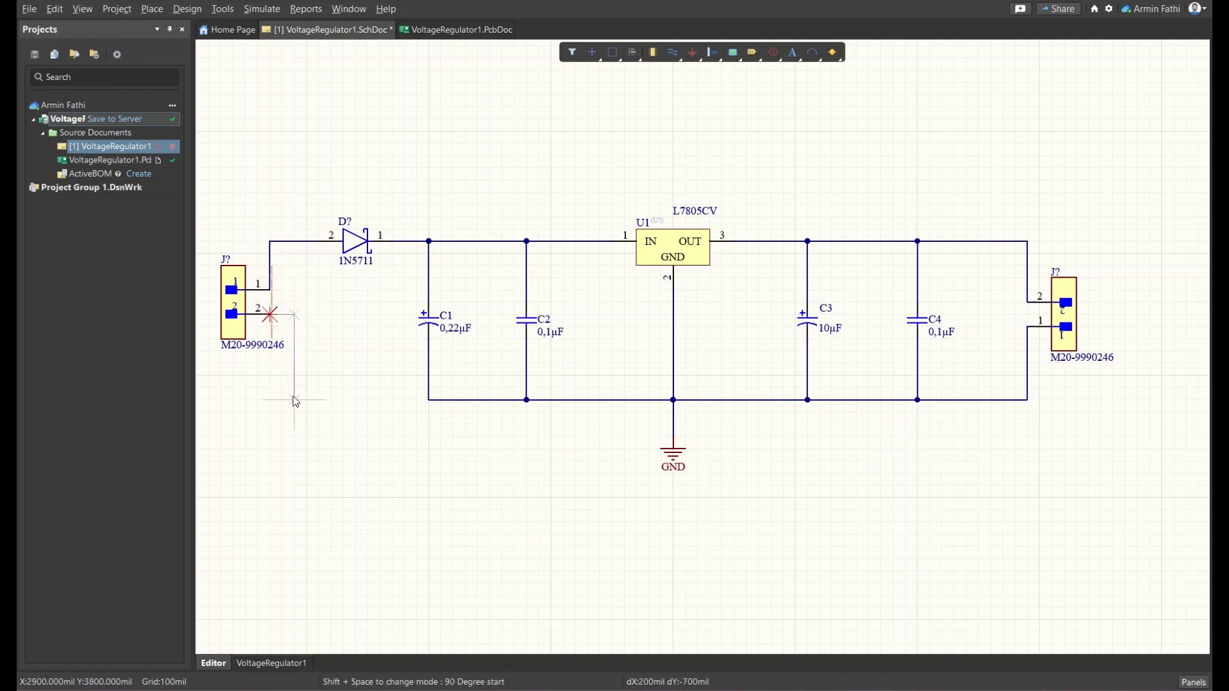
click(428, 400)
Align the input-side header with the output-side one by moving it about 100 mil down, with its vertical wires about 200 mil further right
right_drag(360, 318, 385, 301)
drag(316, 309, 349, 287)
right_drag(1131, 318, 1070, 316)
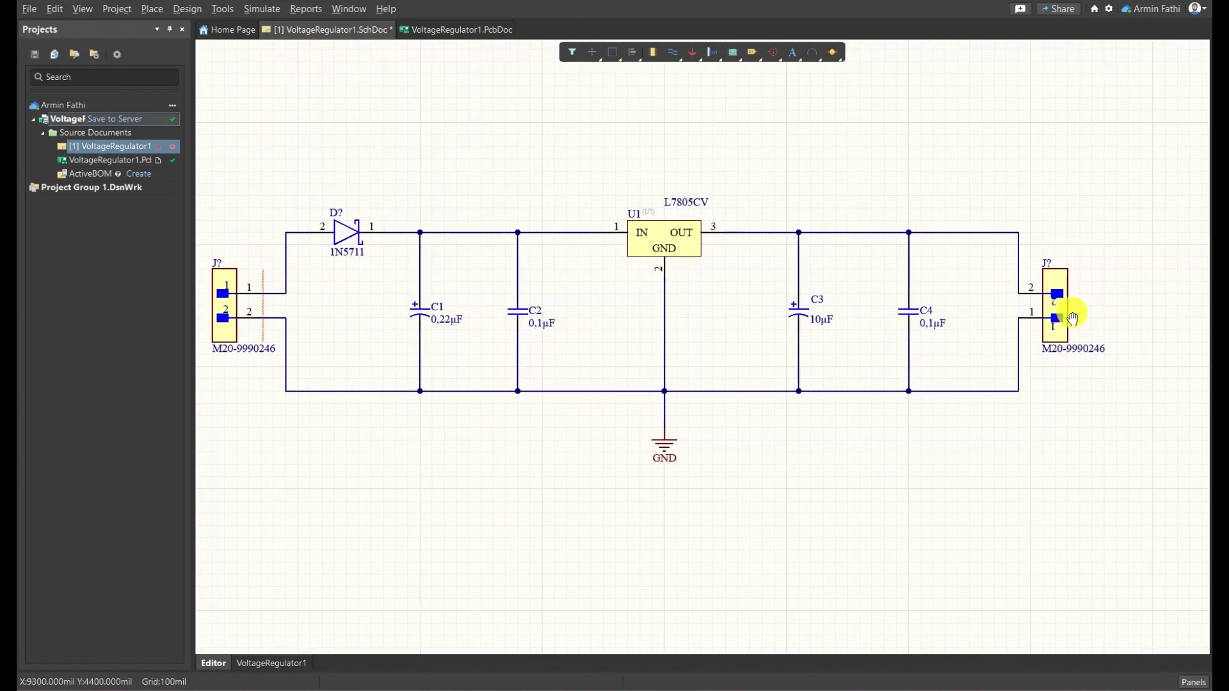
right_drag(565, 315, 621, 302)
right_drag(269, 214, 305, 198)
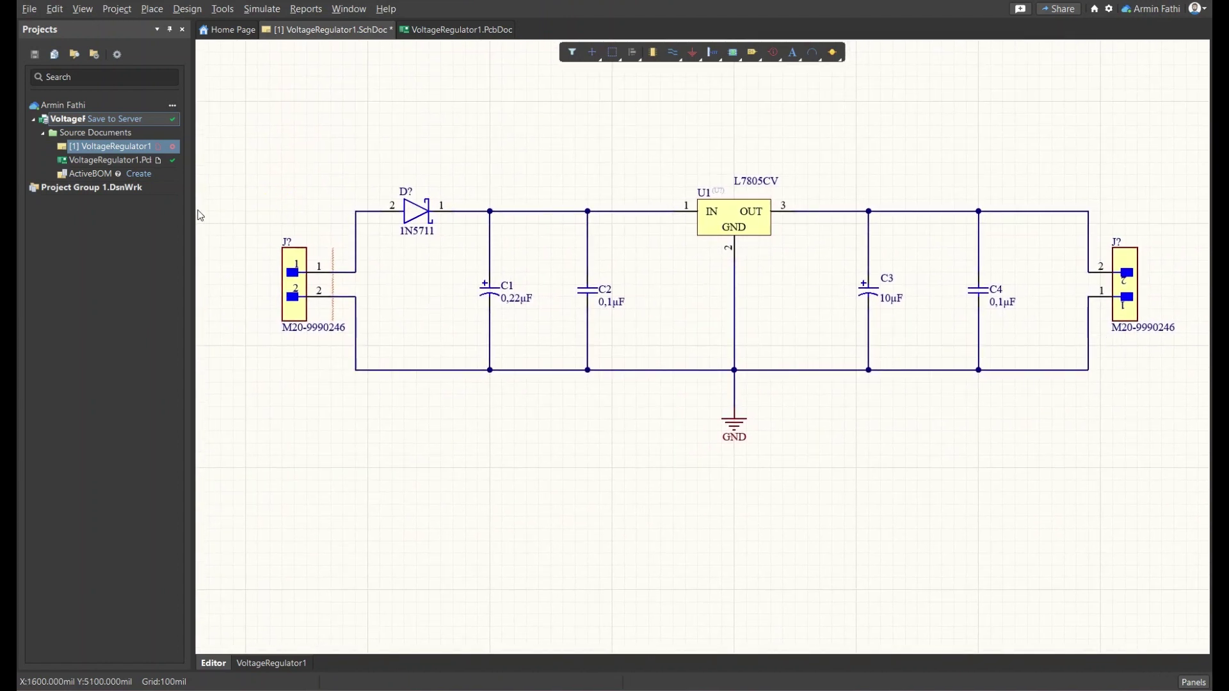
ctrl+scroll(339, 296, up, 4)
ctrl+scroll(317, 323, down, 4)
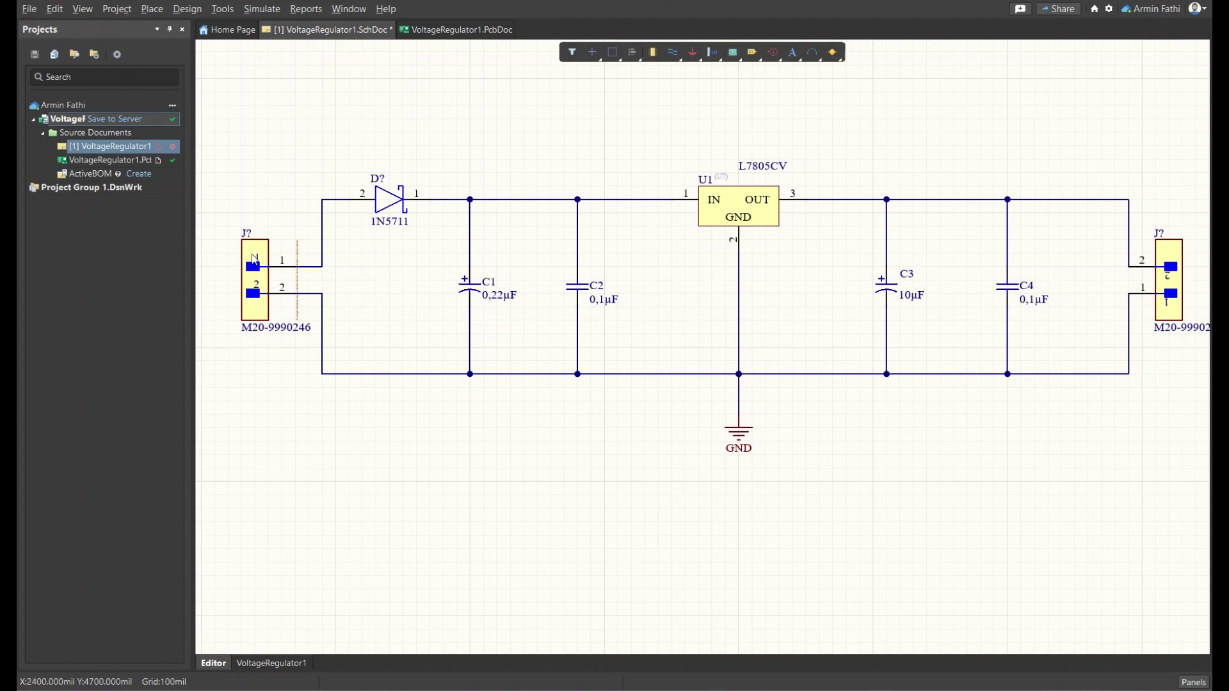
Set the designator of the input-side M20-9990246 header to J1
drag(211, 203, 298, 368)
right_drag(1153, 214, 1027, 214)
right_drag(482, 150, 776, 142)
double_click(423, 256)
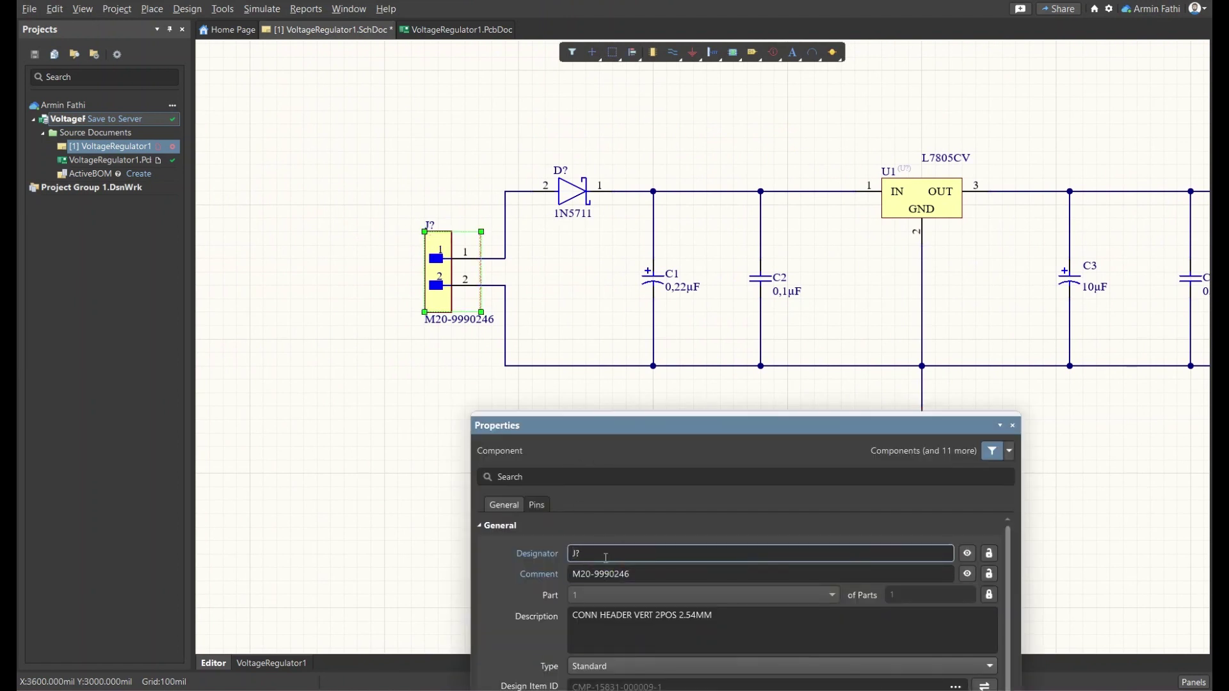
key(BackSpace)
text(1)
key(Return)
Hide the M20-9990246 comment of header J1 on the schematic and close its properties
drag(689, 425, 786, 265)
click(1071, 412)
click(1071, 412)
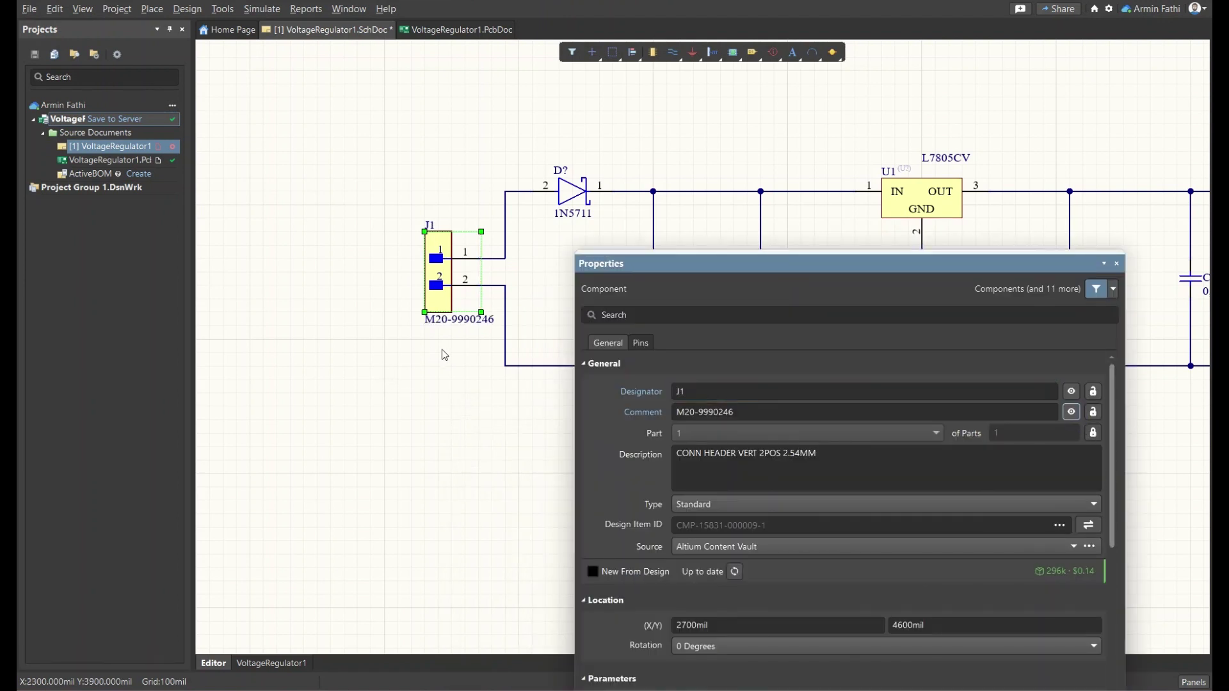
click(386, 353)
click(436, 299)
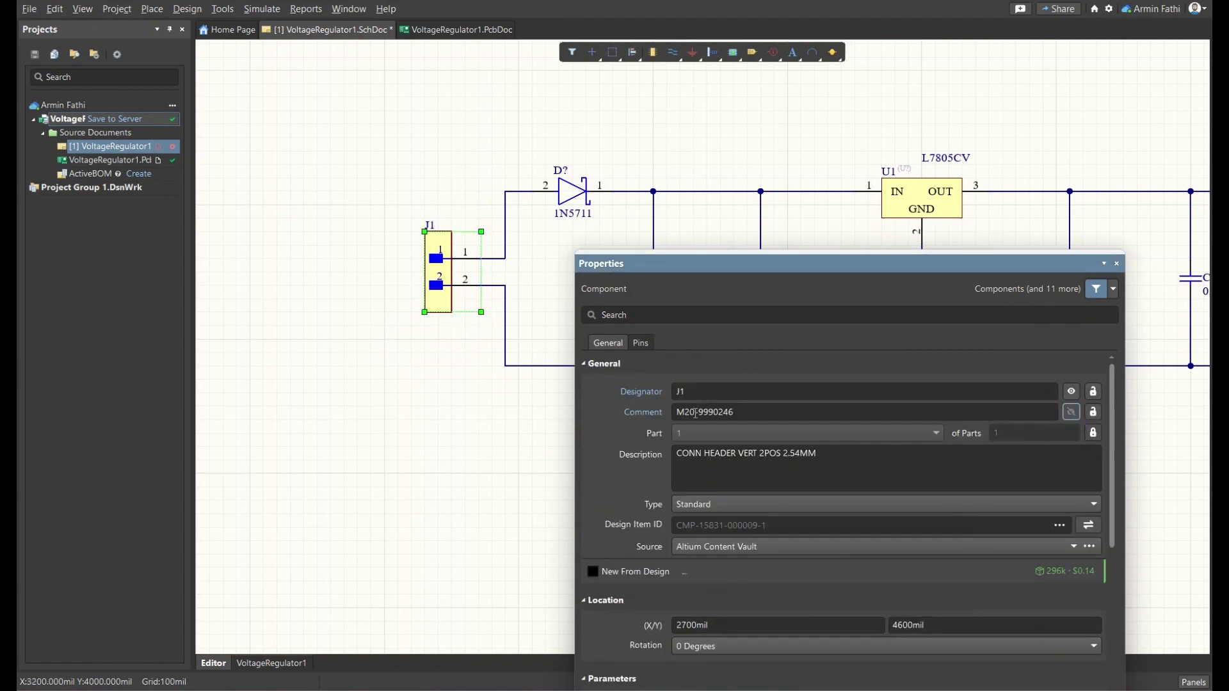
click(1116, 263)
Set the output-side header's designator to J2 and hide its M20-9990246 comment
right_drag(1021, 479, 763, 515)
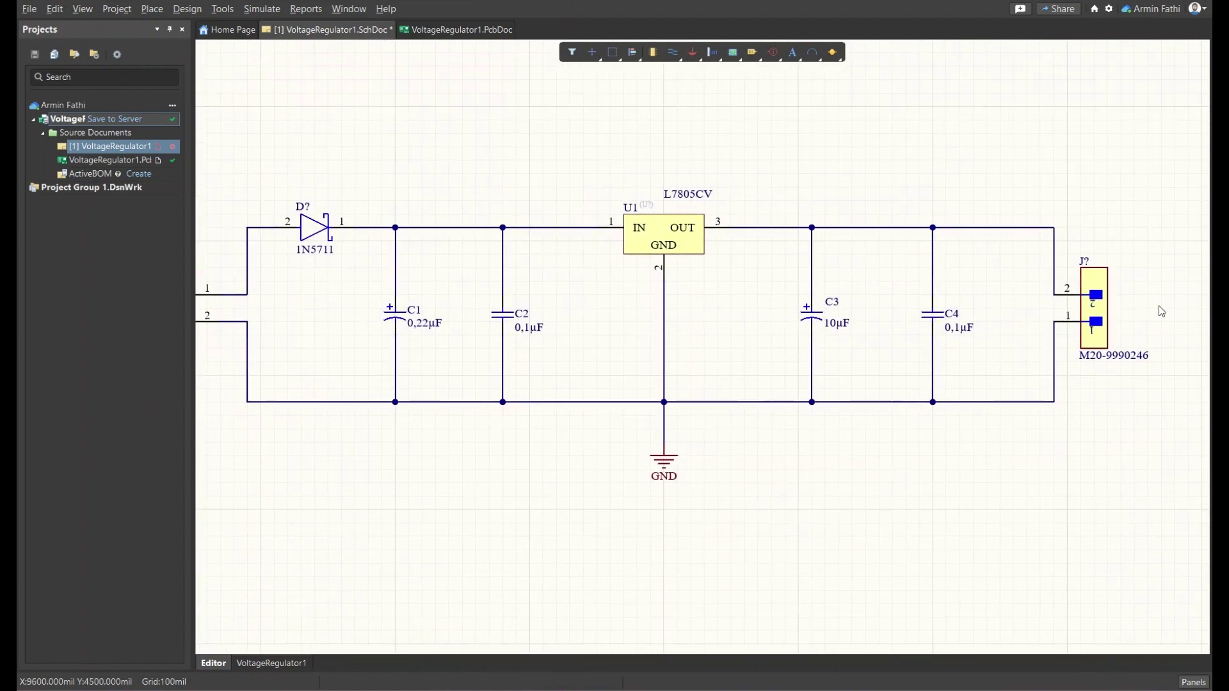
double_click(1096, 309)
click(711, 396)
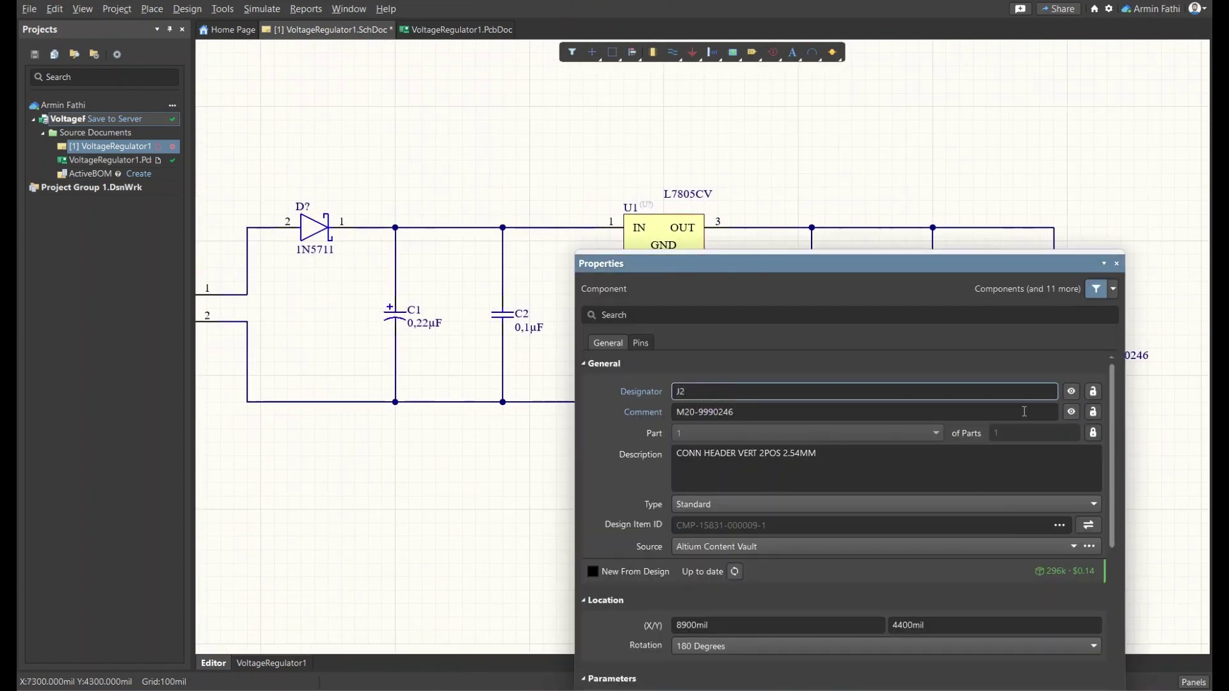
text(2)
key(Return)
click(1116, 263)
Examine the wiring at header J1 up close and review the whole circuit between both headers
right_drag(877, 149, 1003, 131)
ctrl+scroll(300, 288, up, 3)
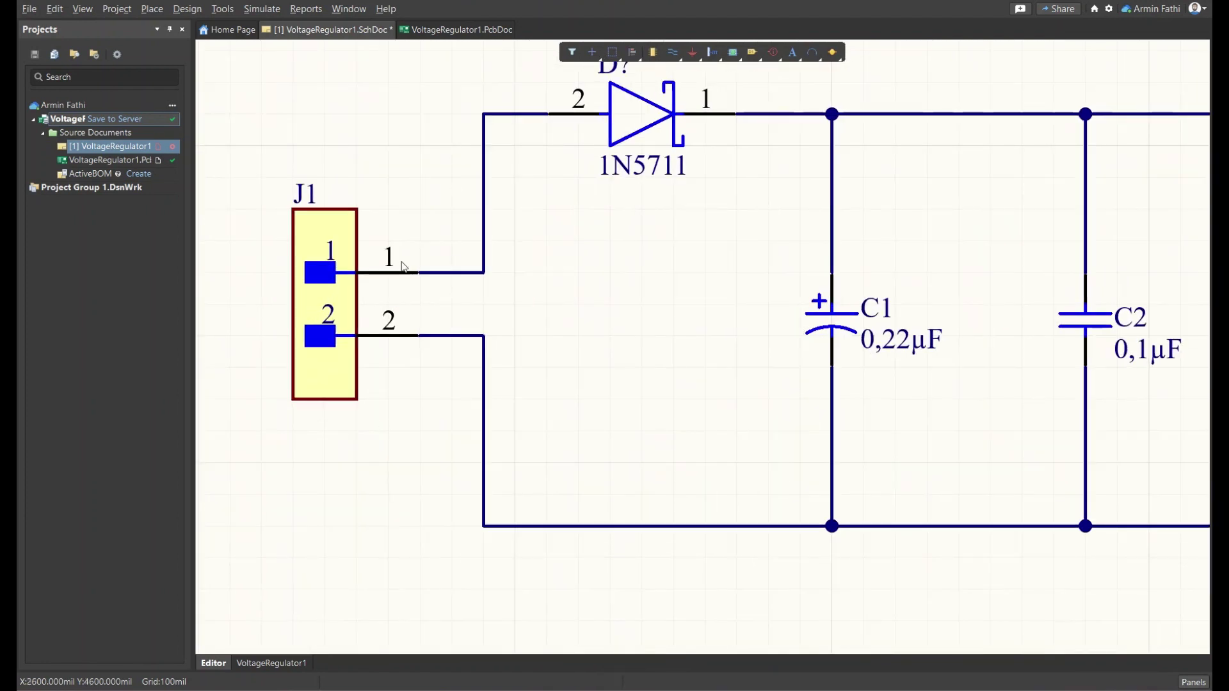
ctrl+scroll(399, 280, down, 3)
key(ctrl+Page_Down)
drag(352, 242, 351, 243)
key(ctrl+Page_Down)
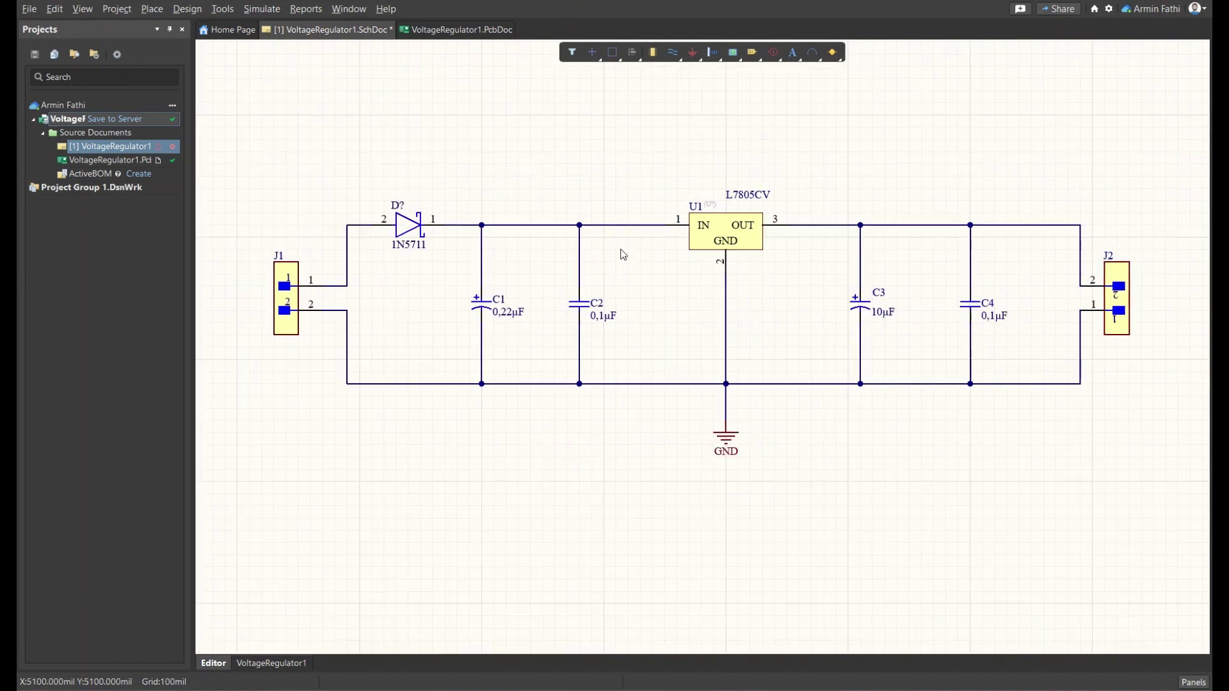
right_drag(570, 192, 612, 261)
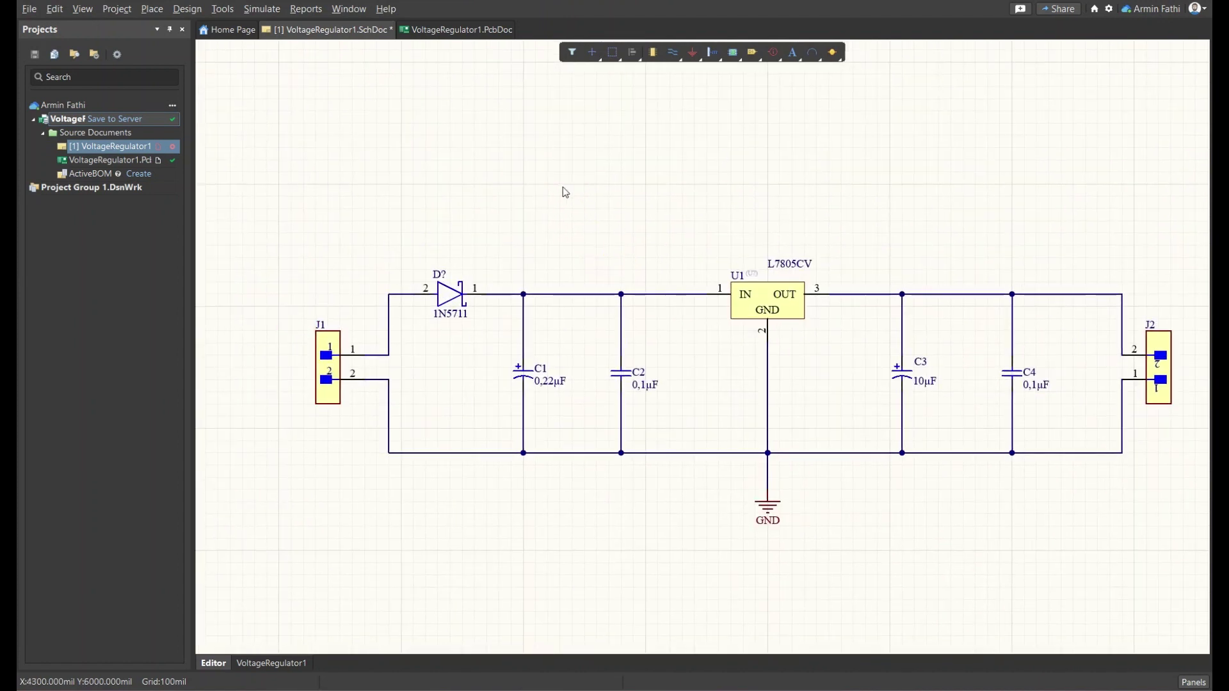
right_click(559, 187)
key(Escape)
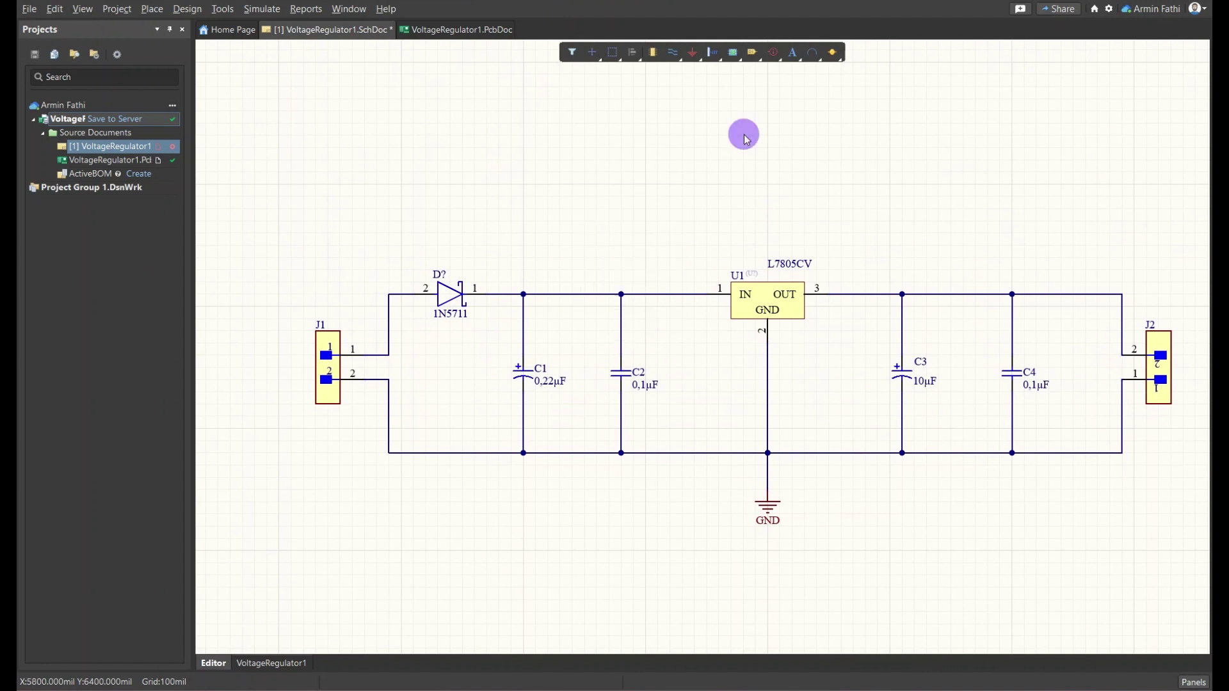
Place a text string reading "Input" in bold, size 14, just above the diode
click(792, 54)
click(371, 276)
key(Tab)
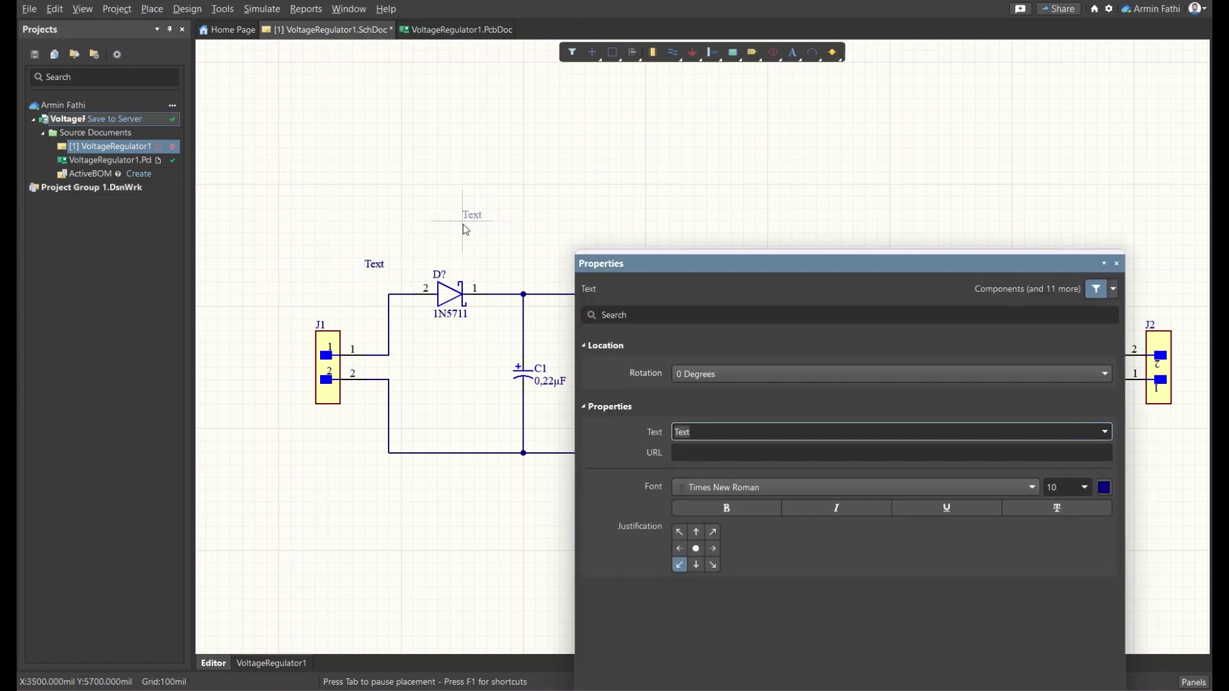
key(BackSpace)
click(752, 502)
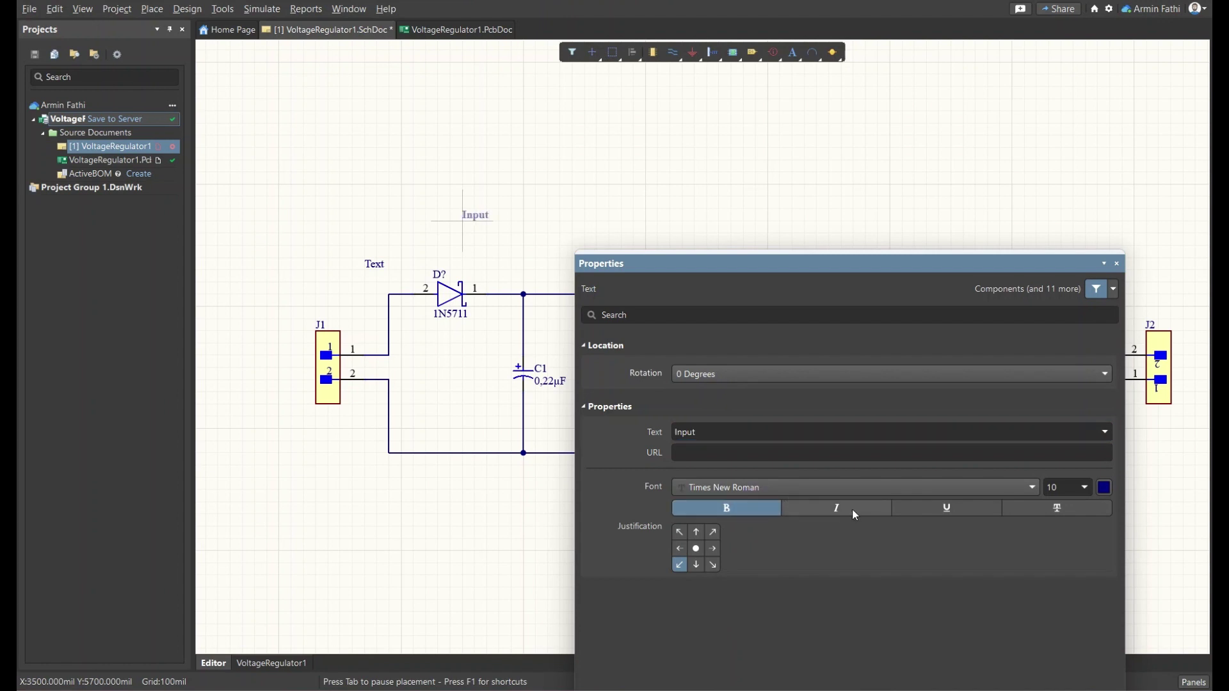
click(1082, 489)
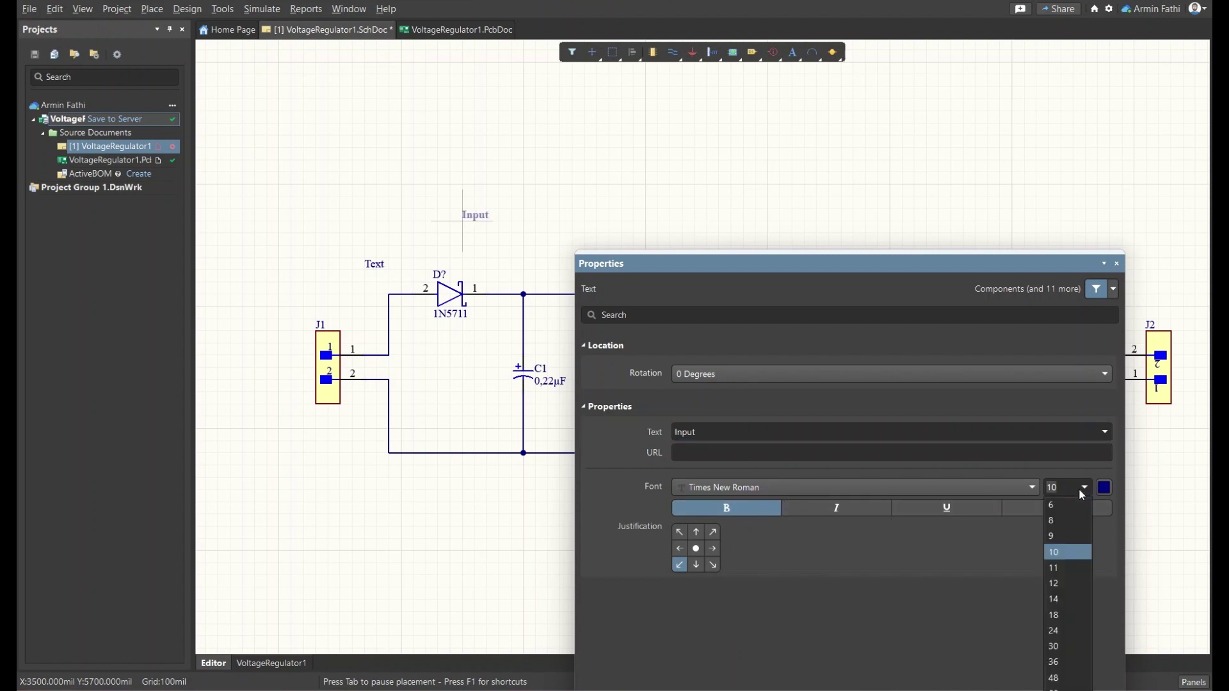
click(1062, 598)
click(1118, 263)
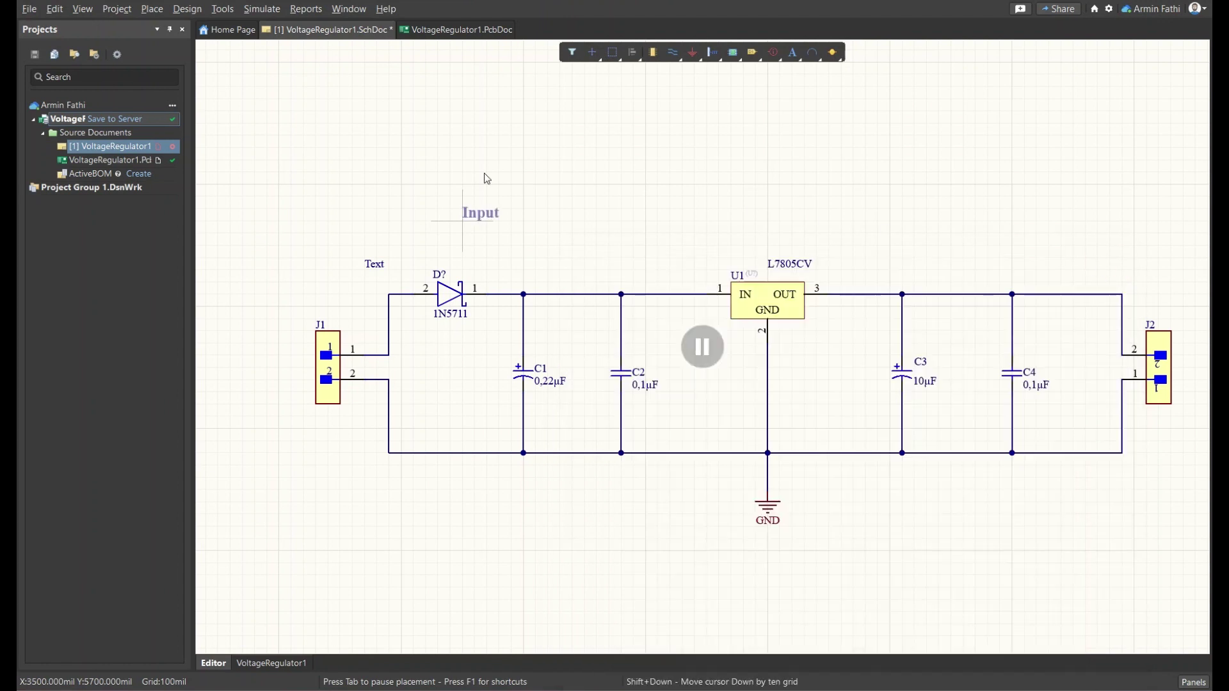
click(475, 216)
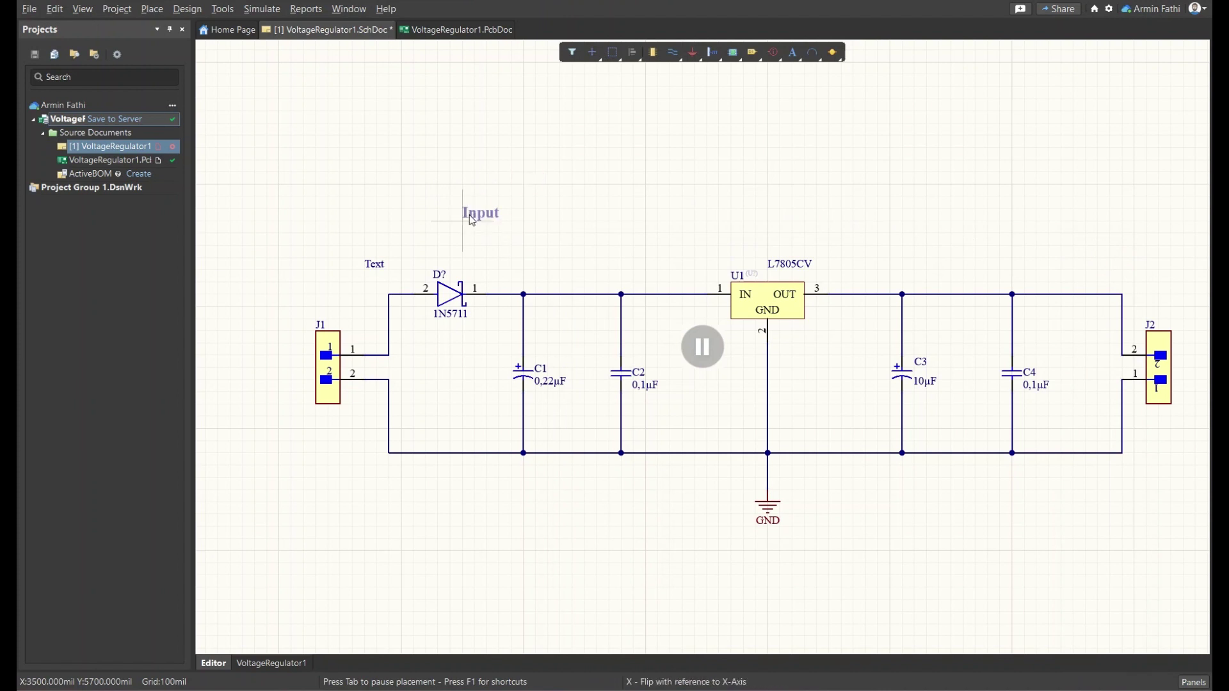
click(461, 219)
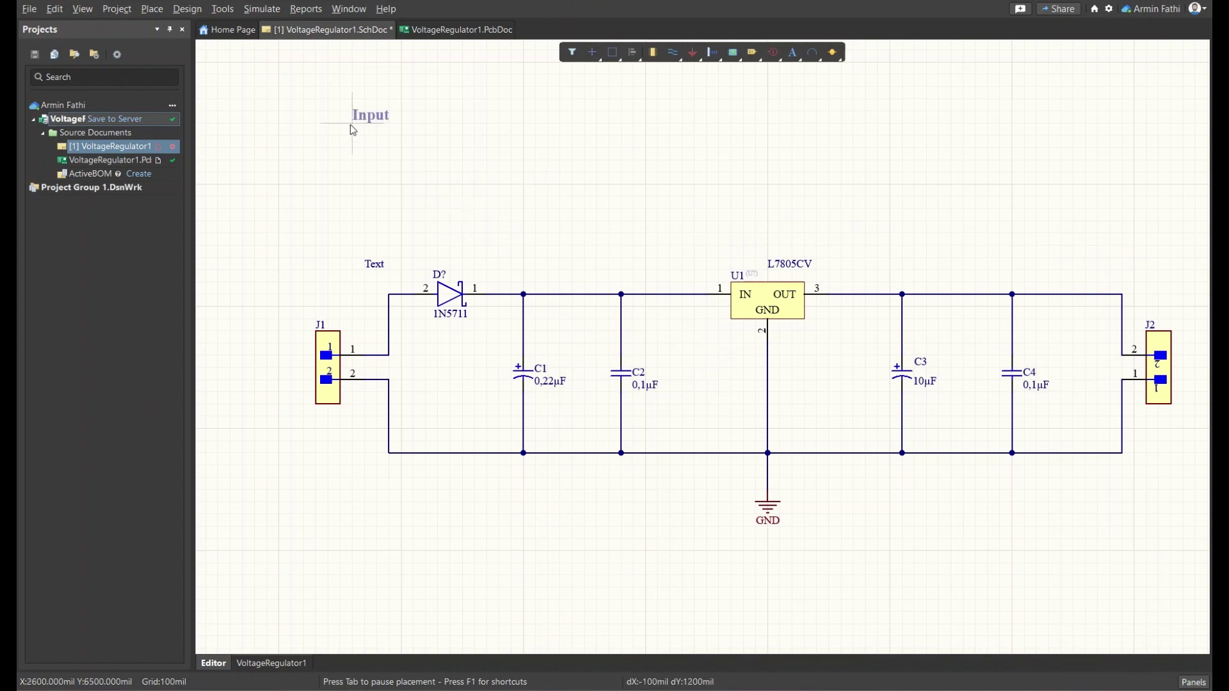
click(414, 246)
key(Escape)
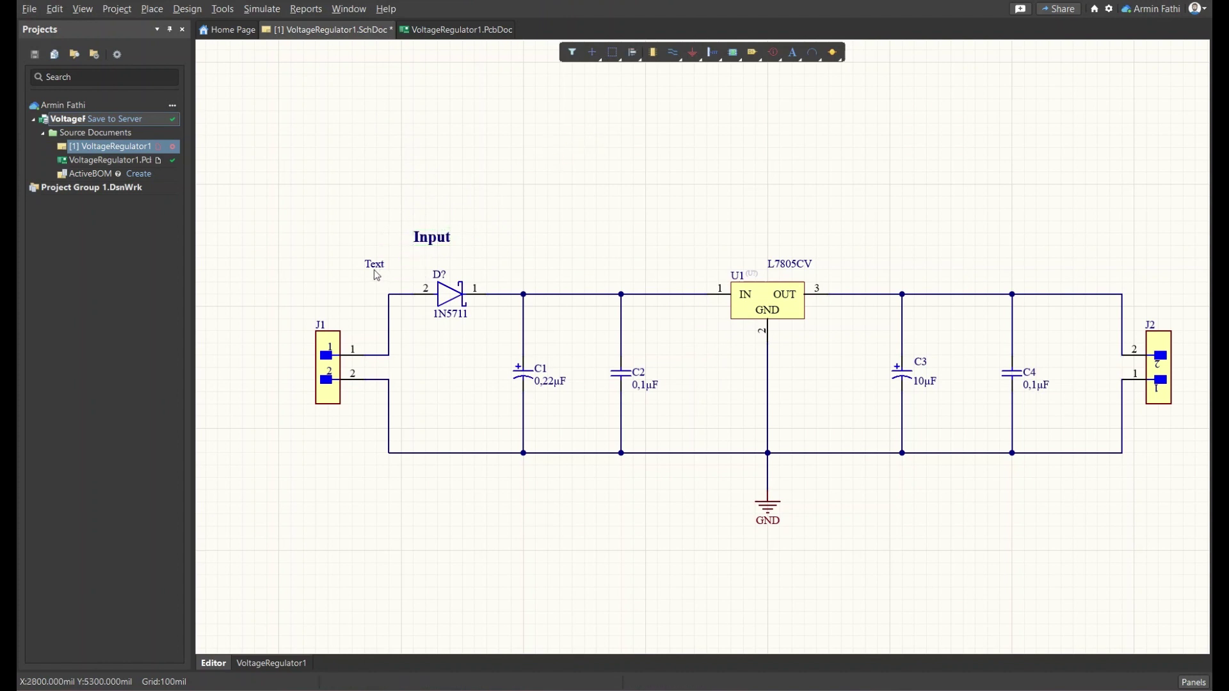
Place a copy of the Input label above header J2 and change its text to "Output"
click(436, 240)
key(ctrl+v)
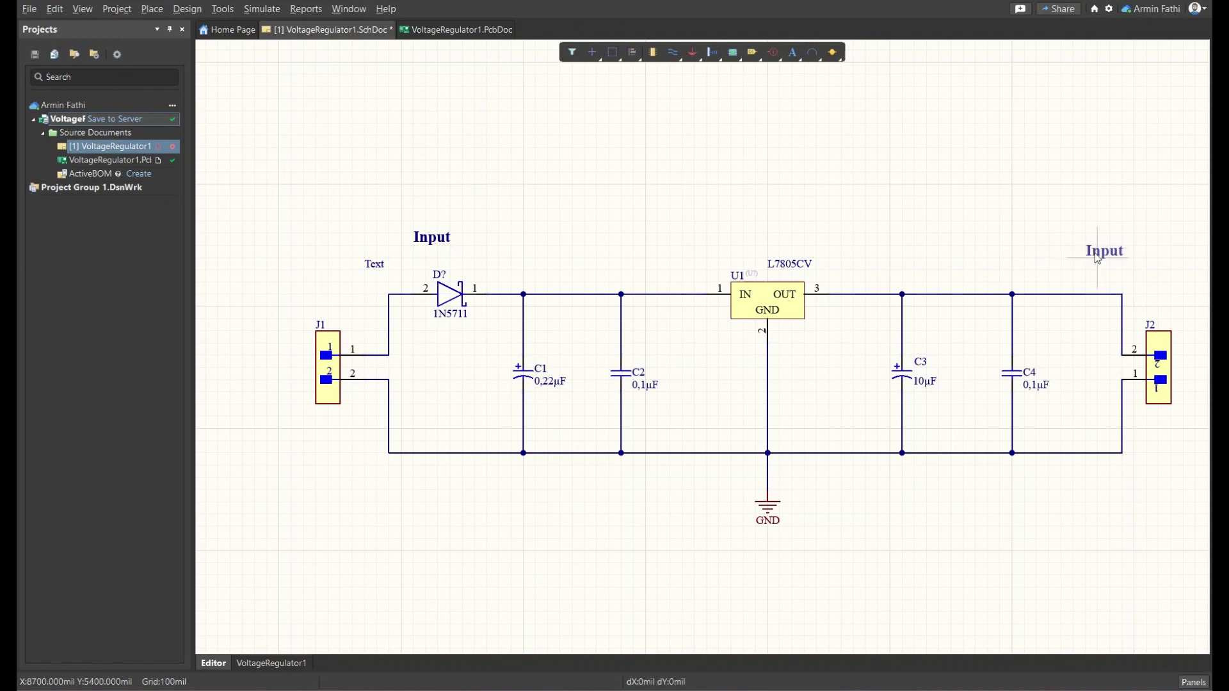
key(Tab)
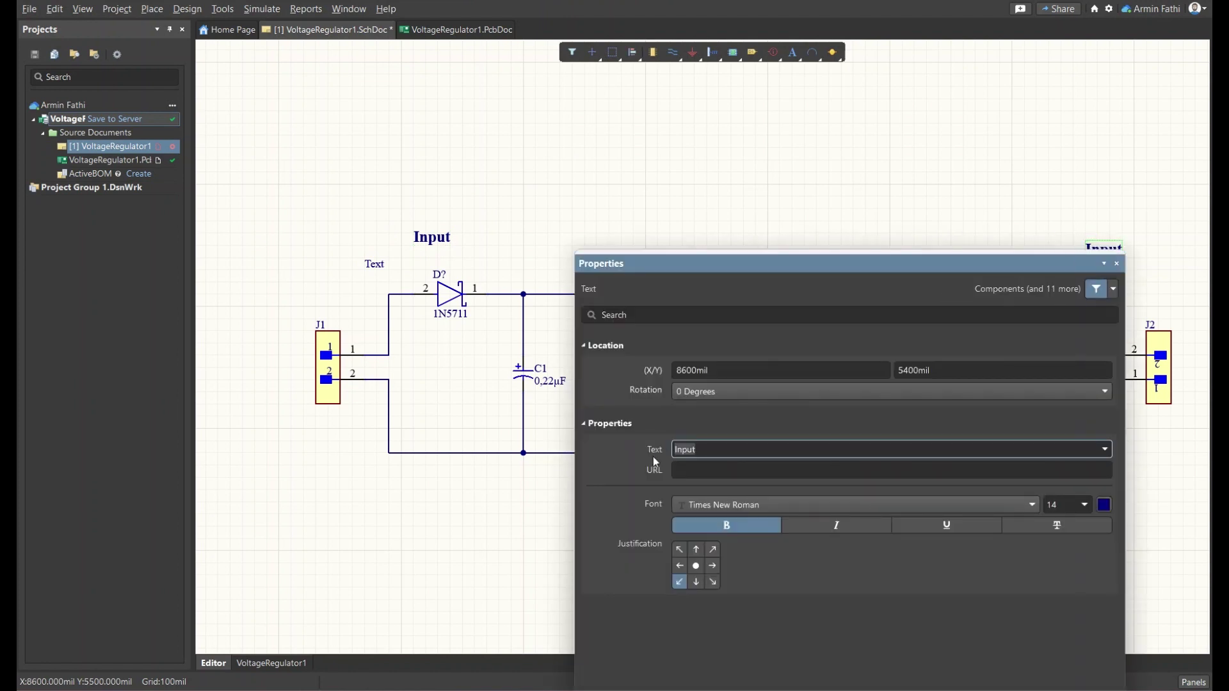
text(Out)
key(Return)
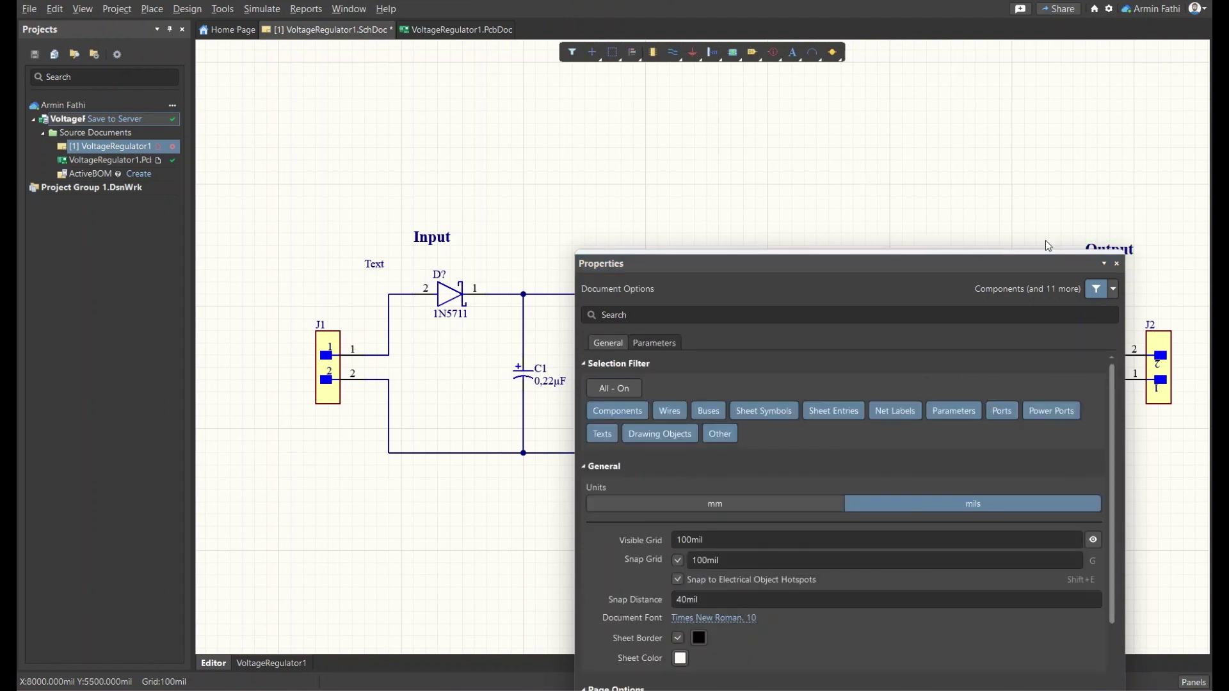
click(1117, 264)
Delete the stray "Text" string, and move the Input label about 300 mil left and 200 mil down and the Output label 100 mil down
click(374, 266)
key(Delete)
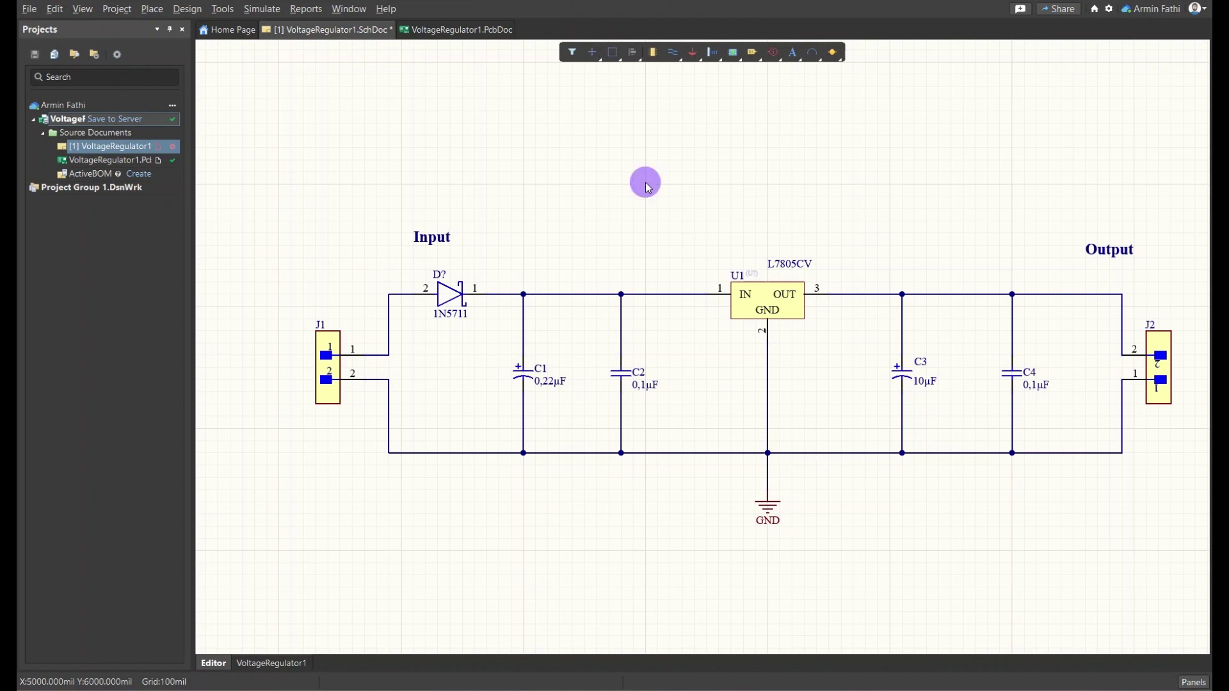
drag(442, 240, 405, 265)
drag(1099, 254, 1093, 267)
right_drag(834, 200, 810, 175)
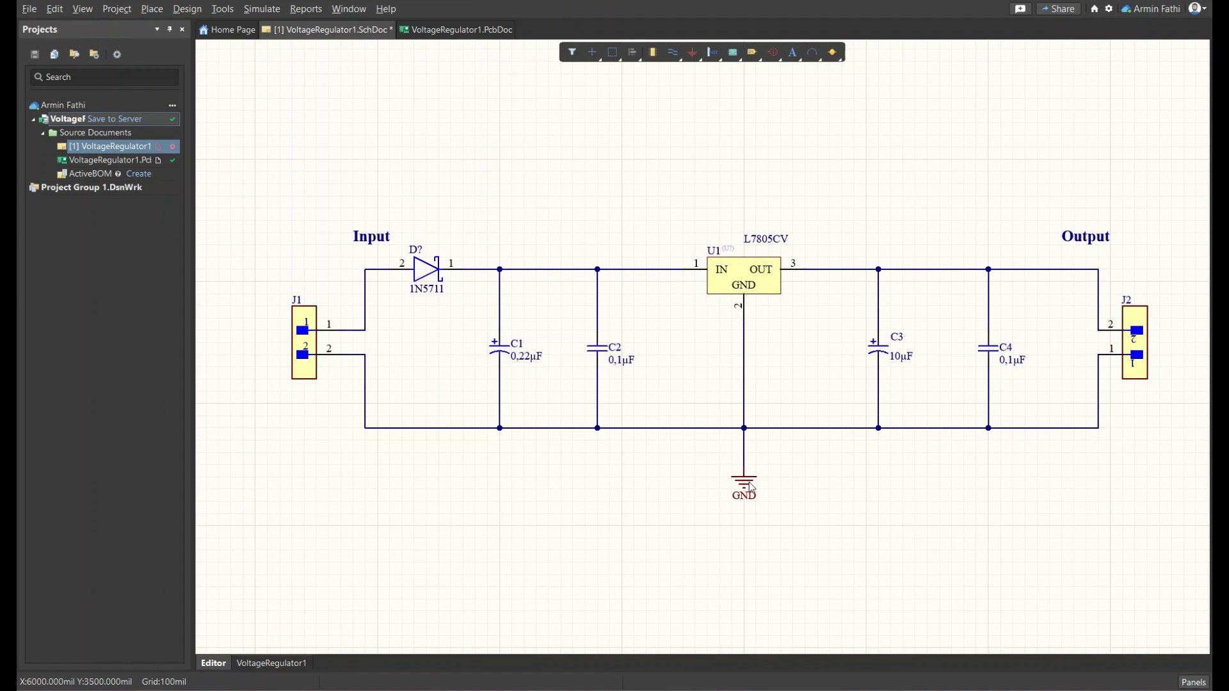
Move the GND symbol about 200 mil up and the Output label 200 mil right and 100 mil down
drag(751, 492, 743, 470)
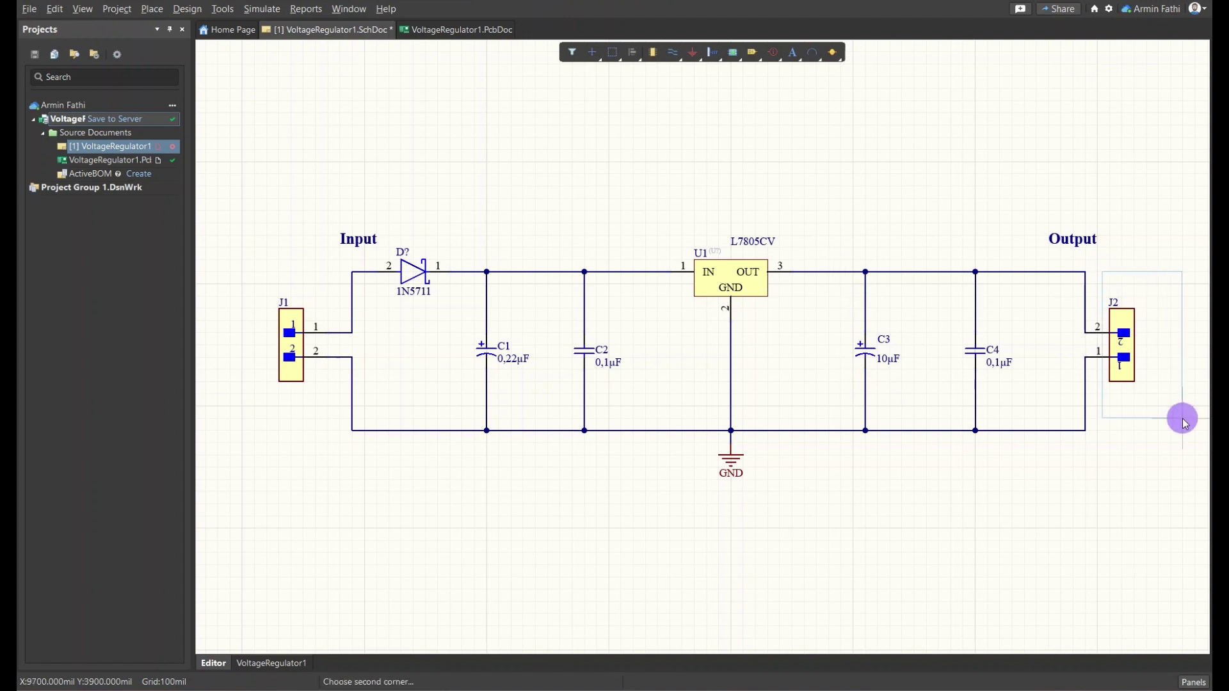
drag(1064, 244, 1088, 257)
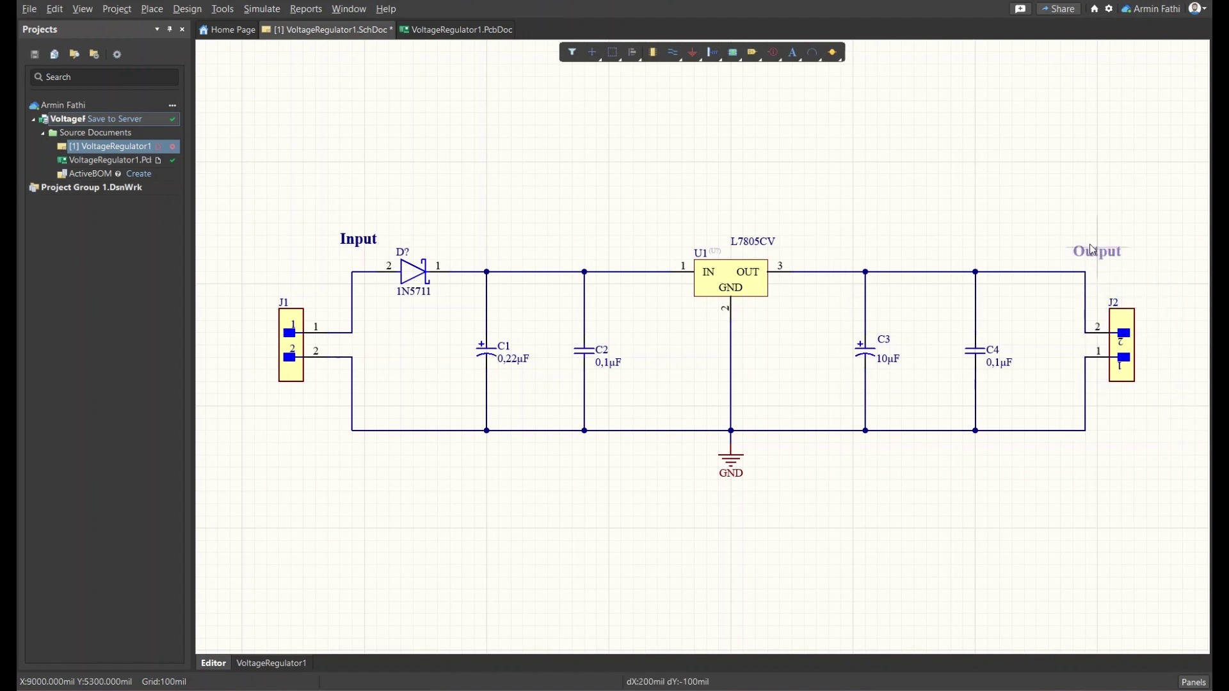
right_drag(859, 197, 794, 193)
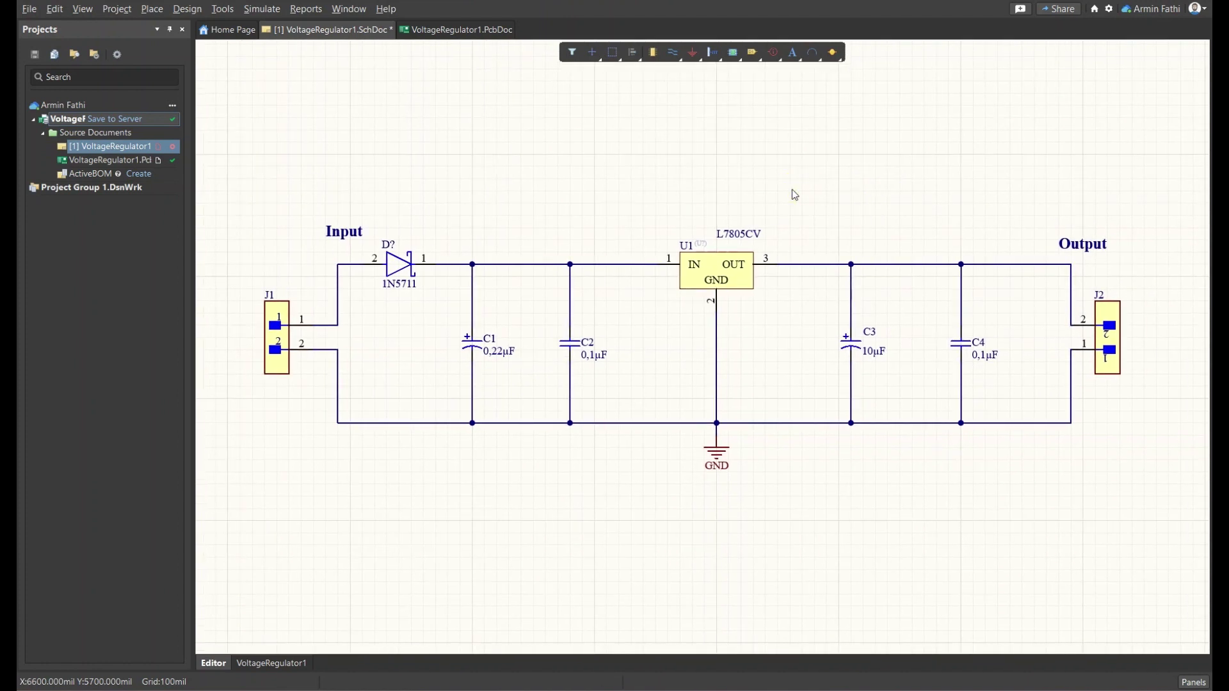
ctrl+scroll(794, 192, down, 2)
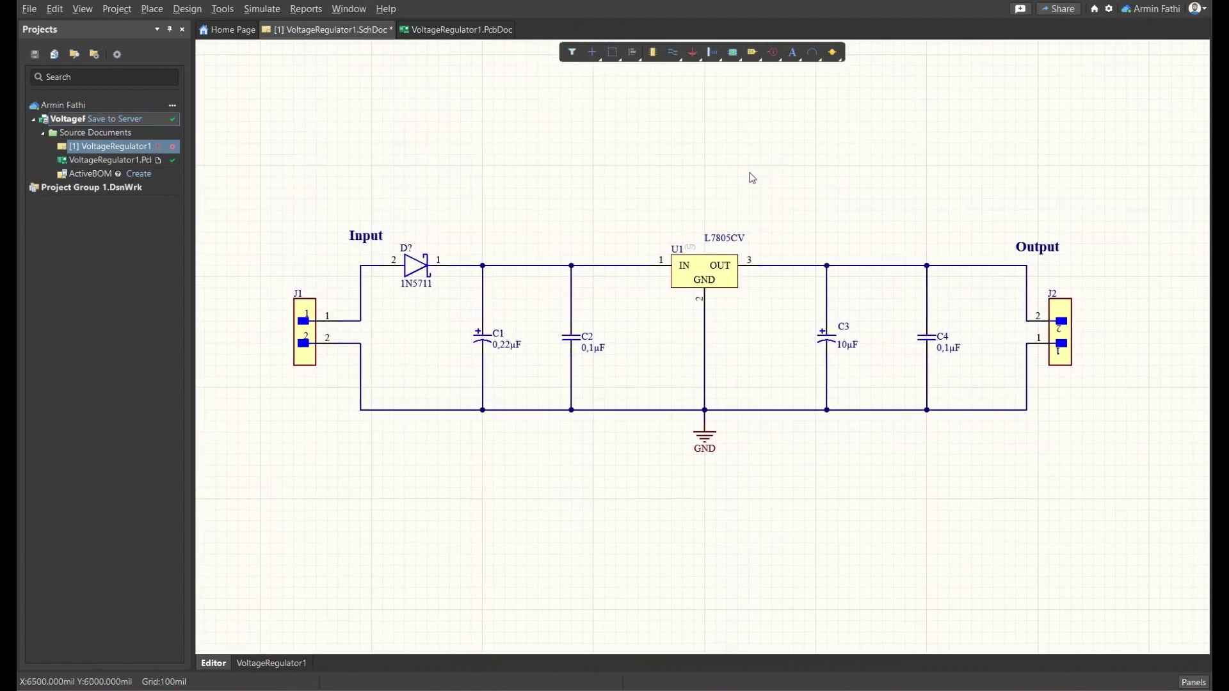
Select the entire circuit, look at the VoltageRegulator1.PcbDoc board document, and return to the schematic
drag(260, 178, 1016, 506)
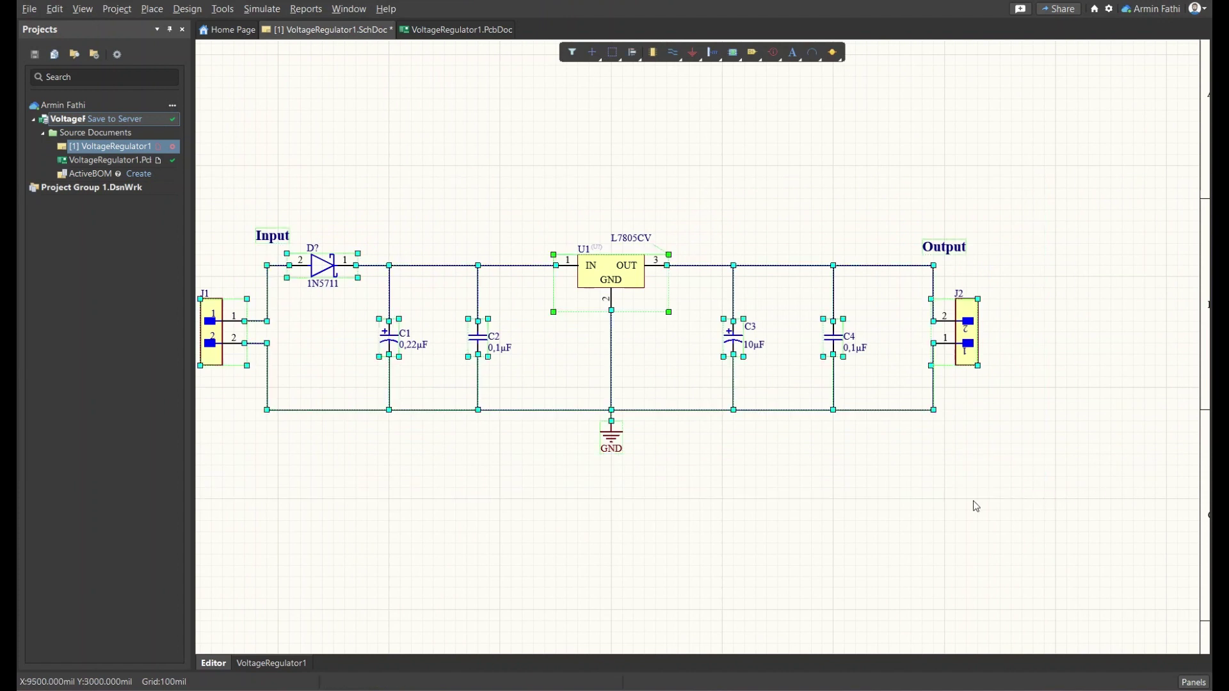
shift+scroll(928, 487, left, 2)
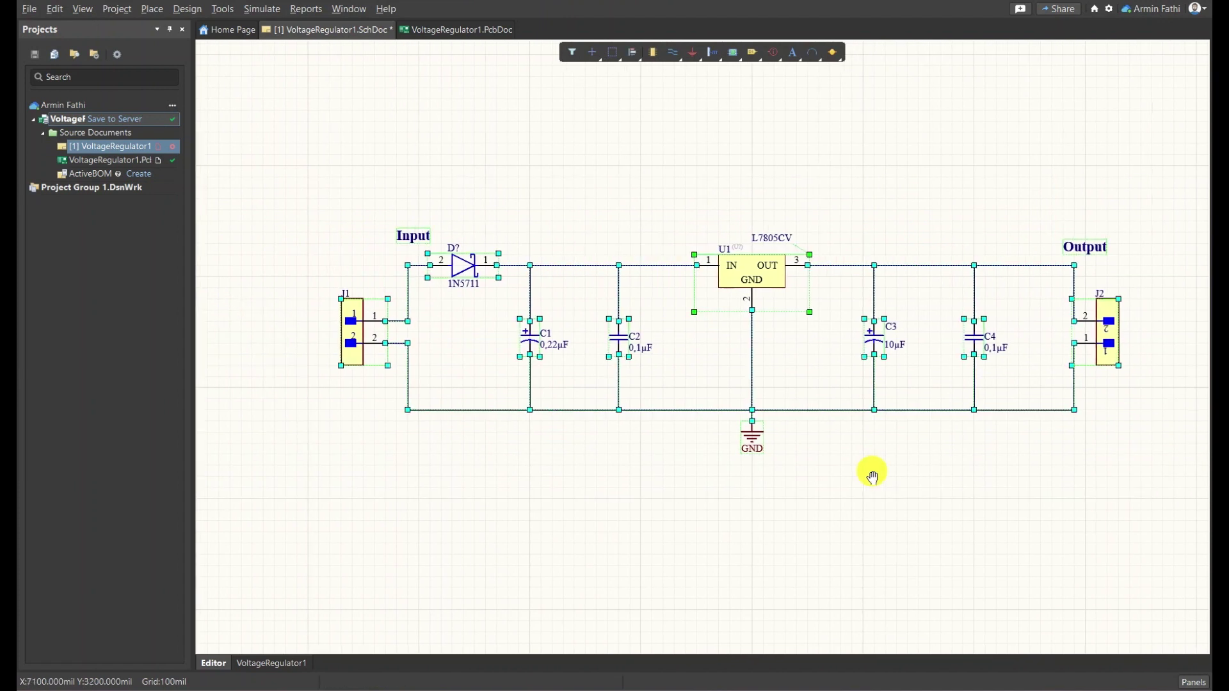
click(435, 30)
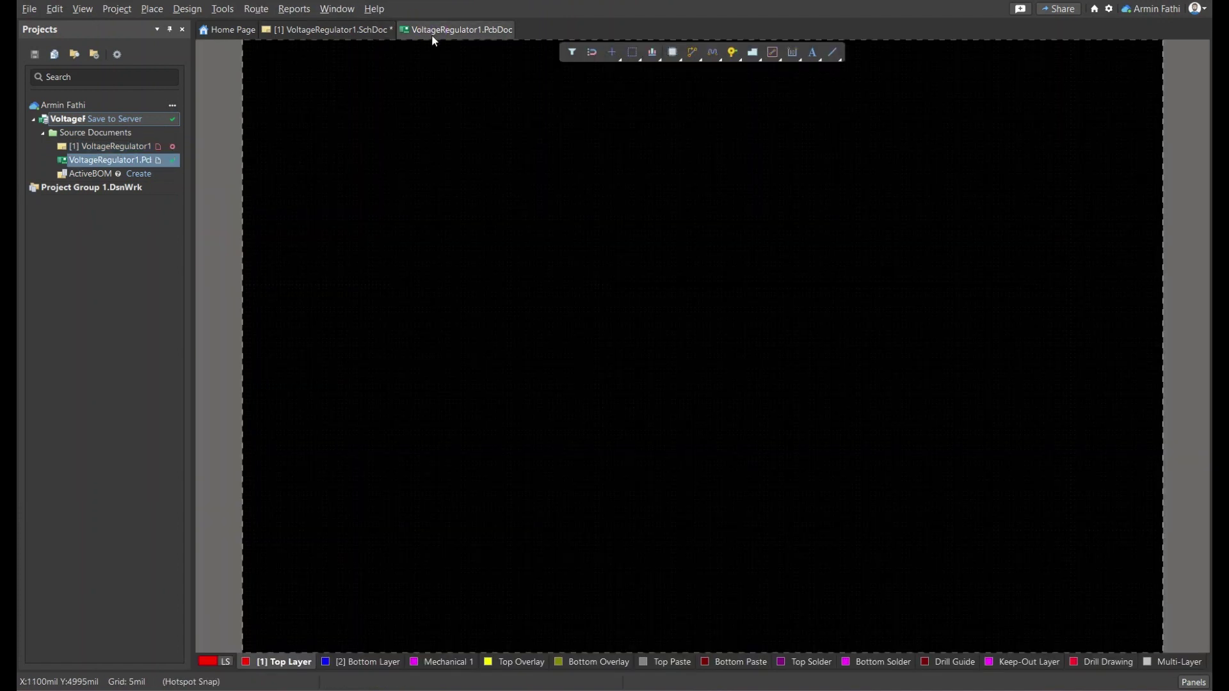
click(308, 31)
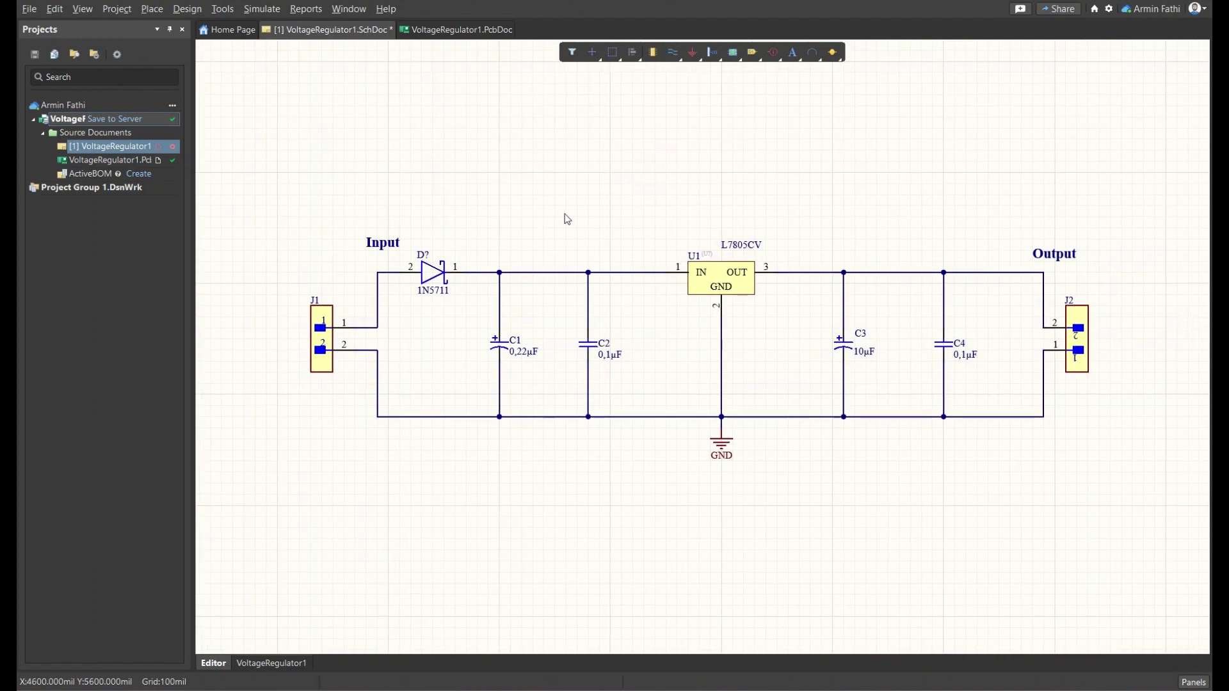